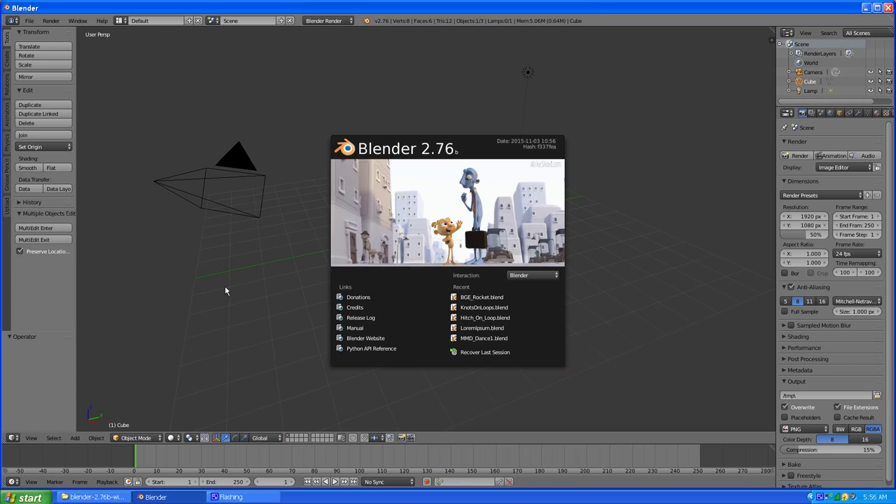
Dismiss the splash screen and enable the Object: mmd_tools add-on in the user preferences
left_click(243, 288)
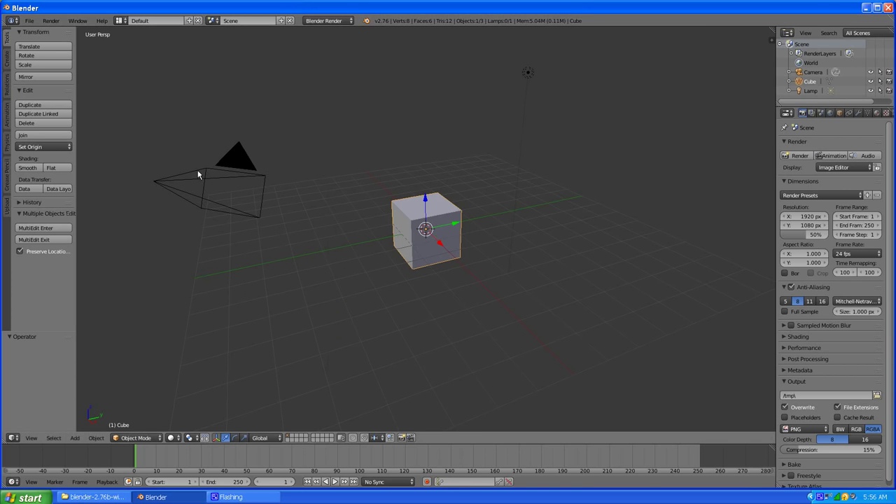
left_click(36, 23)
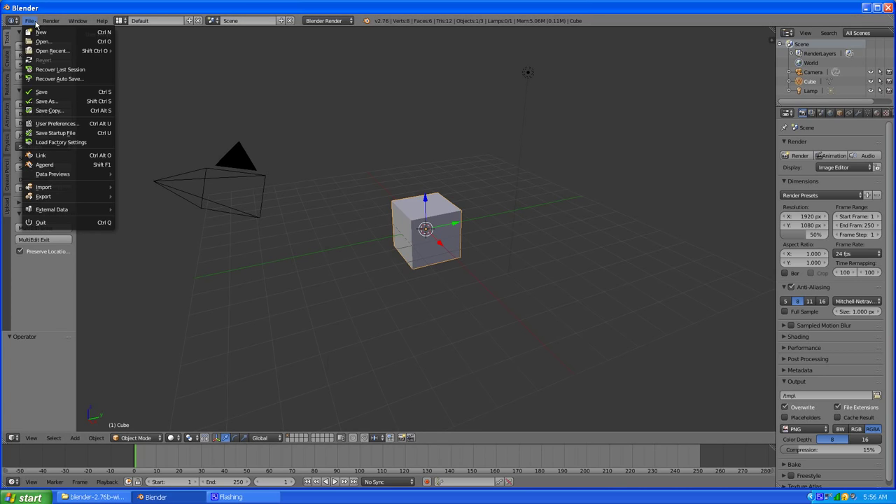
left_click(64, 127)
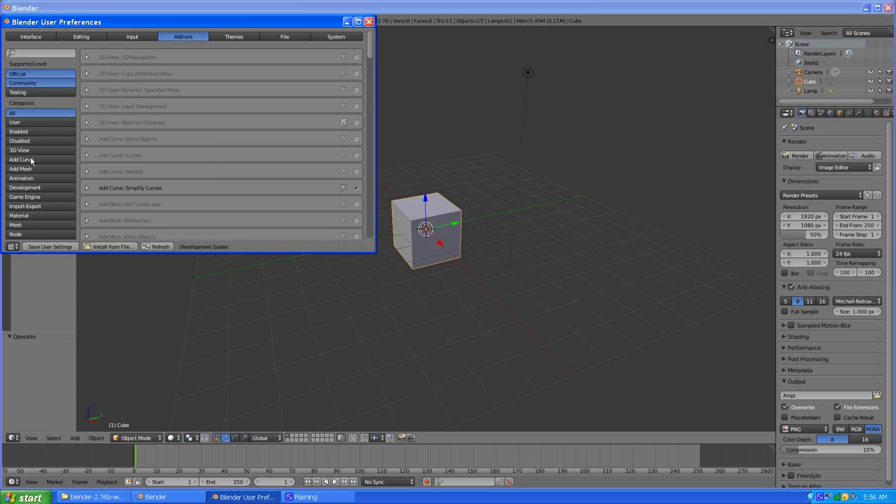
left_click(32, 53)
type("mm")
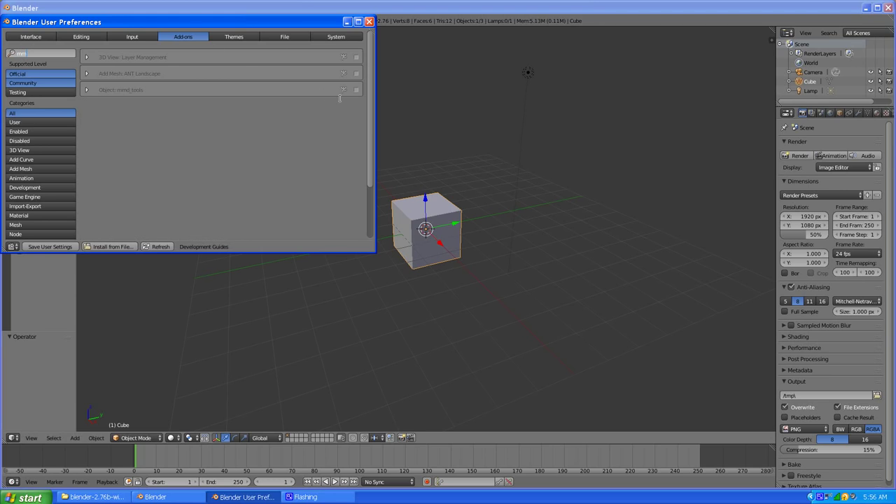
left_click(356, 90)
left_click(357, 90)
left_click(370, 23)
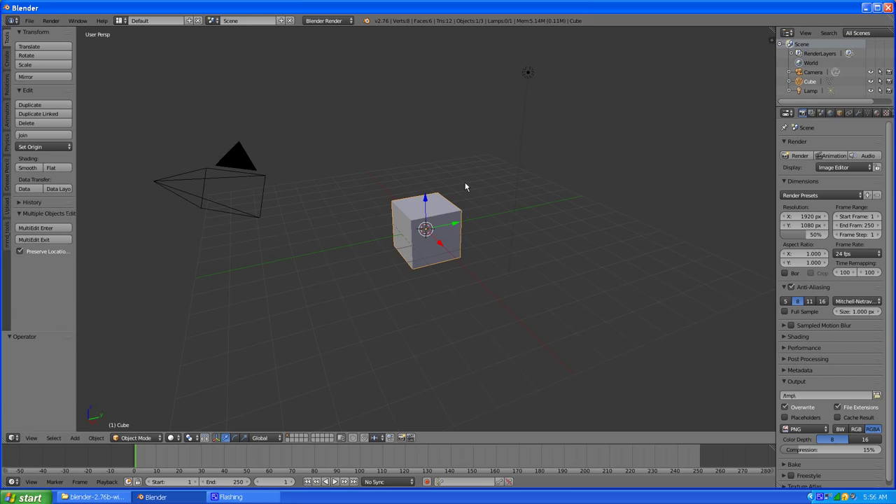
Delete the default cube and show the mmd_tools tools, widened enough to read their full names
key("x")
left_click(430, 194)
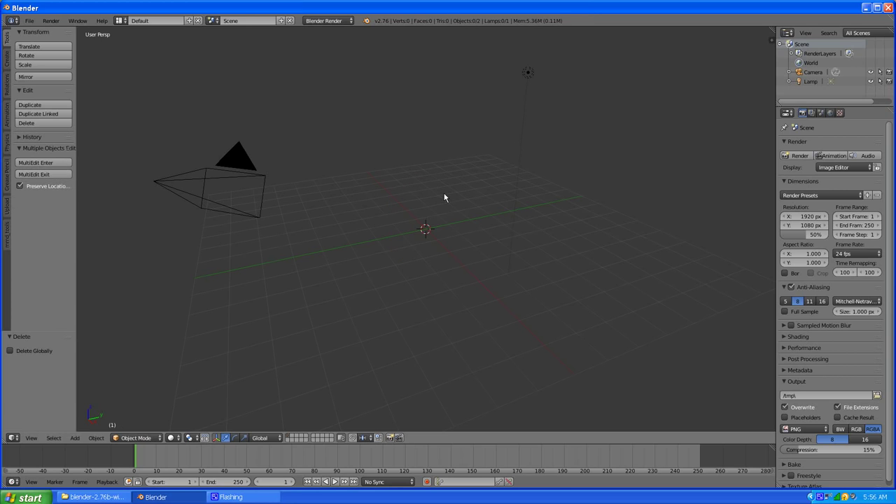
left_click(7, 235)
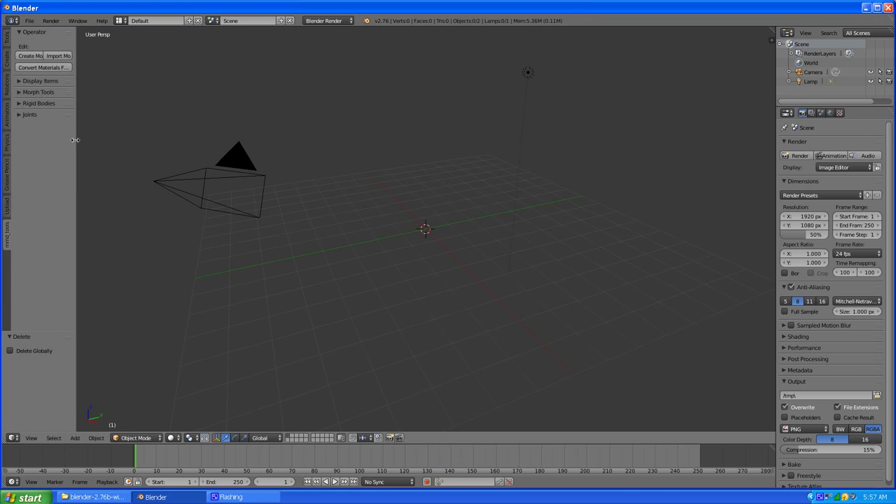
left_click_drag(75, 138, 114, 138)
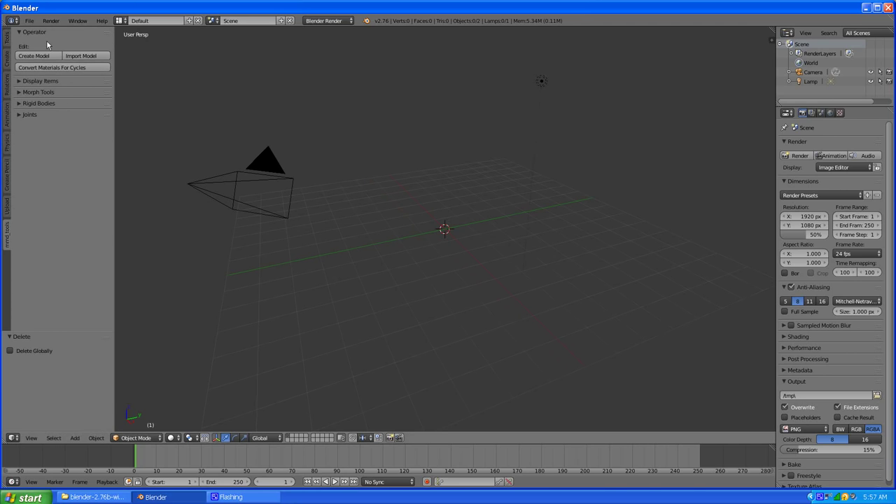
Import the MMD model 002_luka_magnet.pmd from BlenderStuff\Downloaded\MMD Stuff\Luka Magnet with the default import settings
left_click(82, 54)
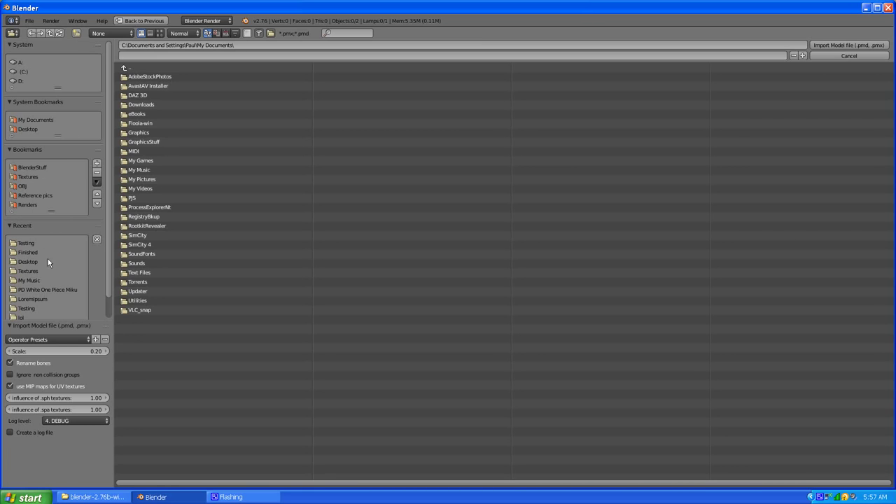
left_click(39, 168)
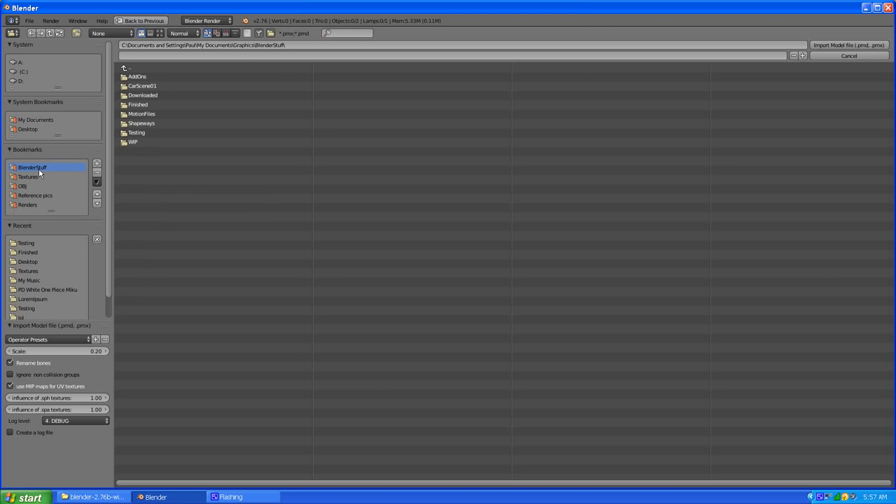
left_click(152, 95)
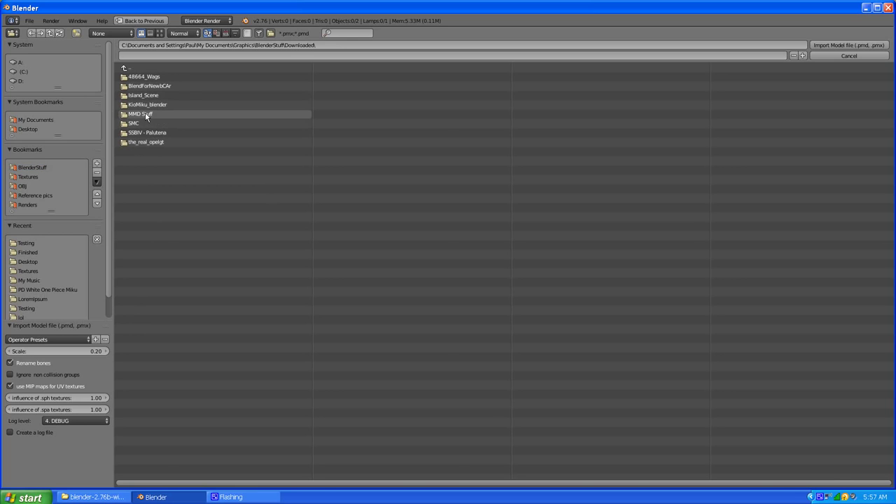
left_click(145, 113)
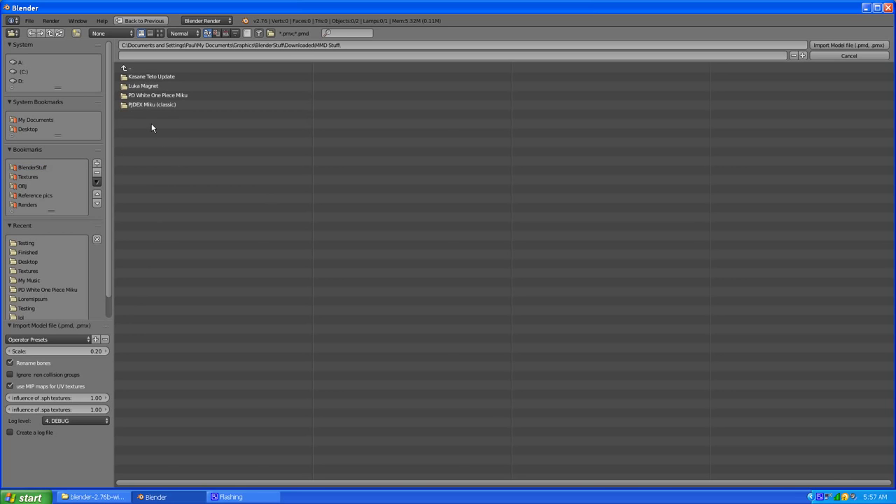
left_click(144, 86)
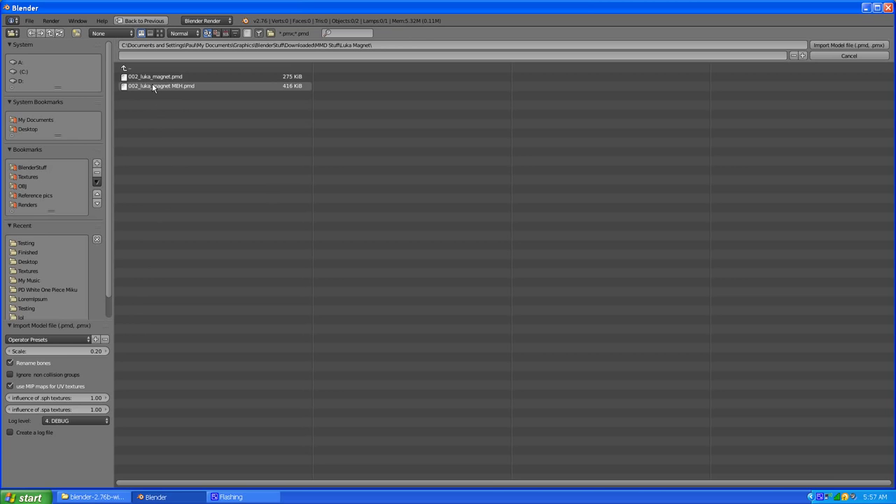
left_click(155, 77)
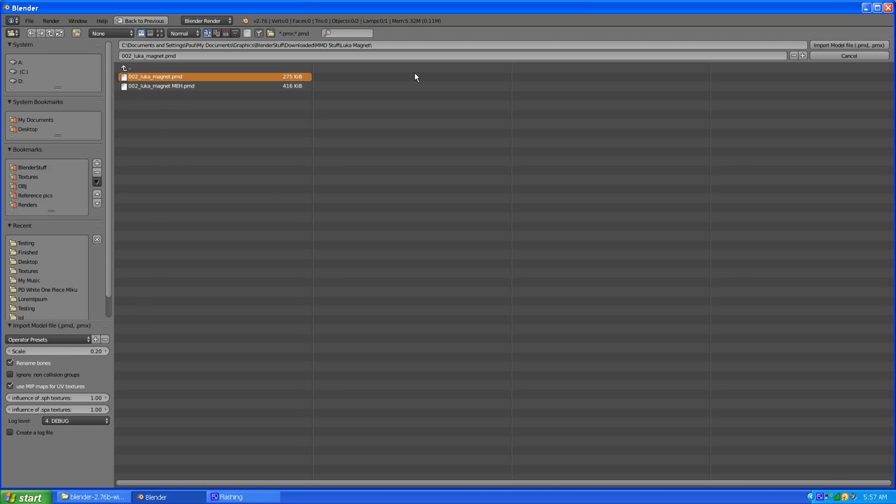
left_click(813, 46)
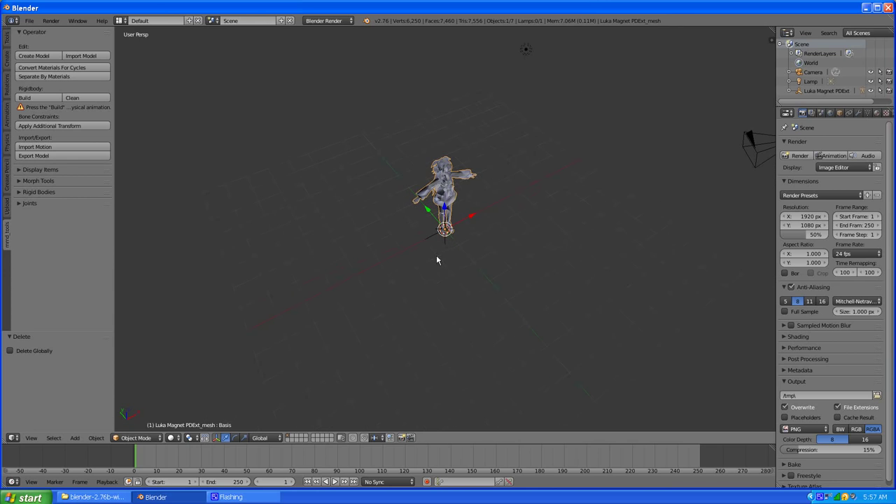
Make the Luka mesh's normals consistent in Edit Mode and return to Object Mode
scroll(429, 211, "up", 8)
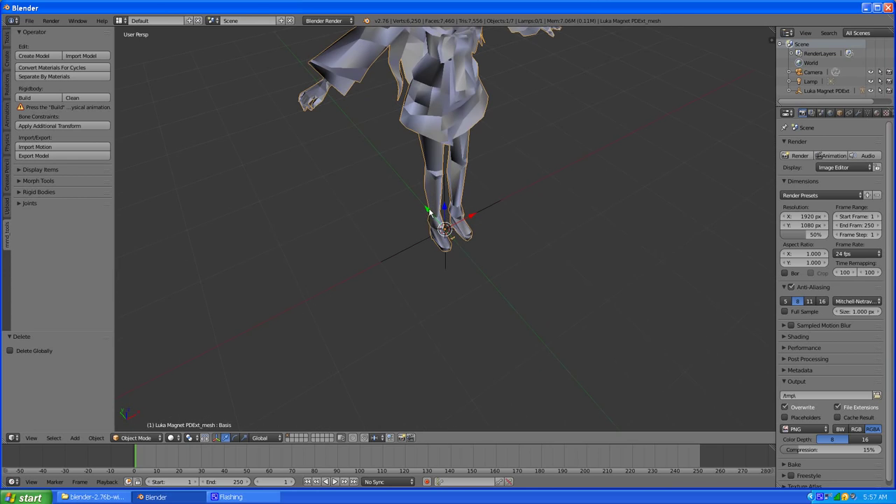
middle_click_drag(429, 211, 407, 223)
scroll(396, 244, "up", 3)
scroll(396, 244, "down", 6)
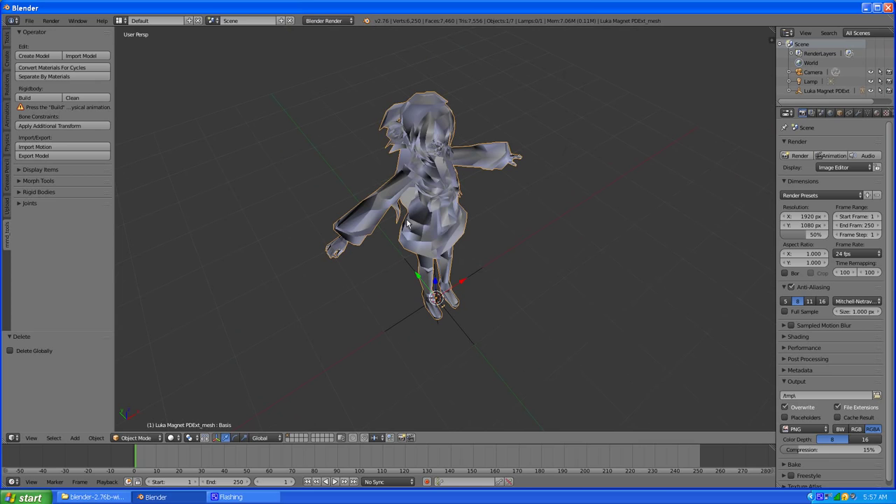
scroll(407, 223, "up", 2)
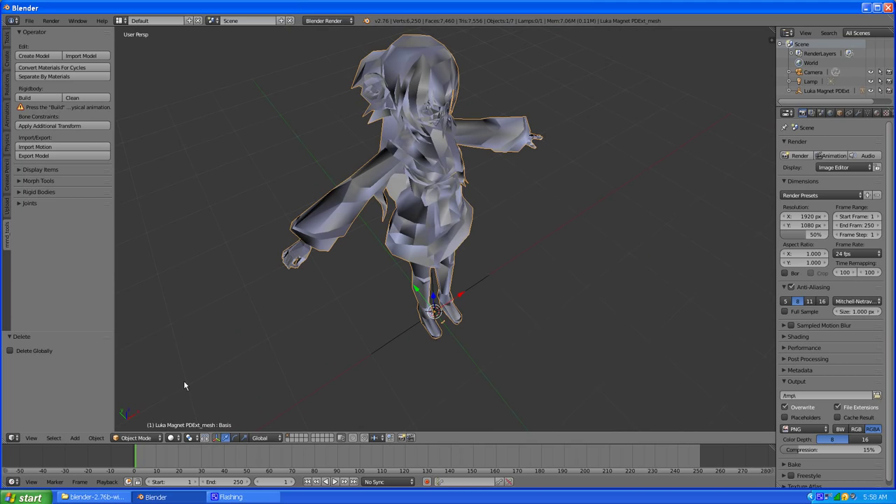
left_click(159, 435)
left_click(153, 420)
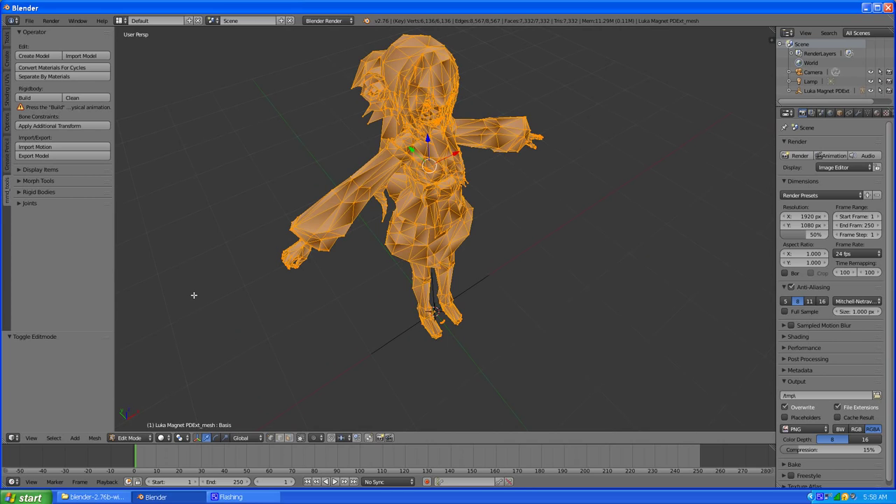
key("ctrl+n")
left_click(138, 437)
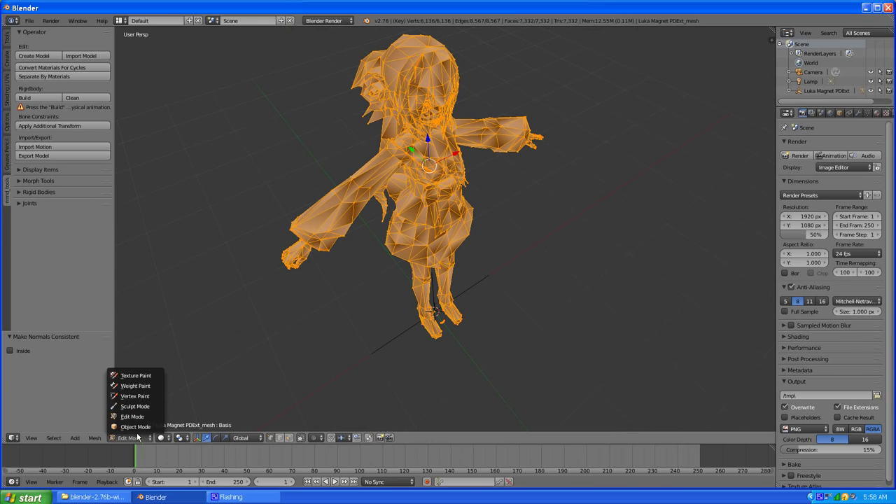
left_click(145, 427)
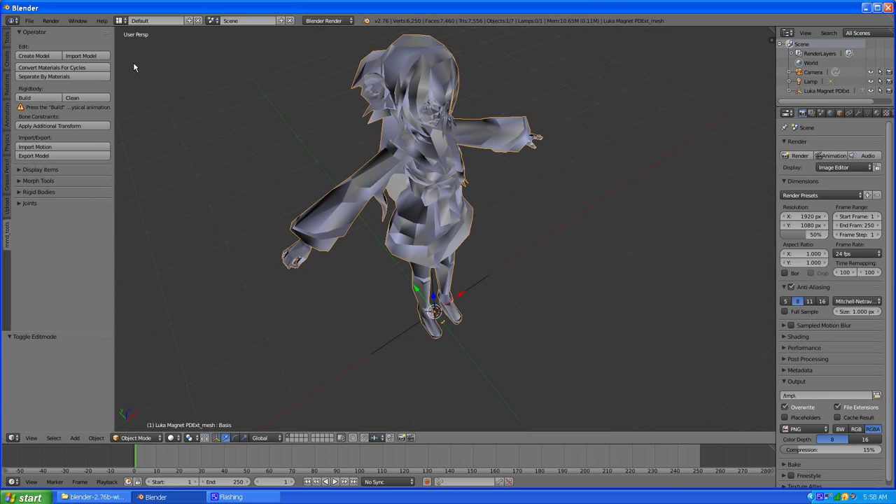
Discard the Luka scene by starting a new file from the startup scene
left_click(30, 20)
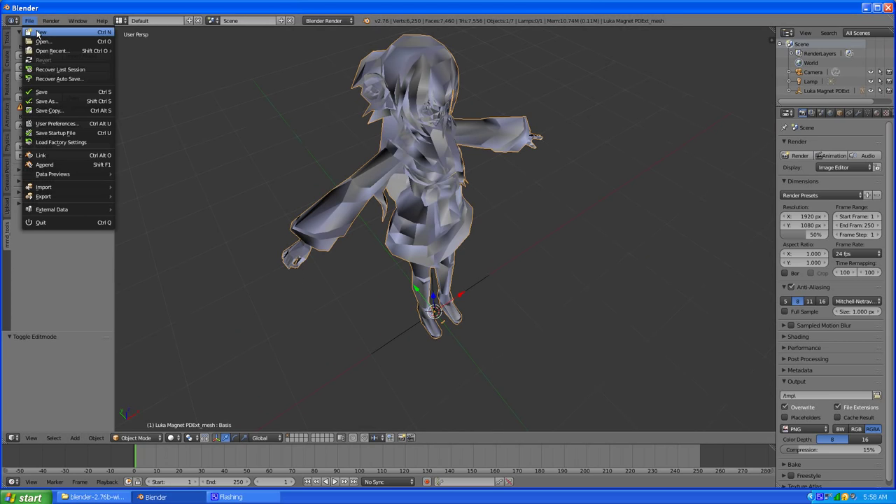
left_click(39, 33)
left_click(41, 39)
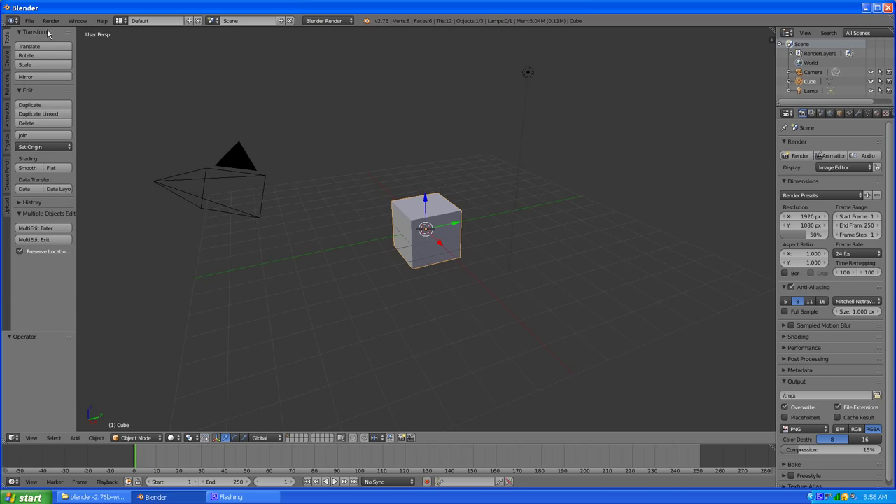
Enable the Object: mmd_tools add-on in the user preferences again and save the user settings
left_click(29, 21)
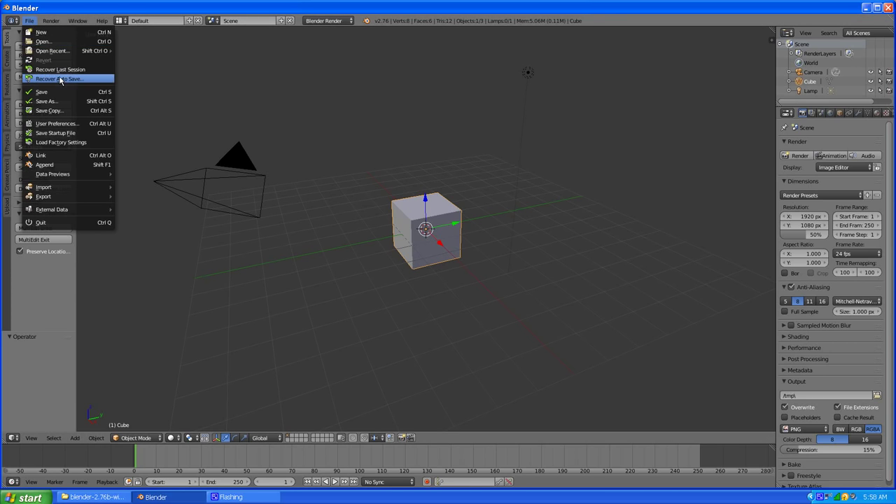
left_click(53, 125)
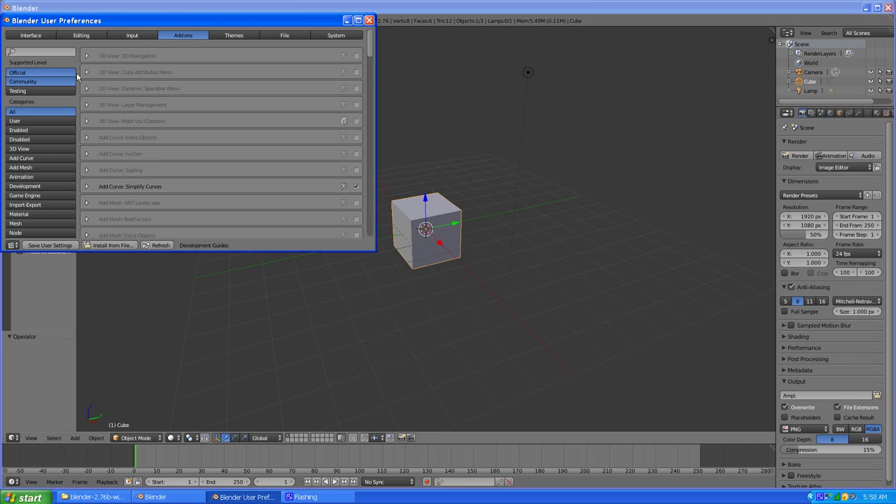
left_click(26, 50)
type("mm")
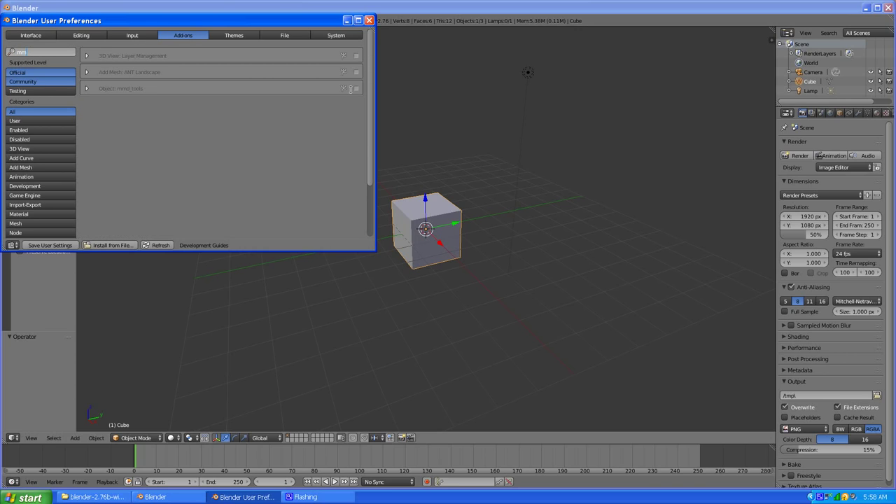
left_click(356, 87)
left_click(357, 88)
left_click(62, 246)
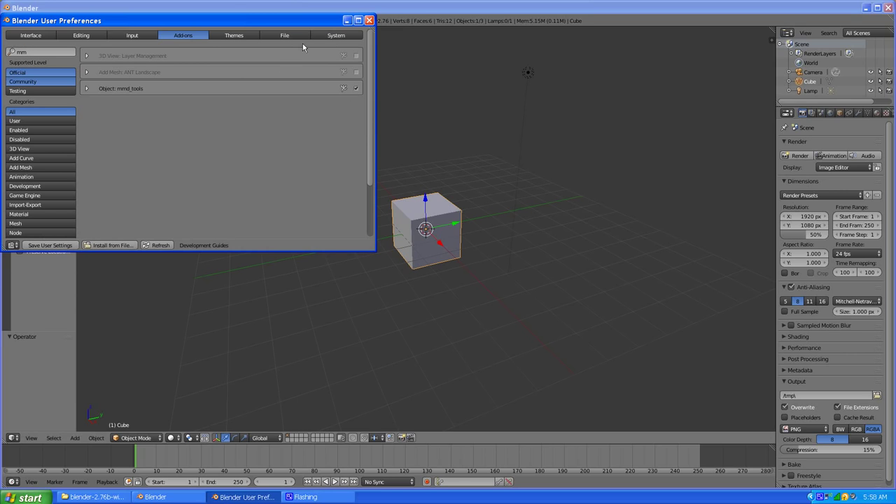
left_click(369, 20)
Delete the new scene's default cube and show the mmd_tools tools
key("x")
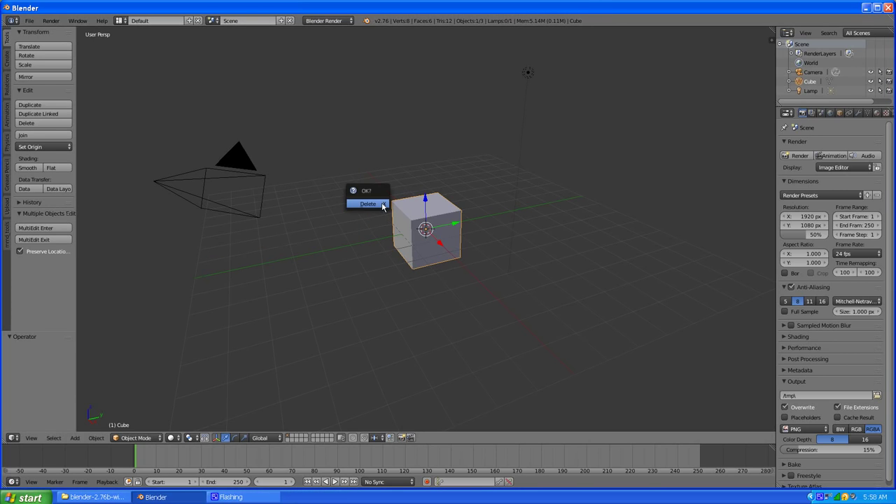
left_click(382, 205)
left_click(6, 234)
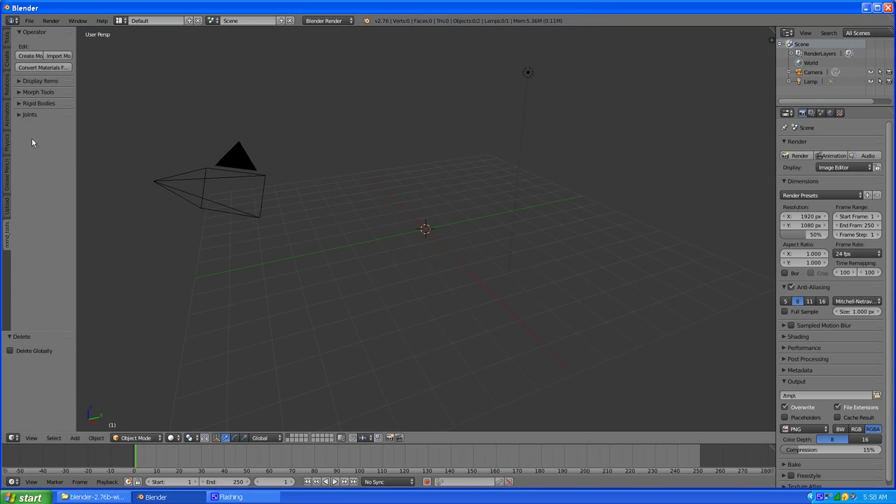
Import the MEEEEEEEEEKU.pmd model from BlenderStuff\Downloaded\MMD Stuff\PJDEX Miku (classic) with mmd_tools
left_click(58, 55)
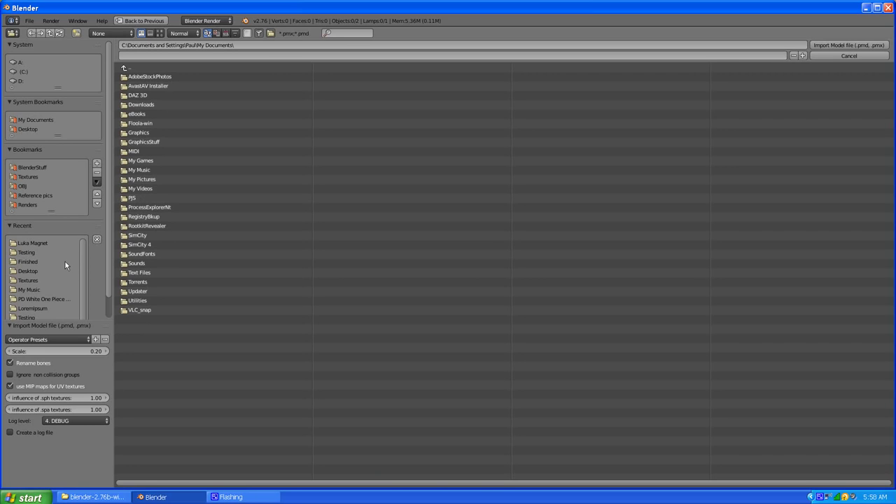
left_click(34, 168)
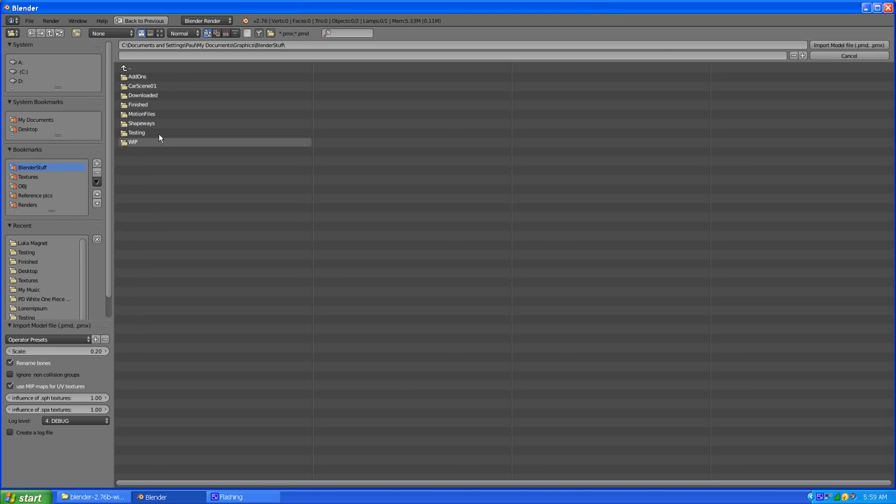
left_click(144, 95)
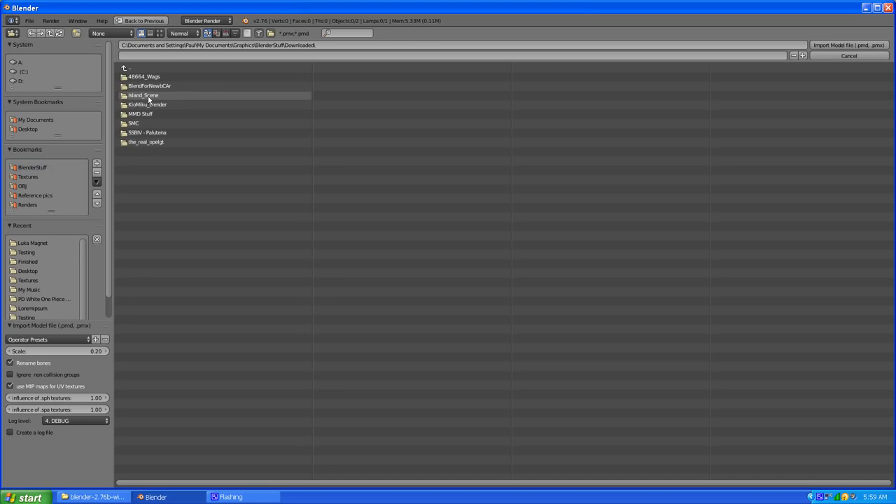
left_click(145, 113)
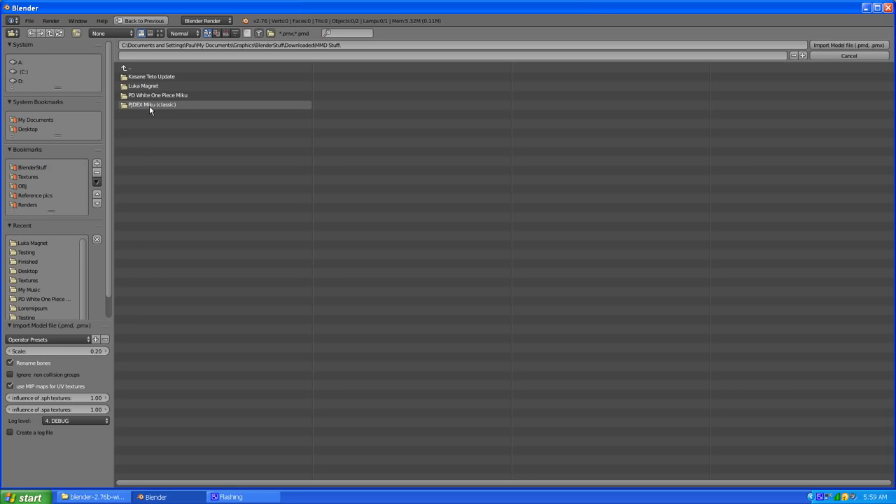
left_click(149, 104)
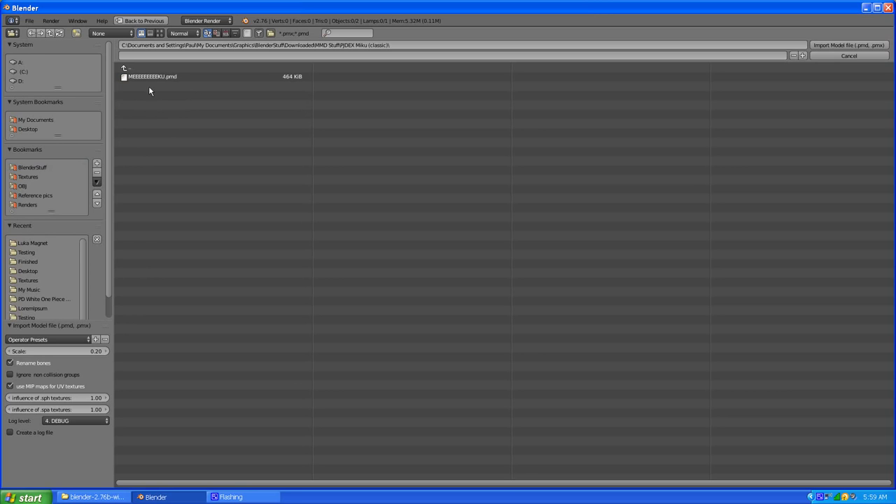
left_click(148, 77)
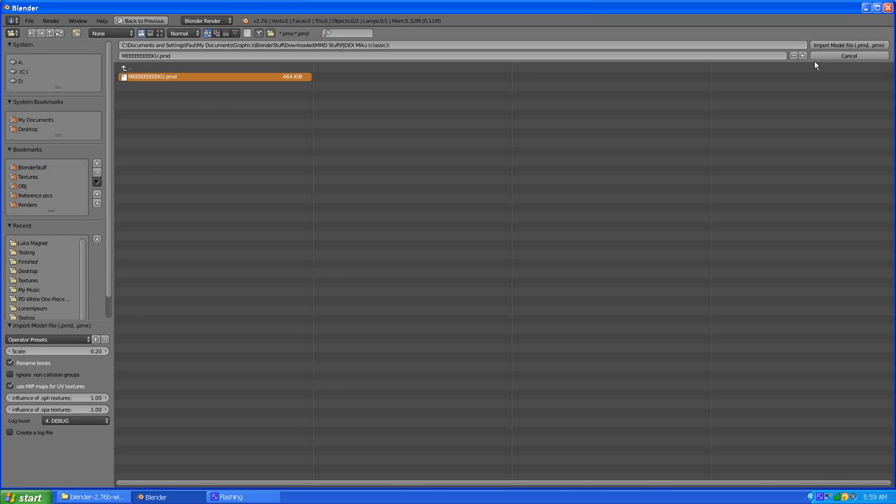
left_click(841, 46)
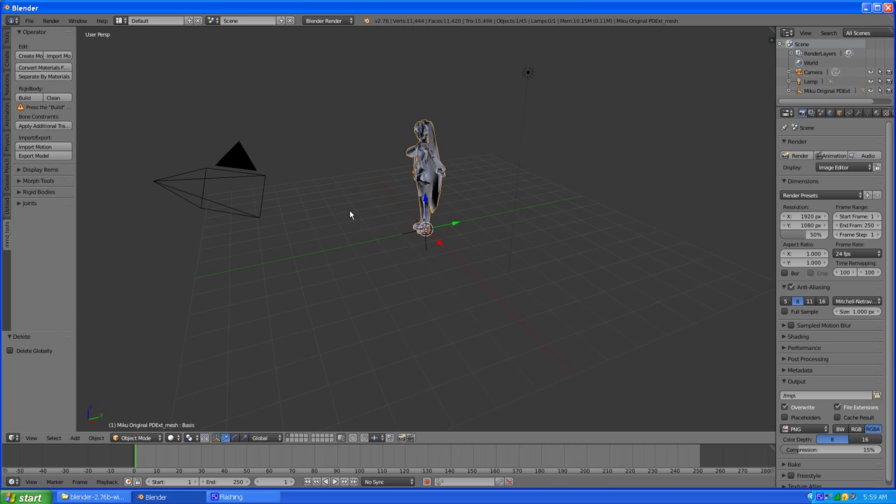
Delete the imported Miku mesh and the Miku Original PDExt parent object
key("x")
left_click(350, 209)
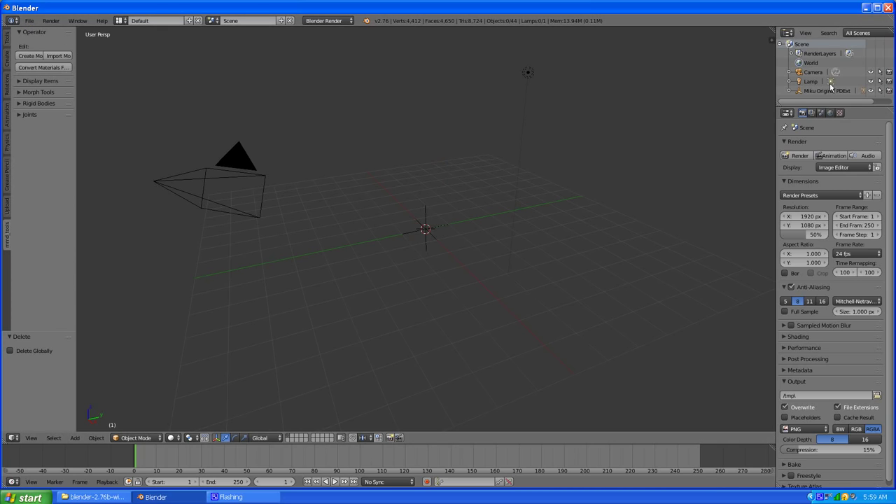
left_click(808, 93)
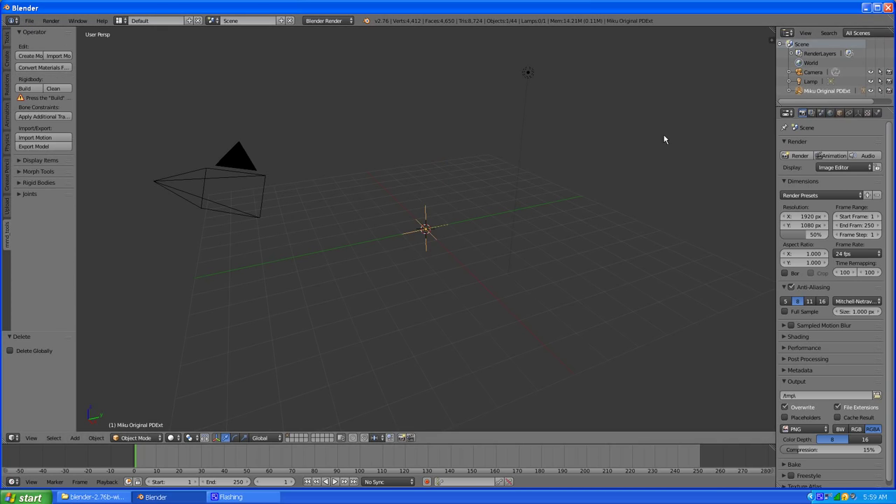
key("x")
left_click(565, 180)
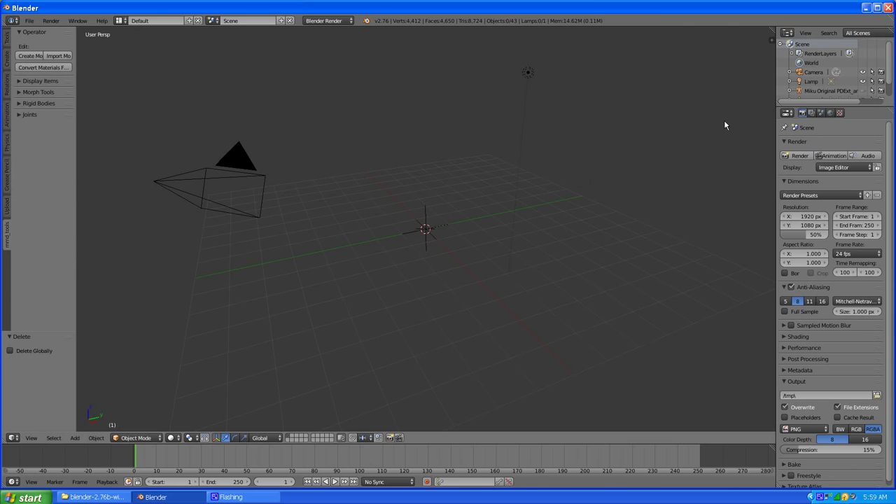
Delete the joints object of the imported Miku model
key("x")
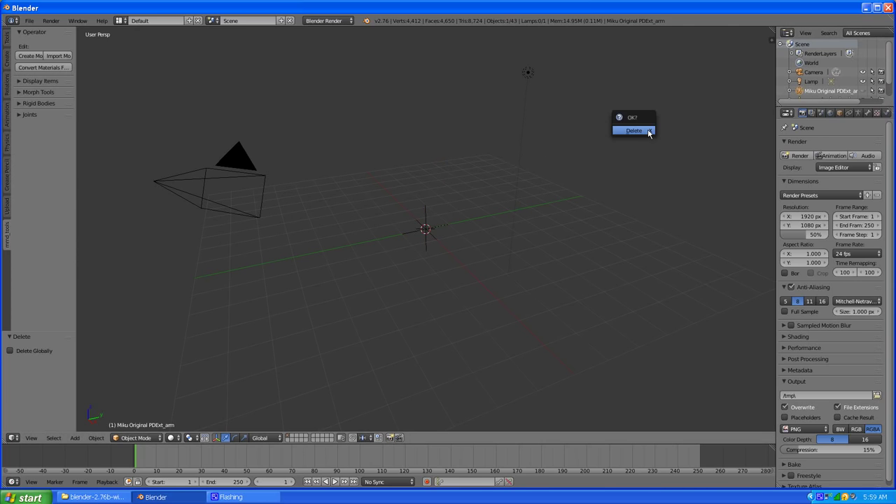
key("Escape")
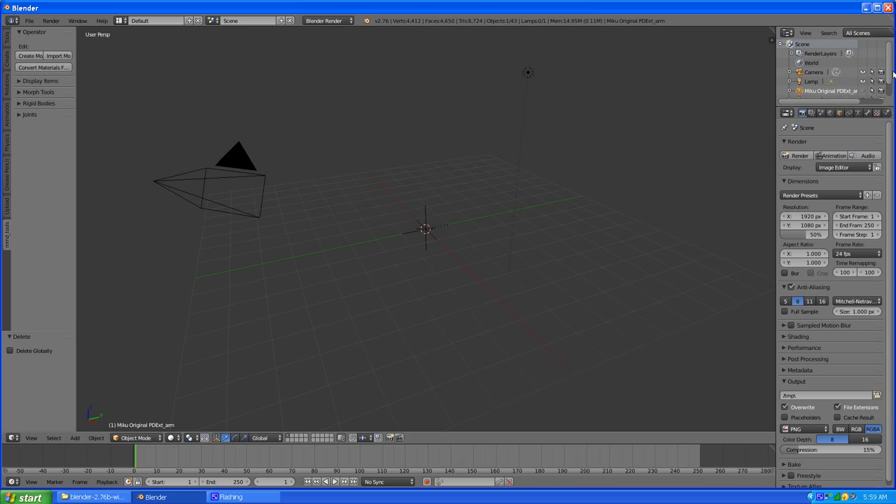
left_click_drag(888, 79, 892, 94)
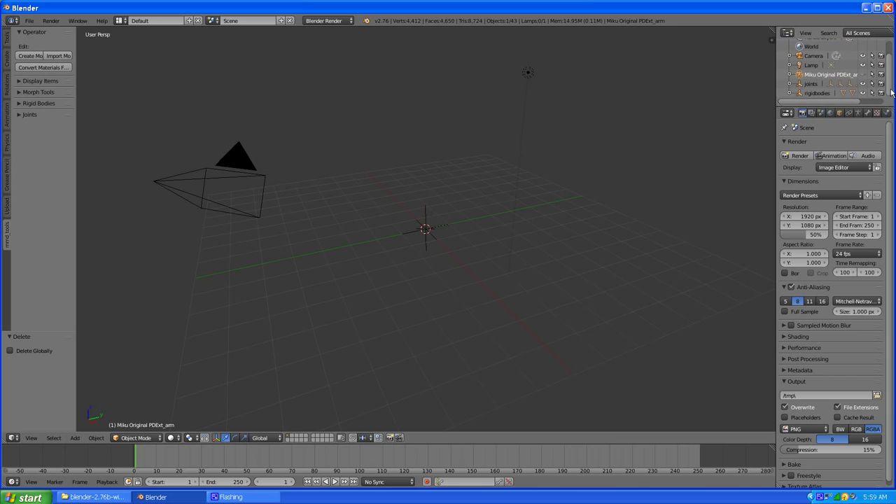
left_click(810, 85)
key("x")
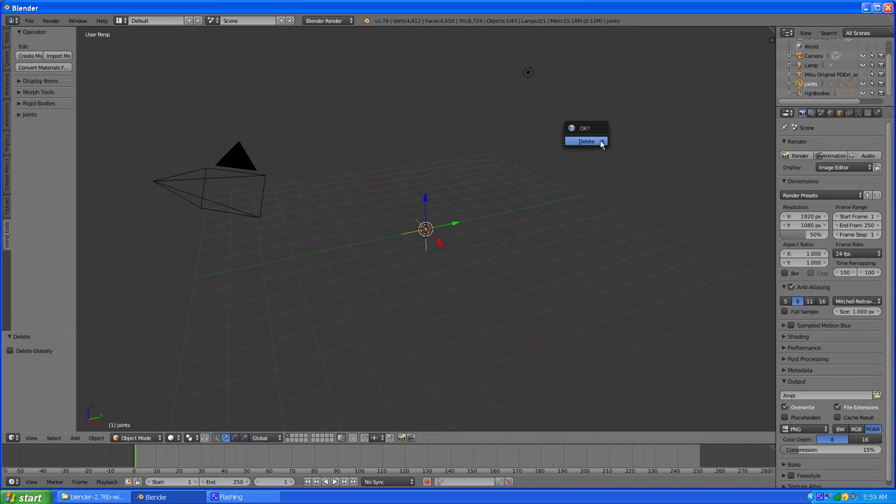
left_click(600, 143)
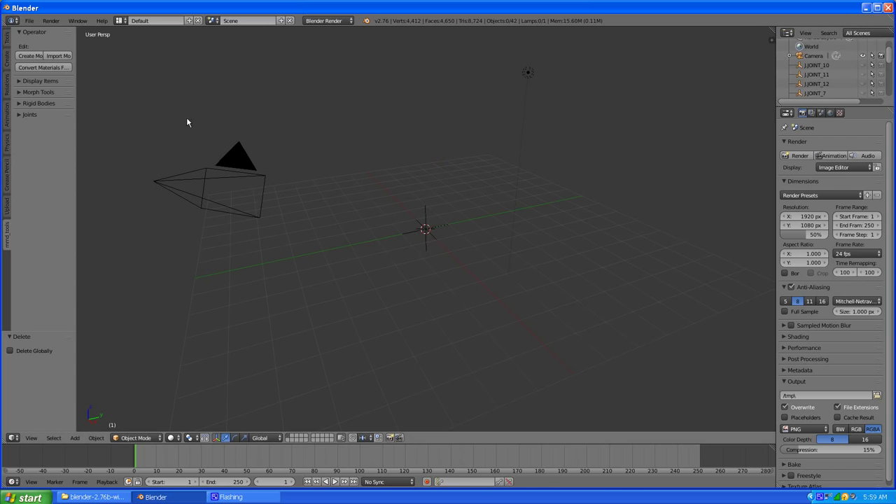
Discard the Miku scene by reloading the startup file
left_click(29, 20)
left_click(33, 31)
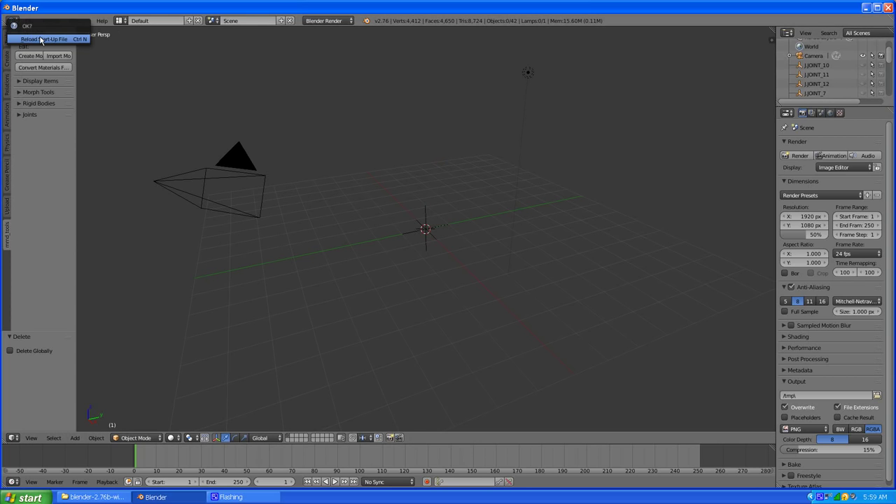
left_click(41, 39)
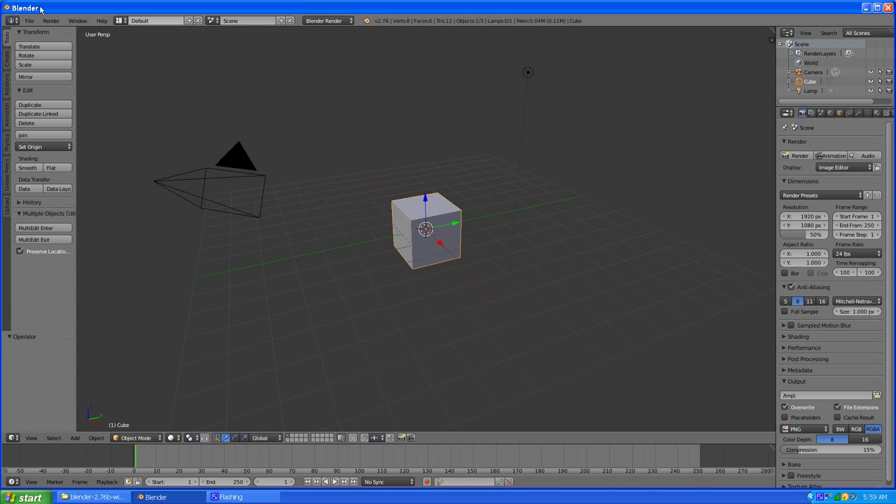
Find the Object: mmd_tools add-on by searching for mmd in the user preferences and enable it for the reloaded scene
left_click(29, 20)
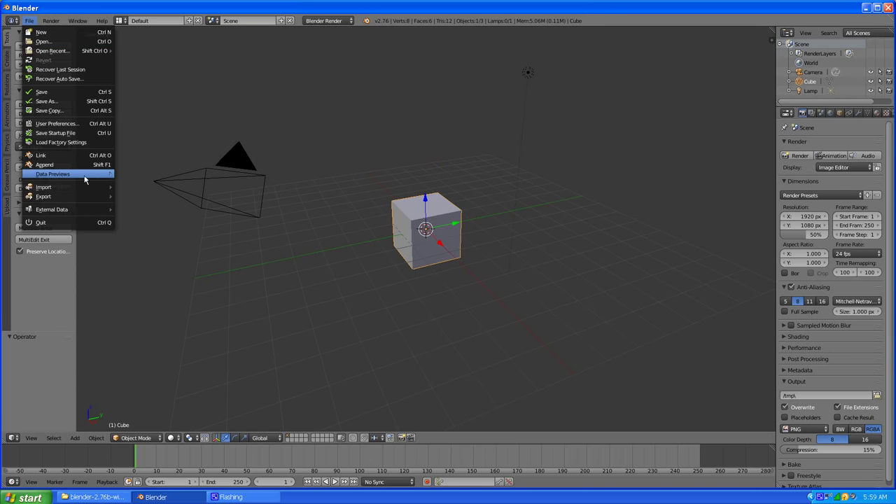
left_click(57, 124)
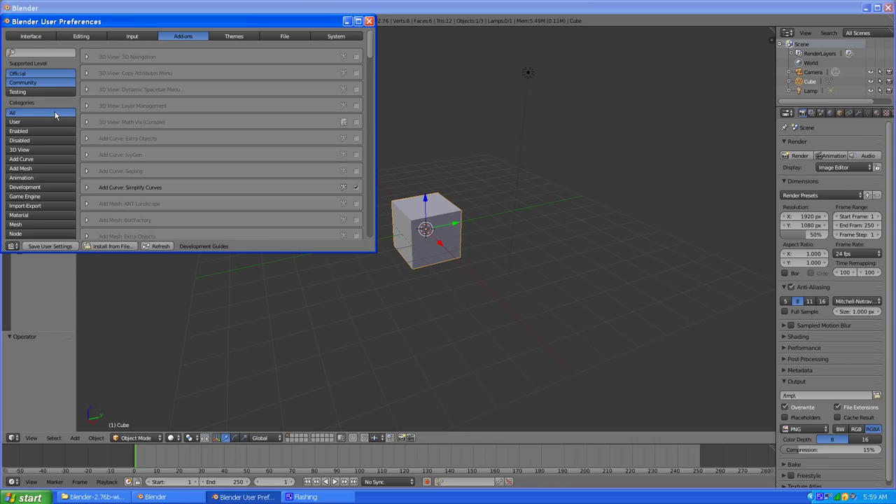
scroll(56, 116, "down", 1)
scroll(42, 101, "up", 1)
type("mmd")
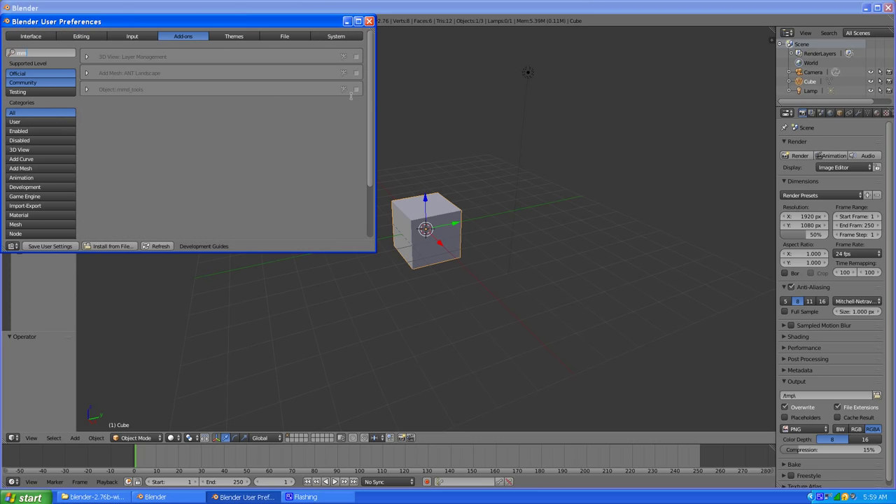
left_click(358, 89)
left_click(356, 89)
left_click(369, 21)
Delete the default cube from the reloaded scene and show the mmd_tools tools
key("x")
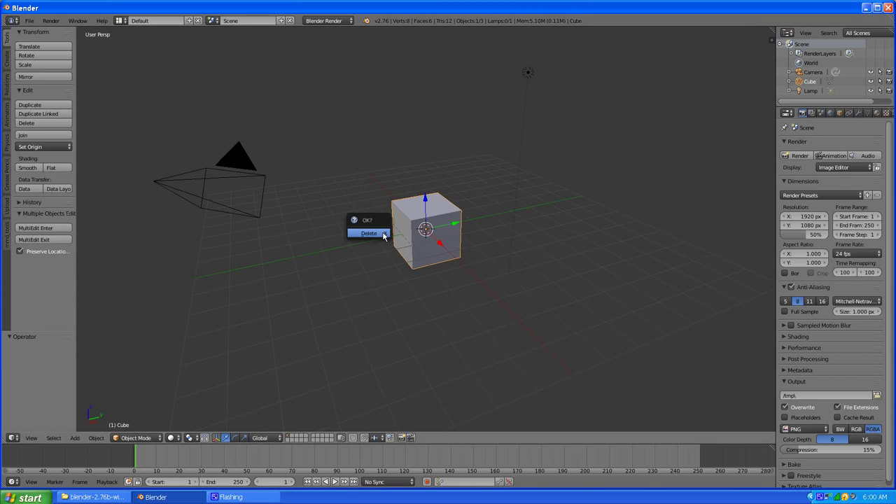
left_click(384, 232)
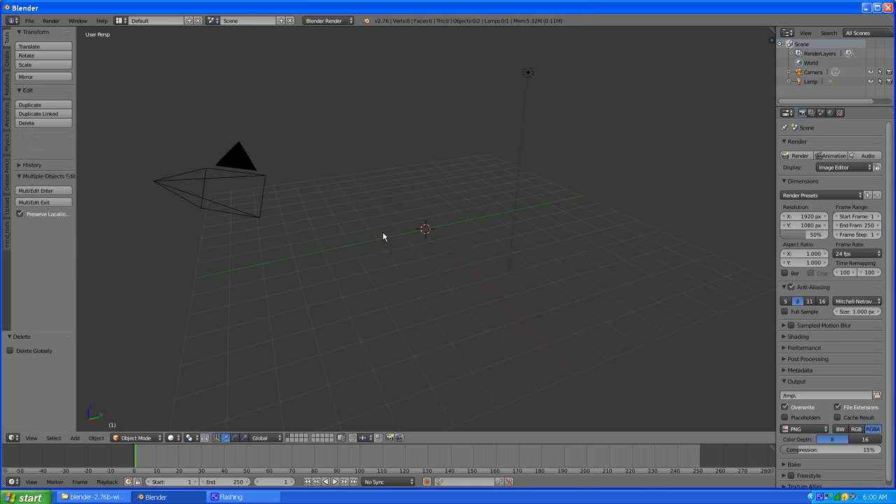
left_click(8, 236)
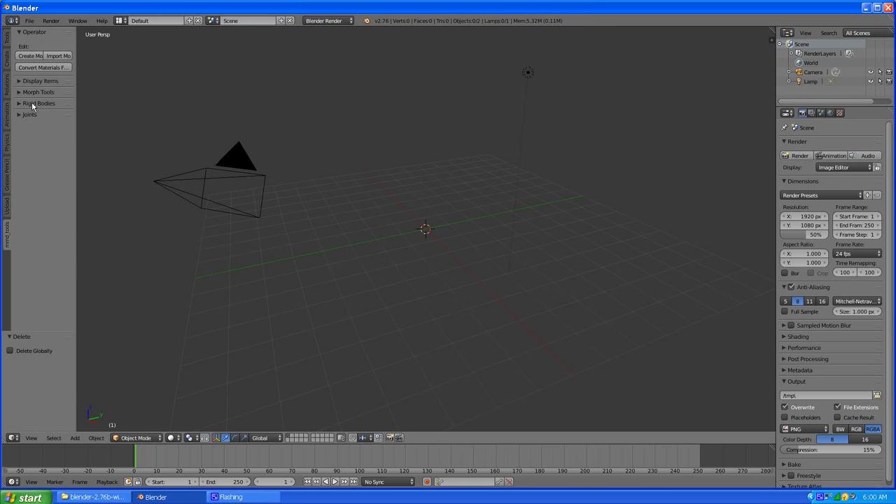
Import Teto Kasane_hairdown_Q2upgrade.pmd from BlenderStuff\Downloaded\MMD Stuff\Kasane Teto Update with mmd_tools
left_click(58, 56)
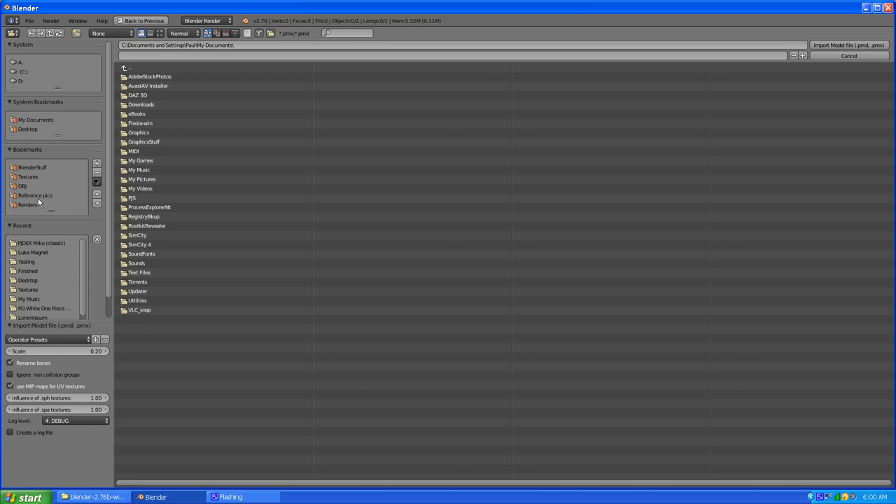
left_click(31, 170)
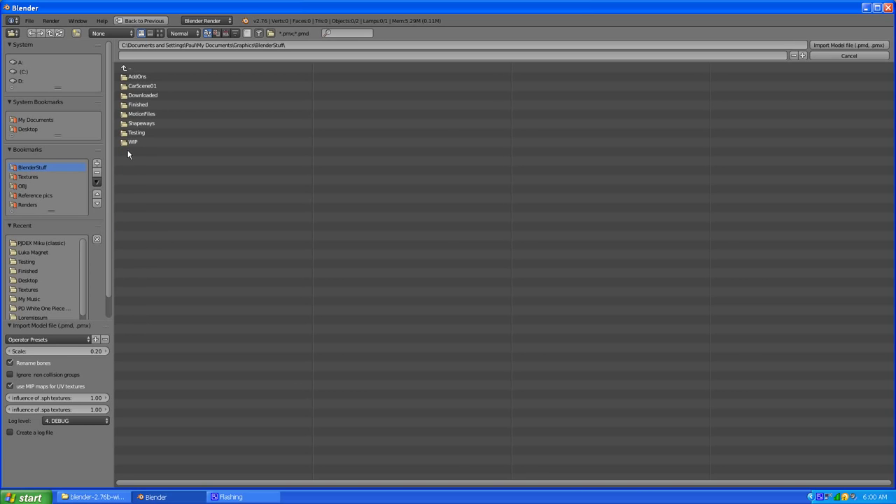
left_click(150, 95)
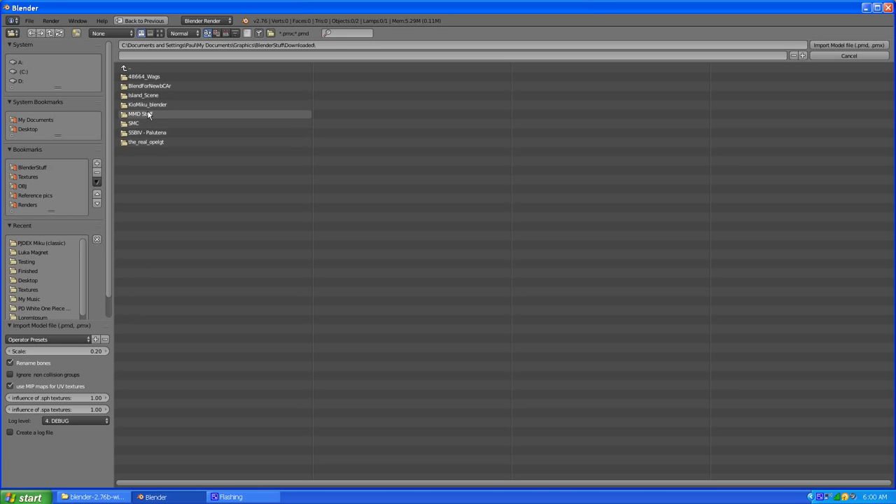
left_click(147, 113)
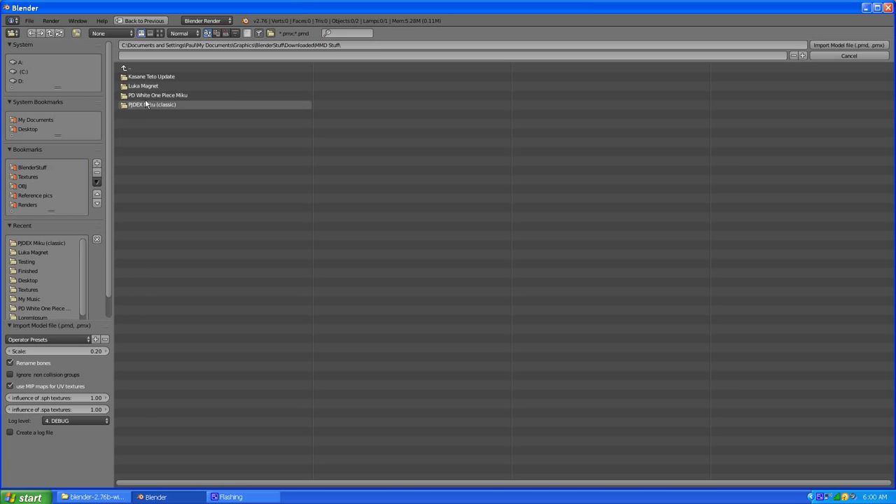
left_click(149, 77)
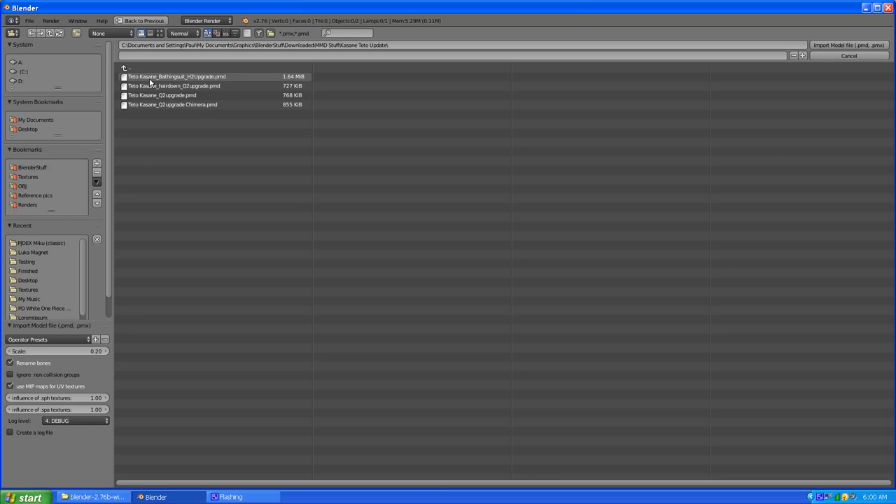
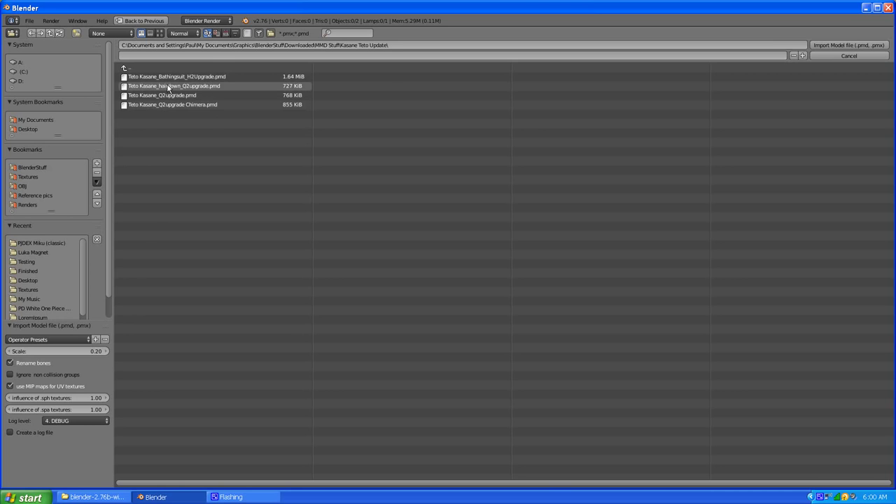
left_click(168, 87)
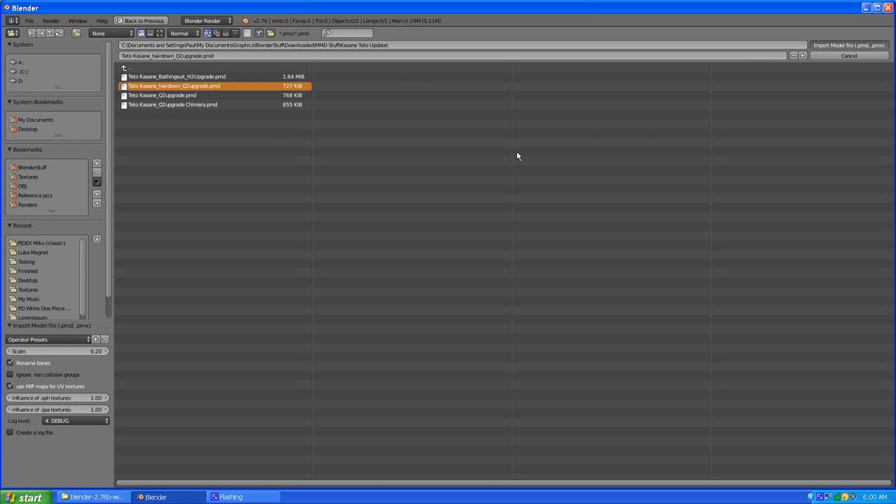
key("Return")
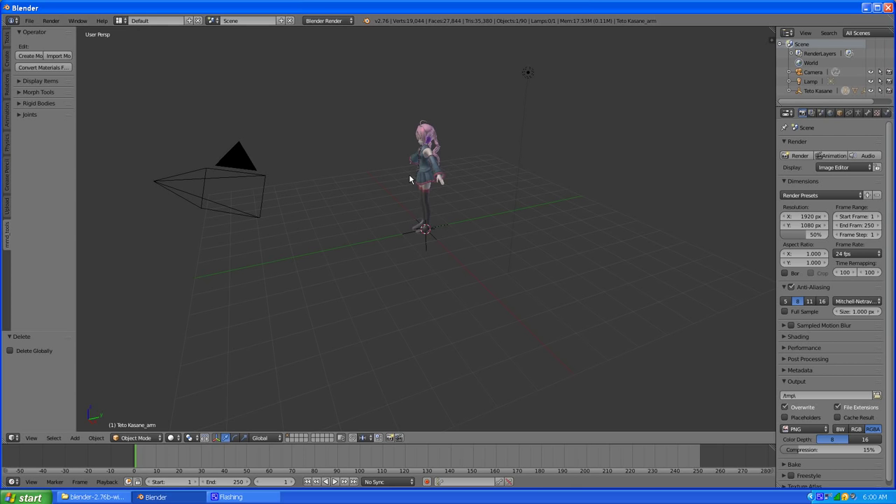
Examine the imported Teto Kasane model up close from the front, checking its textures and shape
middle_click_drag(369, 188, 491, 208)
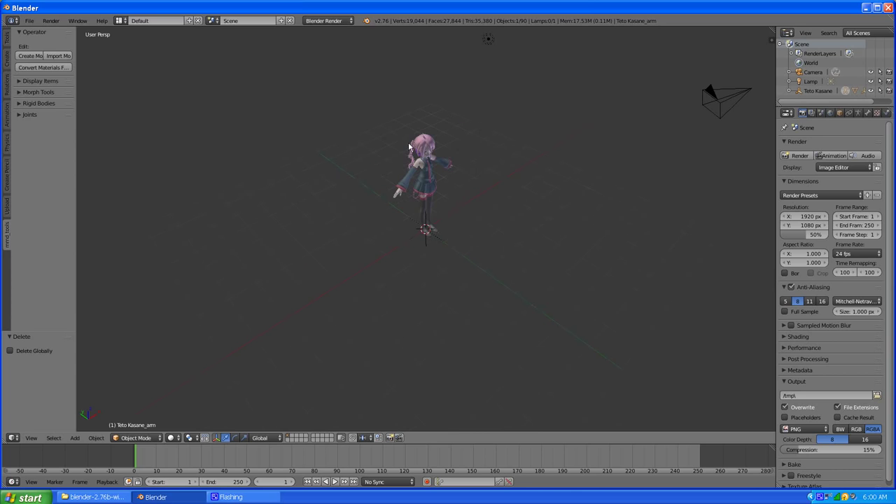
scroll(410, 147, "up", 8)
middle_click_drag(428, 147, 384, 237)
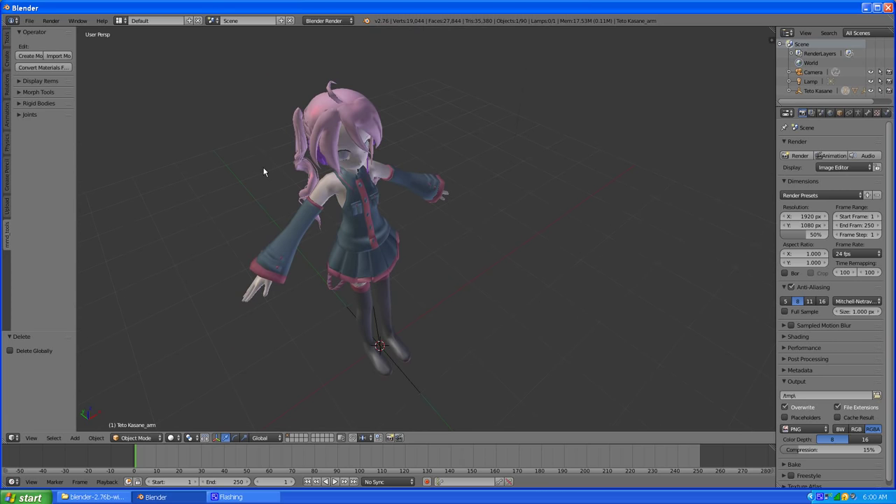
middle_click_drag(358, 203, 315, 166)
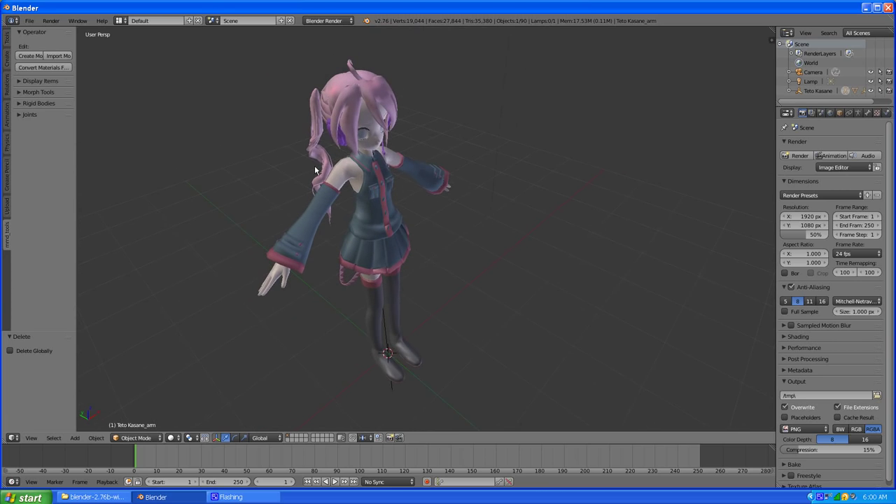
middle_click_drag(341, 200, 392, 199)
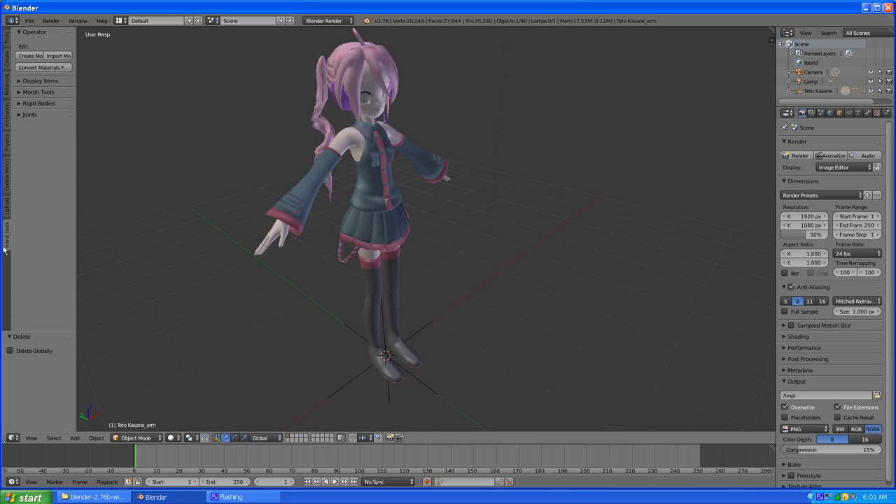
Select the Teto Kasane mesh, widen the tool shelf and choose the Root frame in the mmd_tools display items
right_click(307, 192)
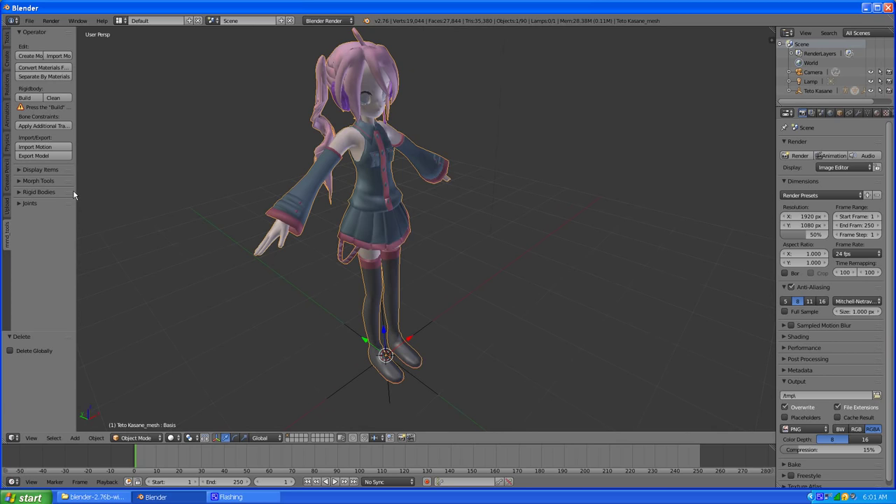
left_click_drag(76, 189, 133, 195)
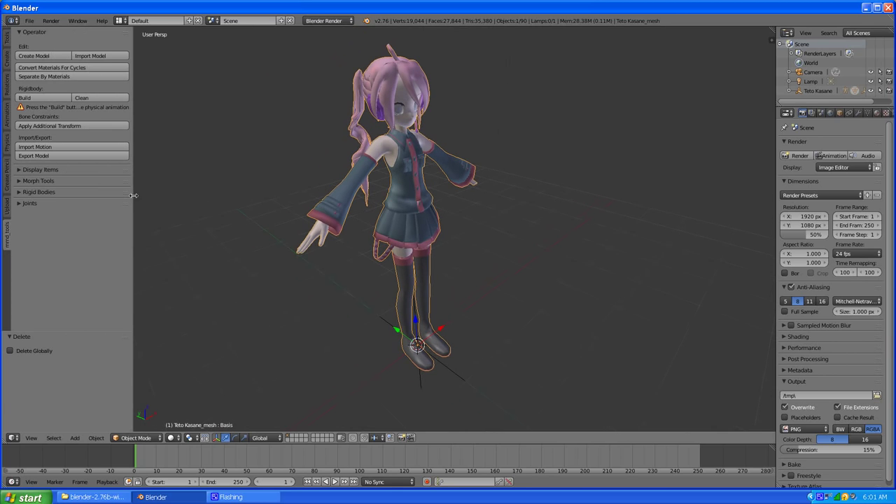
left_click(18, 170)
left_click(24, 207)
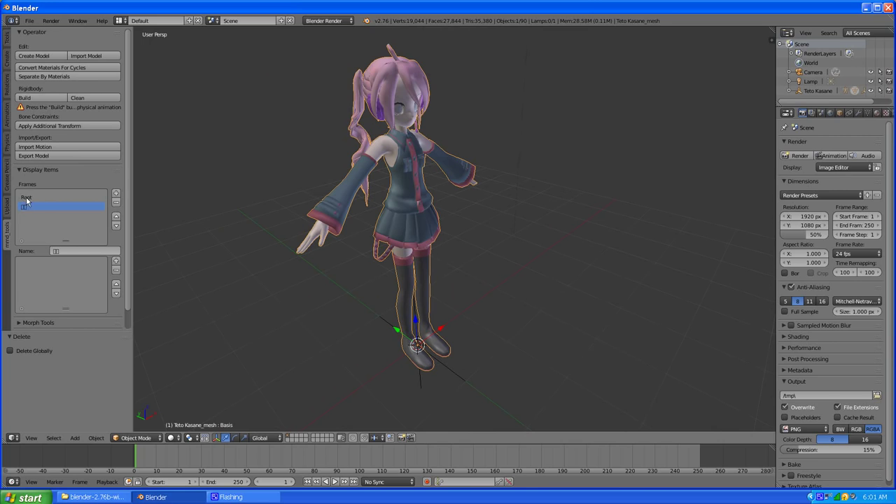
left_click(28, 199)
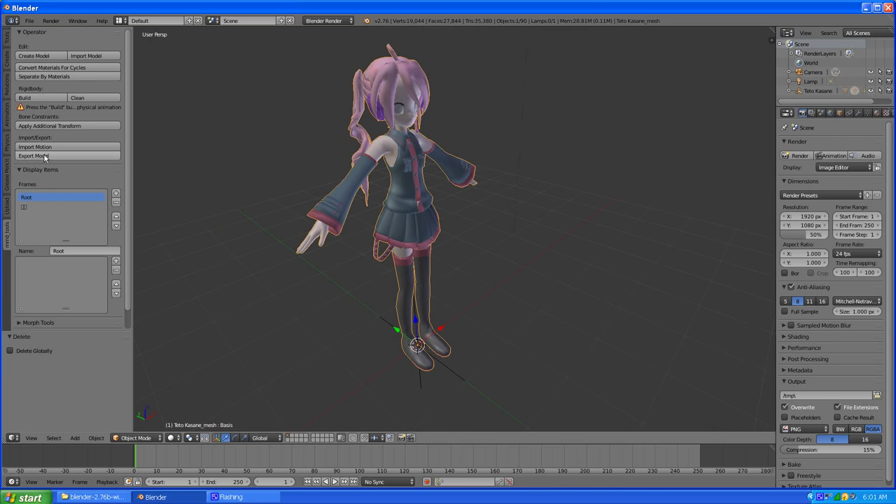
scroll(66, 180, "down", 1)
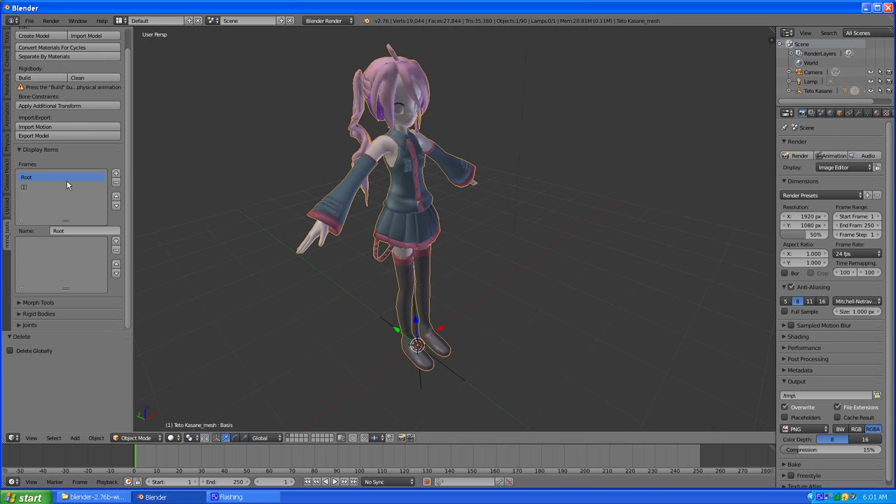
Look through the model's rigid bodies list, selecting several entries such as BODY_46 to see where each one sits
left_click(17, 315)
scroll(36, 304, "down", 2)
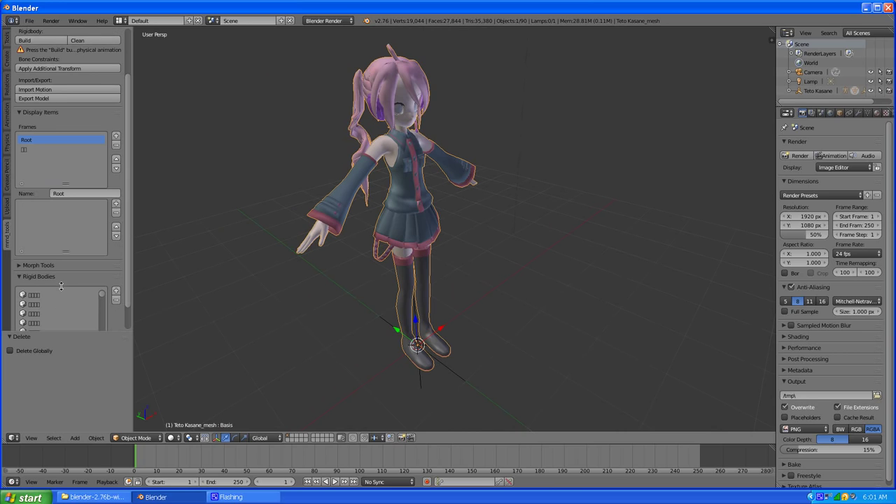
left_click(32, 295)
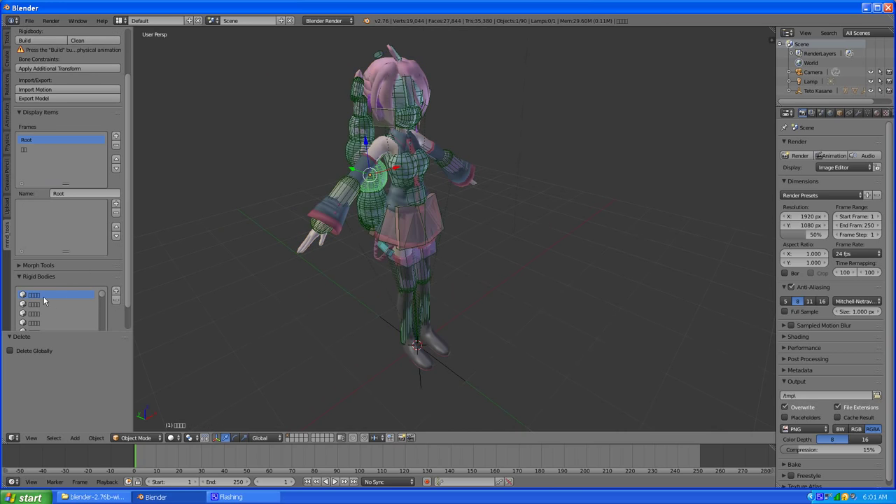
left_click(38, 305)
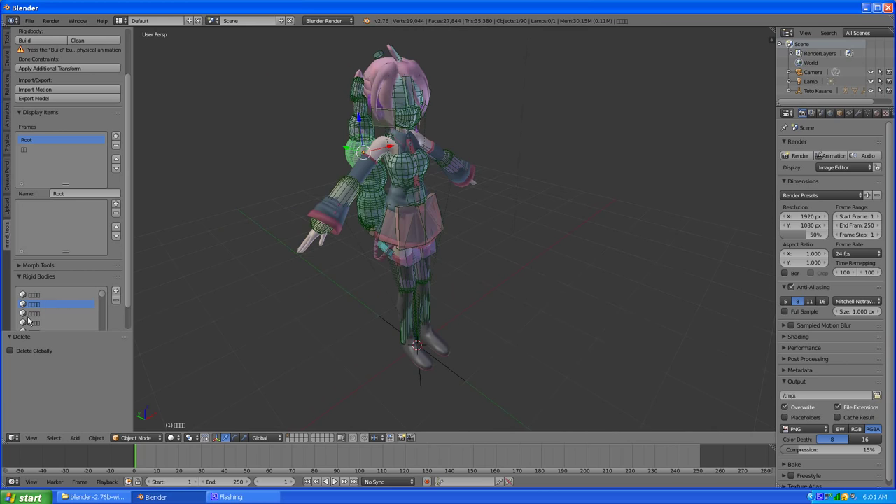
scroll(52, 299, "down", 2)
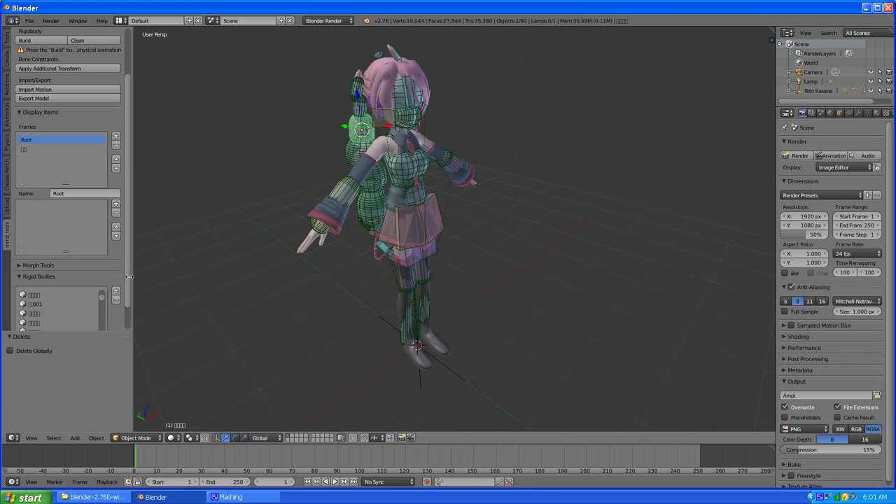
scroll(119, 334, "down", 2)
left_click(42, 294)
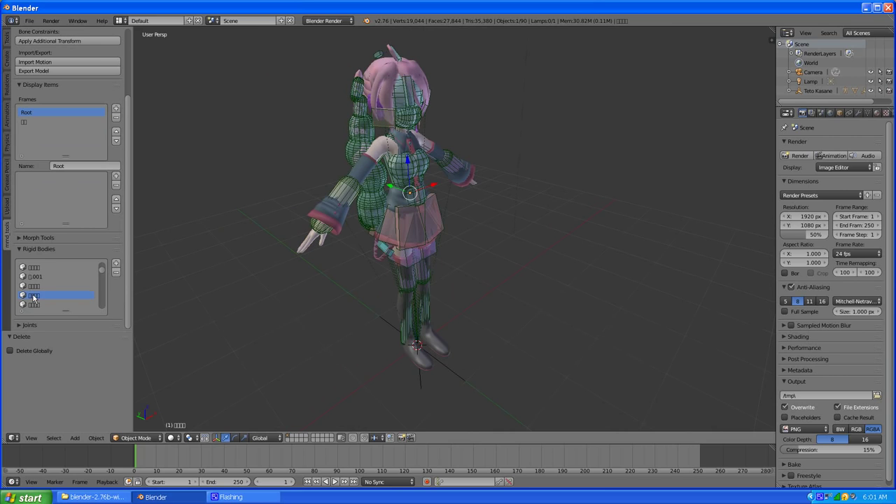
scroll(64, 295, "down", 2)
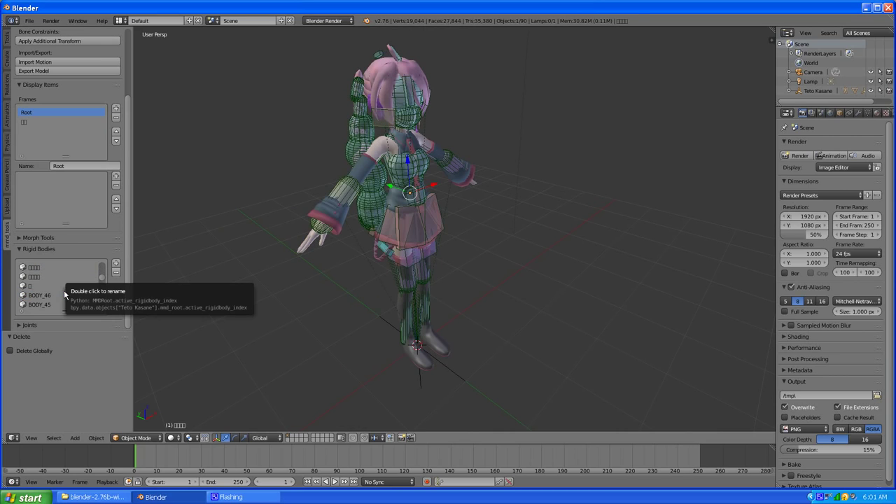
left_click(40, 297)
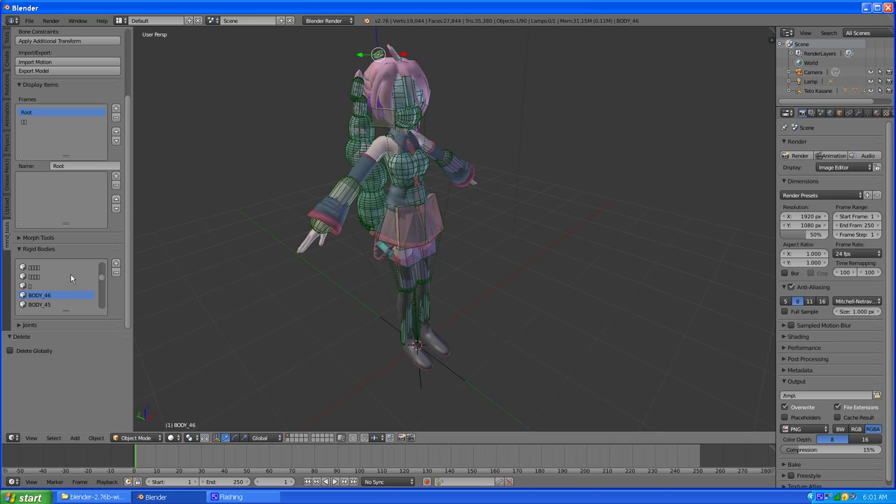
scroll(71, 274, "up", 3)
left_click(32, 267)
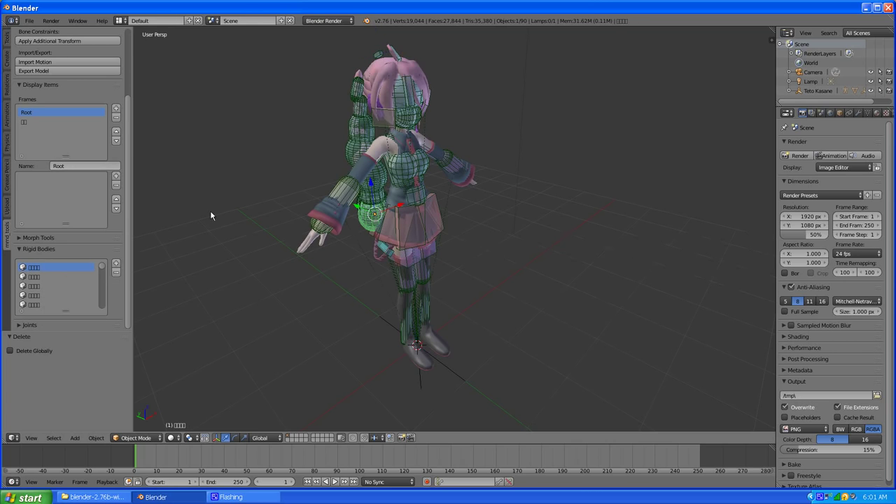
left_click(33, 277)
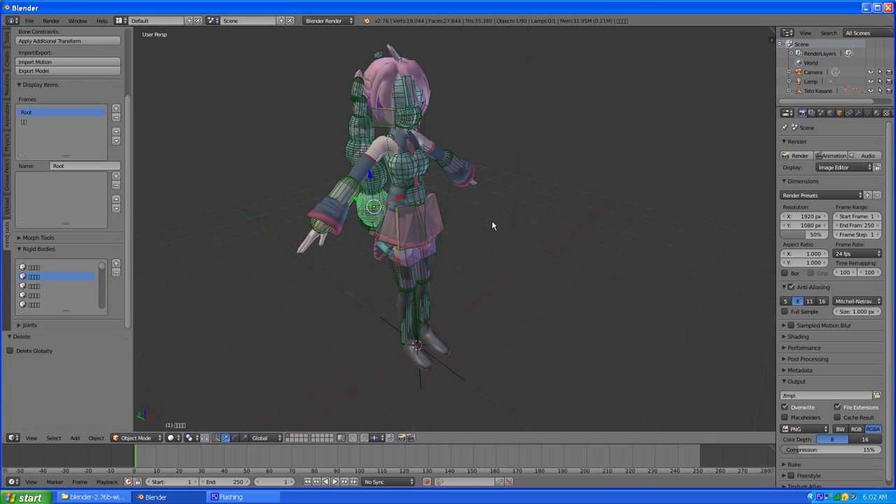
Build the rigid body physics for the Teto Kasane model with mmd_tools
mouse_move(493, 224)
middle_mouse_down()
mouse_move(455, 238)
mouse_move(495, 250)
mouse_move(516, 204)
mouse_move(501, 217)
middle_mouse_up()
scroll(473, 230, "up", 5)
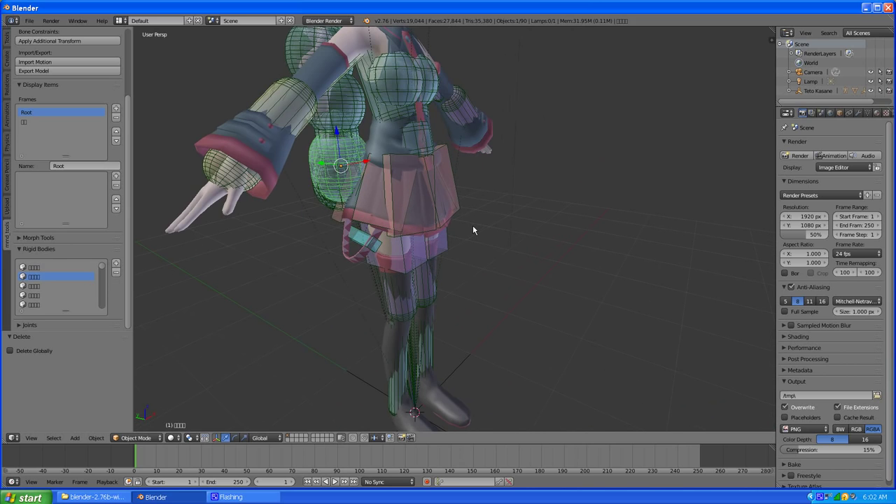
middle_click_drag(547, 172, 520, 201)
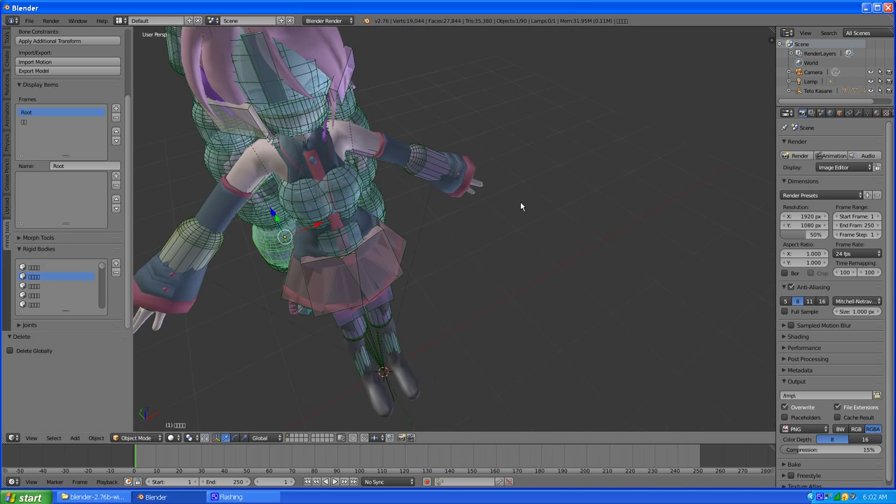
scroll(520, 201, "down", 5)
middle_click_drag(407, 241, 446, 236)
scroll(446, 236, "up", 3)
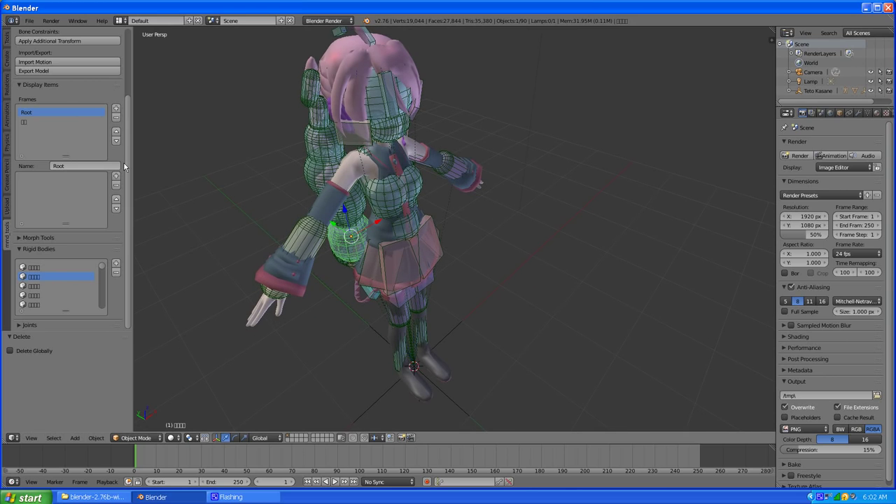
scroll(129, 168, "up", 3)
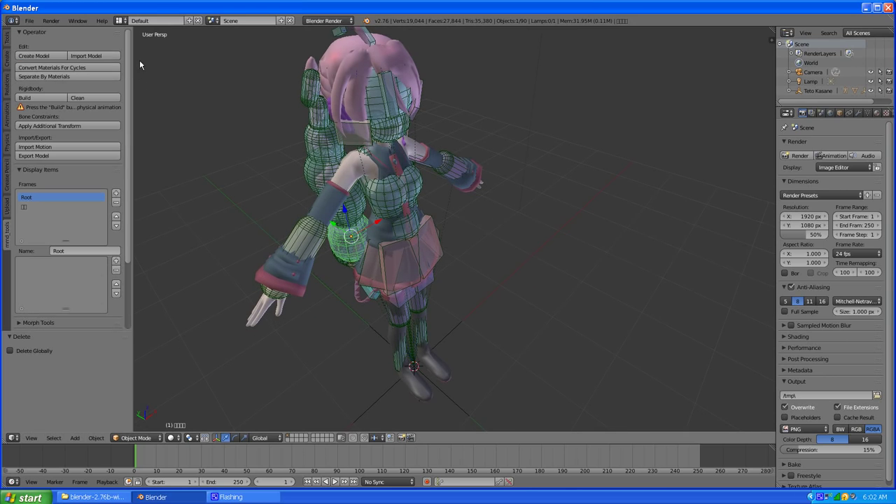
left_click(39, 98)
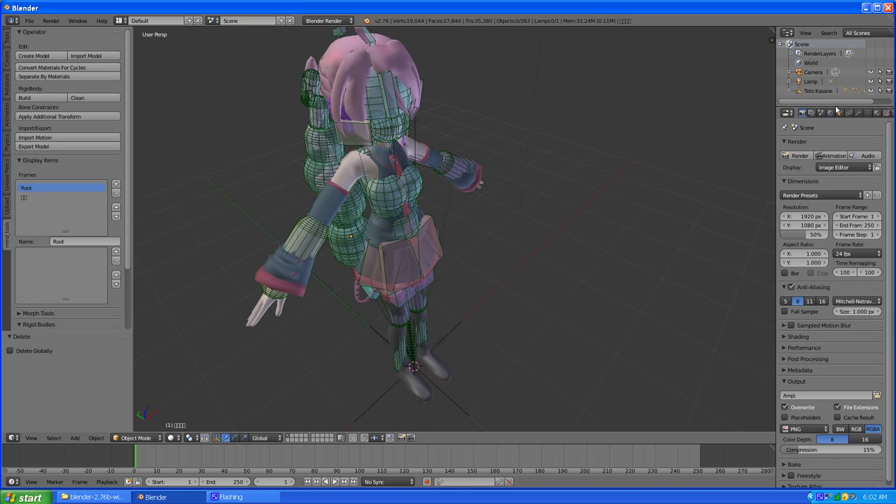
Enlarge the outliner, expand the Teto Kasane hierarchy and hide its rigidbodies group in the viewport
left_click_drag(837, 107, 837, 166)
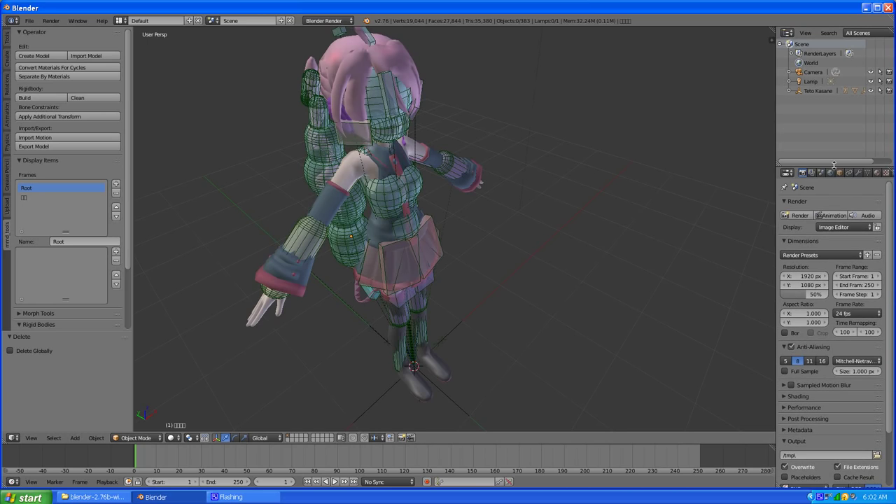
left_click(789, 92)
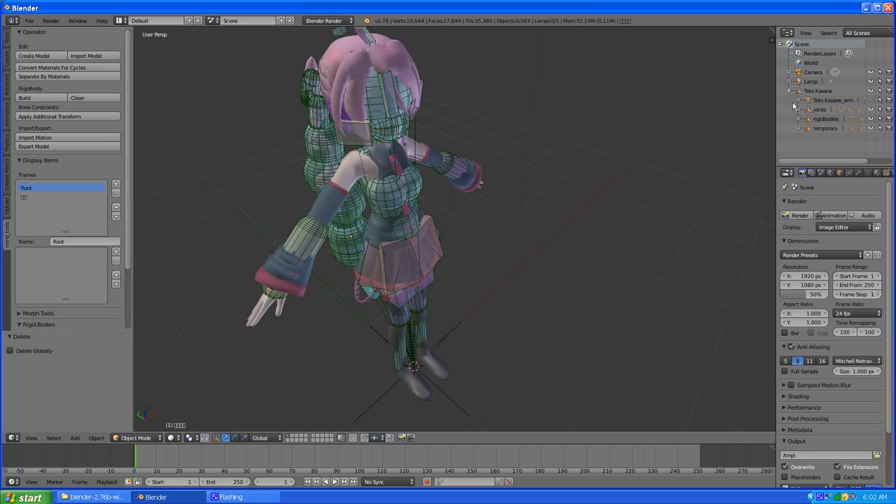
left_click(836, 121)
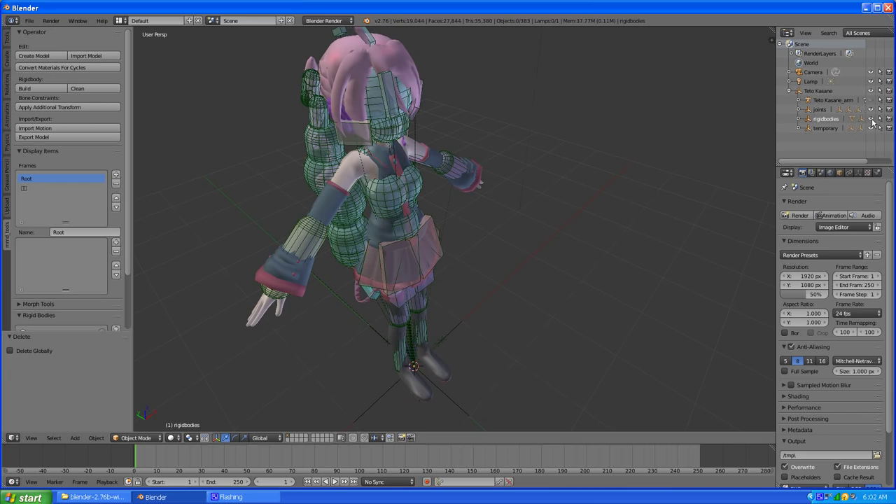
left_click(872, 119)
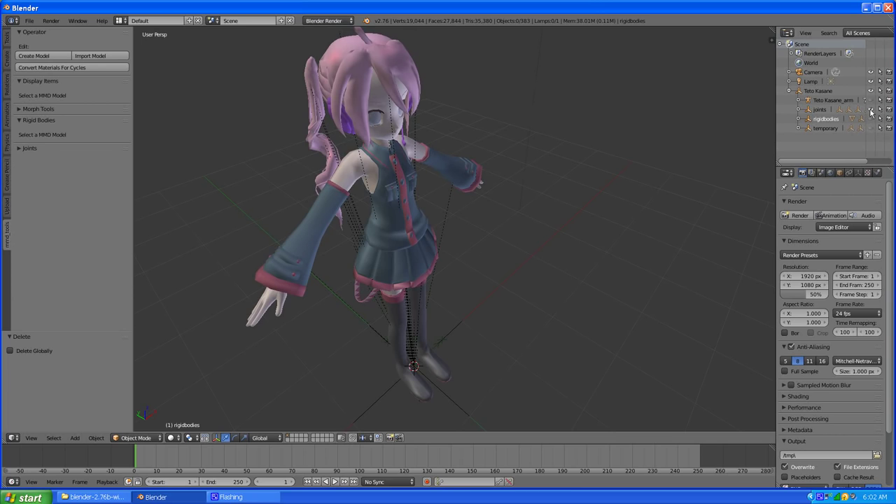
Play the timeline to check how the model's hair and skirt physics behave, and stop playback at frame 137
mouse_move(448, 194)
middle_mouse_down()
mouse_move(434, 195)
mouse_move(449, 187)
mouse_move(409, 206)
mouse_move(434, 195)
middle_mouse_up()
scroll(449, 187, "down", 4)
scroll(435, 195, "up", 4)
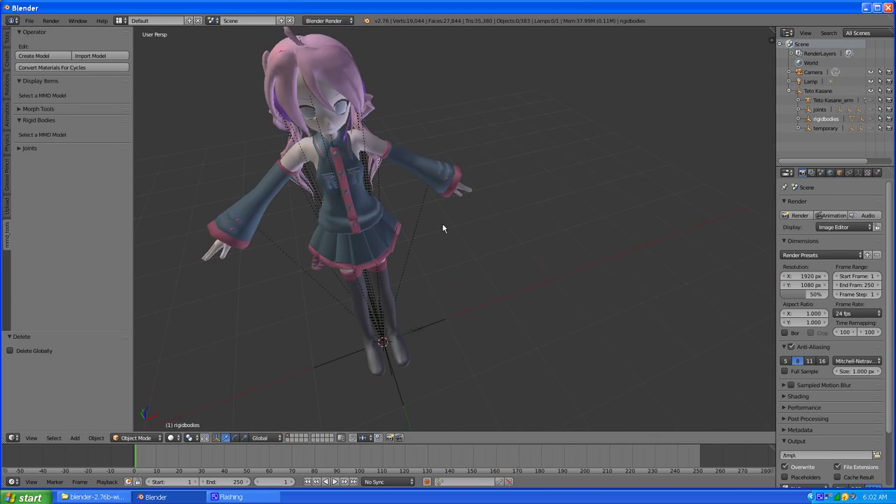
middle_click_drag(442, 226, 431, 220)
scroll(432, 220, "down", 2)
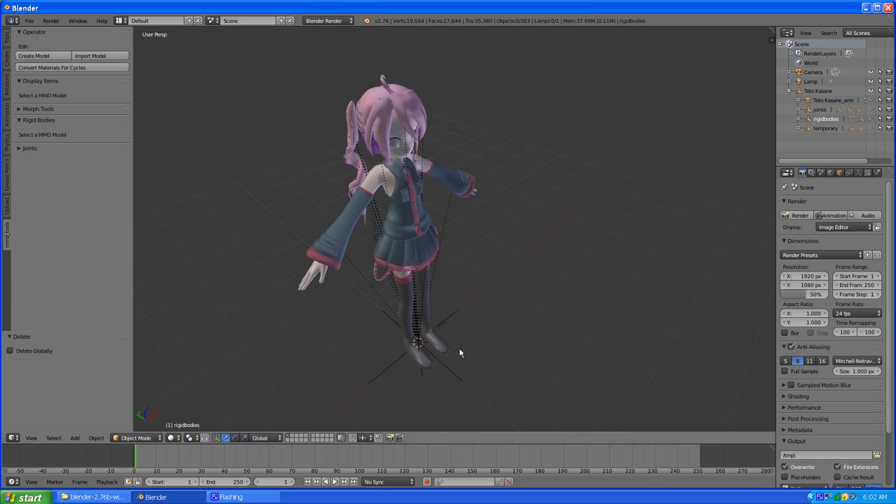
left_click(337, 482)
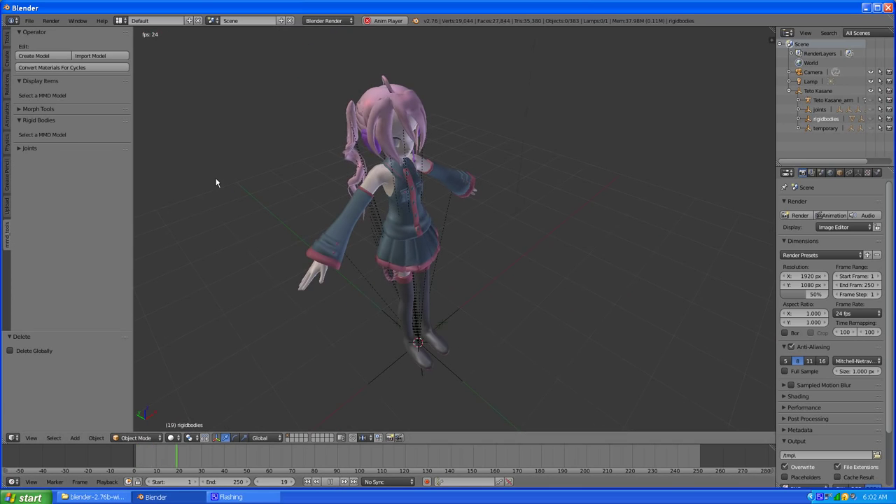
left_click(330, 483)
scroll(315, 336, "up", 3)
scroll(330, 315, "down", 4)
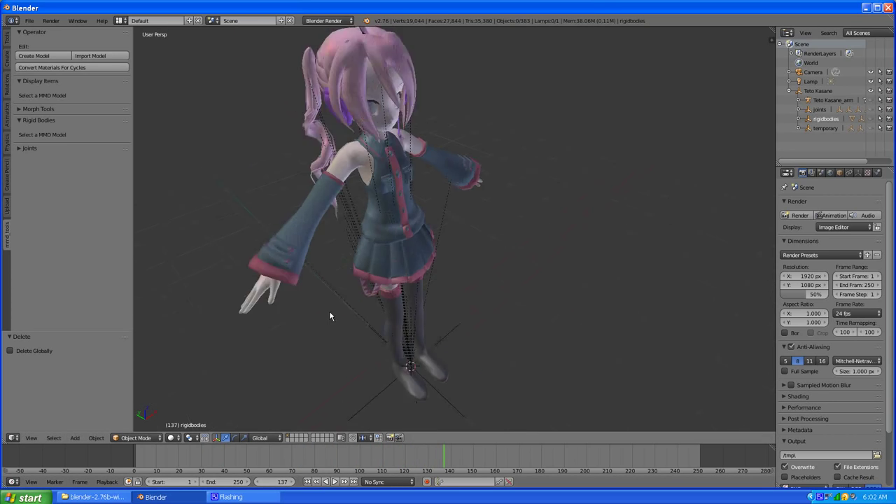
Render the current frame with Blender Render to check the model, and return to the 3D view
scroll(404, 216, "up", 1)
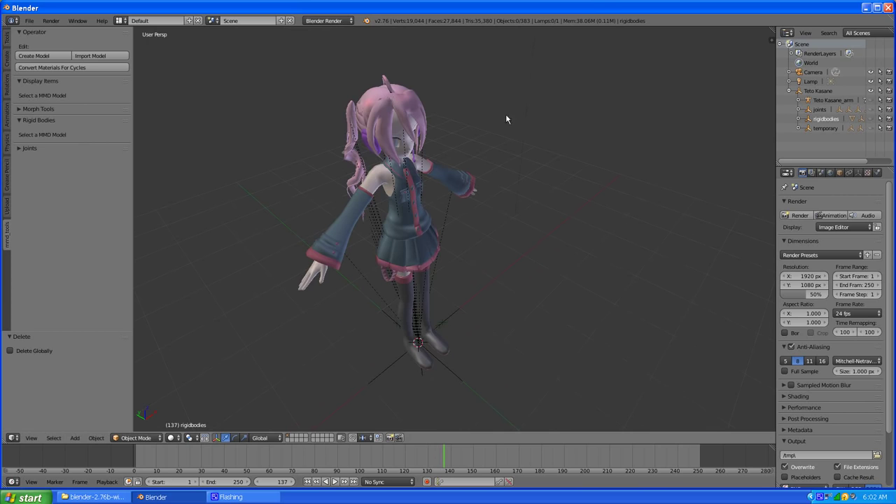
scroll(573, 143, "up", 1)
middle_click_drag(574, 153, 505, 140)
middle_click_drag(435, 170, 489, 238, "shift")
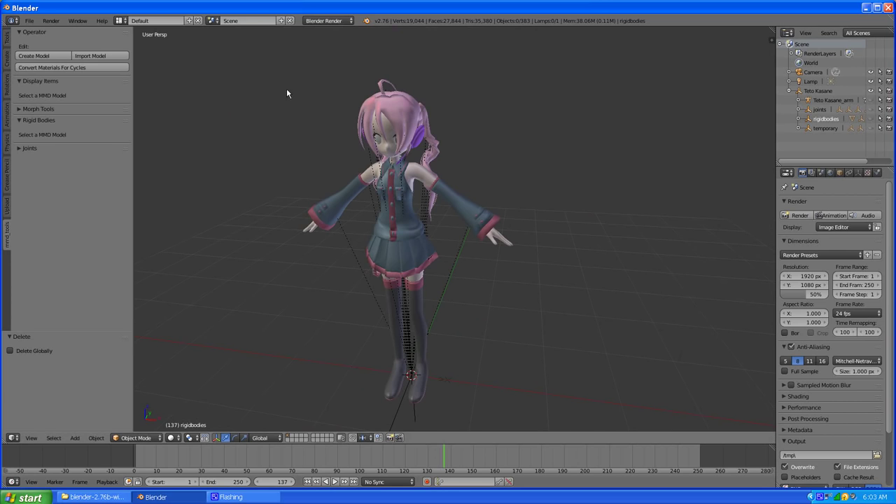
left_click(797, 215)
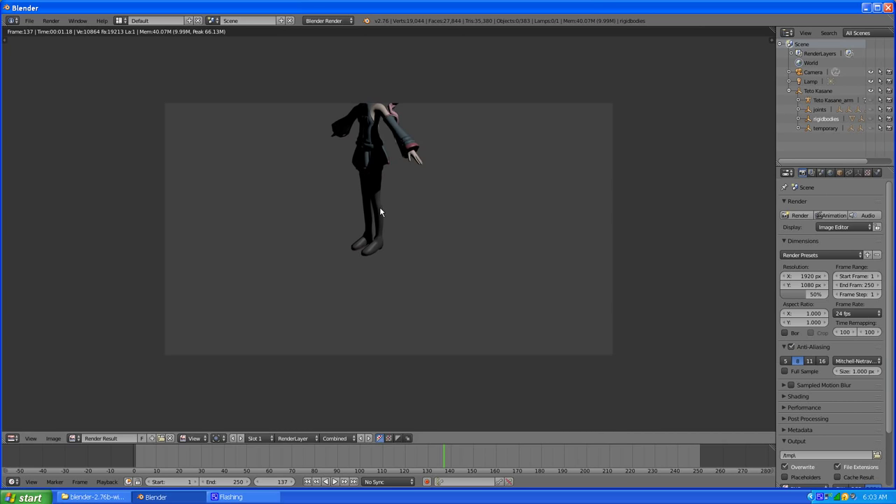
key("Escape")
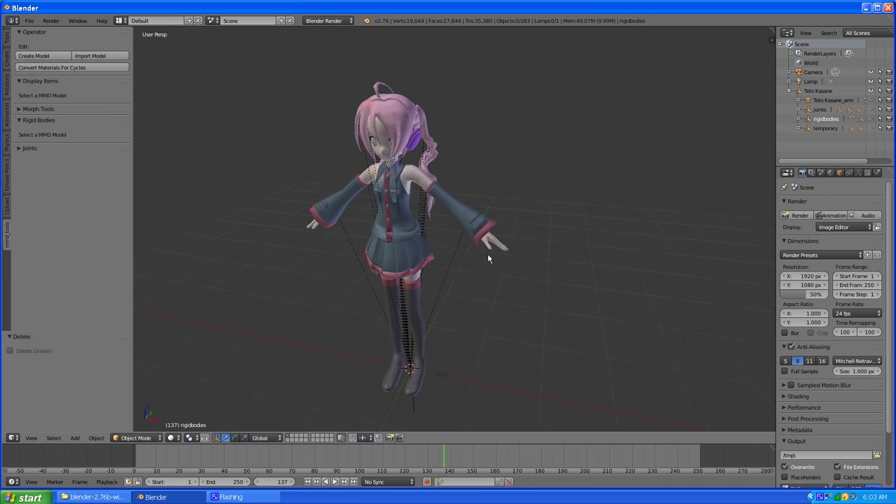
Select the Teto Kasane mesh, collapse the display items and convert its materials for Cycles
middle_click_drag(488, 259, 399, 181)
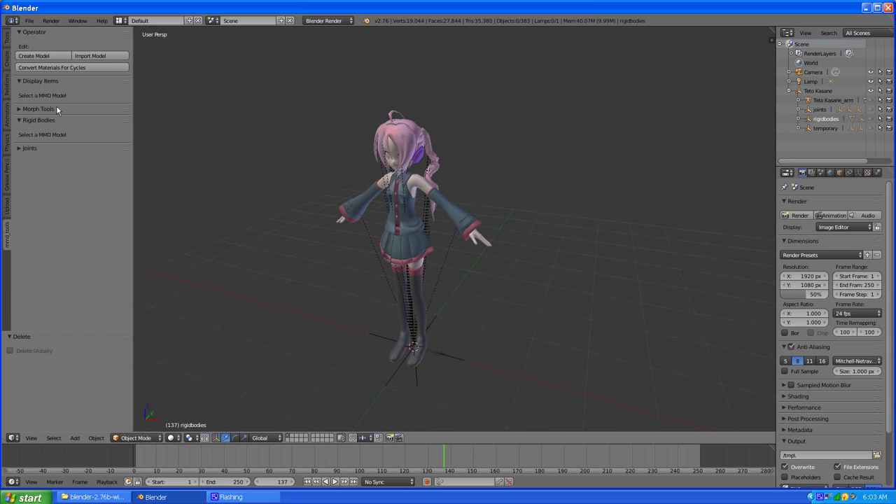
right_click(452, 210)
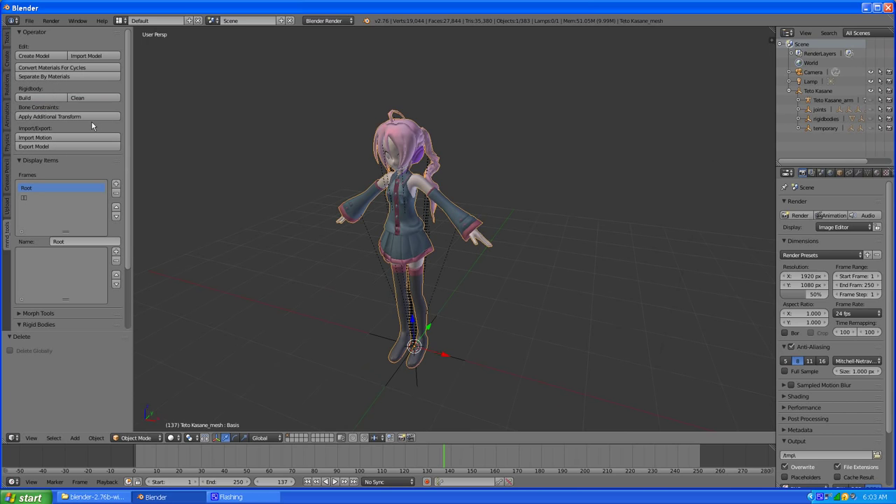
scroll(92, 121, "down", 3)
scroll(90, 124, "up", 3)
left_click(16, 161)
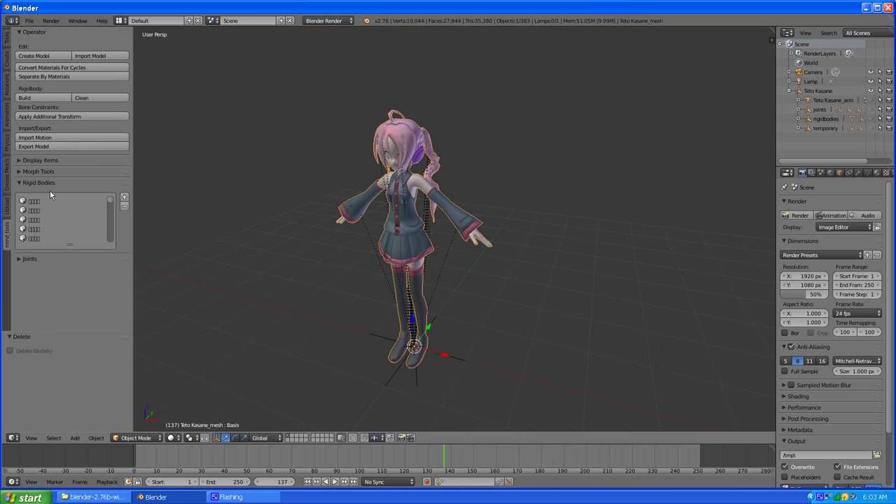
left_click(51, 68)
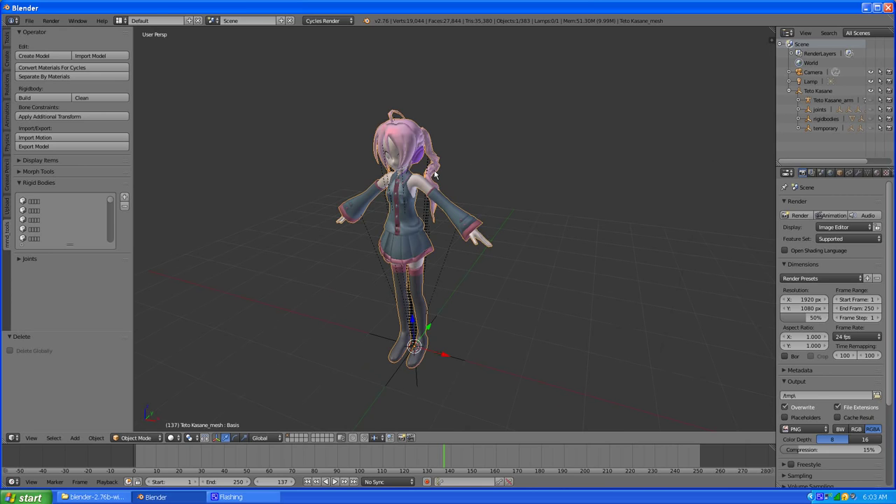
Test-render the current frame with Cycles to check the converted materials, and return to the 3D view
middle_click_drag(435, 174, 527, 195)
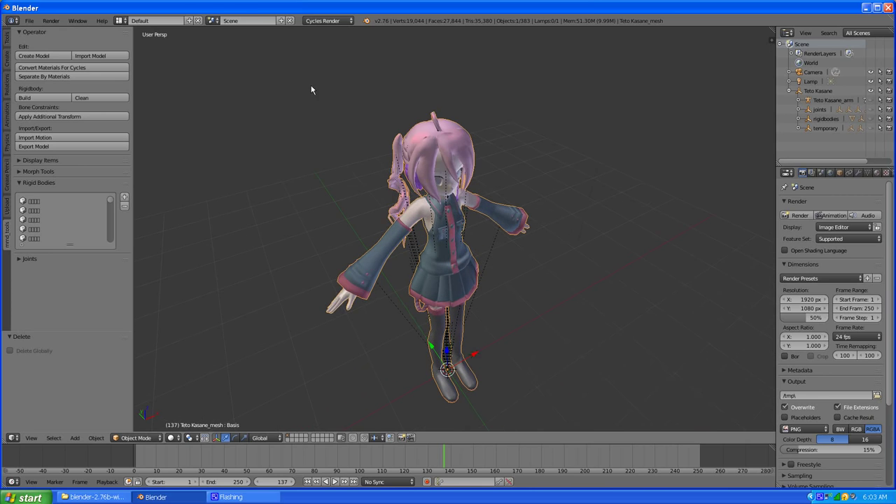
left_click(795, 216)
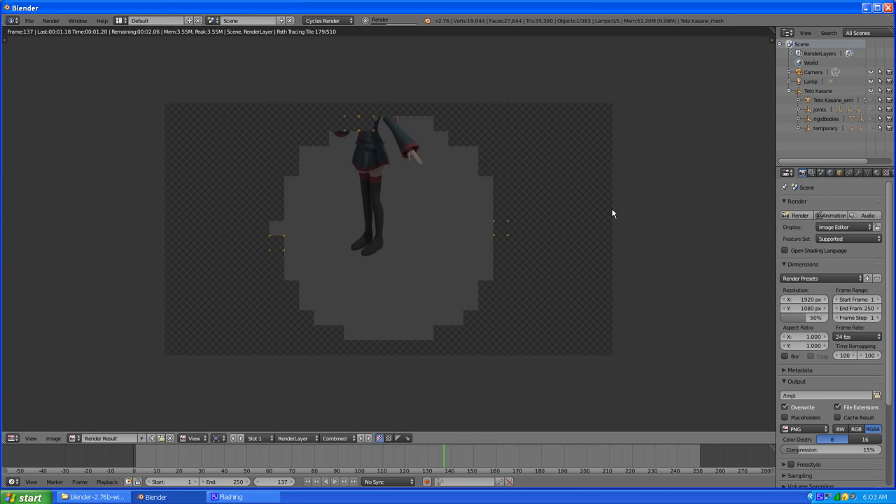
key("Escape")
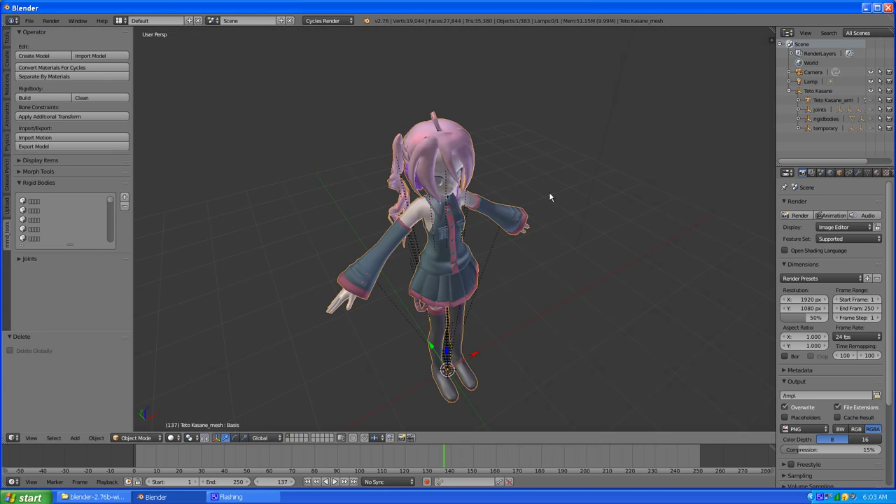
Look through the camera and lock the camera to the view
middle_click_drag(551, 278, 479, 270)
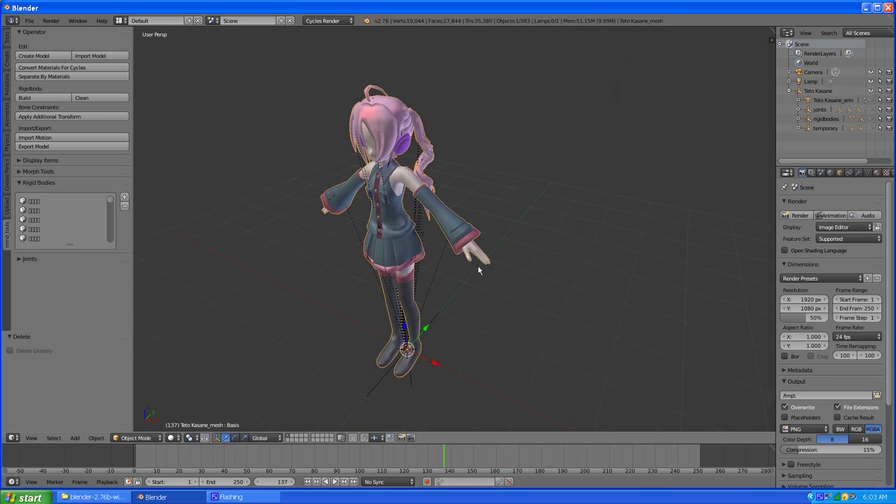
key("KP_0")
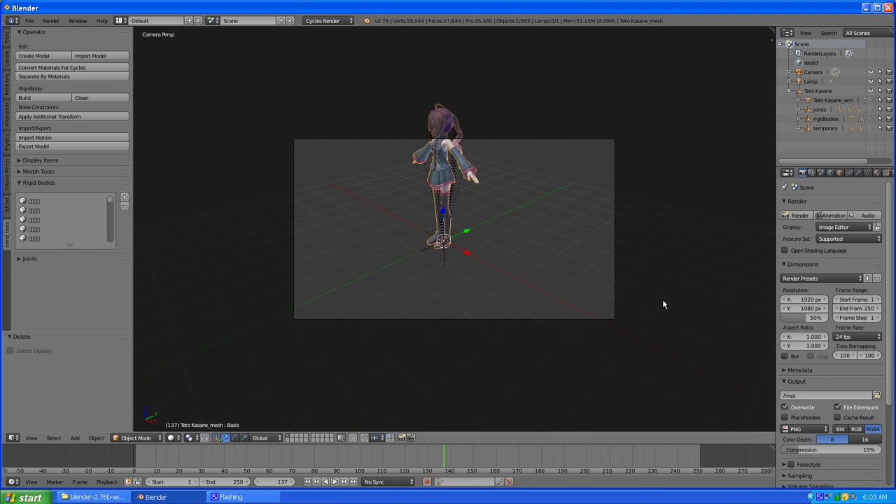
key("n")
scroll(728, 321, "down", 6)
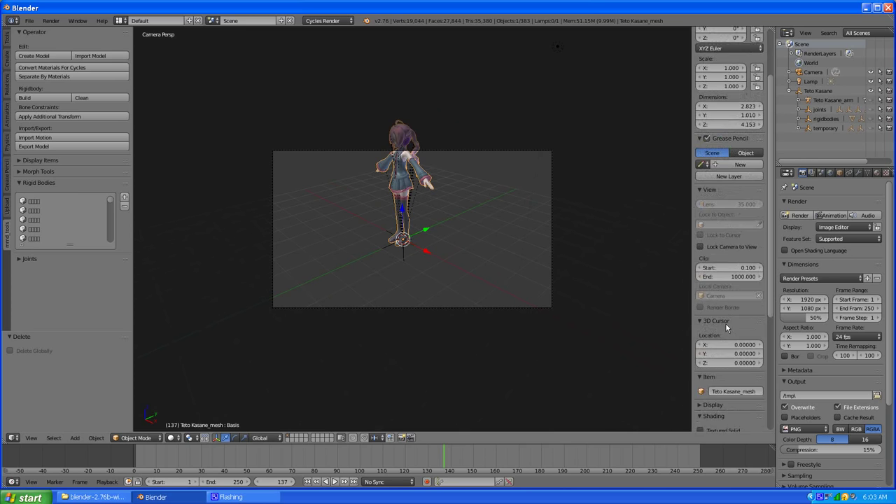
scroll(711, 369, "up", 3)
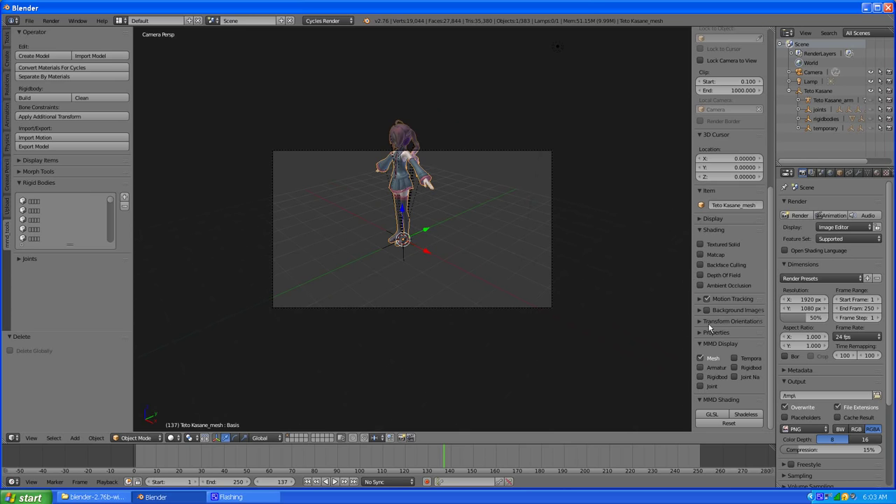
scroll(707, 324, "up", 3)
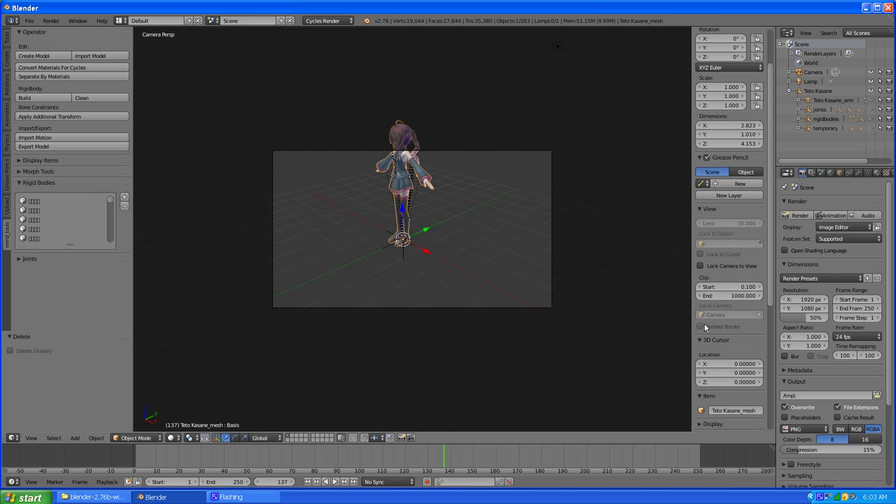
left_click(702, 286)
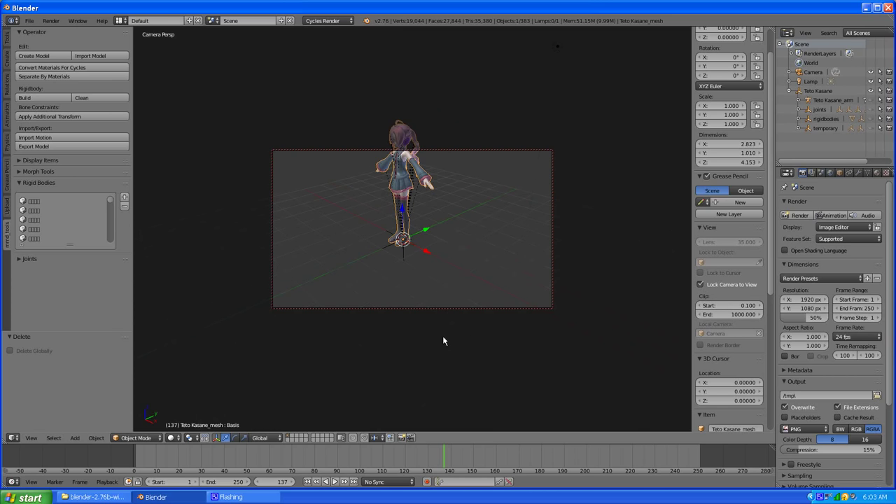
Reframe the camera on the model's front from the head down to the upper thighs, and unlock the camera from the view
middle_click_drag(444, 340, 458, 380)
scroll(440, 342, "up", 2)
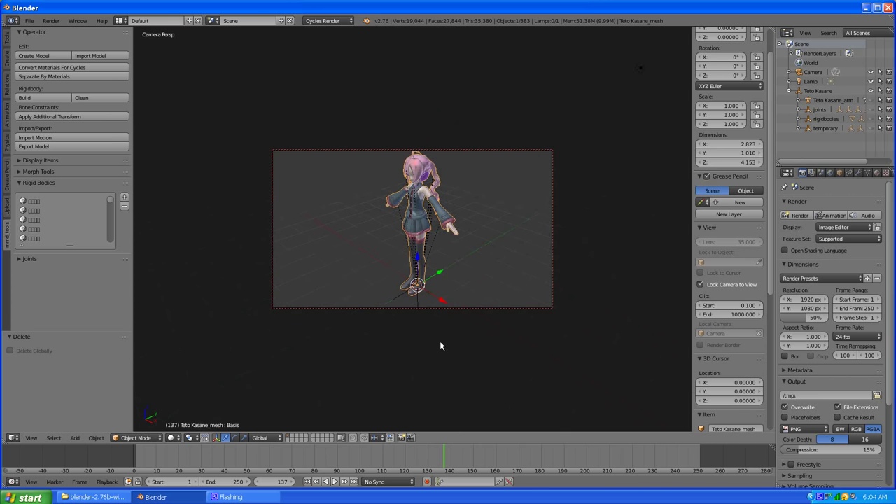
middle_click_drag(442, 343, 444, 344)
middle_click_drag(456, 296, 436, 334)
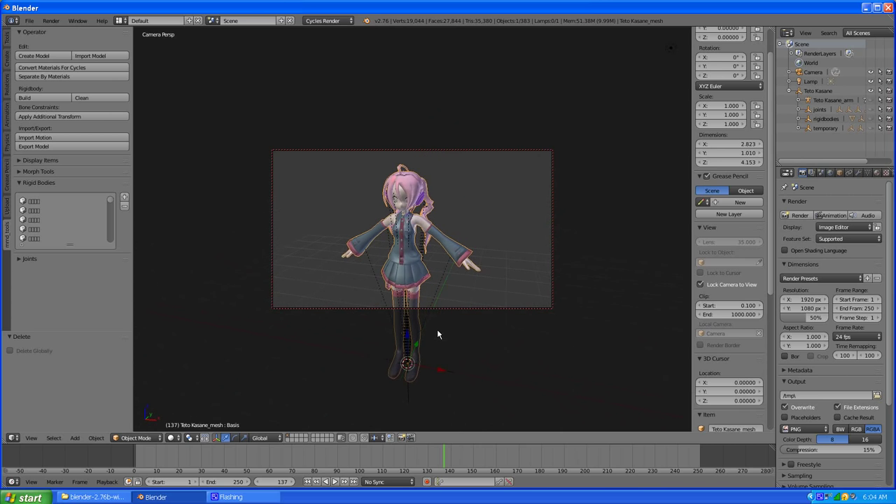
left_click(700, 284)
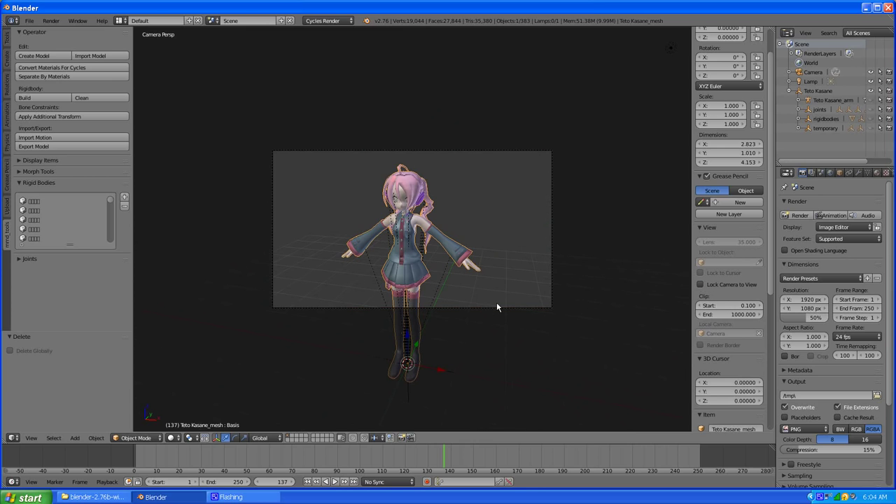
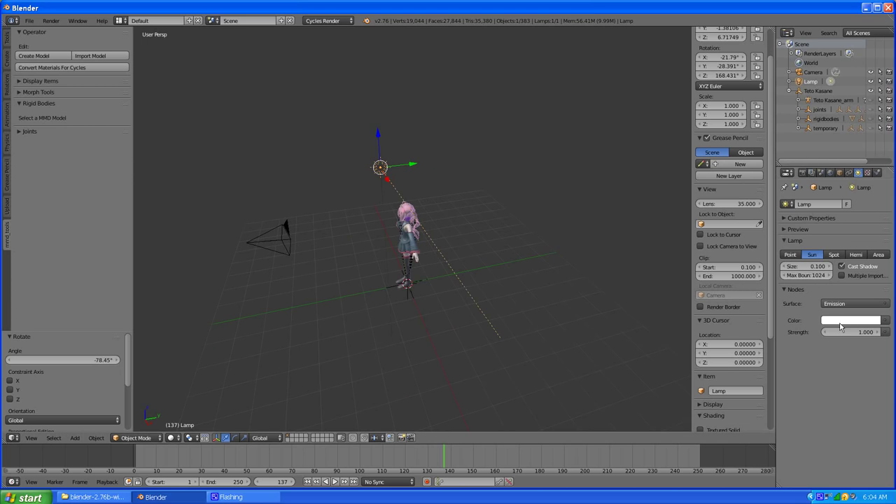
Give the sun lamp's emission colour a Blackbody node with a temperature of 6250
left_click(886, 320)
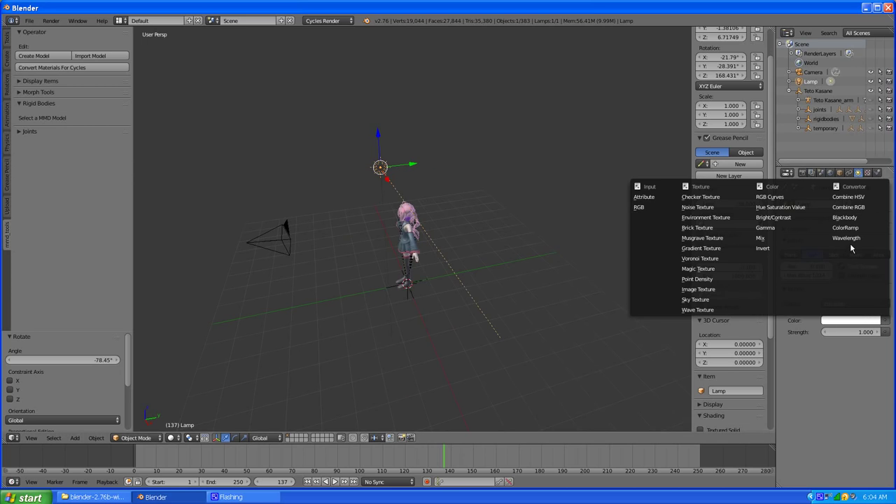
left_click(856, 220)
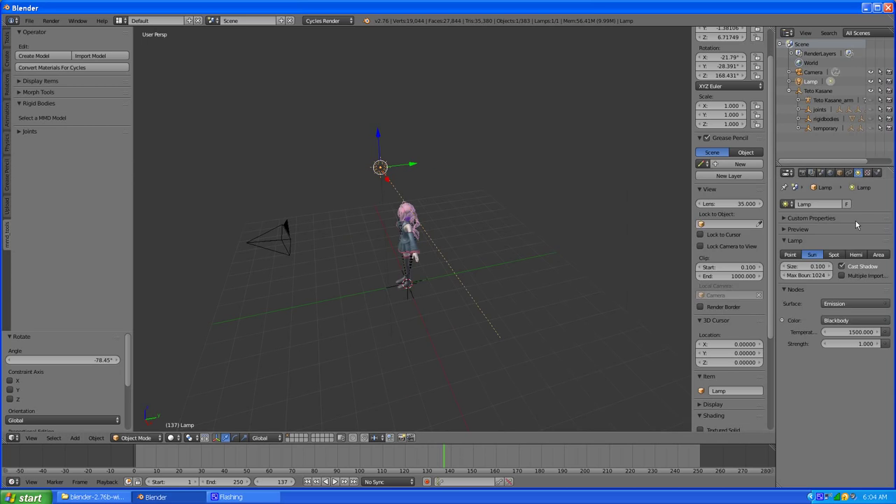
left_click(843, 331)
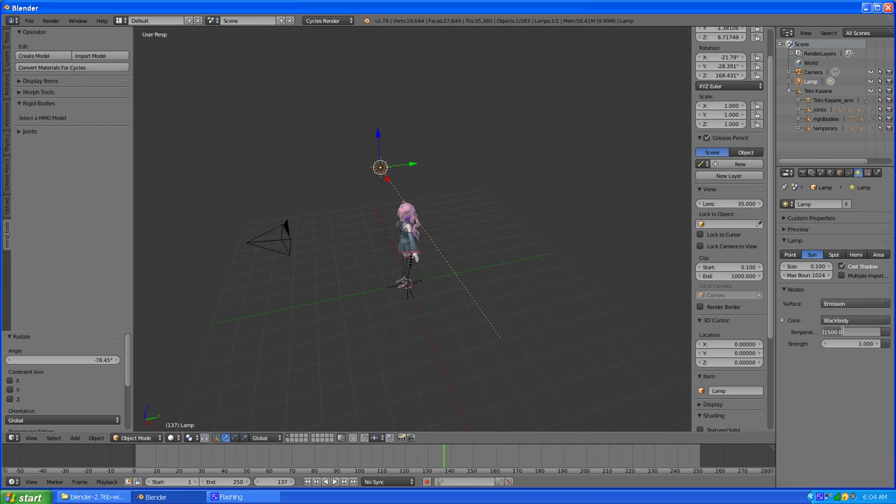
type("6250")
key("Return")
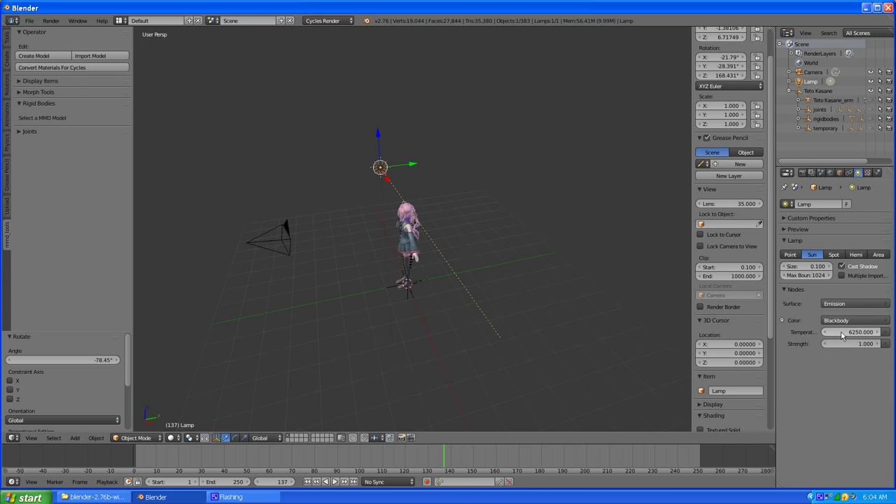
Render the current frame to check the sun lamp's lighting on the model, and return to the 3D view
left_click(802, 173)
left_click(799, 215)
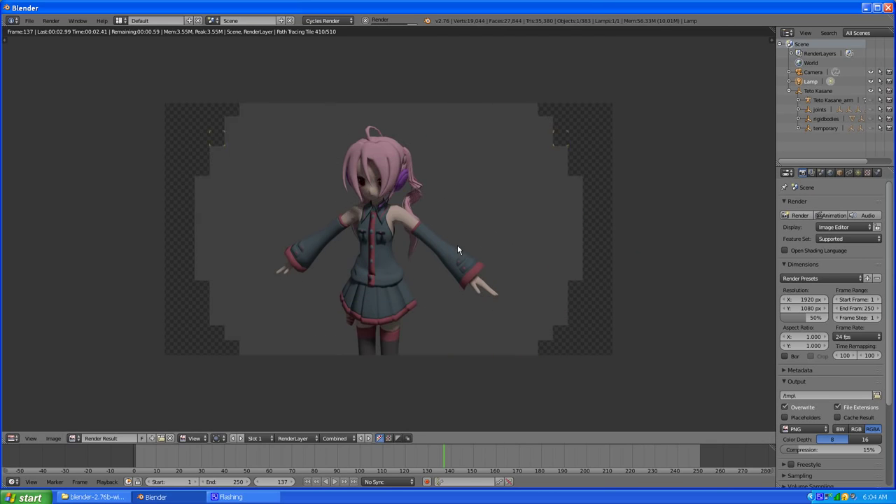
key("Escape")
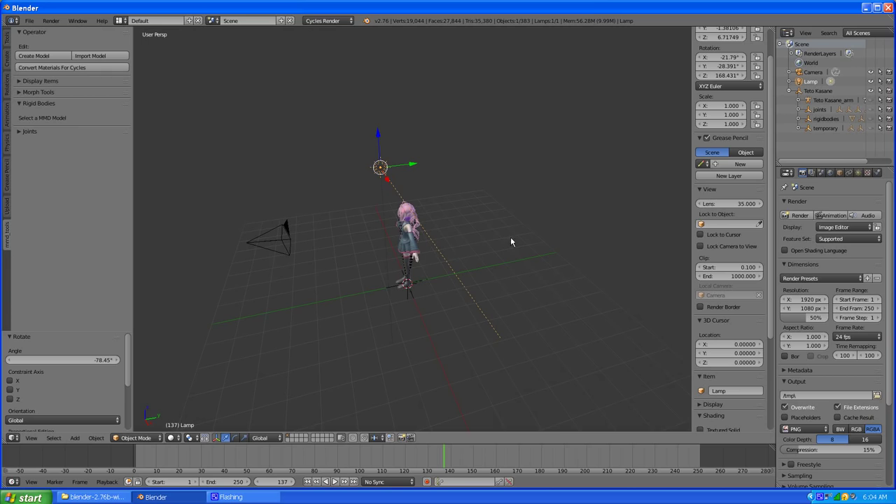
Set the sun lamp's emission strength to 1.75
left_click(860, 172)
left_click(850, 344)
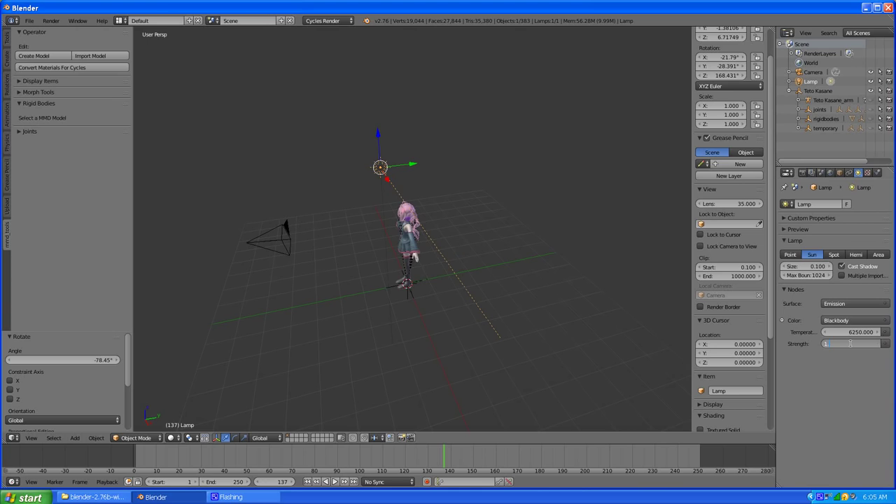
type("1.75")
key("Return")
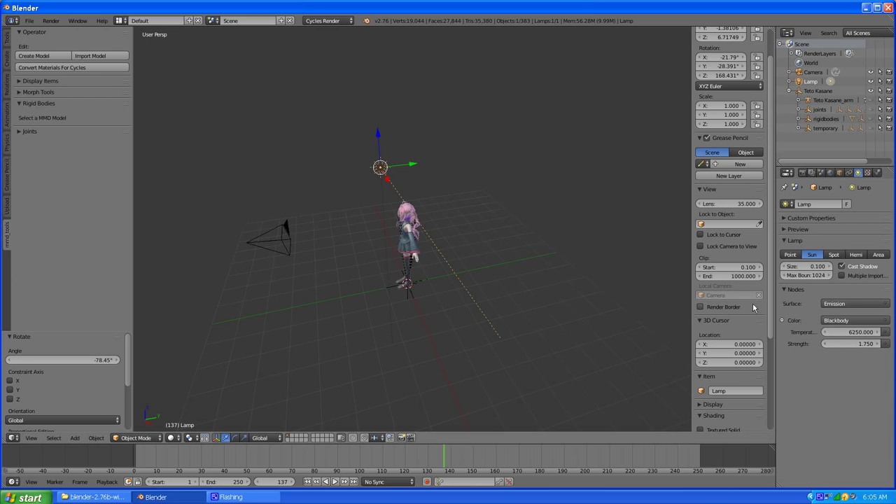
Inspect the model up close, render the current frame to check the stronger lamp, and return to the 3D view
scroll(397, 260, "up", 3)
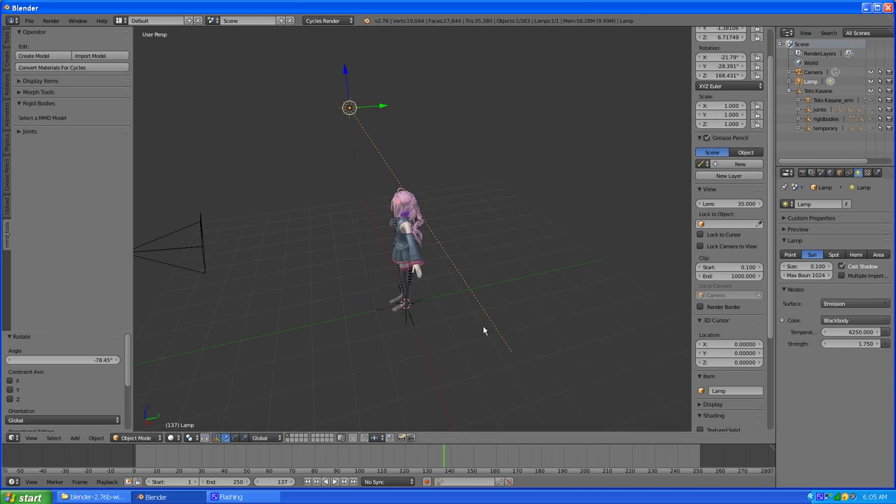
middle_click_drag(374, 226, 423, 223)
scroll(420, 229, "up", 4)
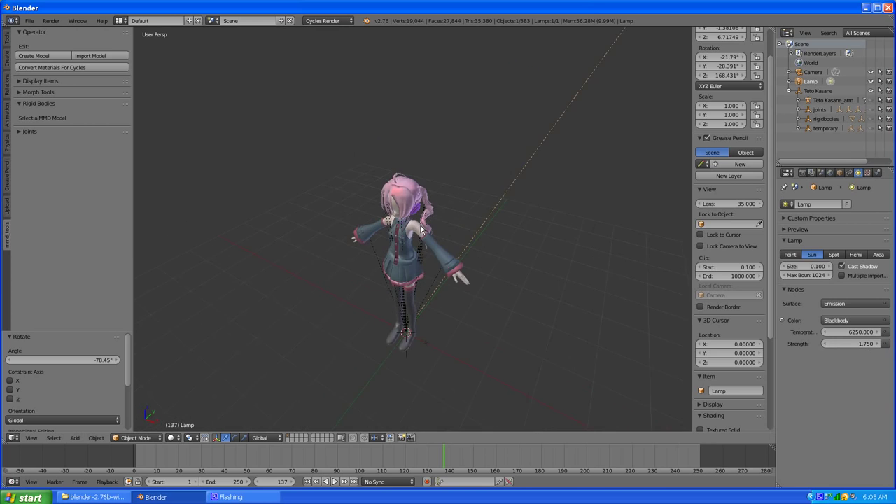
scroll(421, 229, "up", 1)
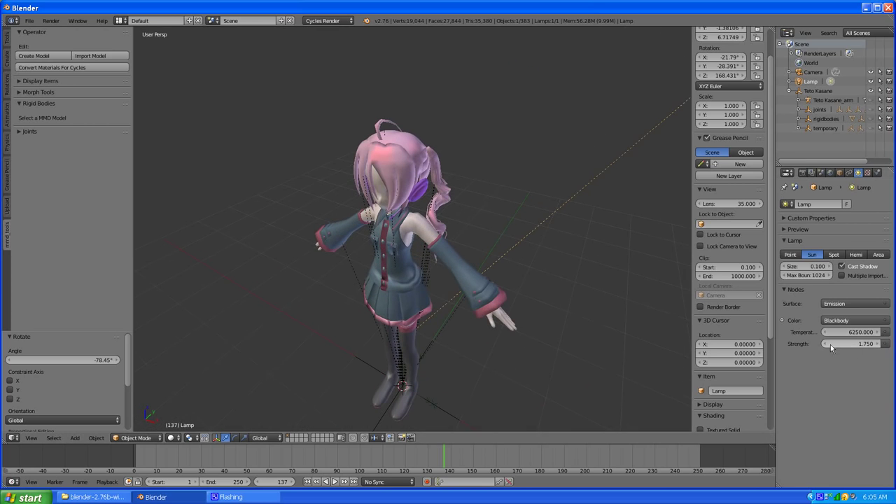
middle_click_drag(492, 294, 516, 270)
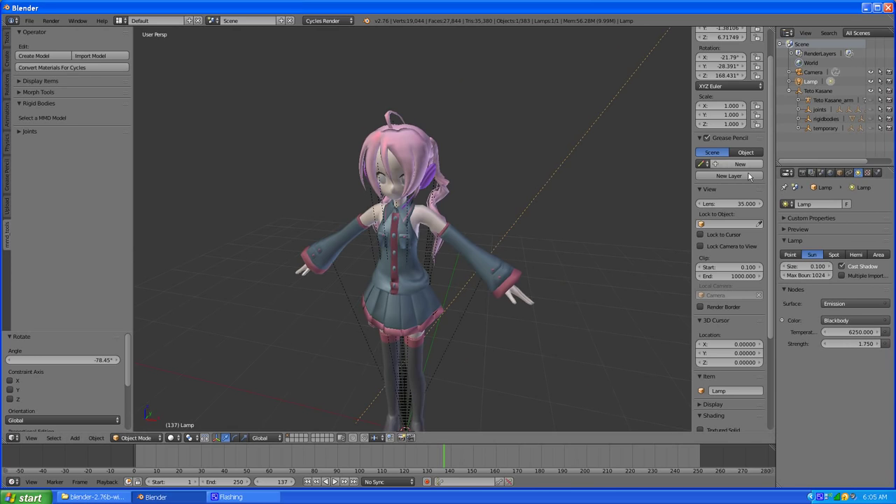
left_click(803, 173)
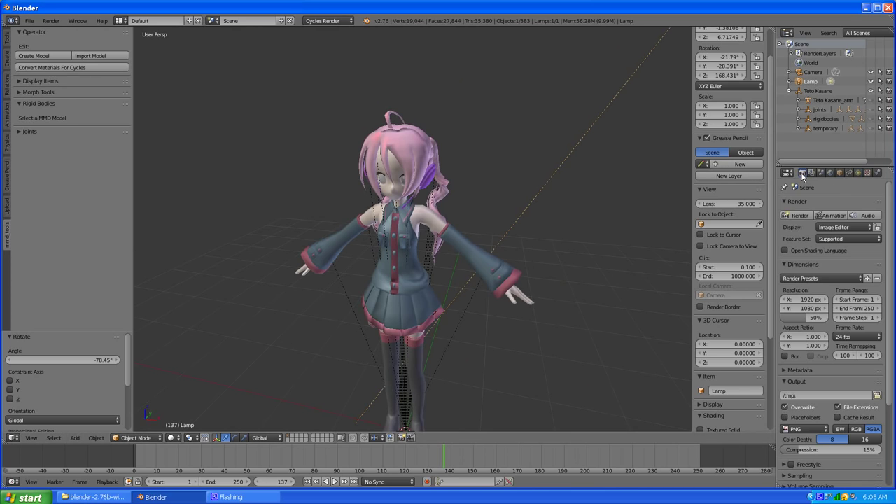
left_click(799, 215)
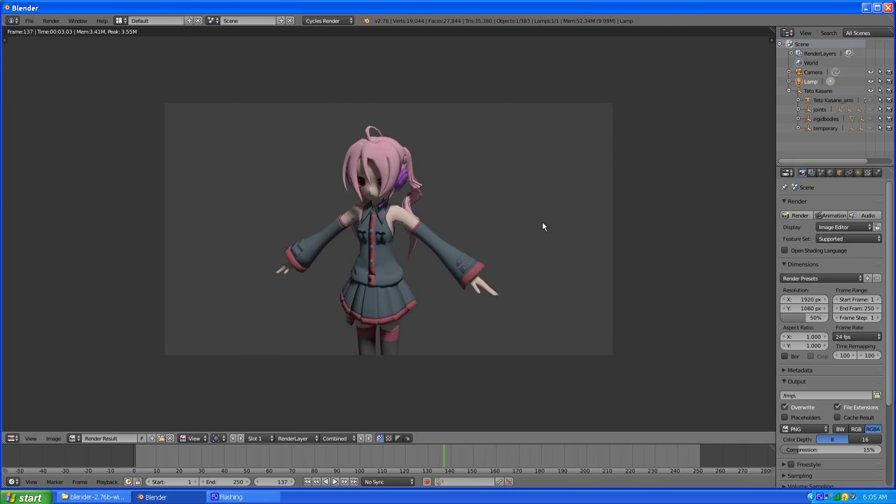
middle_click_drag(542, 226, 504, 227)
key("Escape")
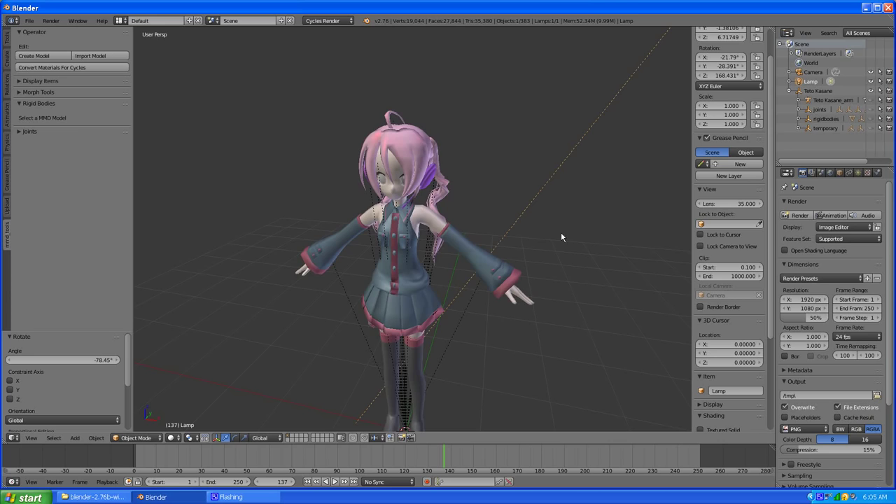
Enable nodes for the world surface and change its background colour to a brighter, dark pink tone
scroll(535, 241, "down", 6)
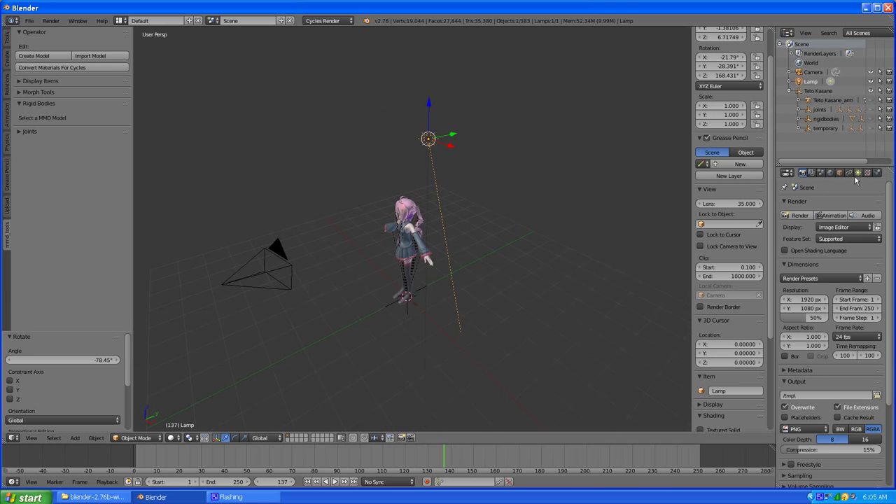
left_click(830, 172)
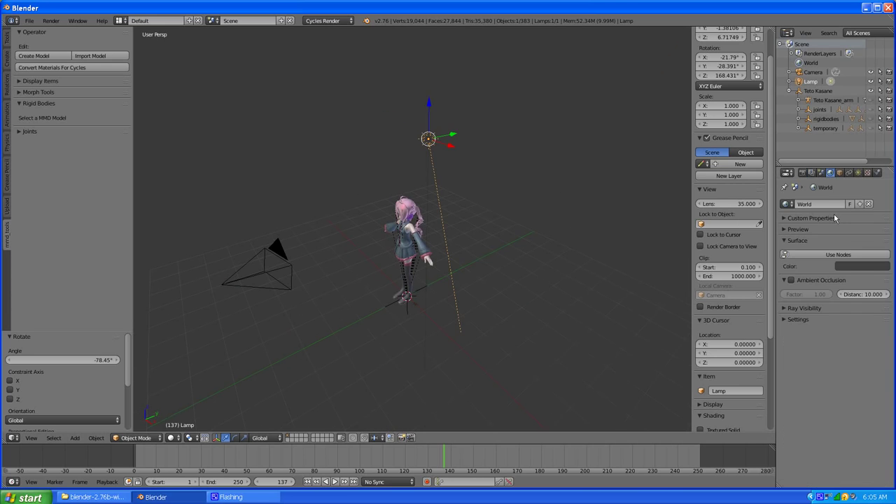
left_click(838, 256)
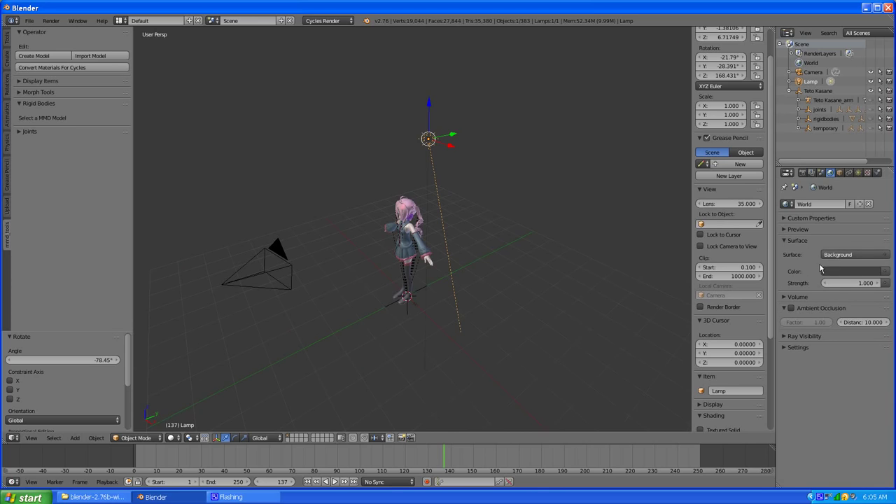
left_click(867, 277)
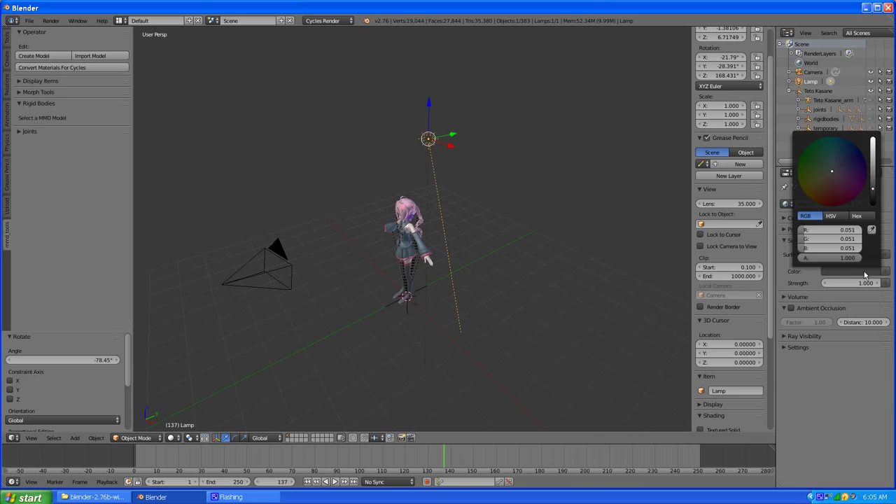
left_click(874, 171)
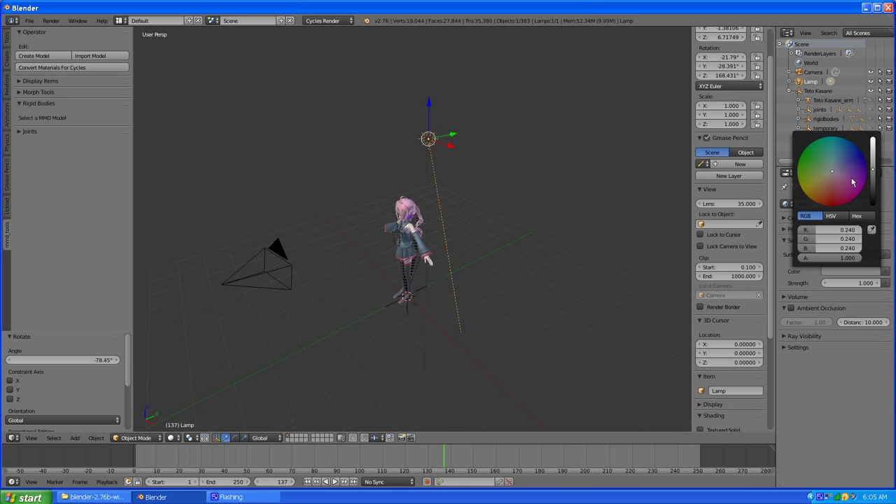
left_click_drag(852, 182, 844, 193)
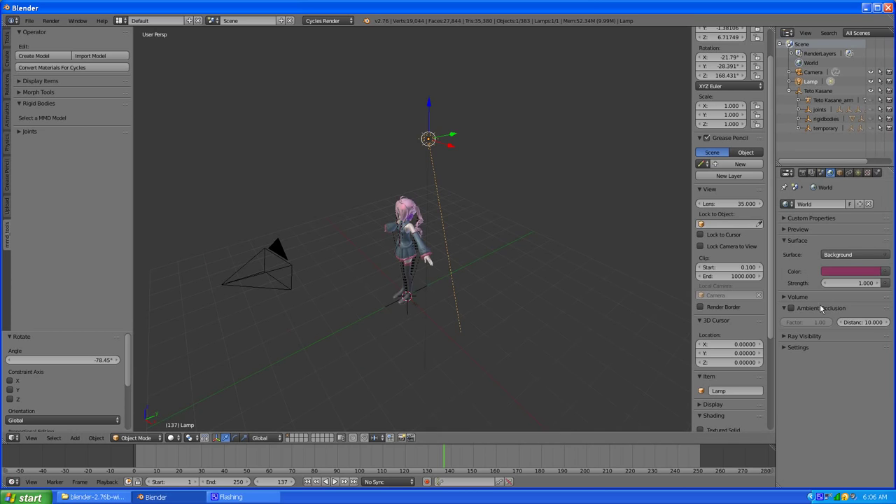
Render the current frame to check the pink world background behind the model, and return to the 3D view
left_click(803, 173)
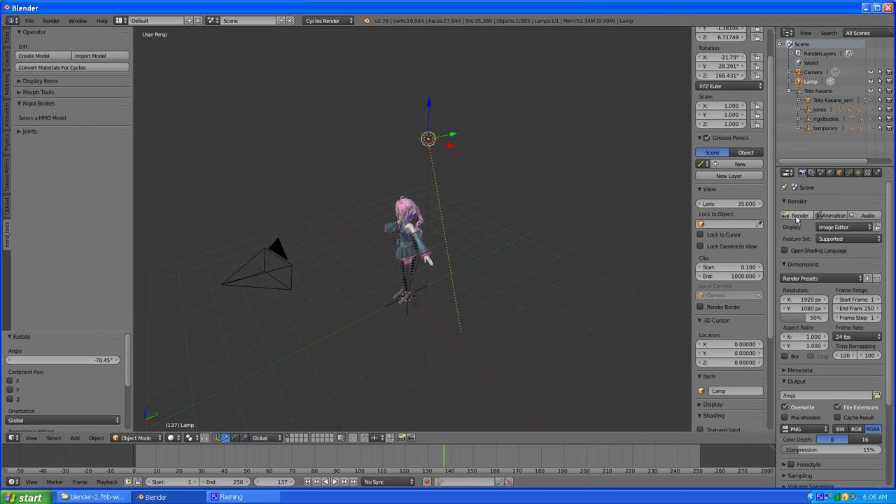
left_click(798, 216)
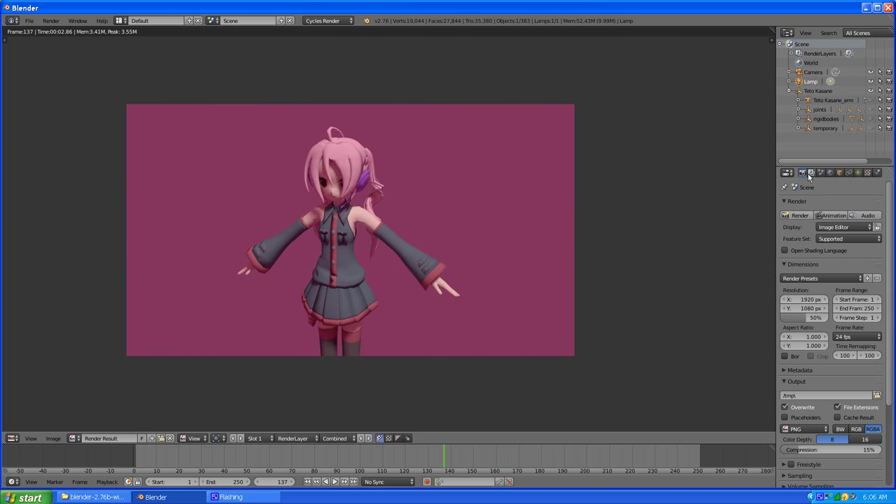
key("Escape")
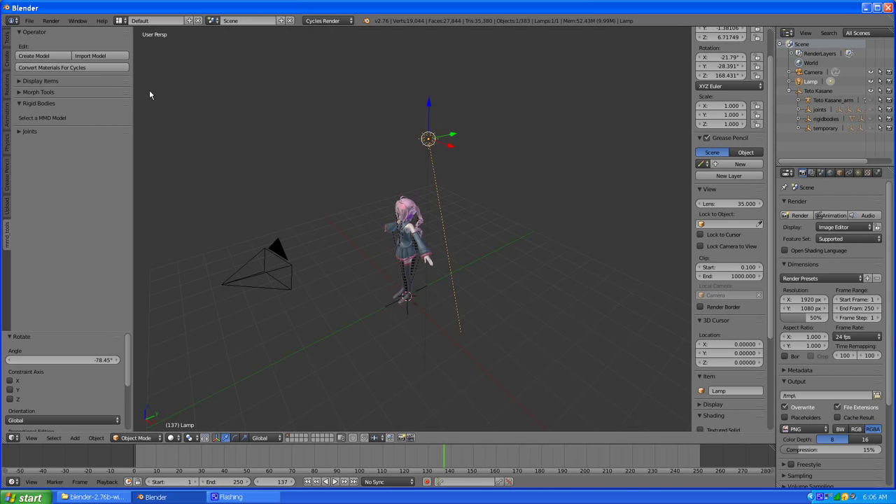
Switch to the Compositing screen layout and display the world's shader nodes in the node editor
left_click(122, 23)
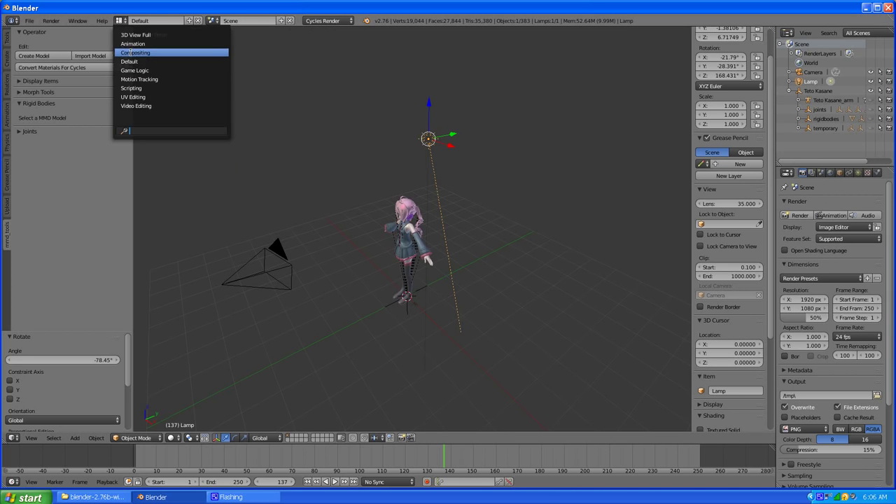
left_click(143, 52)
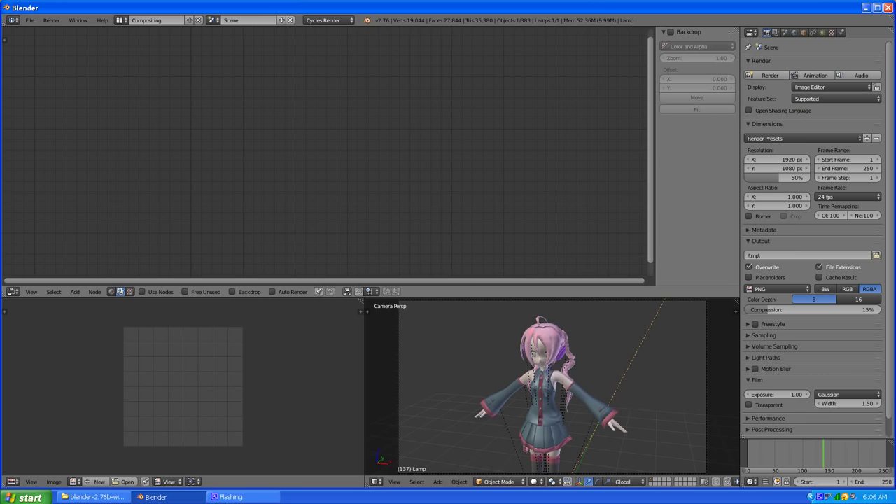
left_click(115, 292)
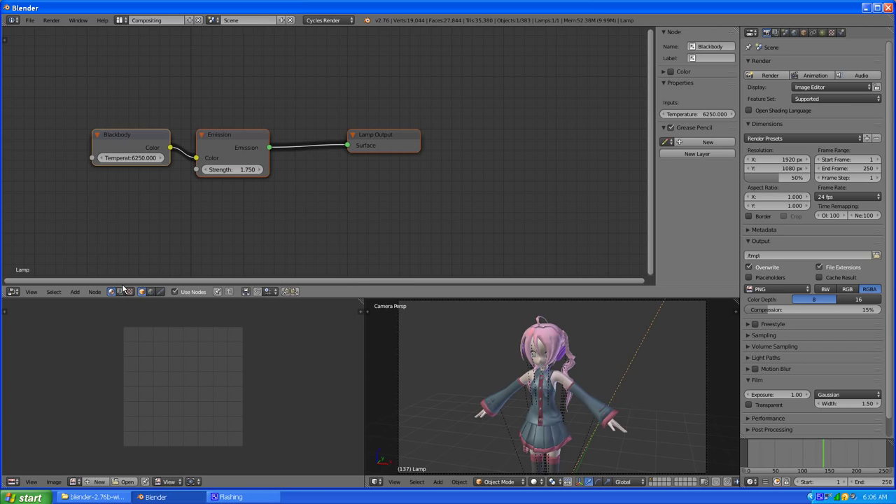
left_click(150, 292)
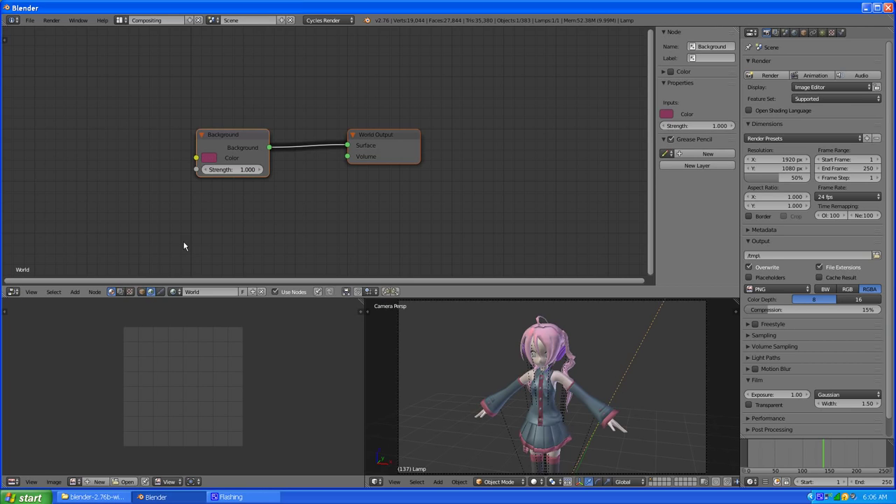
Add a Texture Coordinate node to the world node tree, well ahead of the Background node
scroll(355, 196, "left", 5, "ctrl")
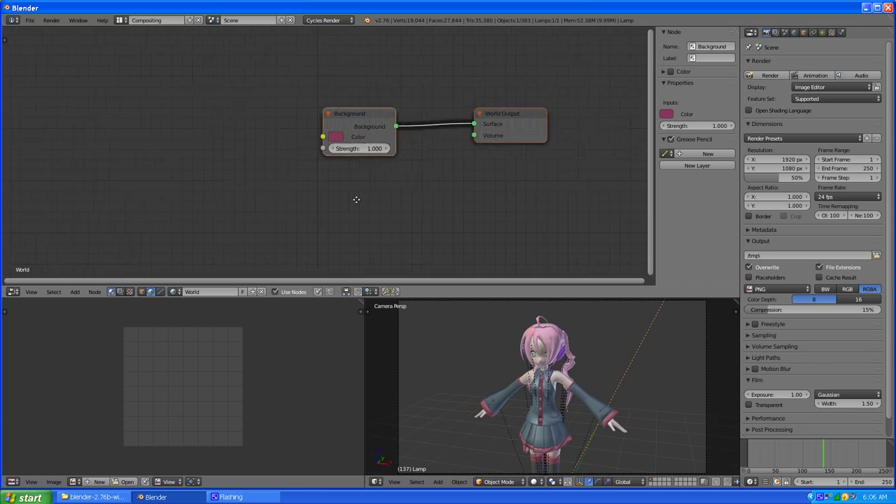
left_click(77, 293)
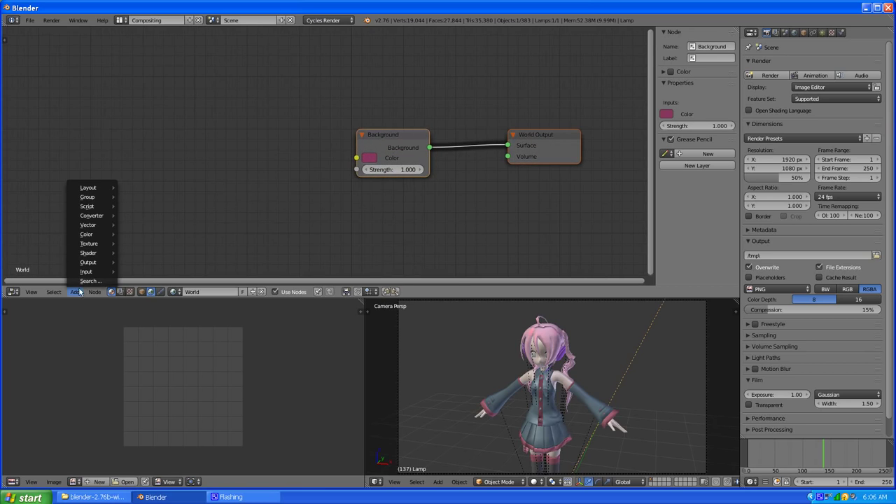
mouse_move(89, 275)
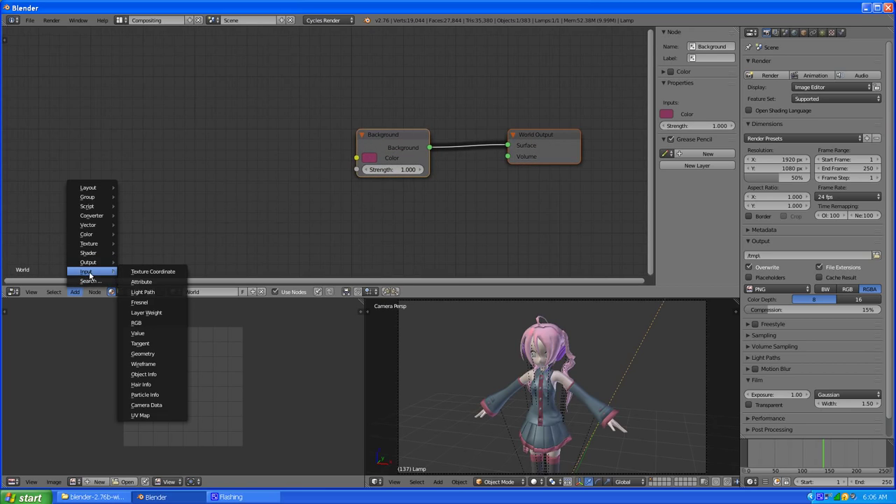
left_click(152, 272)
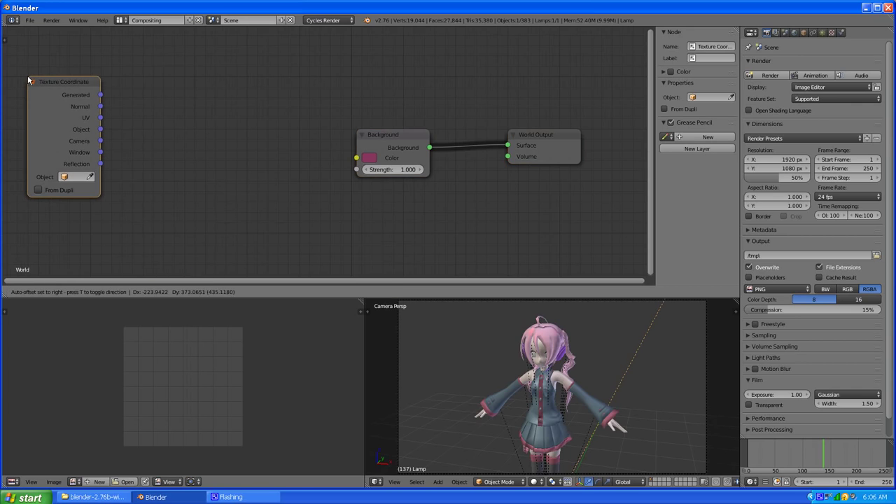
left_click(100, 230)
Add a ColorRamp node between the Texture Coordinate and Background nodes
left_click(80, 290)
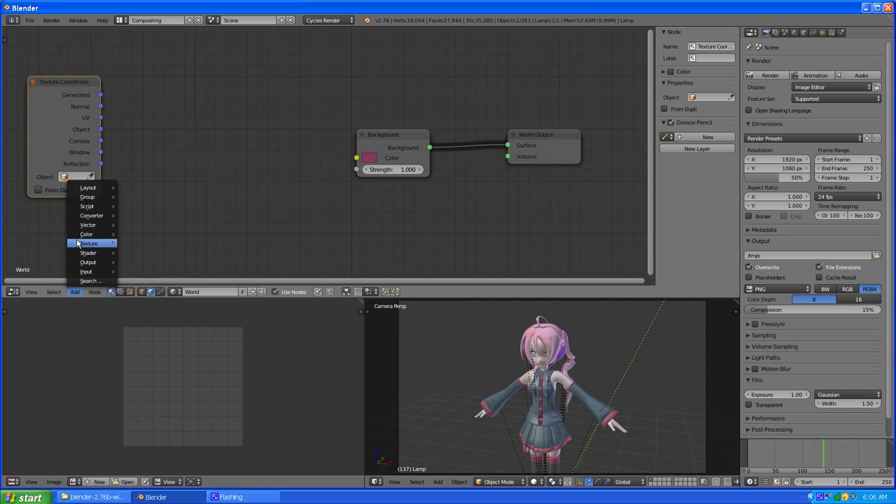
mouse_move(87, 221)
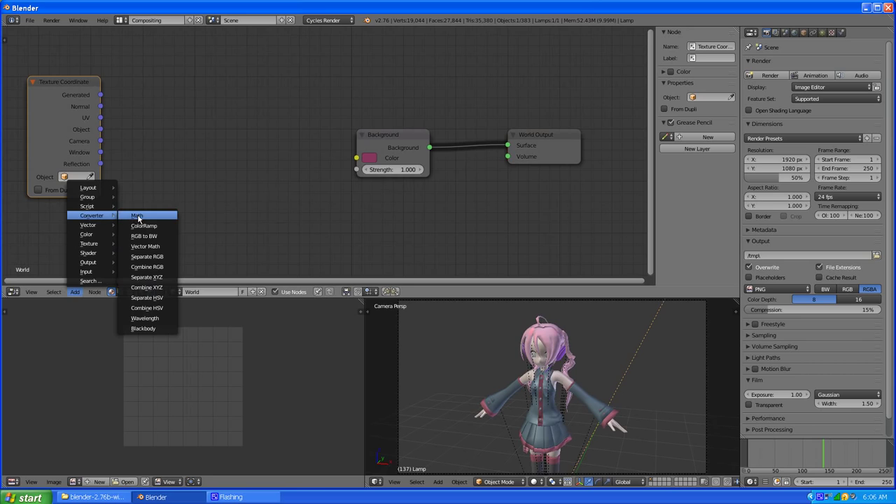
left_click(203, 226)
left_click(205, 84)
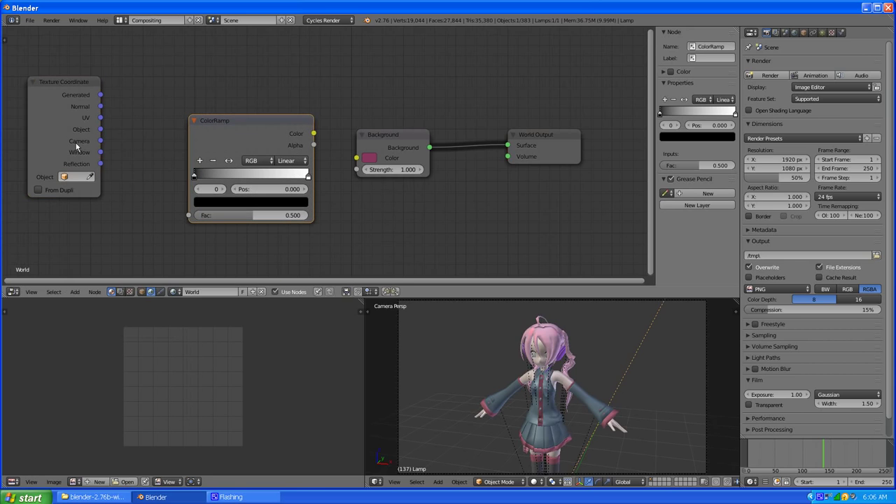
Move the Texture Coordinate node farther from the ColorRamp and place a new Mapping node between them
left_click_drag(77, 145, 37, 142)
key("Home")
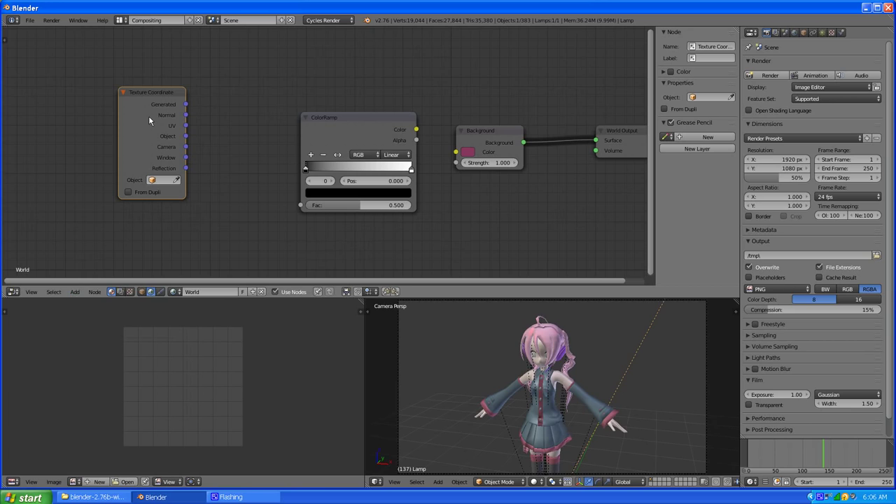
left_click_drag(149, 116, 32, 127)
left_click(77, 292)
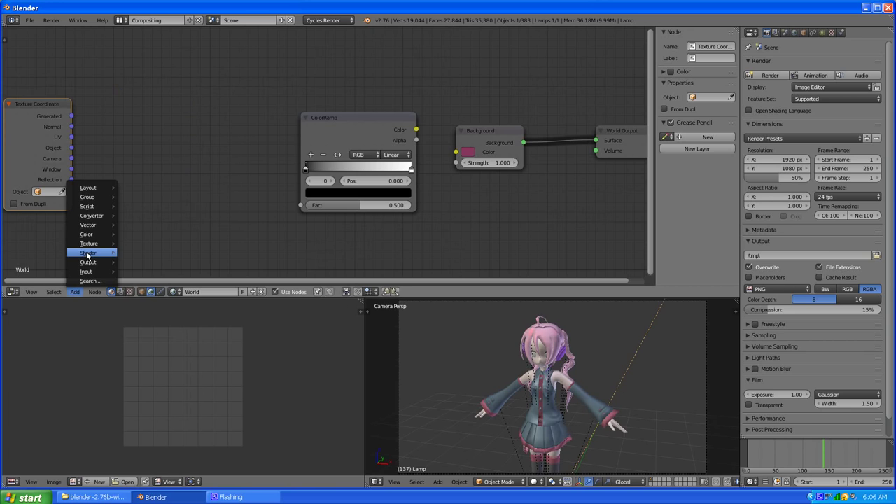
mouse_move(85, 255)
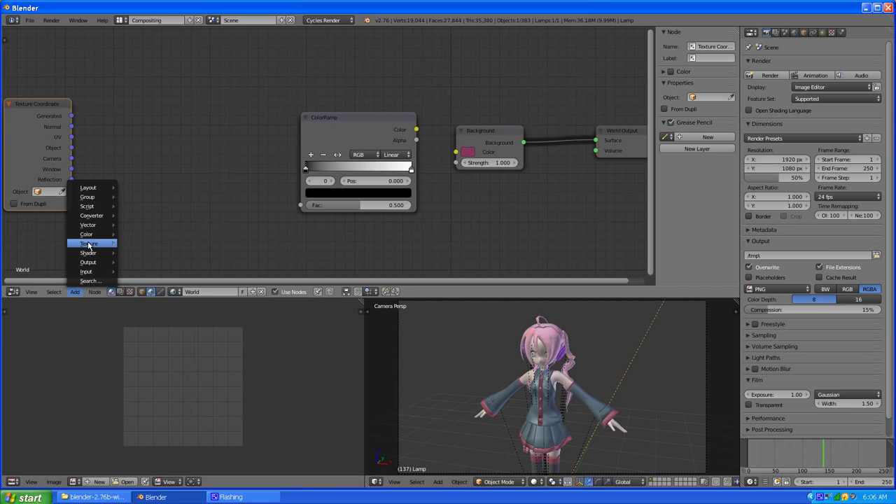
mouse_move(93, 227)
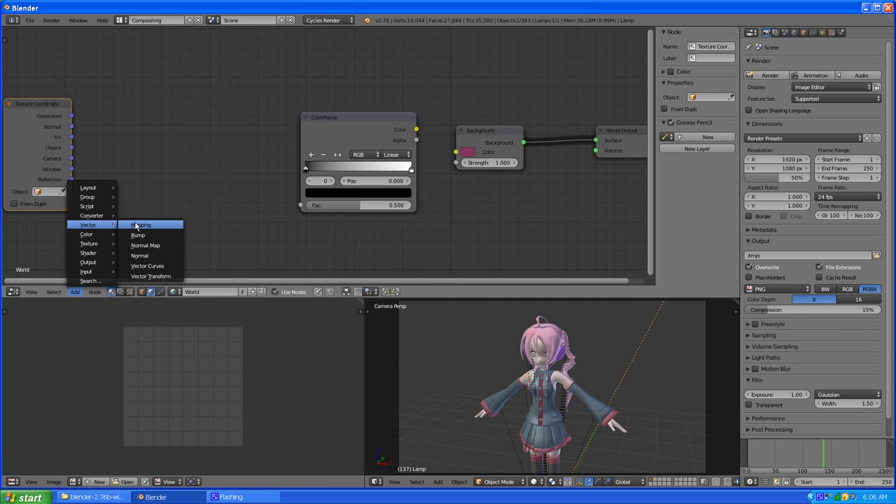
left_click(144, 224)
left_click(98, 100)
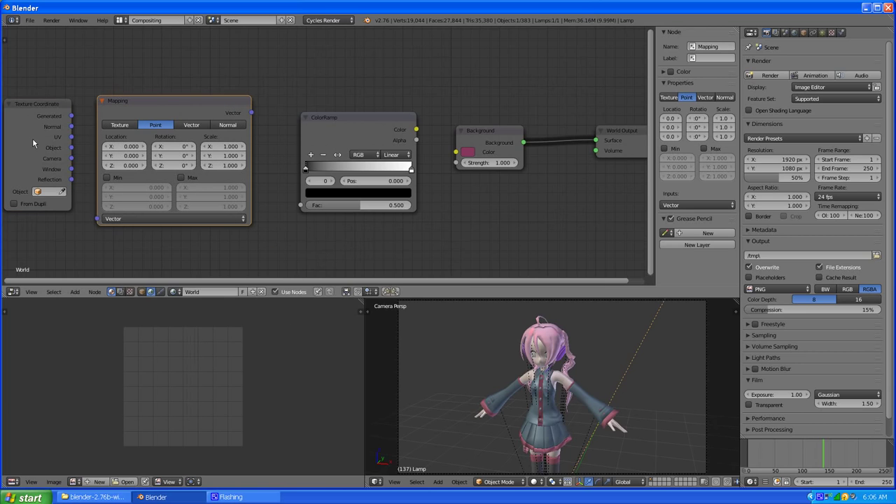
Shift the Texture Coordinate and Mapping nodes away from the ColorRamp, and link the Generated output to the Mapping node's Vector input
key("Home")
middle_click_drag(126, 200, 219, 211)
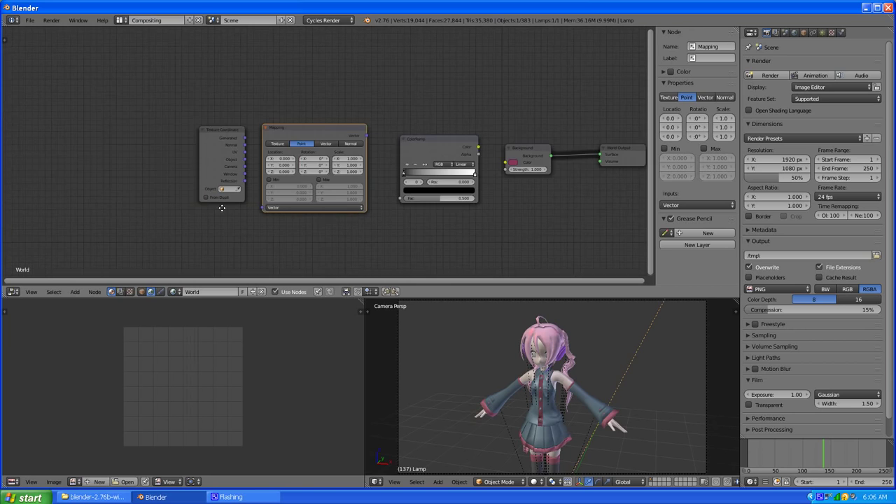
left_click_drag(217, 150, 127, 157)
left_click_drag(303, 130, 222, 135)
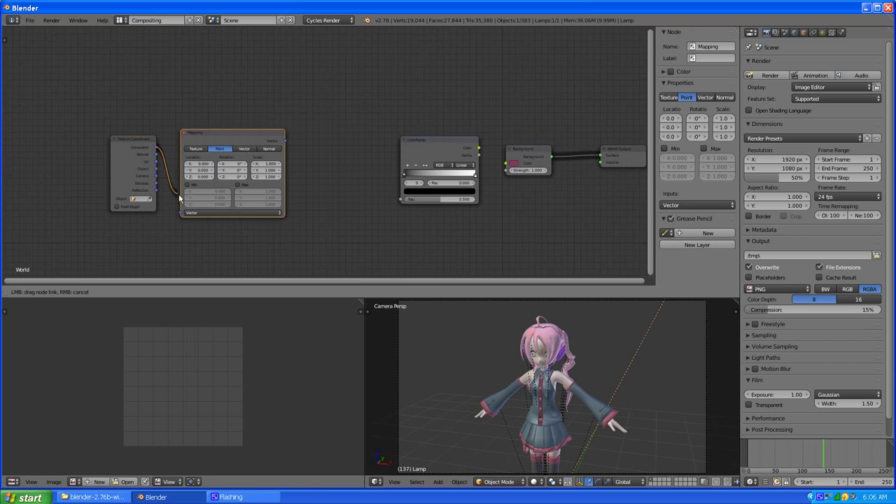
left_click_drag(157, 147, 182, 213)
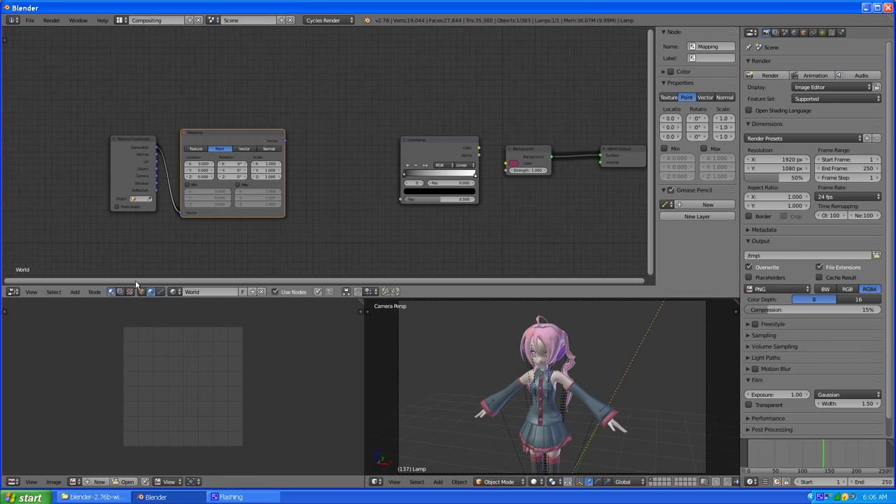
Add a Separate XYZ node between the Mapping and ColorRamp nodes
left_click(75, 291)
left_click(74, 292)
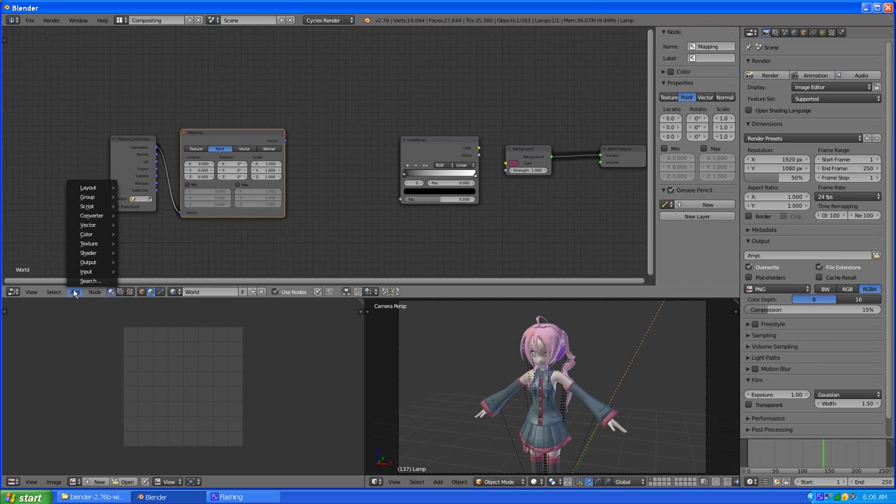
mouse_move(89, 222)
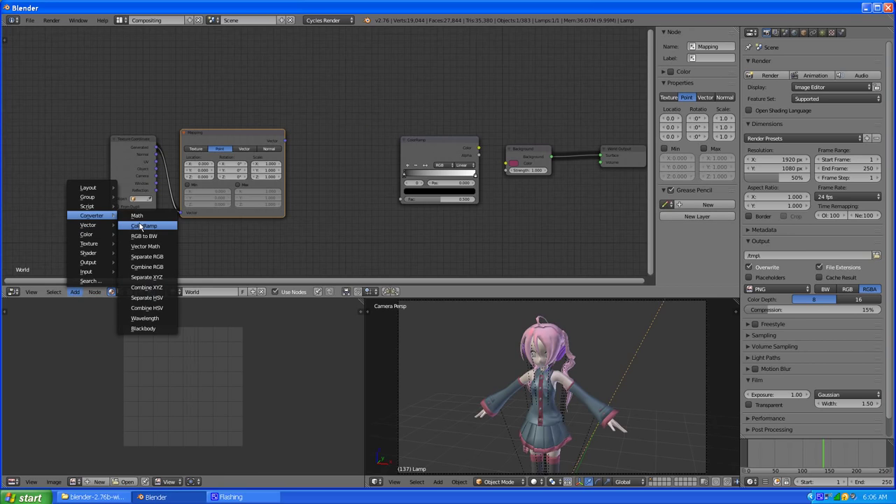
left_click(145, 277)
left_click(315, 147)
Link the Mapping node's Vector output to Separate XYZ, and its Z output to the ColorRamp's Fac input
scroll(319, 146, "up", 3)
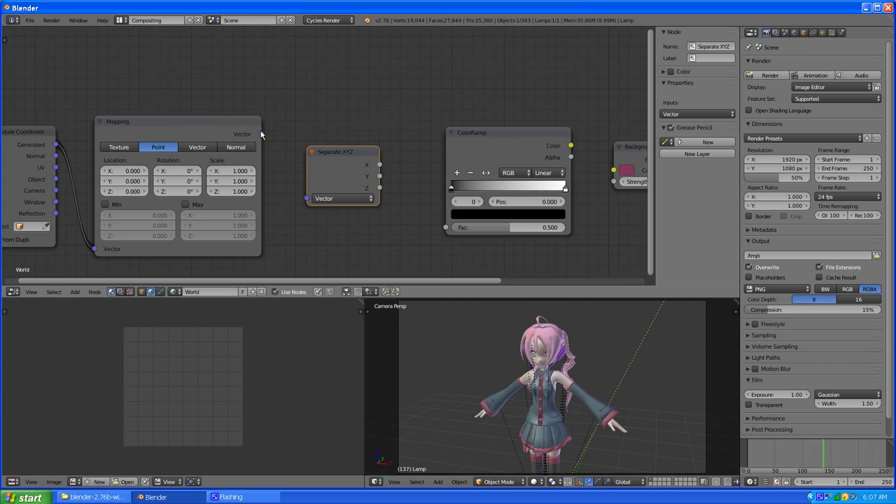
left_click_drag(261, 135, 447, 229)
scroll(483, 236, "down", 2)
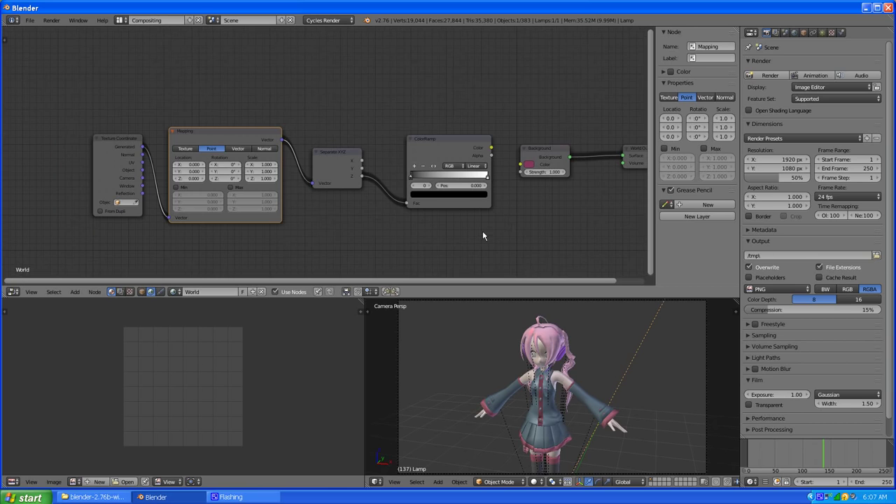
Sample the Background node's dark pink for the ColorRamp's end stop, and link the ramp's Color output to the Background colour input
middle_click_drag(506, 224, 456, 208)
scroll(446, 203, "up", 2)
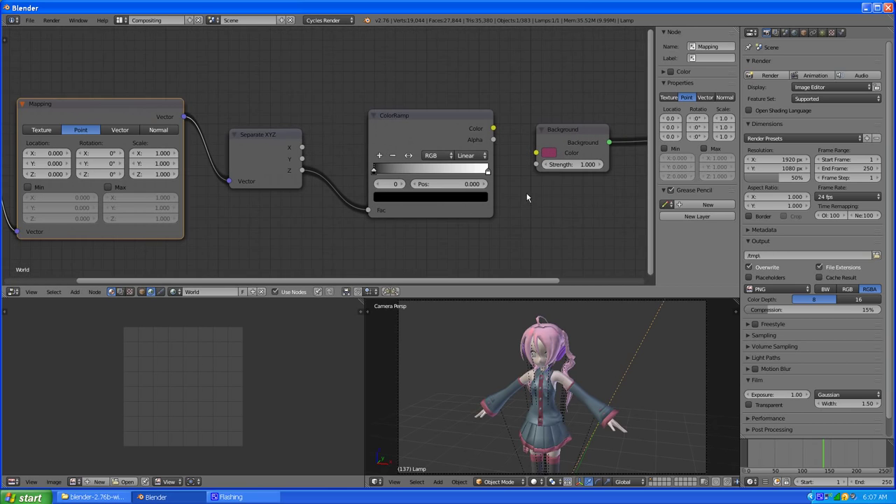
left_click(487, 172)
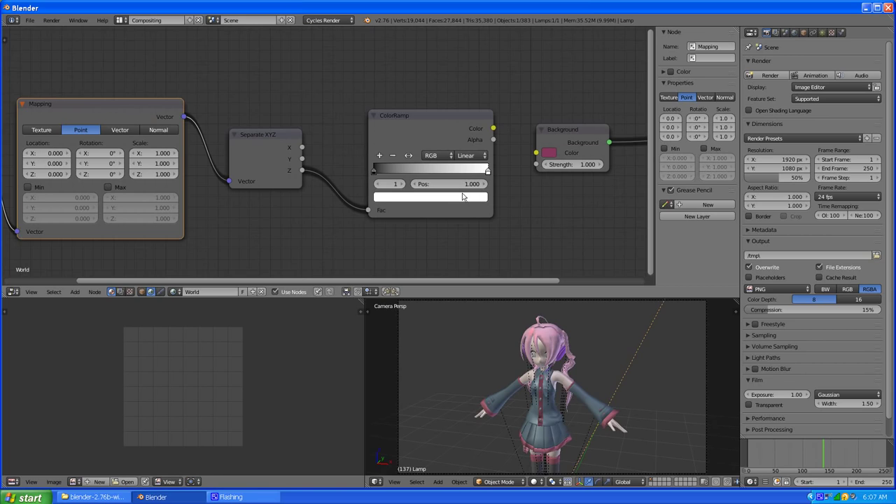
key("e")
left_click(551, 152)
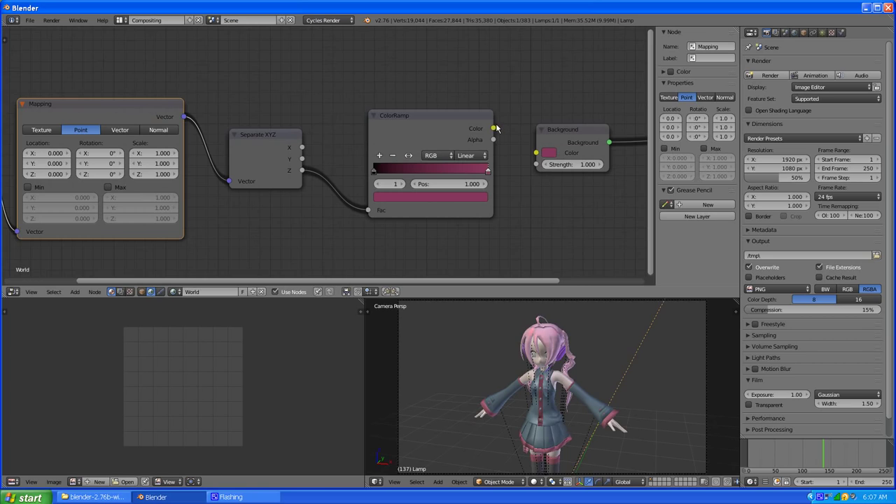
left_click_drag(494, 128, 526, 150)
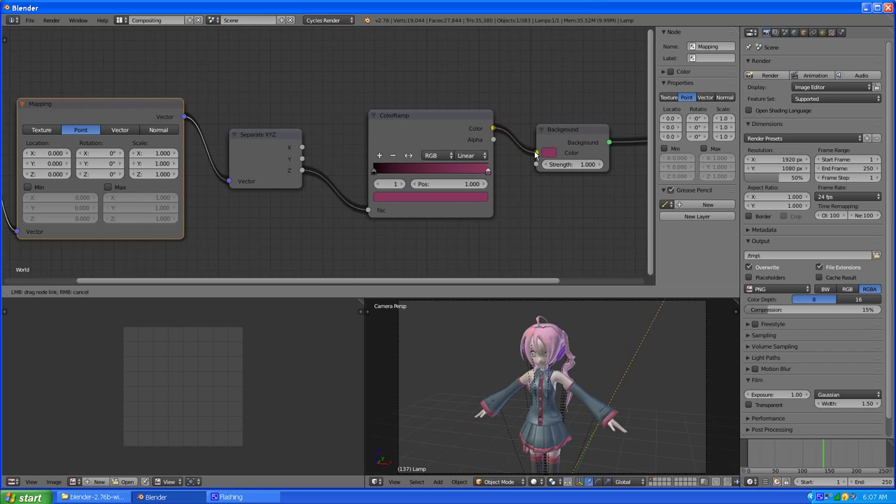
Add a ColorRamp stop at position 0.500 and colour it light pink with full brightness and reduced saturation
left_click(381, 155)
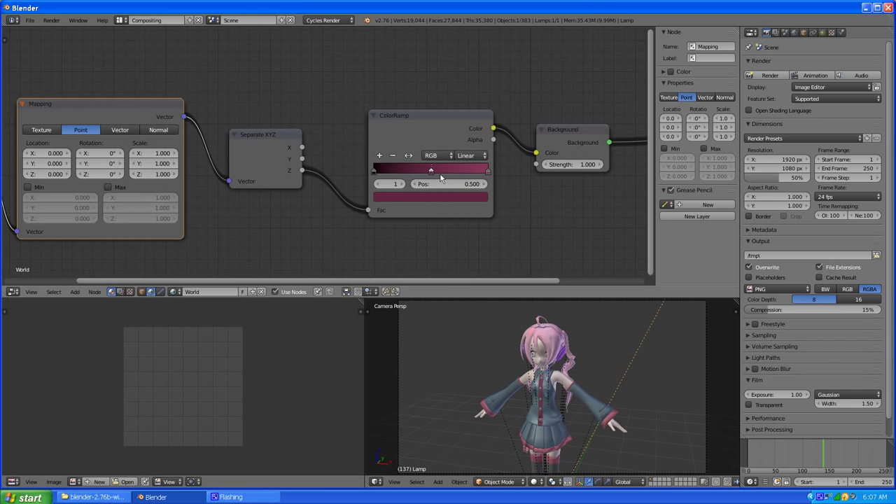
left_click(436, 197)
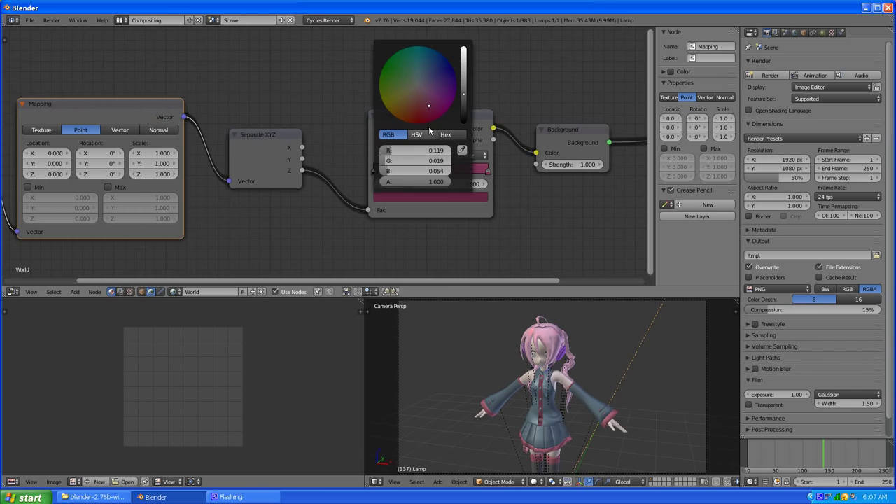
left_click_drag(463, 89, 466, 48)
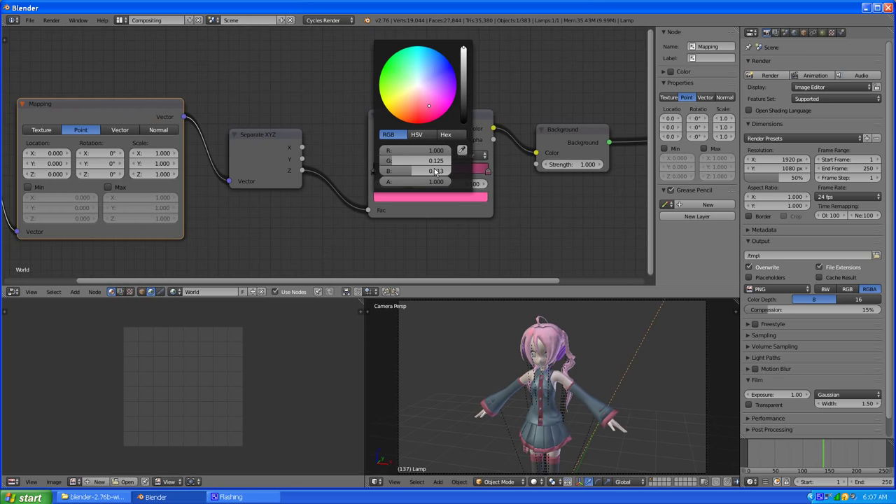
left_click(417, 134)
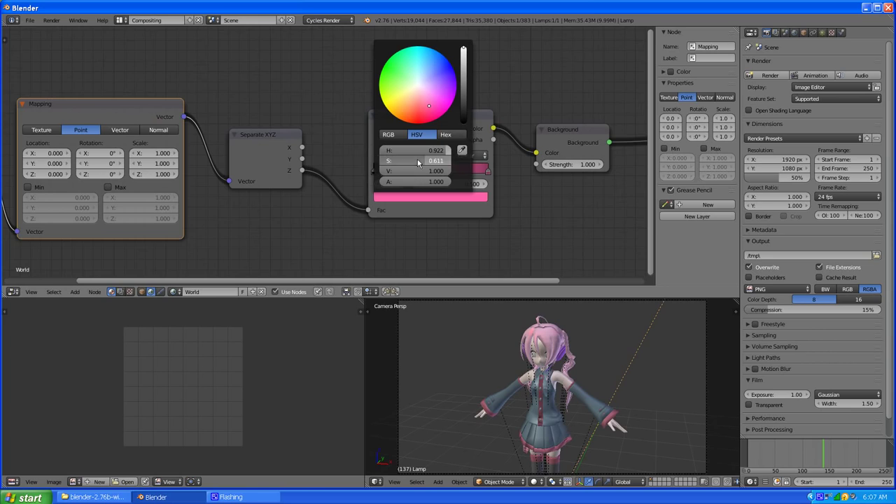
left_click_drag(418, 163, 392, 163)
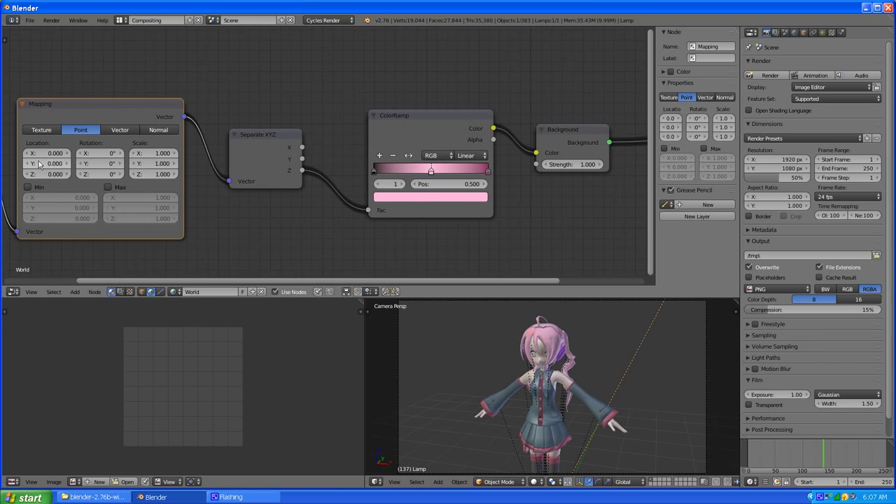
Set the Mapping node's Z location to 0.5
scroll(168, 163, "down", 3)
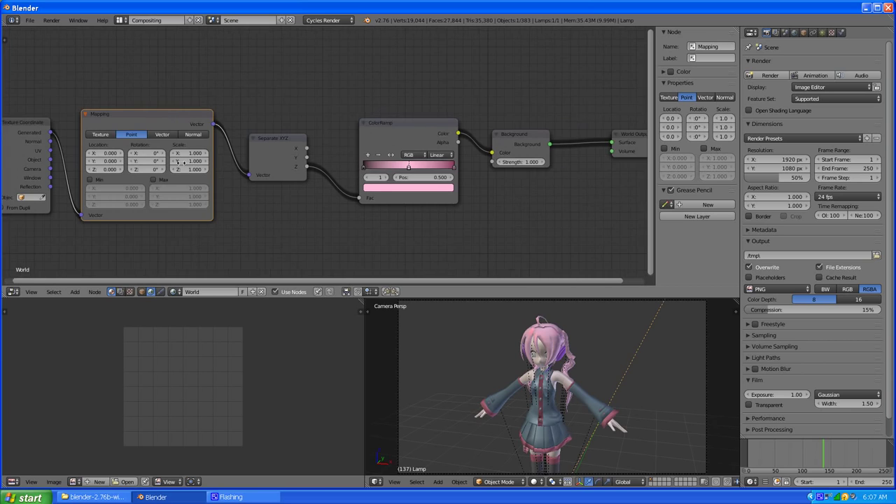
scroll(183, 163, "up", 2)
middle_click_drag(254, 215, 336, 219)
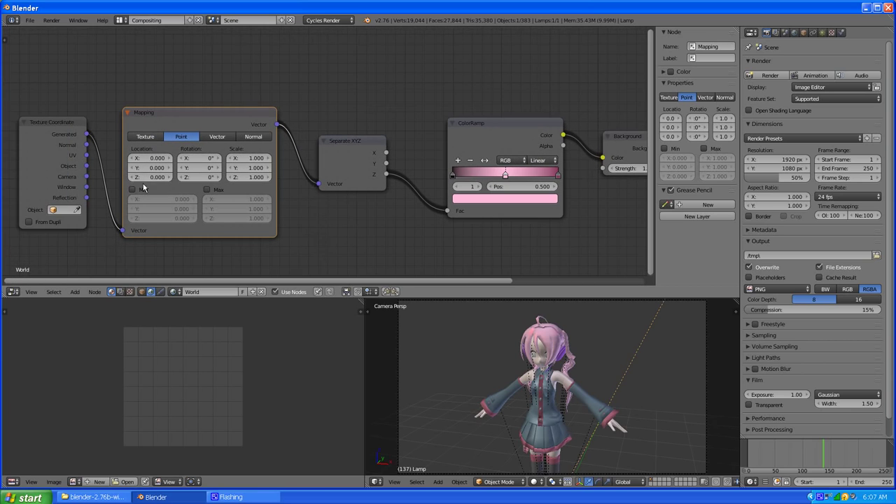
type("0.5")
key("Return")
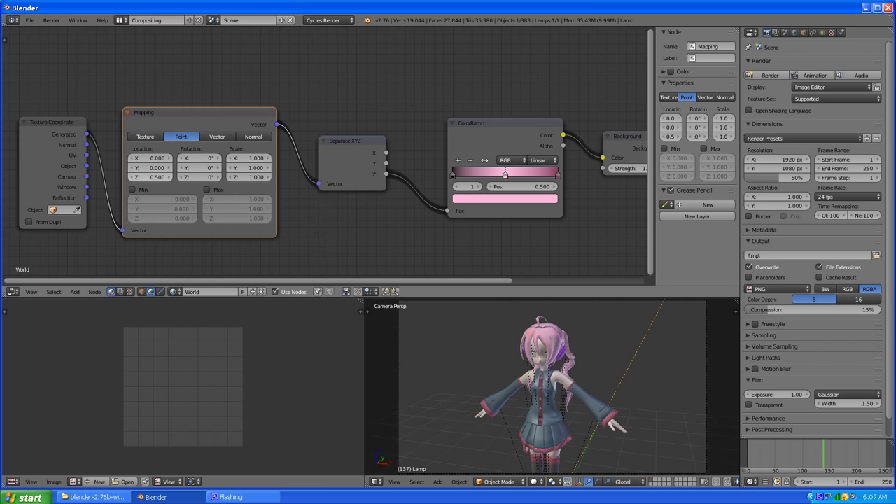
Switch to the Default screen layout and preview the gradient world around the model with Rendered viewport shading
left_click(122, 21)
left_click(140, 61)
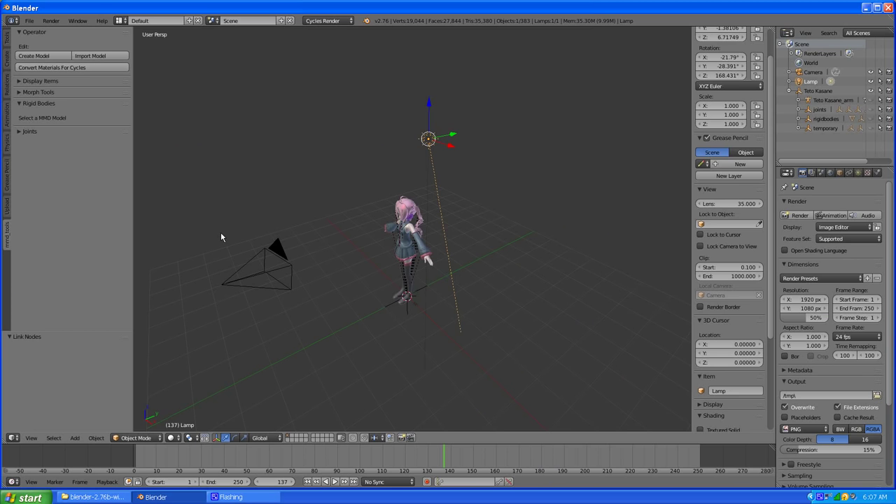
middle_click_drag(348, 272, 360, 224)
scroll(361, 224, "up", 3)
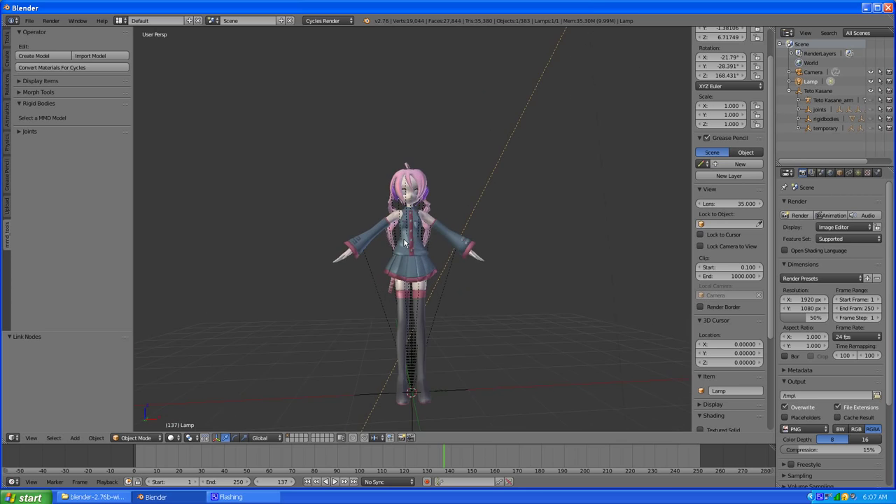
left_click(173, 438)
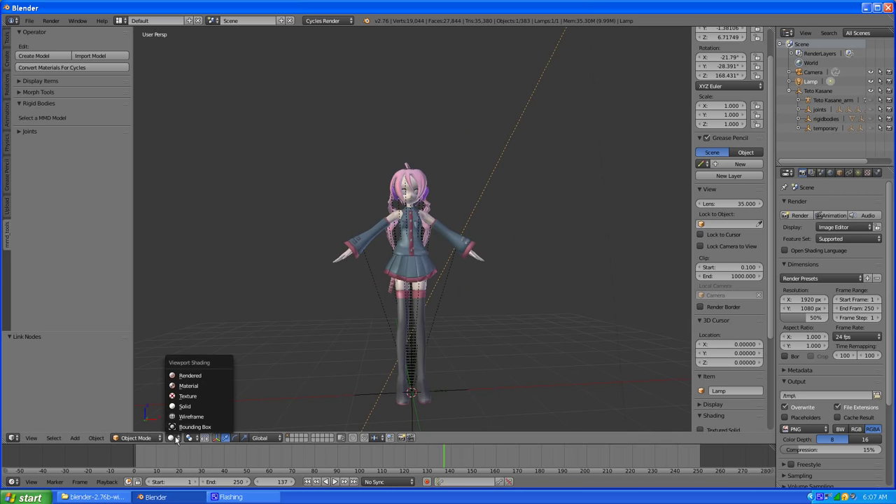
left_click(199, 380)
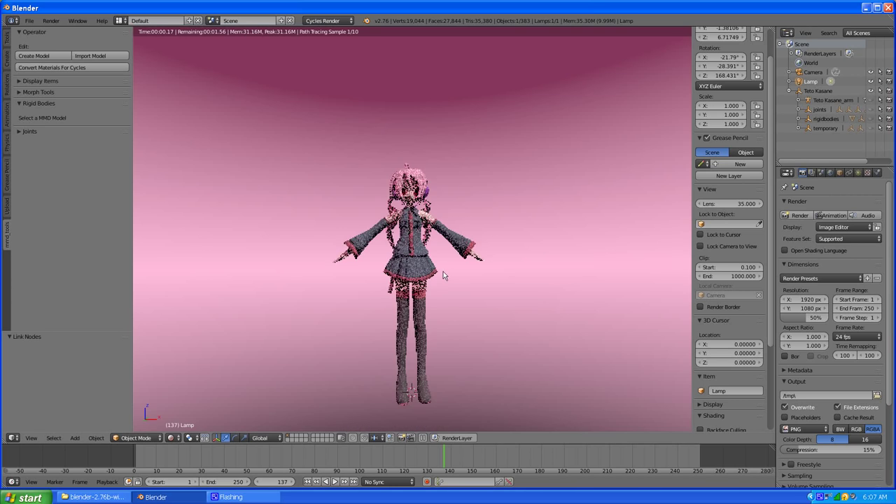
middle_click_drag(443, 280, 429, 266)
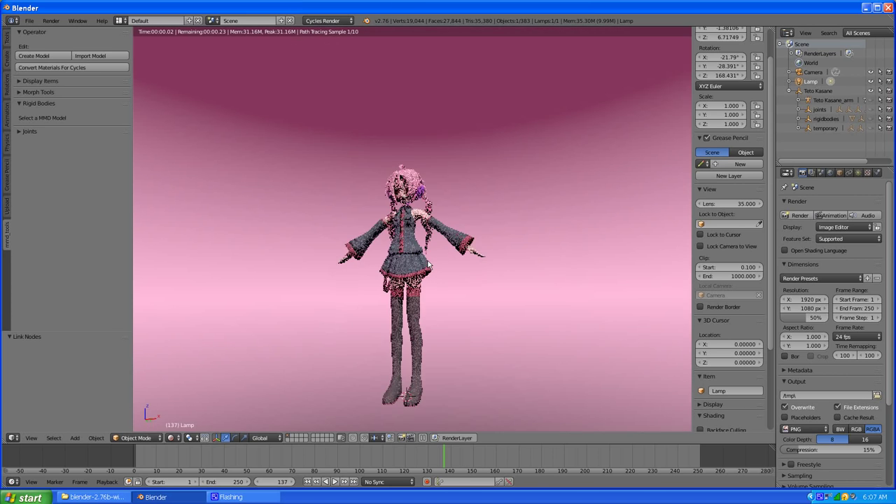
middle_click_drag(428, 264, 526, 294)
middle_click_drag(473, 289, 454, 296)
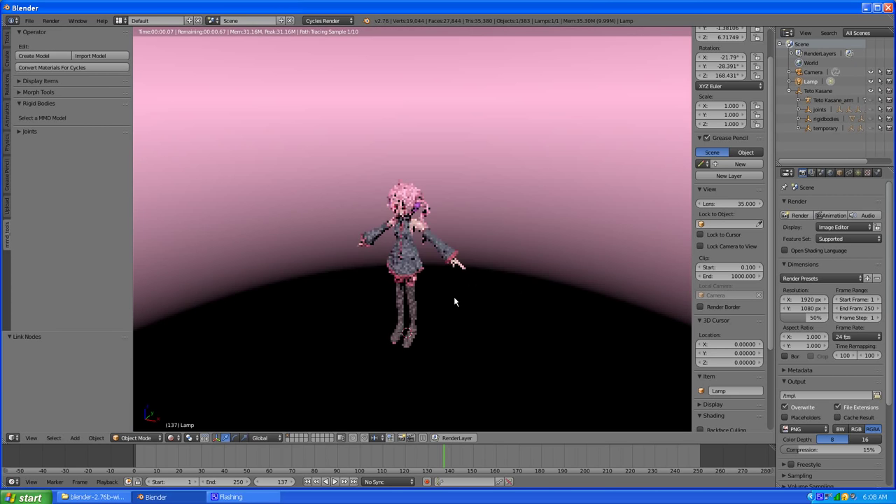
Change the viewport shading to Texture, render the current frame, and return to the 3D view
left_click(173, 438)
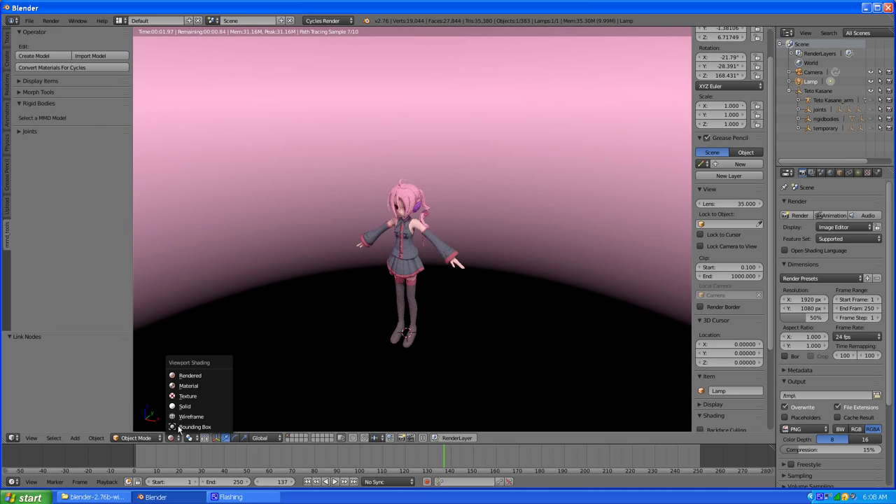
left_click(194, 397)
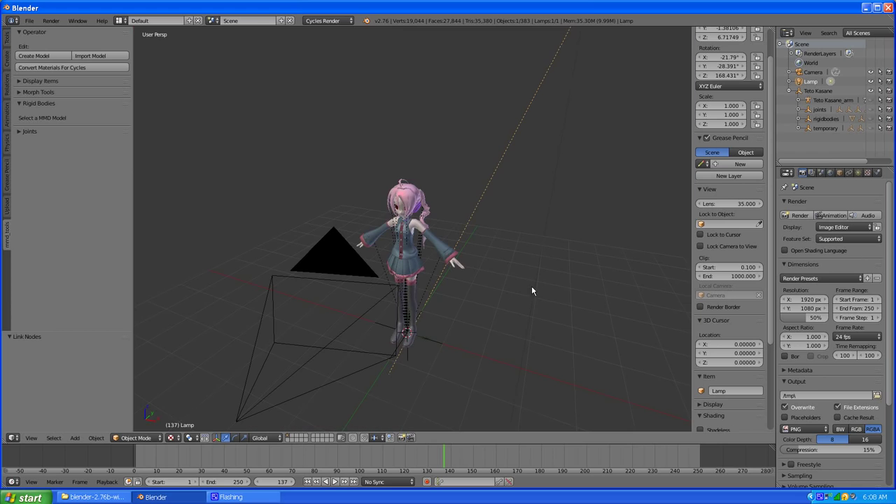
left_click(803, 217)
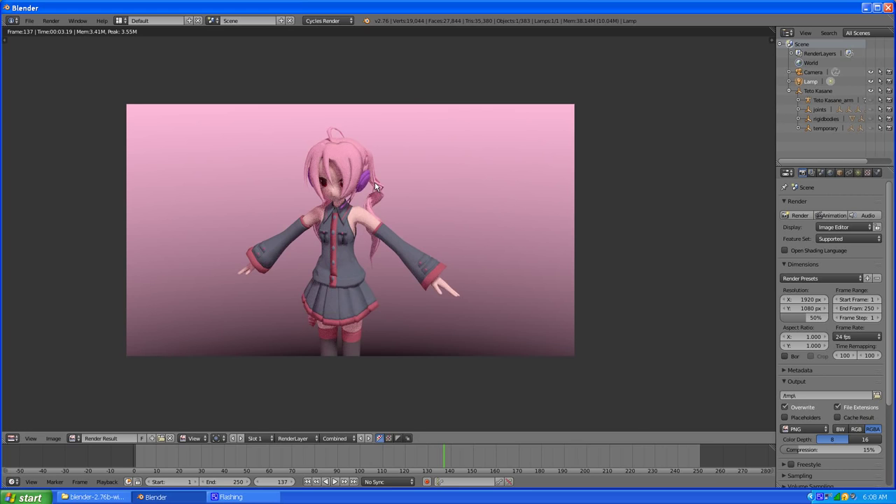
key("Escape")
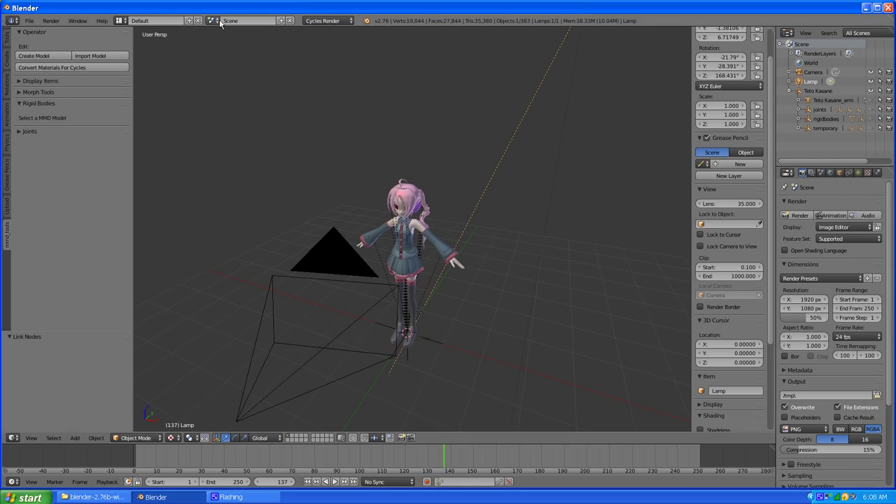
Select the Teto Kasane mesh and show its material properties
middle_click_drag(337, 235, 403, 232)
middle_click_drag(460, 280, 448, 287)
scroll(434, 293, "up", 2)
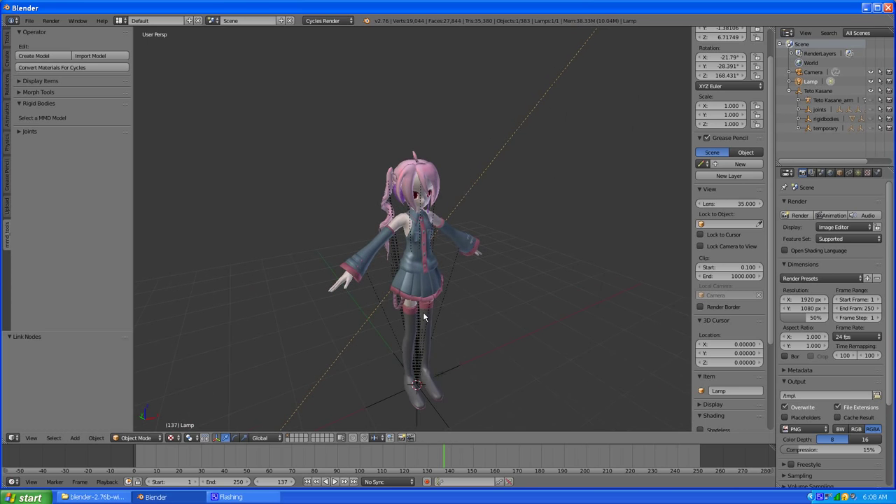
middle_click_drag(423, 317, 394, 275)
scroll(393, 277, "up", 2)
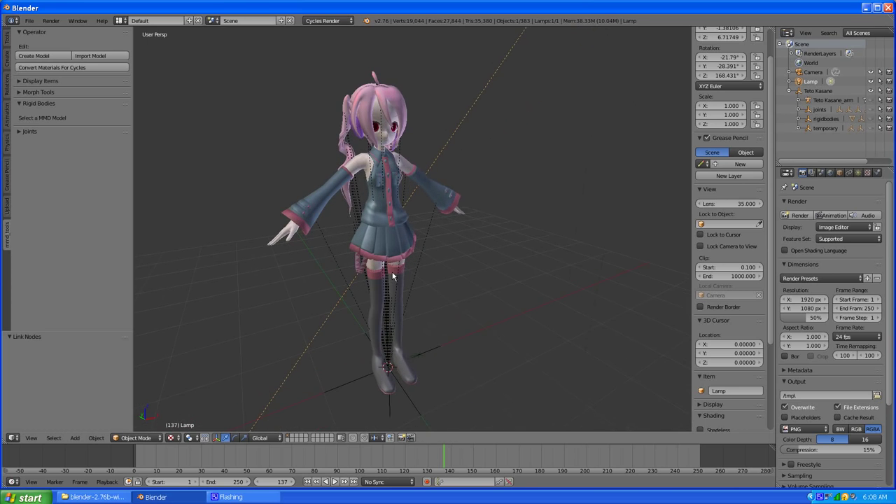
left_click(121, 21)
right_click(316, 204)
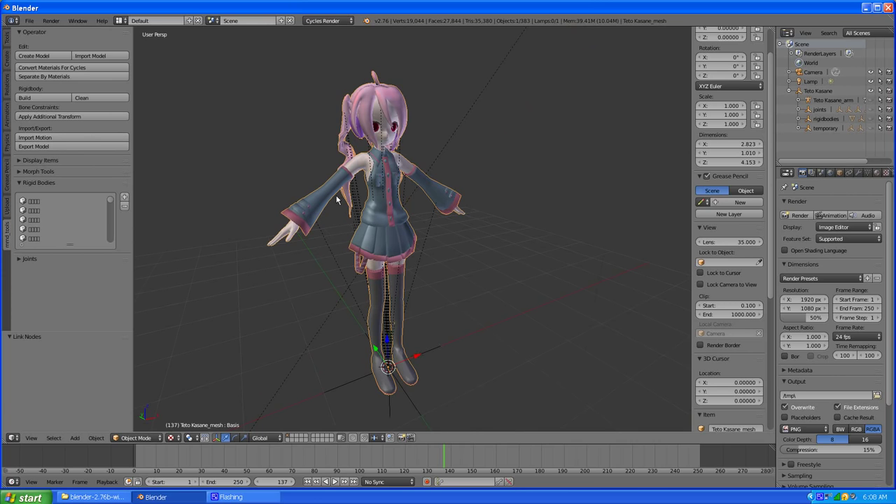
scroll(337, 200, "up", 2)
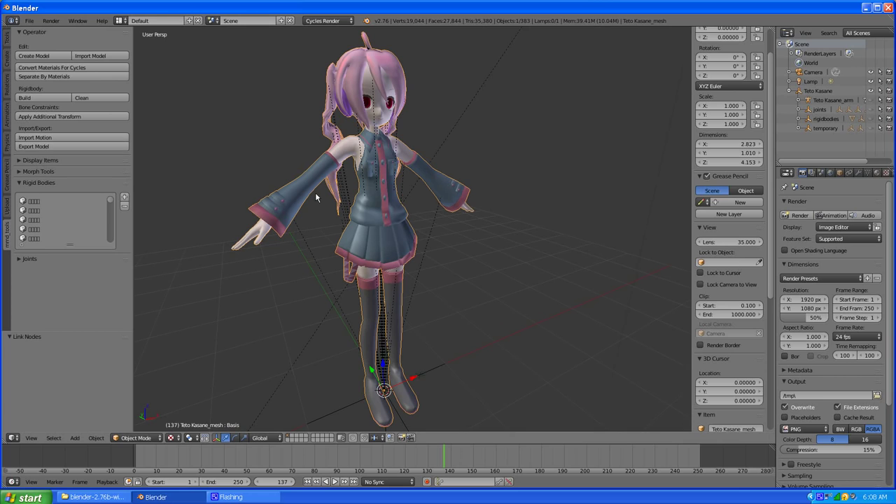
middle_click_drag(329, 192, 371, 234)
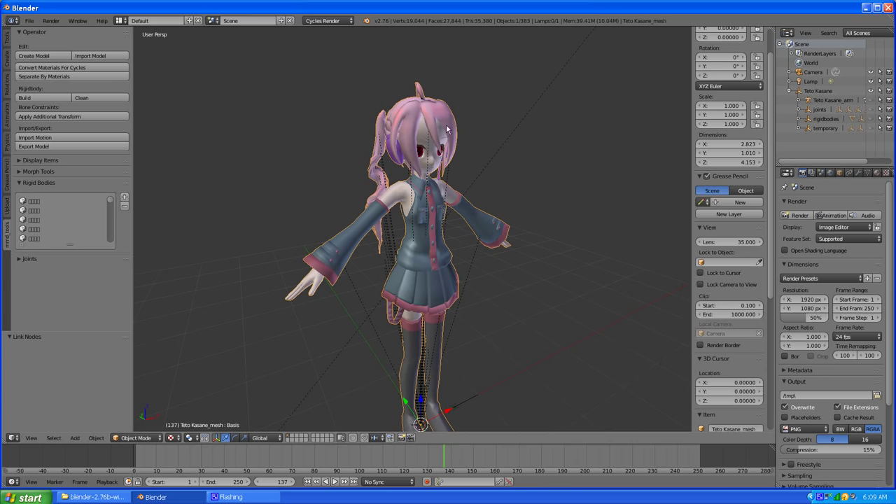
scroll(410, 220, "up", 2)
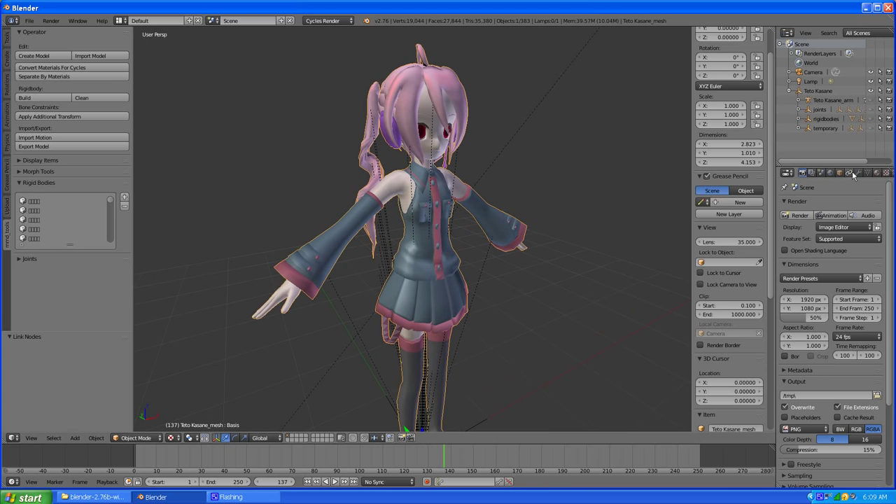
left_click(878, 173)
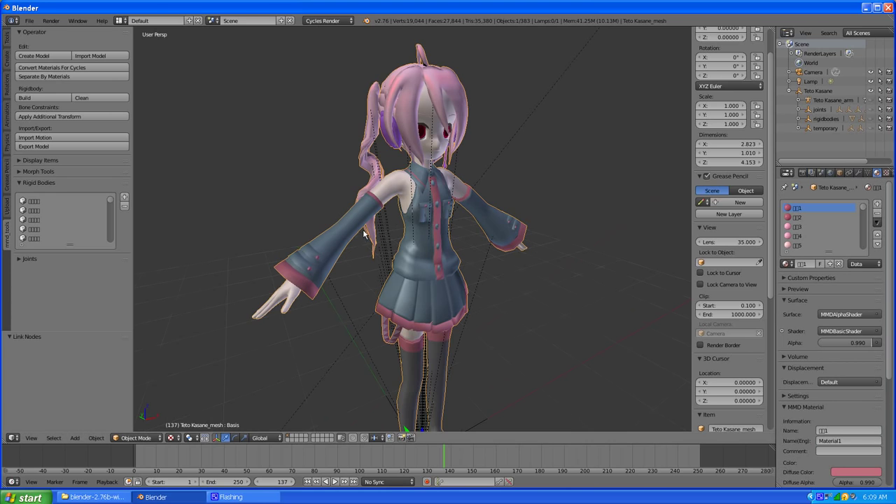
Enter Edit Mode on the Teto Kasane mesh and deselect all of its geometry
middle_click_drag(363, 229, 370, 257)
left_click(152, 437)
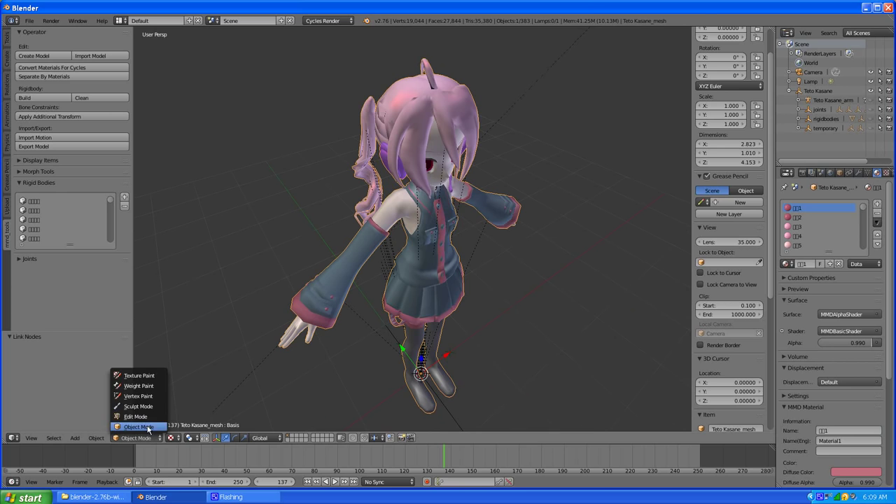
left_click(137, 416)
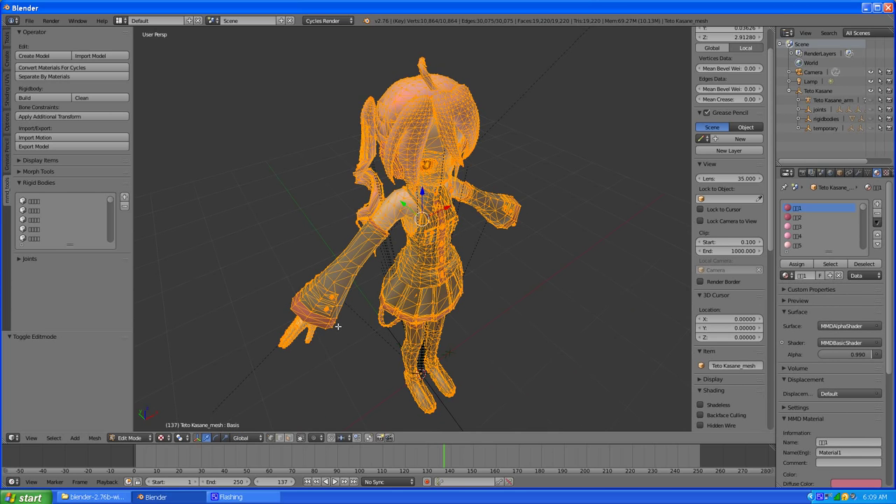
key("a")
scroll(391, 224, "up", 3)
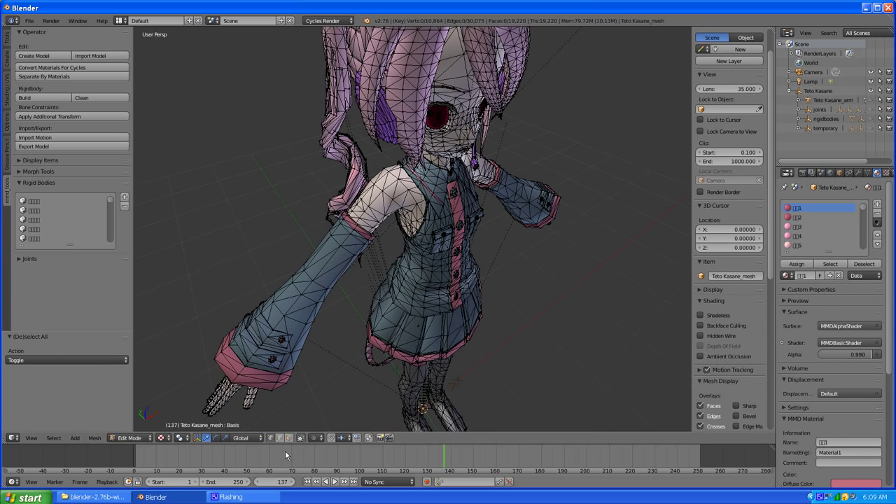
Select single faces on the upper arm, forehead and hair to identify their material slots, and return to Object Mode
right_click(380, 201)
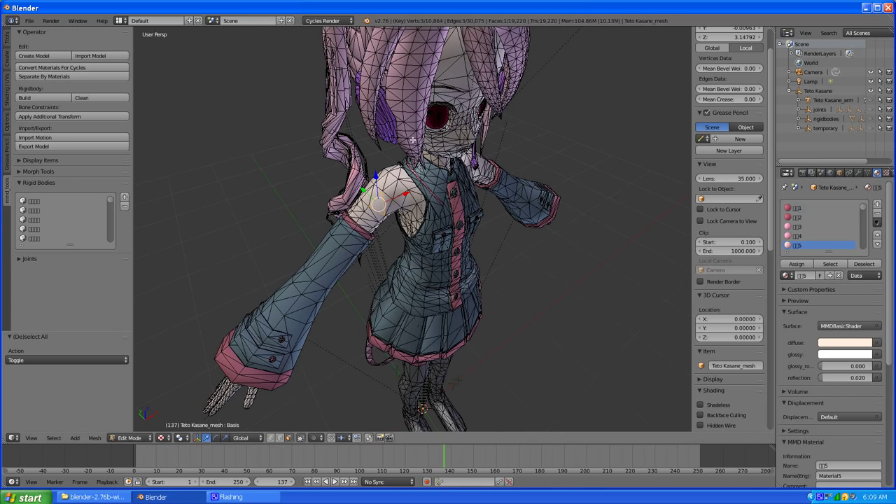
right_click(458, 77)
right_click(396, 67)
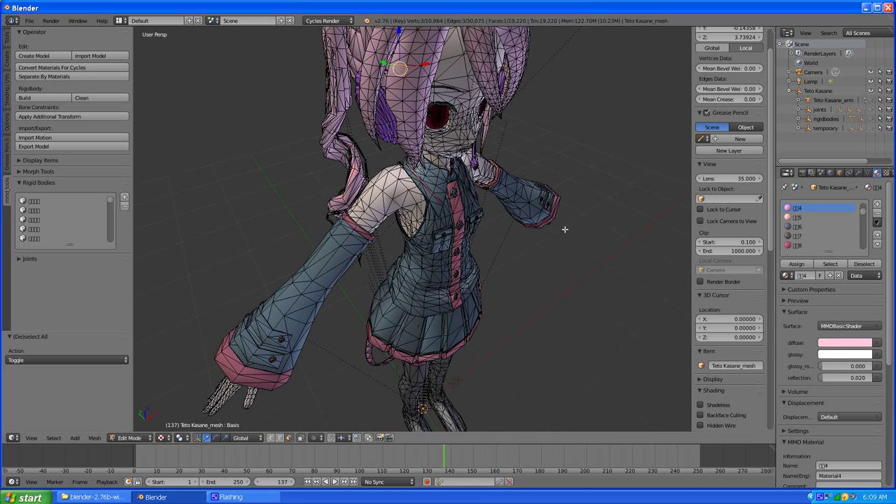
middle_click_drag(545, 276, 504, 246)
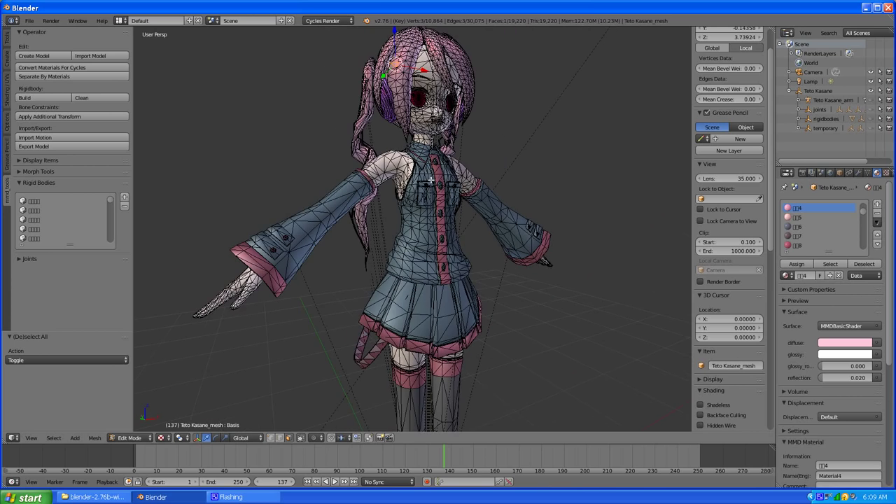
middle_click_drag(431, 180, 442, 203)
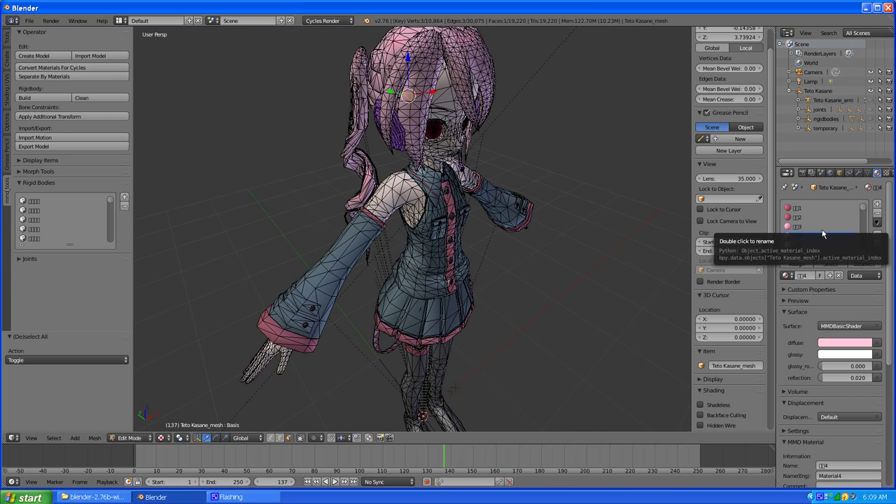
scroll(805, 209, "up", 2)
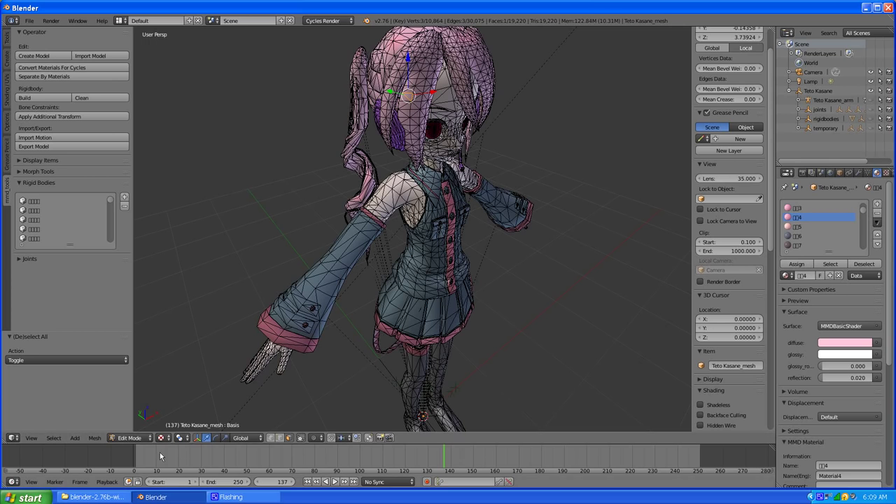
left_click(134, 438)
left_click(136, 426)
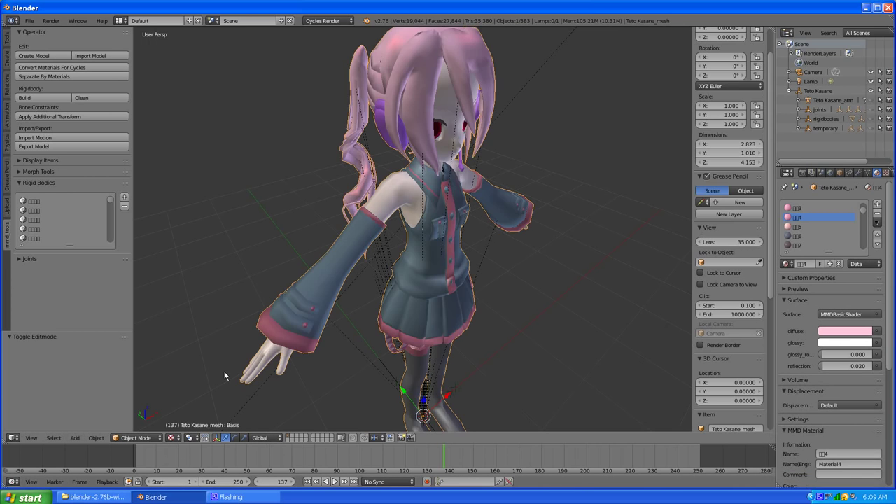
scroll(460, 307, "up", 2)
scroll(469, 309, "down", 4)
middle_click_drag(475, 311, 410, 284)
scroll(413, 303, "up", 4)
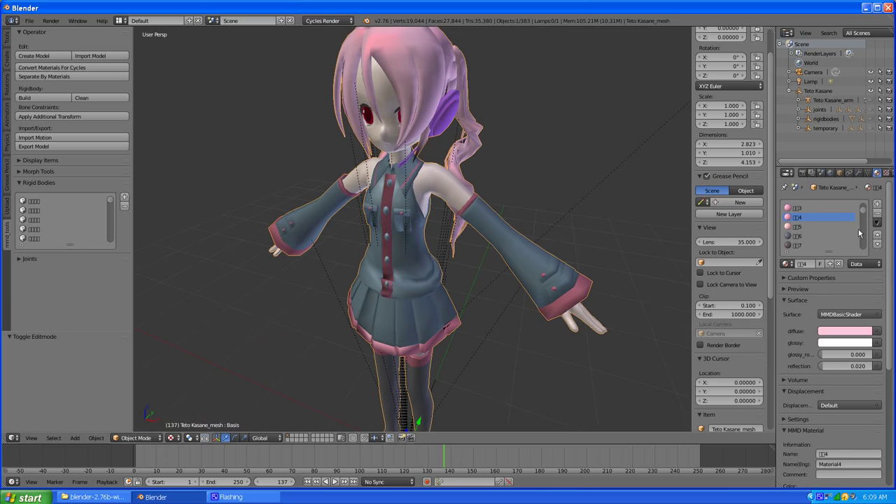
scroll(359, 288, "down", 4)
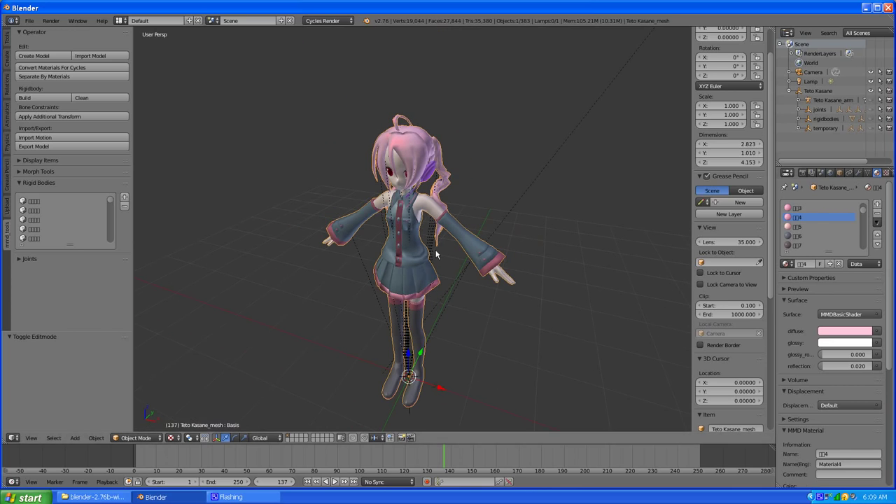
scroll(339, 278, "up", 2)
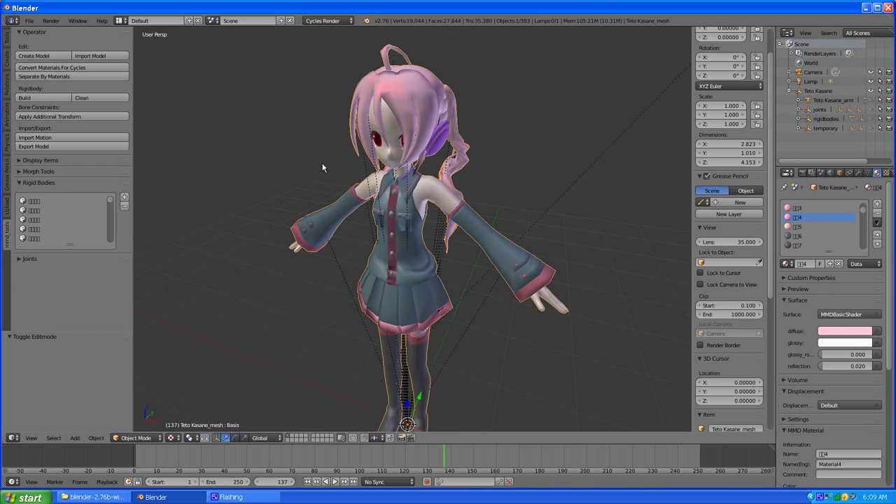
middle_click_drag(322, 167, 329, 242)
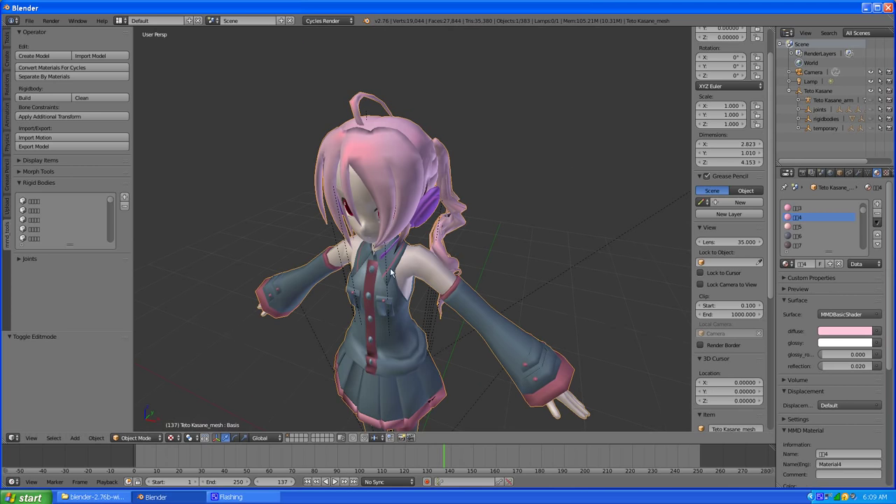
middle_click_drag(379, 280, 242, 115)
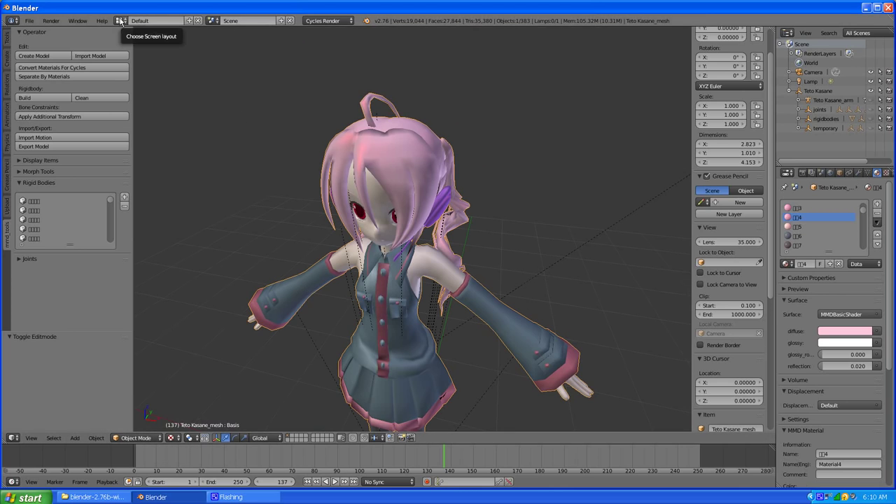
middle_click_drag(400, 84, 547, 222)
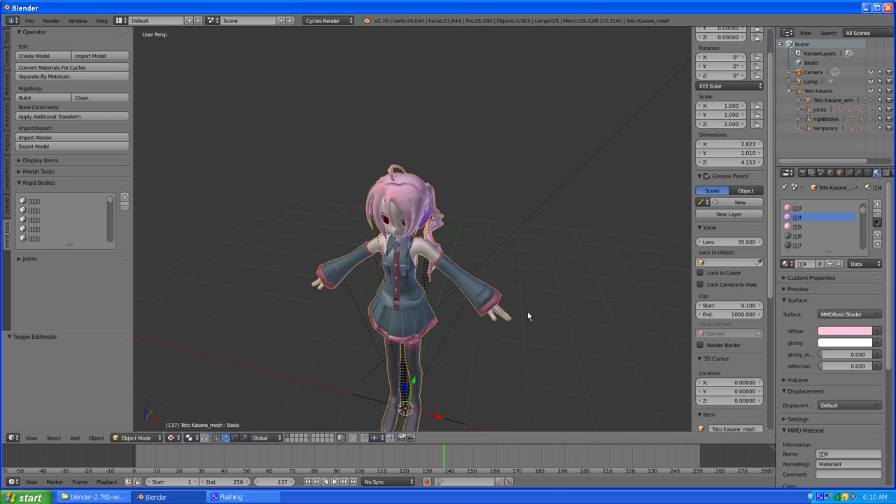
Add a second render layer to the scene and make the first render layer active again
middle_click_drag(527, 311, 502, 259)
scroll(504, 270, "up", 1)
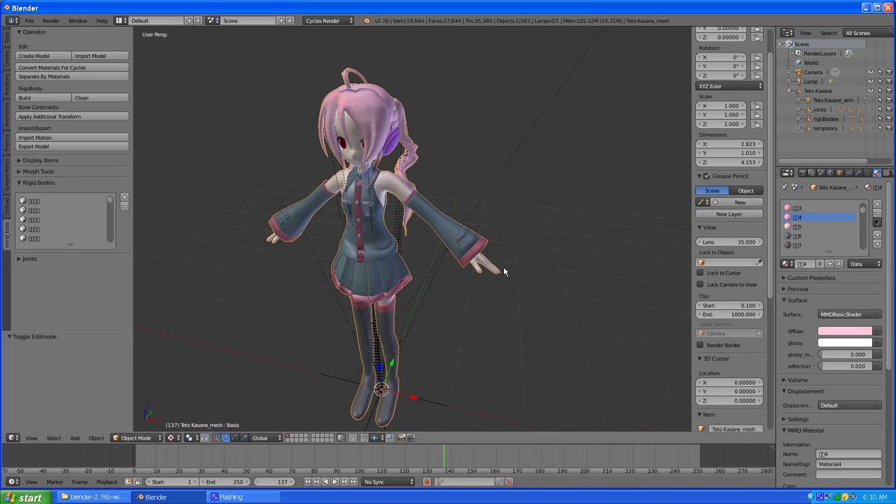
left_click(811, 173)
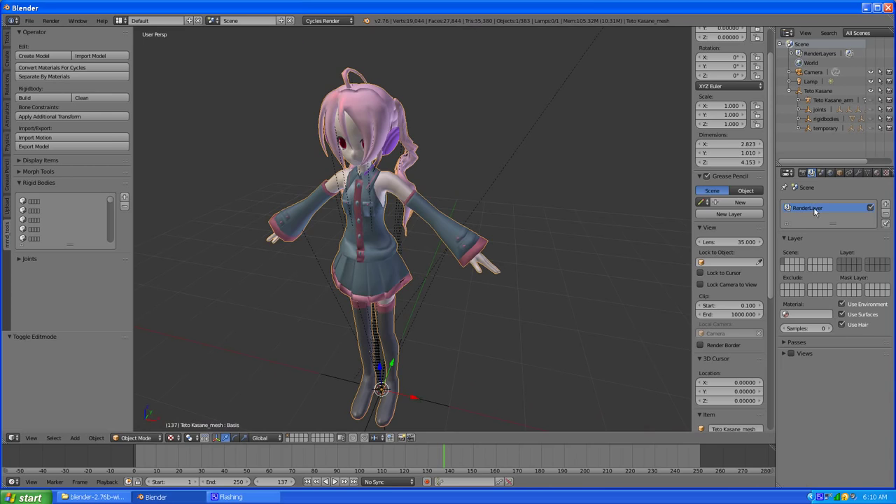
left_click(885, 203)
left_click(815, 209)
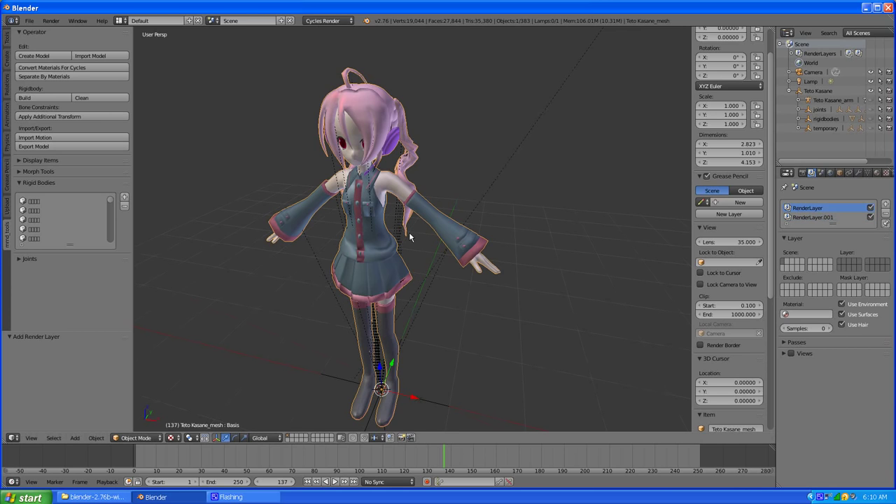
Switch to the Compositing screen layout and enable nodes for the scene's compositing tree
middle_click_drag(409, 232, 258, 143)
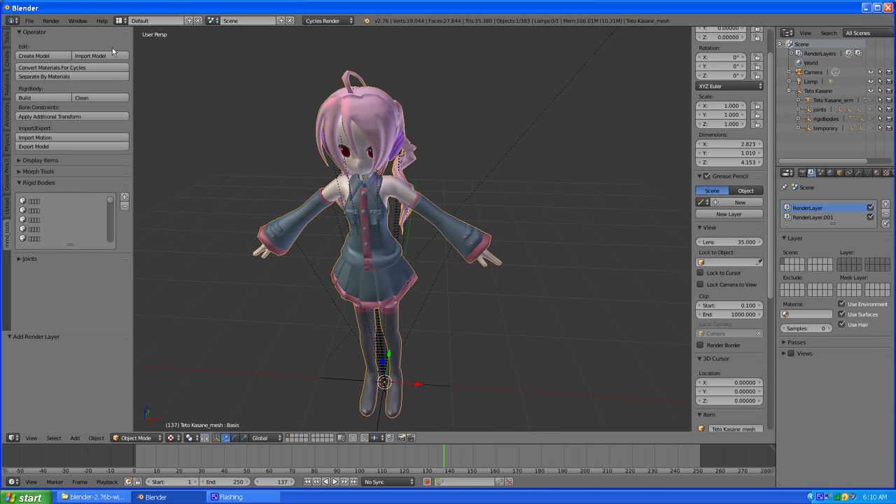
left_click(120, 23)
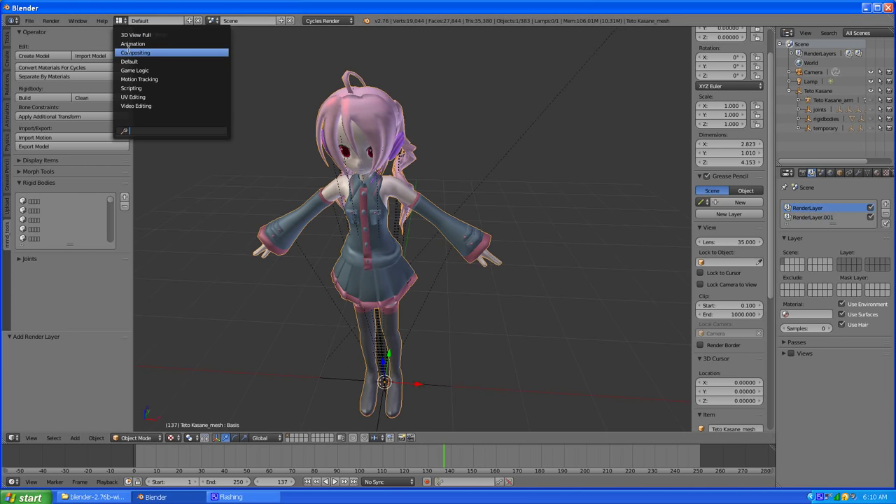
left_click(130, 53)
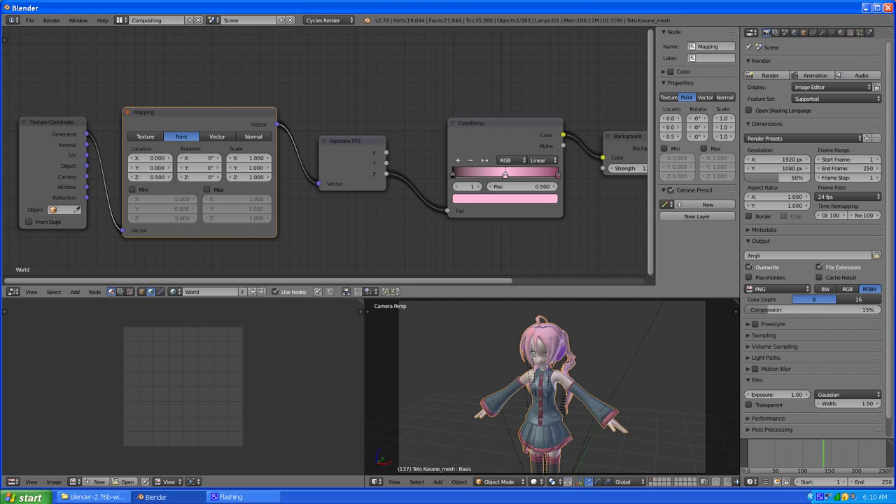
left_click(120, 292)
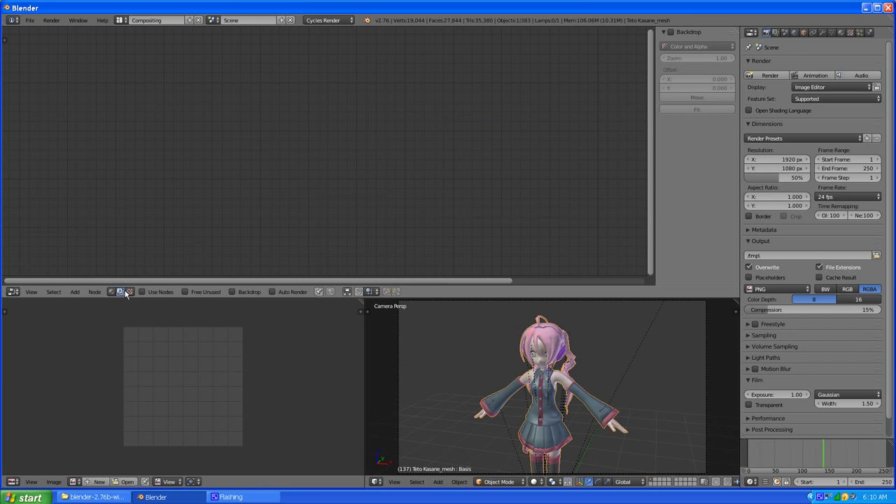
left_click(113, 292)
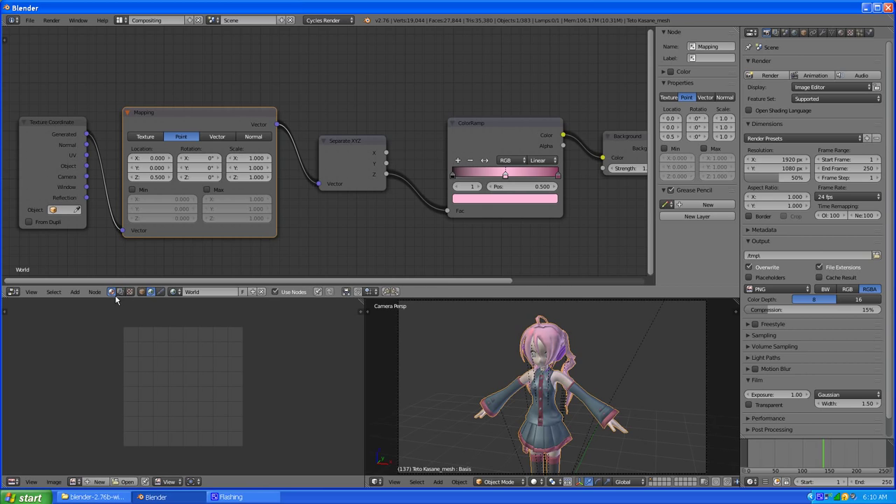
left_click(120, 291)
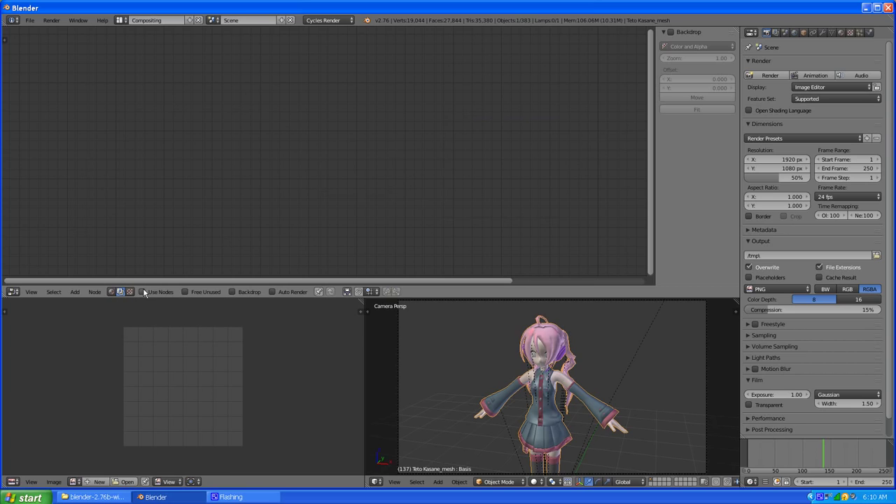
left_click(142, 292)
Spread the Render Layers and Composite nodes far apart to leave room between them
middle_click_drag(524, 149, 230, 126)
scroll(429, 115, "up", 2)
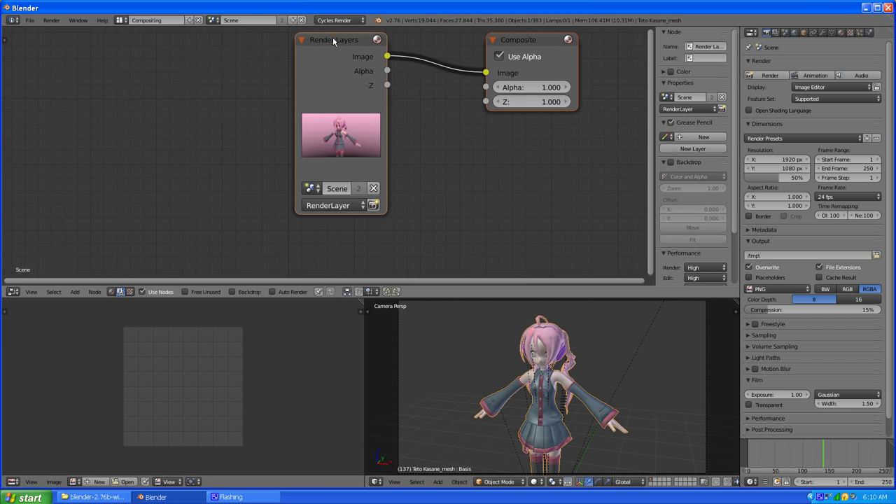
left_click_drag(332, 40, 80, 63)
scroll(226, 152, "down", 2)
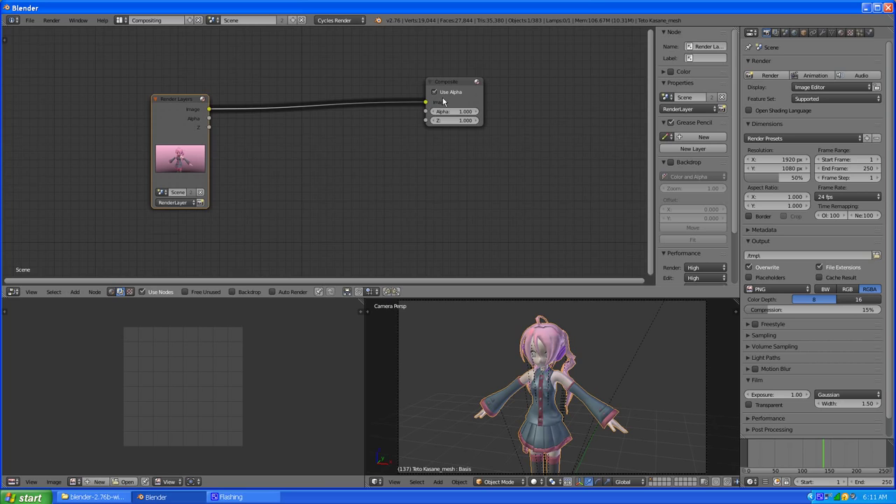
left_click_drag(446, 81, 498, 98)
left_click_drag(168, 117, 101, 112)
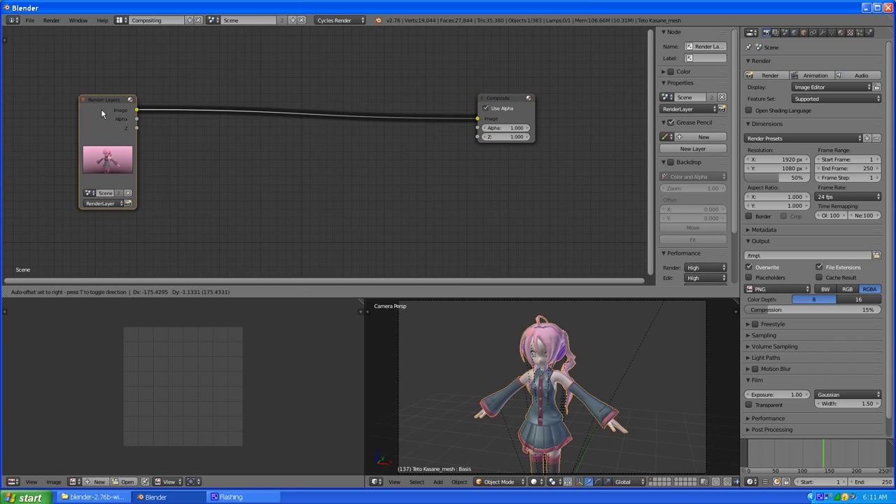
scroll(203, 157, "up", 1)
scroll(210, 168, "up", 3)
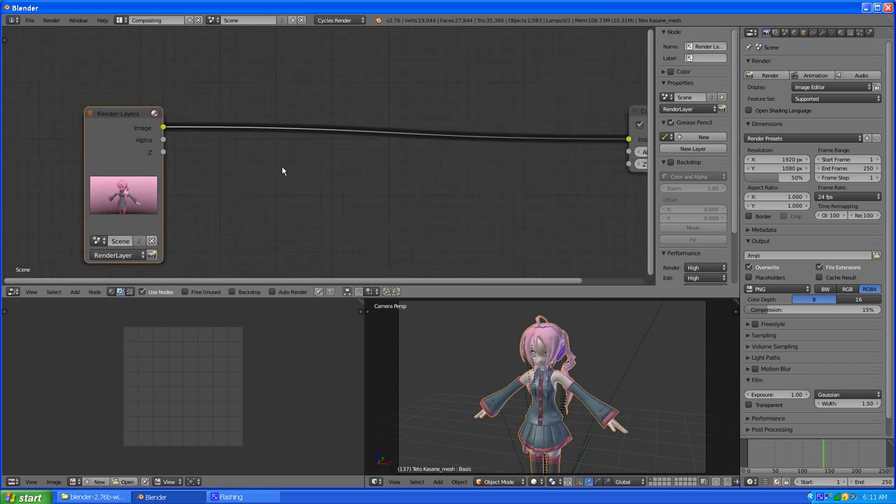
Add a color Mix node below the link between the Render Layers and Composite nodes
left_click(112, 294)
left_click(120, 292)
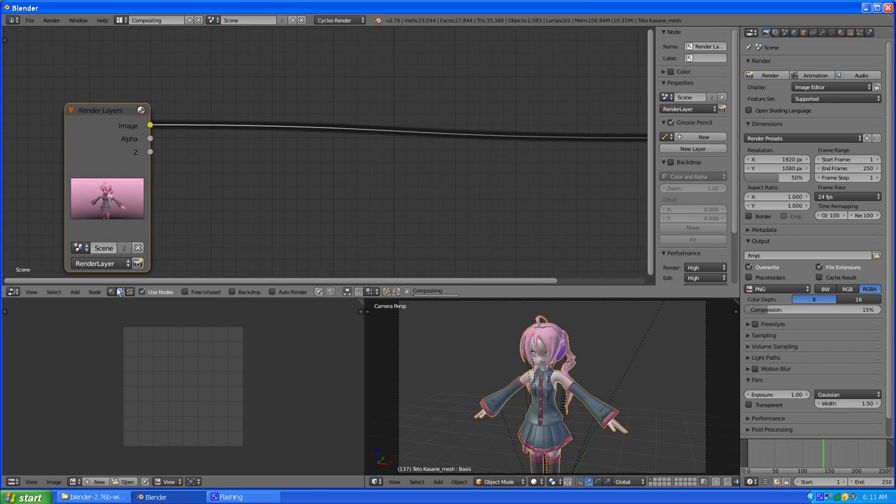
scroll(372, 168, "down", 2)
middle_click_drag(372, 168, 366, 140)
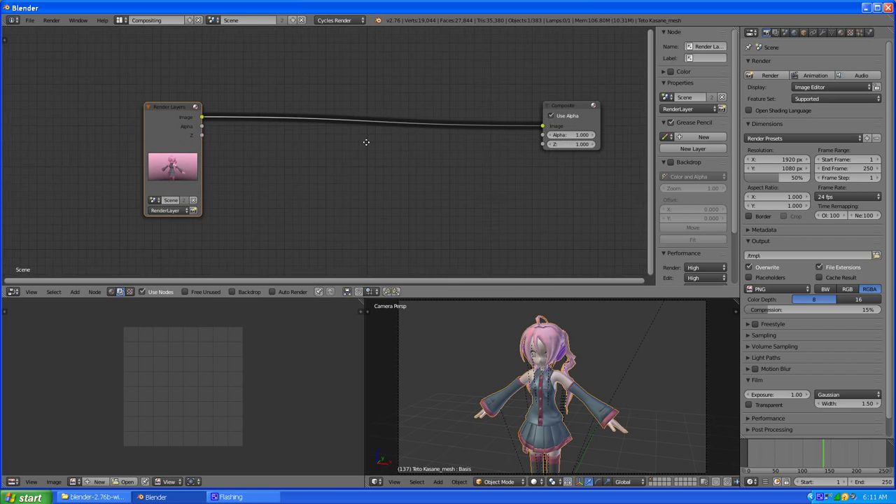
scroll(364, 138, "up", 2)
left_click(75, 293)
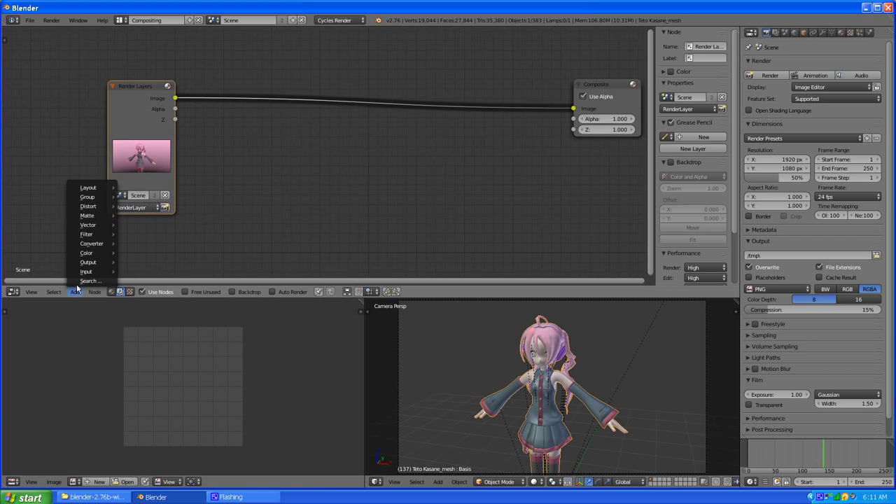
mouse_move(88, 273)
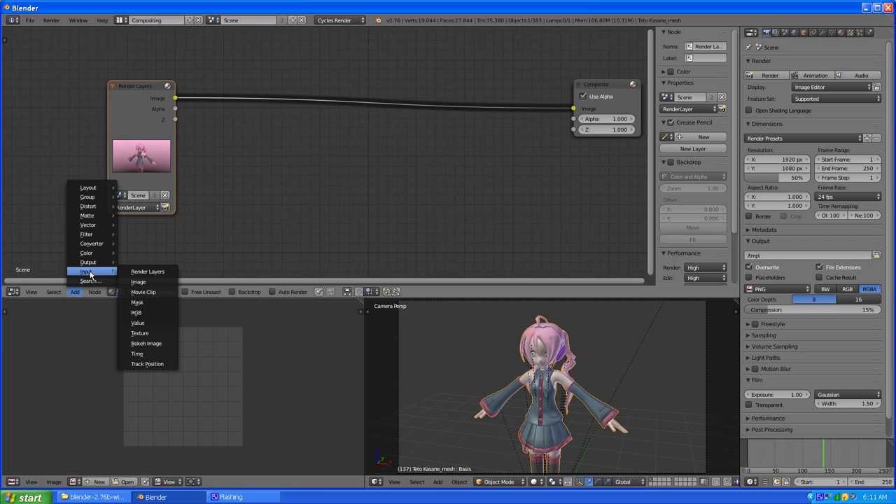
mouse_move(88, 208)
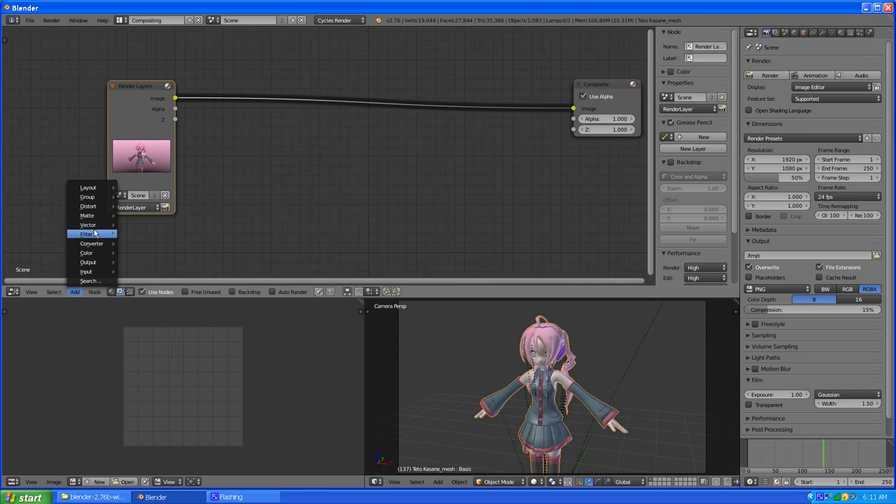
mouse_move(96, 253)
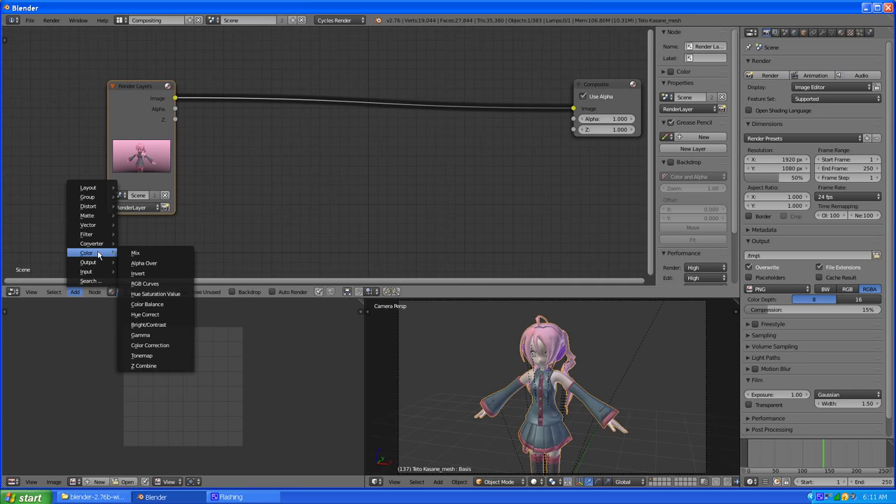
left_click(133, 250)
left_click(321, 121)
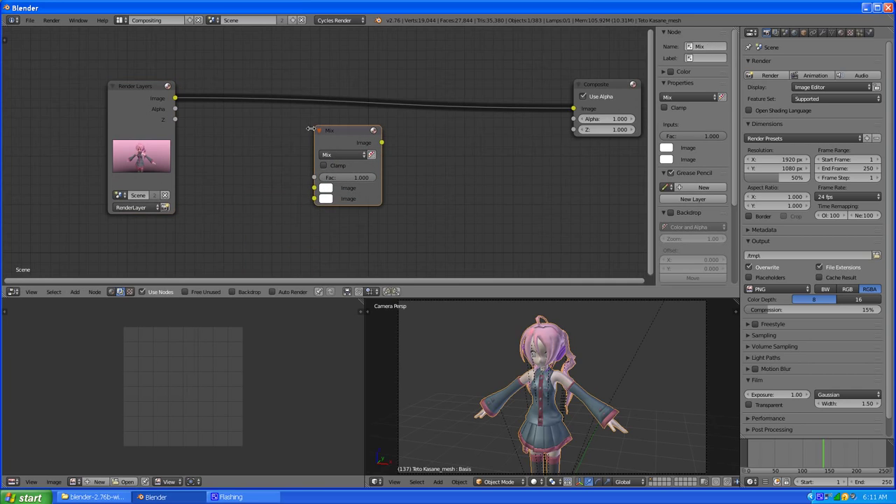
Add a second color Mix node between the Render Layers node and the first Mix node, slightly lower
left_click(79, 294)
mouse_move(91, 253)
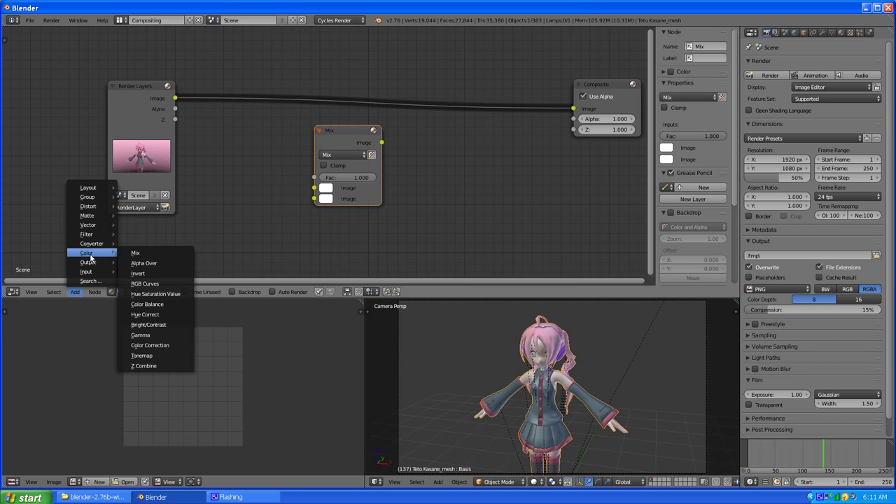
left_click(135, 252)
left_click(252, 164)
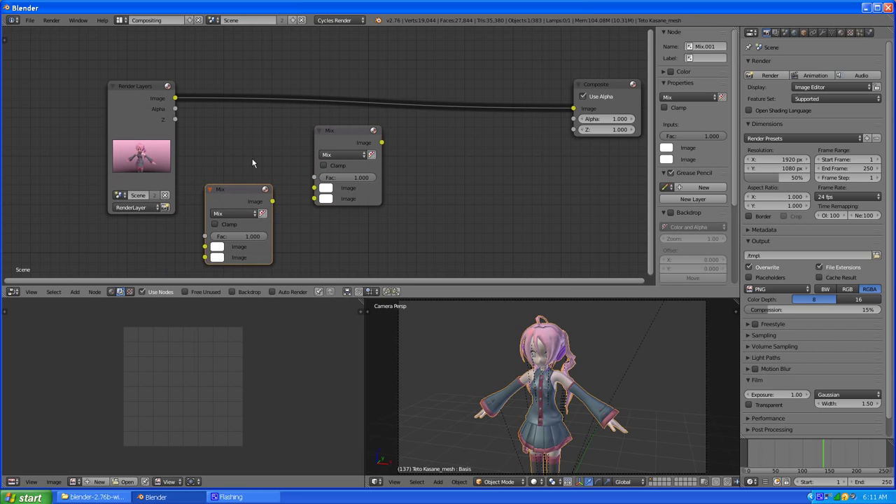
scroll(253, 251, "down", 3)
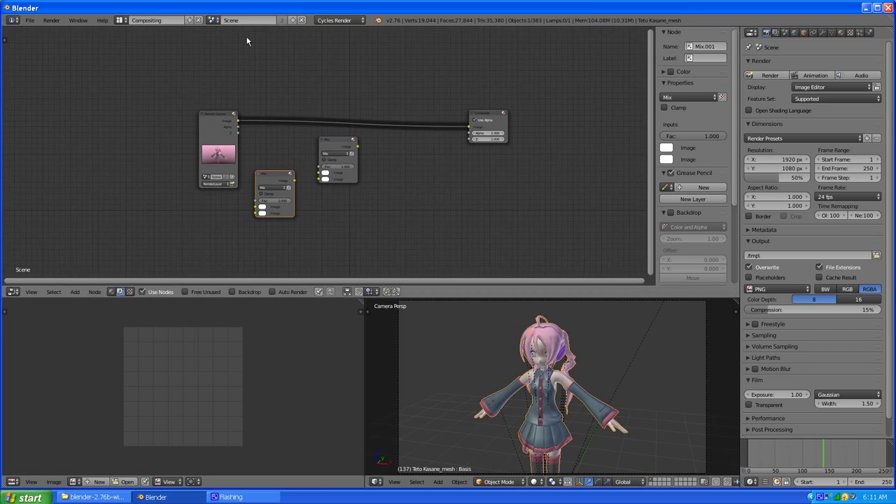
Return to the Default screen layout with the Teto Kasane model in the 3D view
left_click(119, 21)
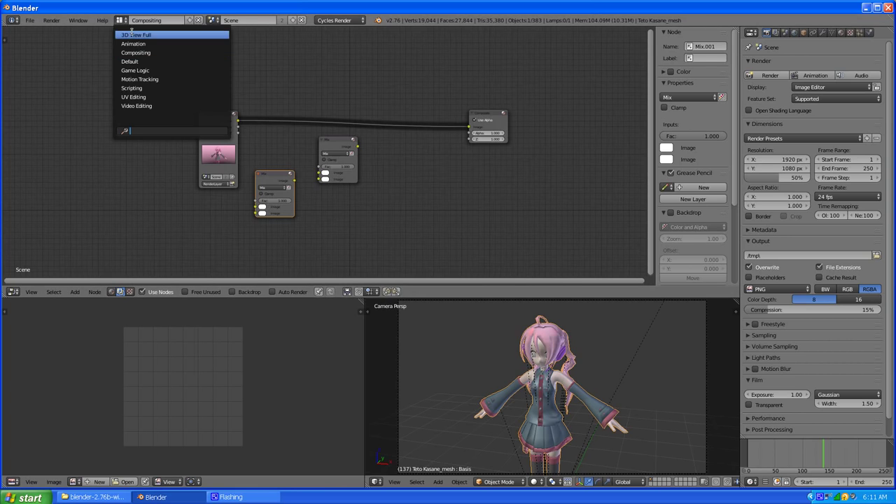
left_click(154, 60)
middle_click_drag(327, 346, 319, 312)
Enable the Transparent film option in the render settings and expand the Post Processing options
left_click(803, 173)
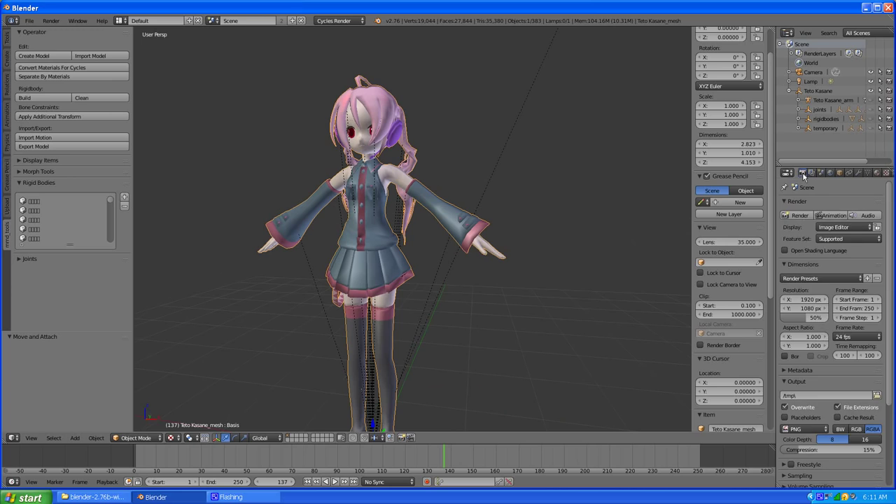
scroll(810, 341, "down", 4)
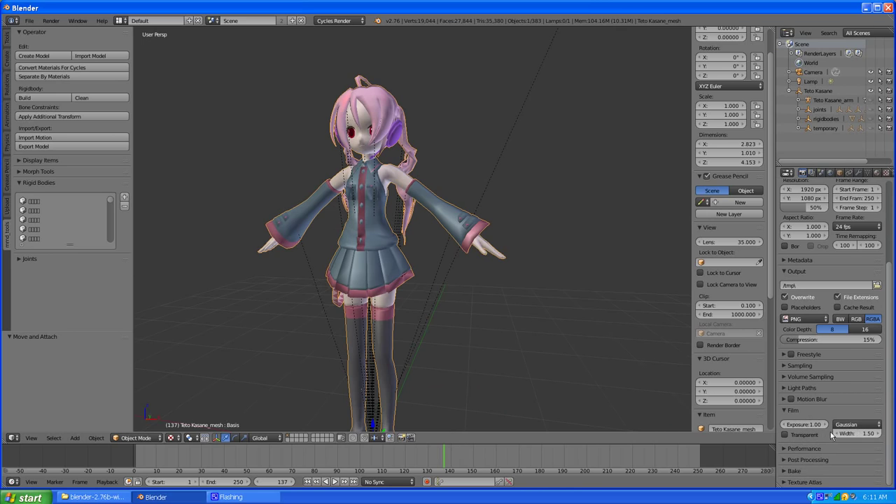
left_click(784, 435)
left_click(783, 459)
scroll(820, 419, "down", 1)
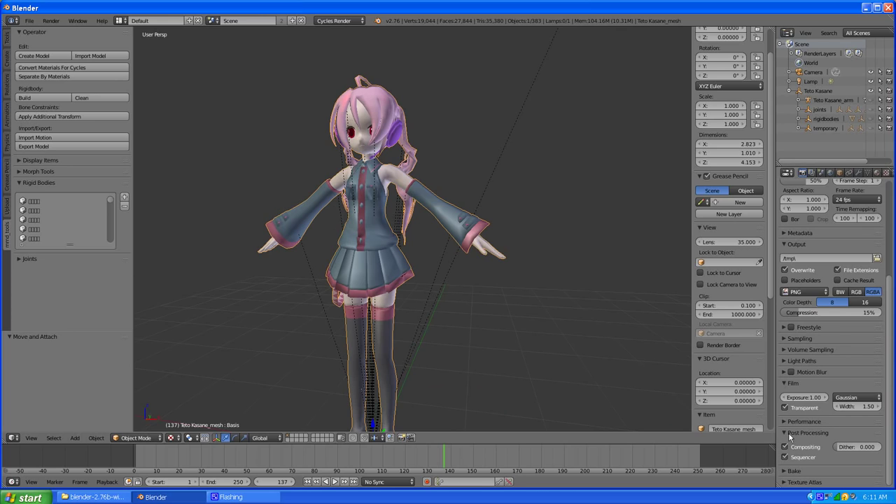
scroll(817, 223, "up", 2)
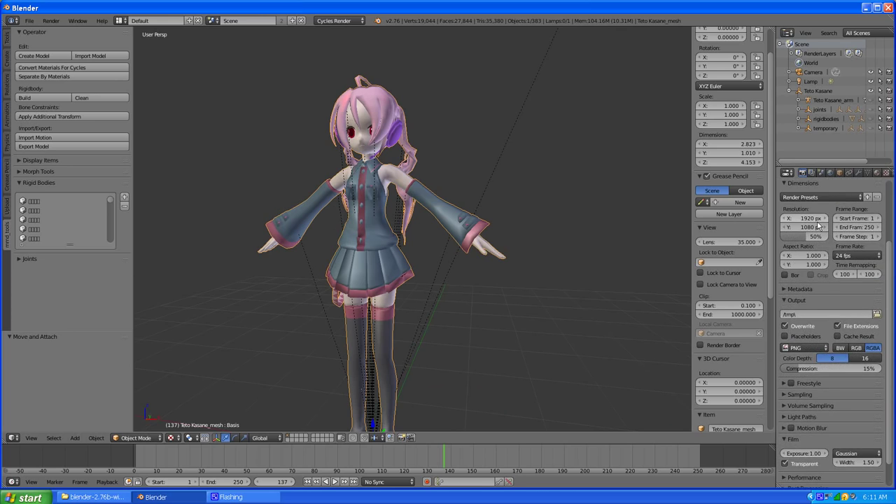
Examine the render layer, scene, world and film settings
left_click(811, 173)
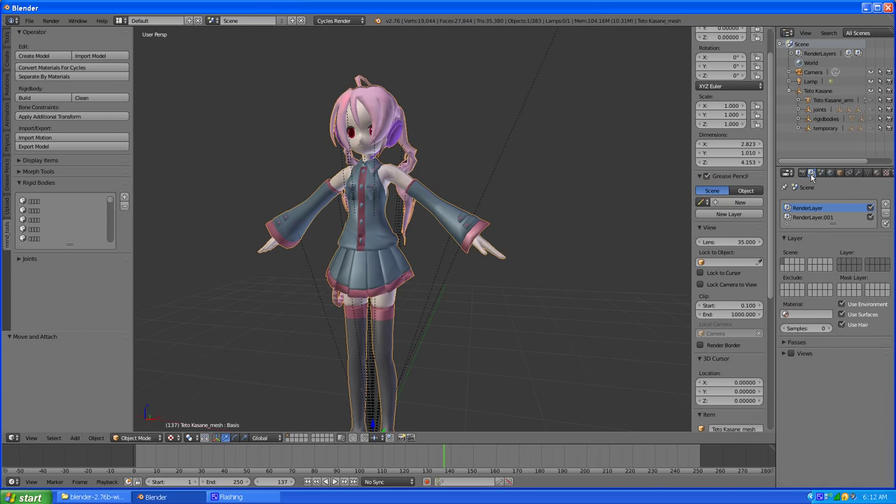
left_click(791, 342)
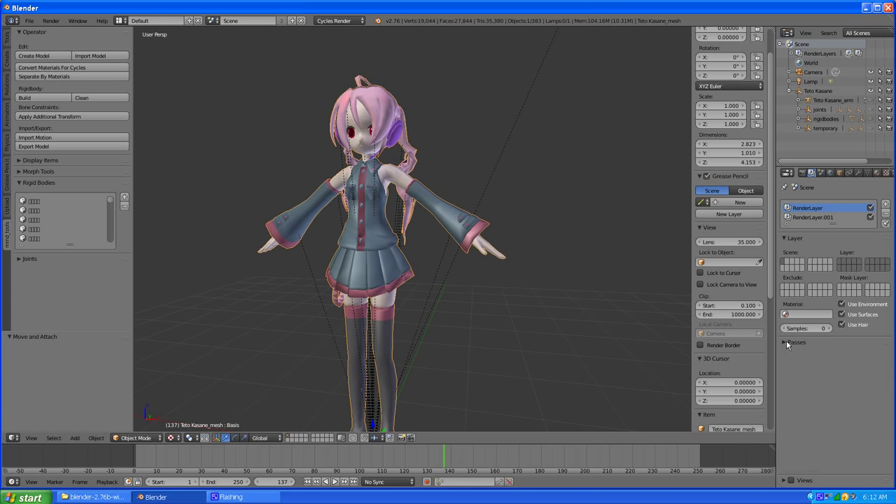
left_click(820, 173)
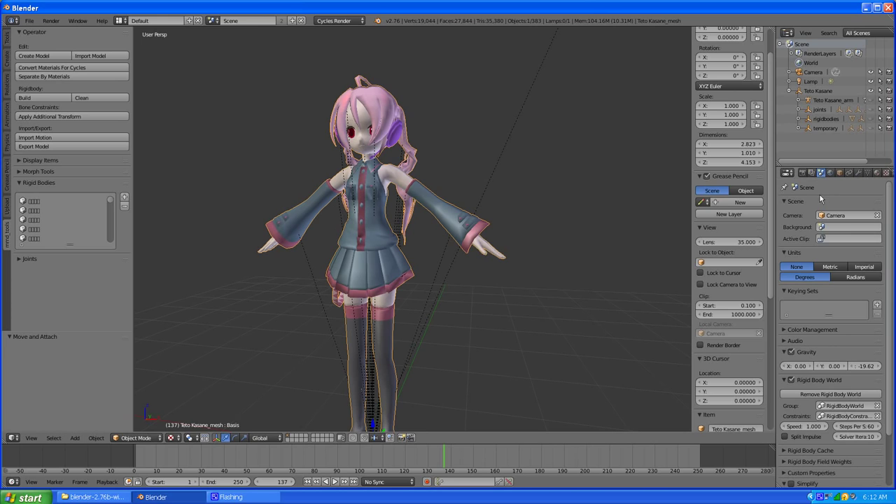
scroll(836, 360, "down", 3)
left_click(830, 173)
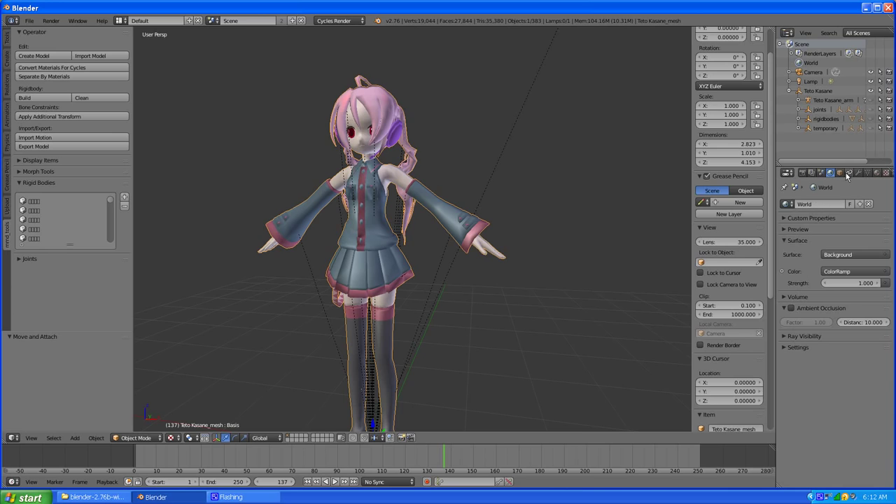
left_click(803, 175)
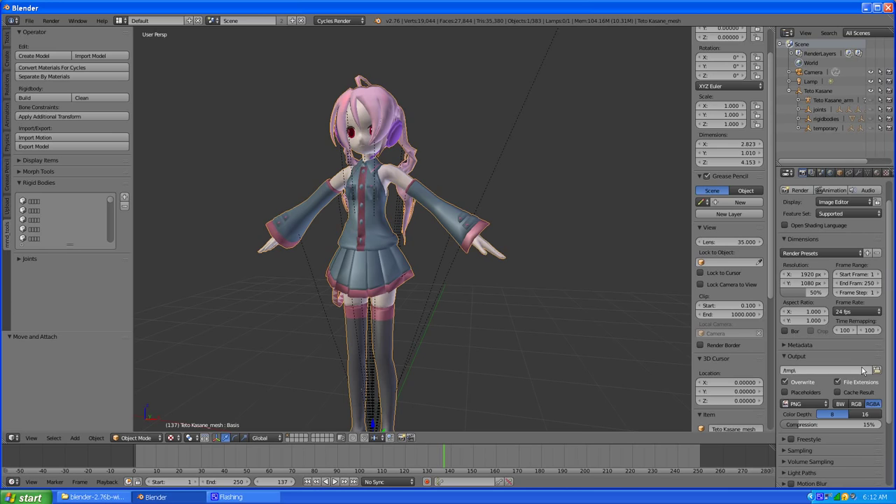
scroll(852, 365, "down", 3)
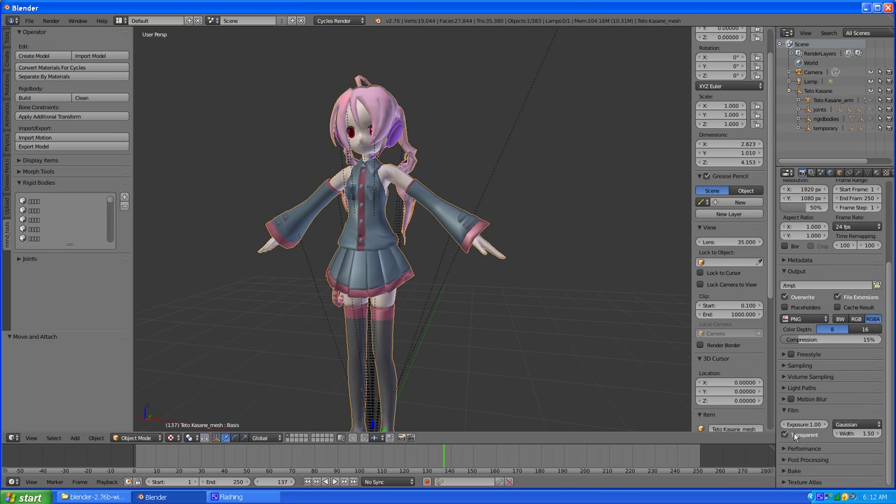
left_click(858, 425)
scroll(821, 267, "up", 5)
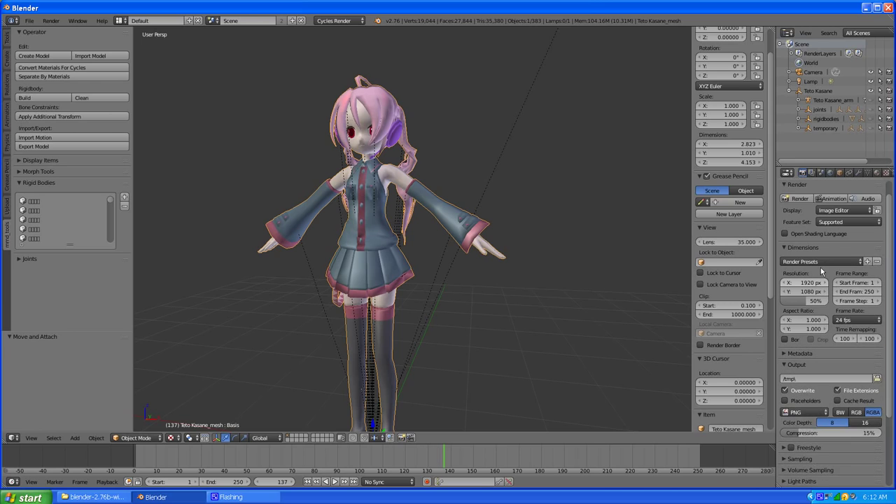
Examine the render layer settings, the scene settings and the Color Management options, including the available Look presets
left_click(813, 174)
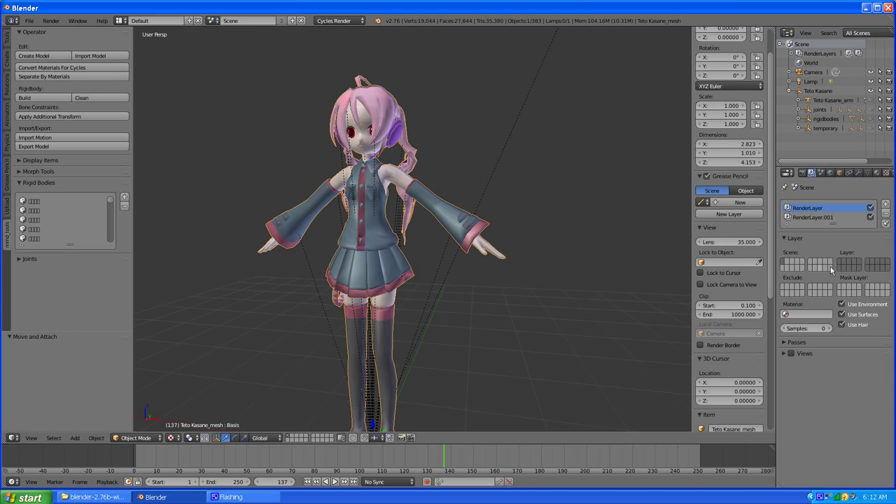
left_click(822, 173)
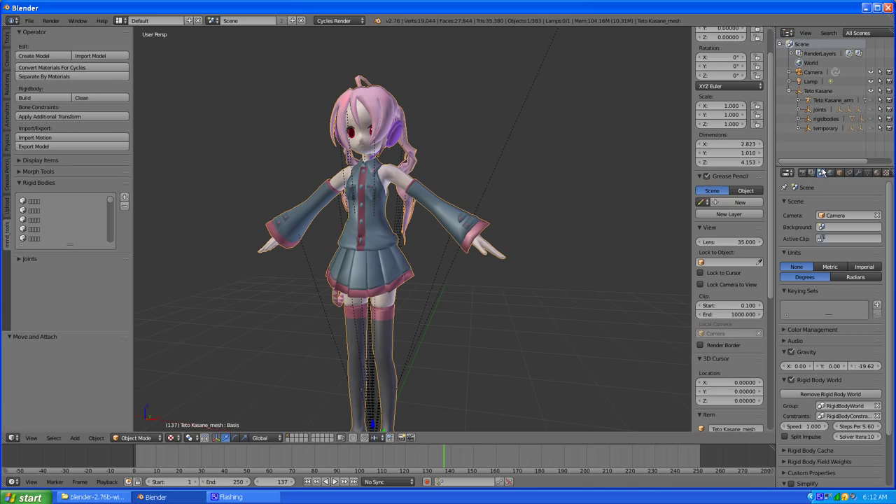
scroll(831, 349, "down", 2)
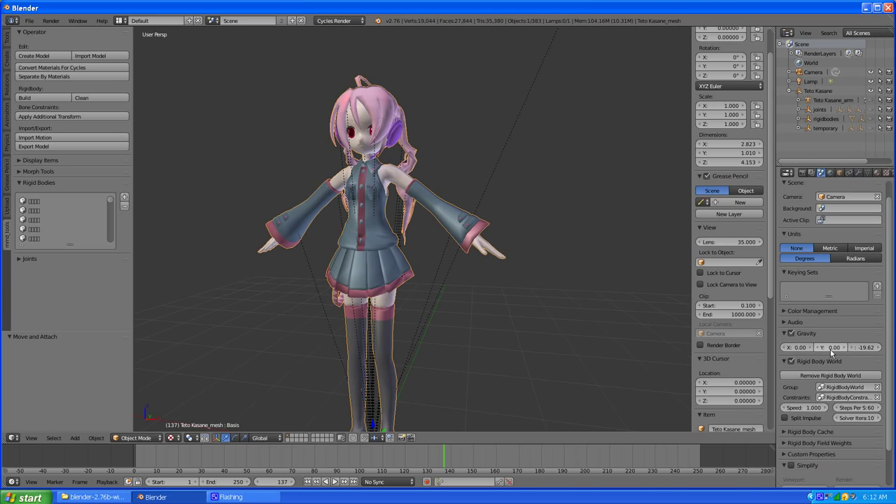
scroll(830, 354, "down", 1)
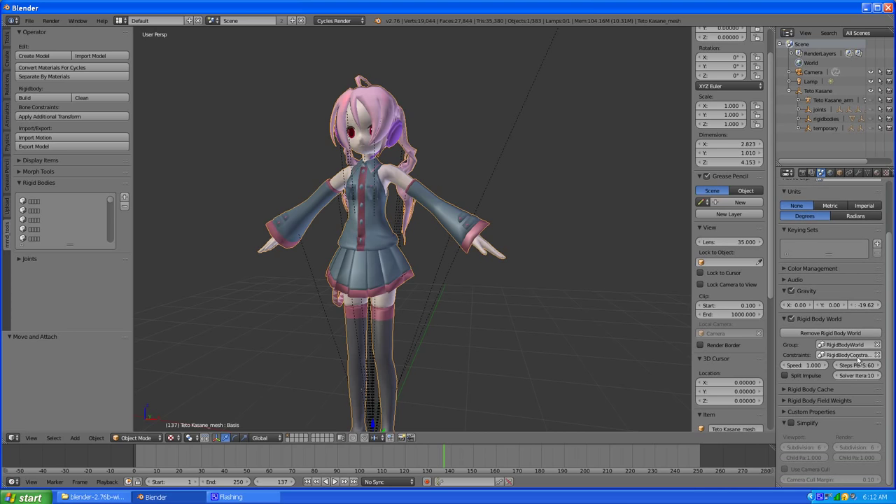
scroll(848, 382, "up", 2)
scroll(849, 384, "up", 1)
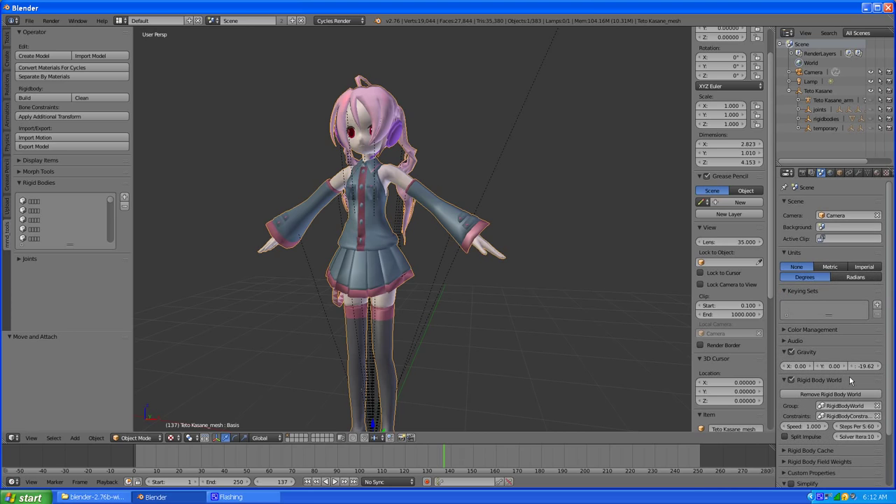
left_click(783, 331)
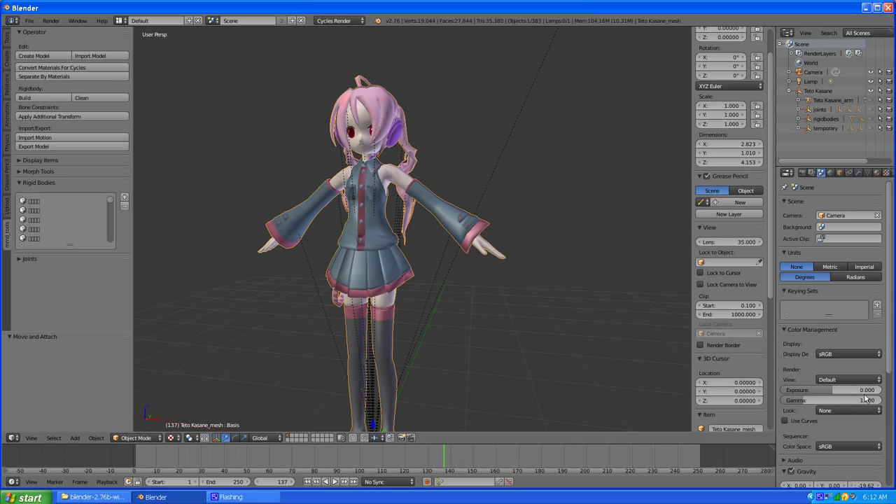
left_click(857, 448)
left_click(857, 447)
left_click(835, 410)
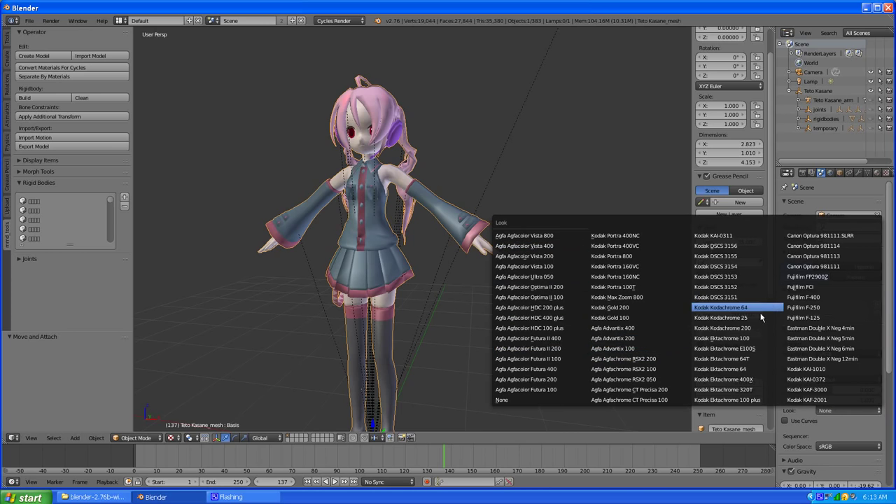
left_click(858, 412)
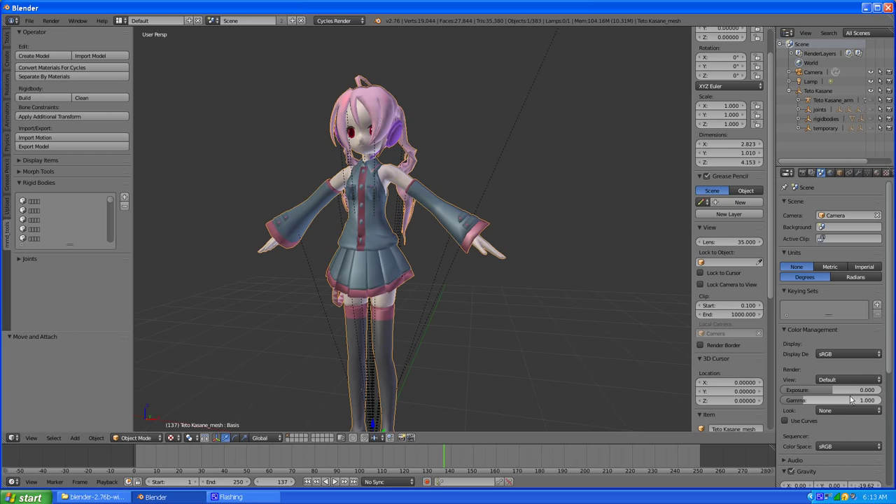
left_click(787, 329)
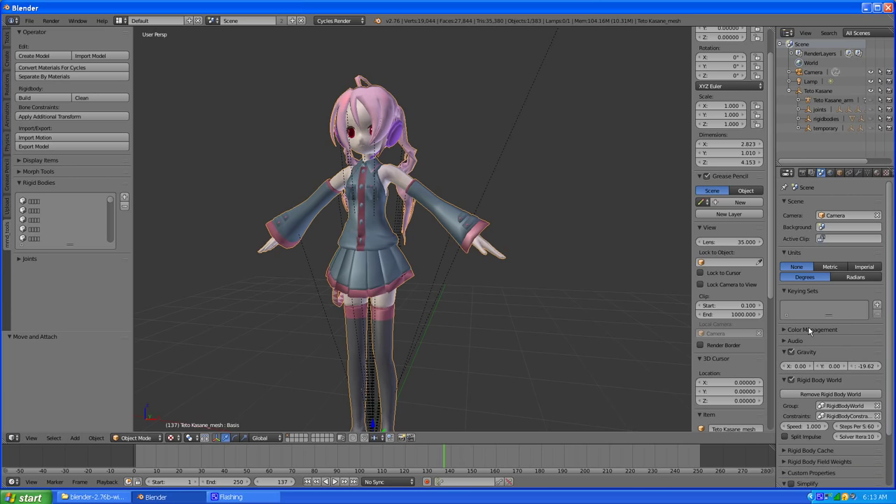
Check the Transparent option in the Film section of the render settings
middle_click_drag(405, 175, 404, 220)
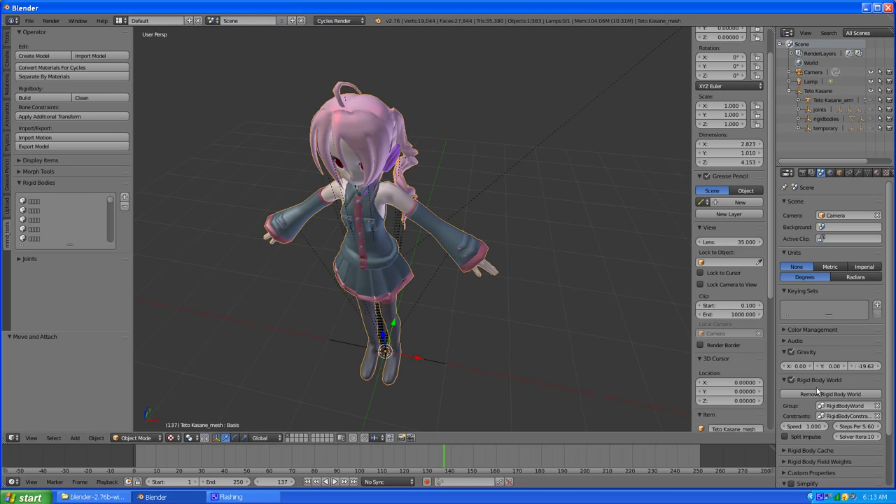
left_click(805, 174)
scroll(826, 280, "down", 5)
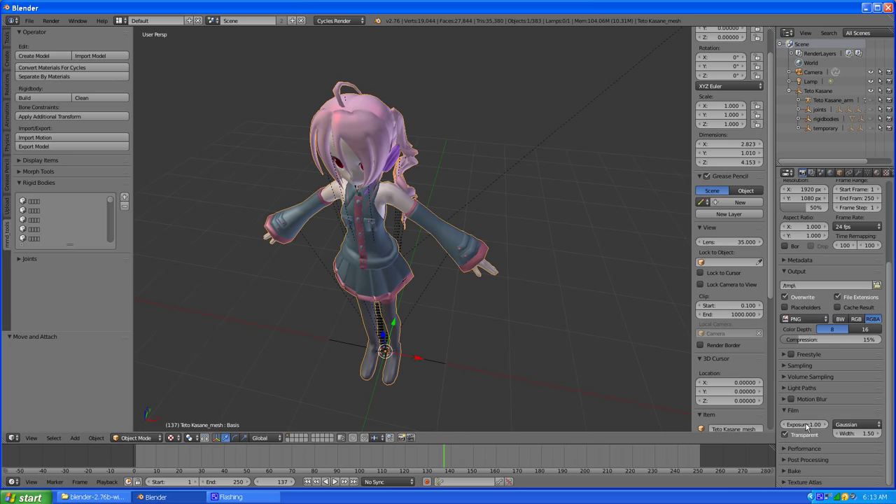
left_click(785, 435)
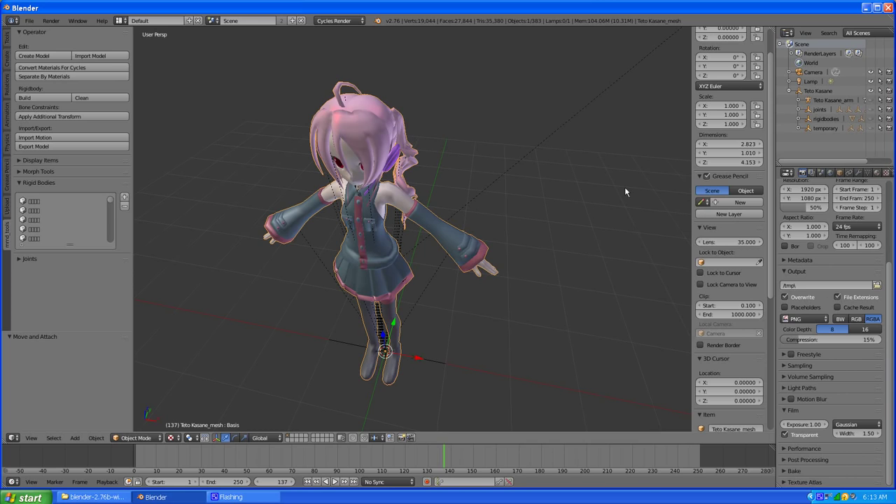
scroll(834, 183, "up", 4)
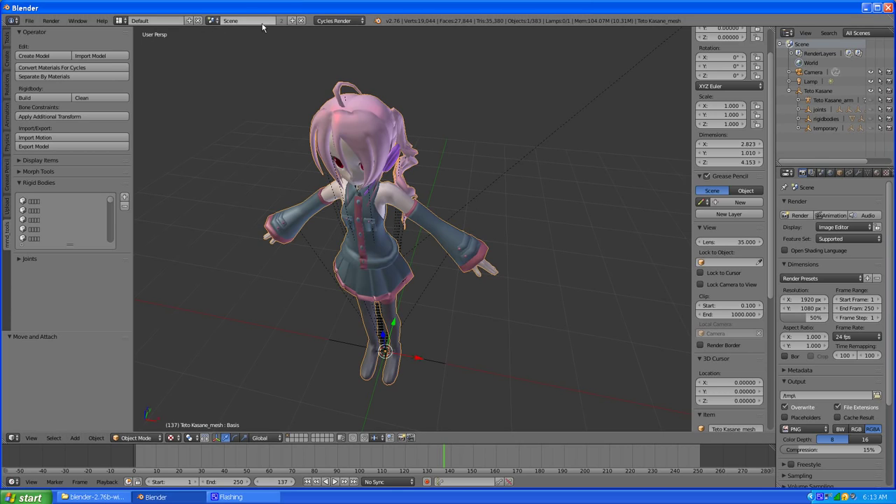
Create a new scene with the Copy Settings option
left_click(292, 21)
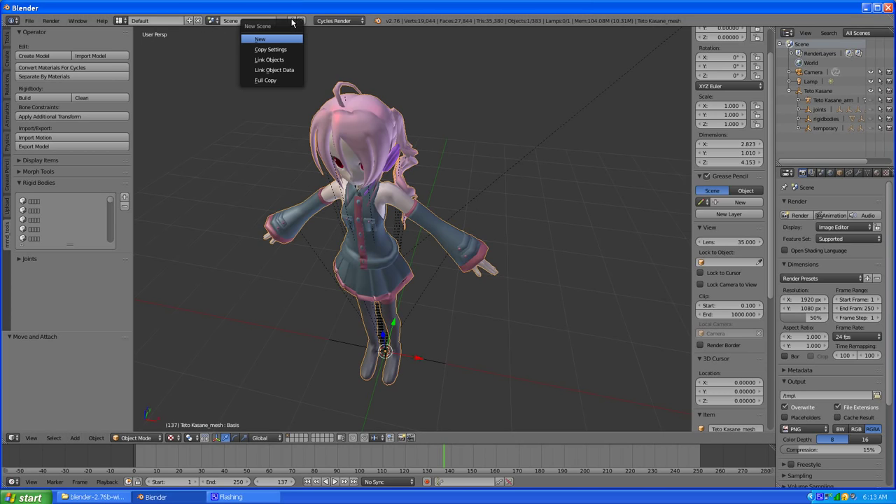
left_click(270, 49)
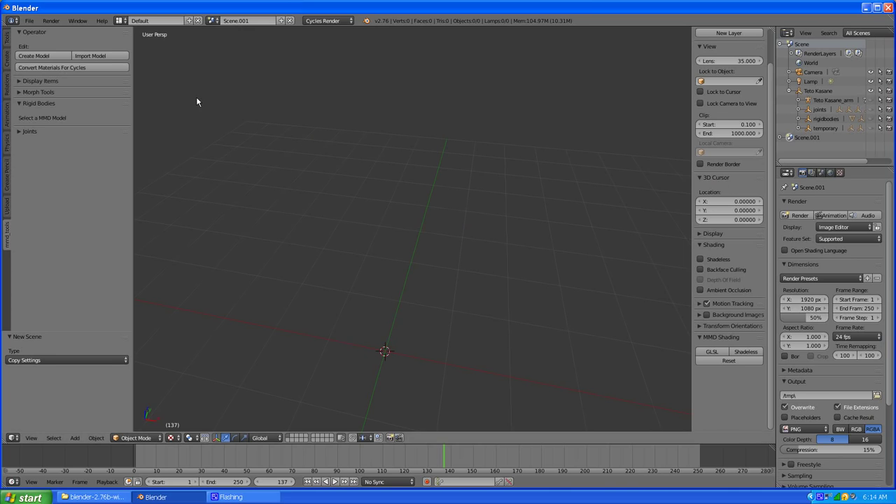
left_click(121, 21)
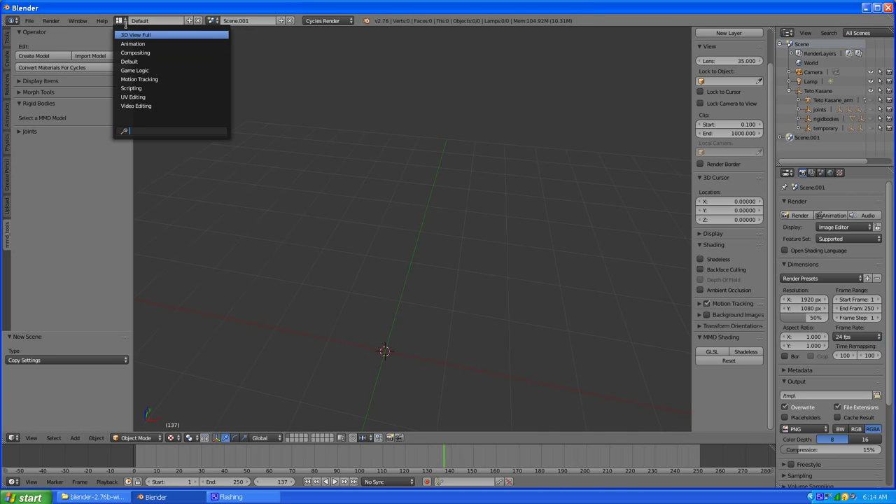
left_click(120, 21)
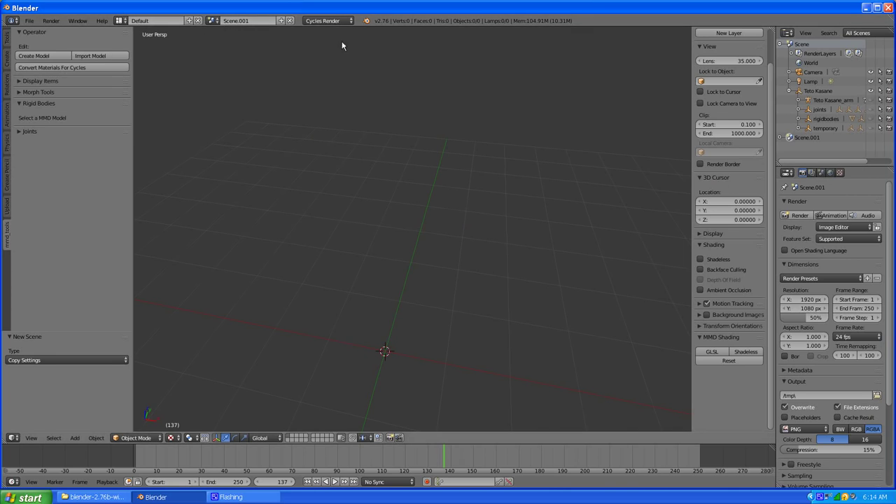
left_click(120, 21)
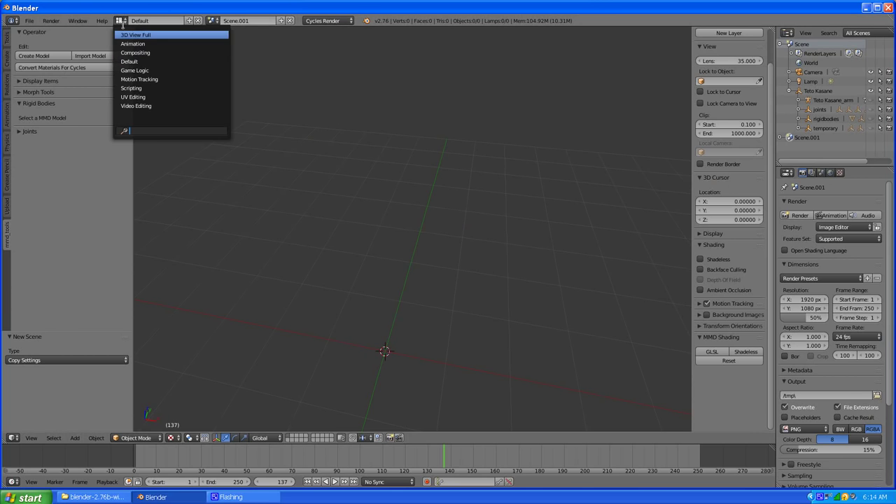
Switch back to the original scene containing the Teto Kasane model, with the camera and lamp in view
left_click(212, 20)
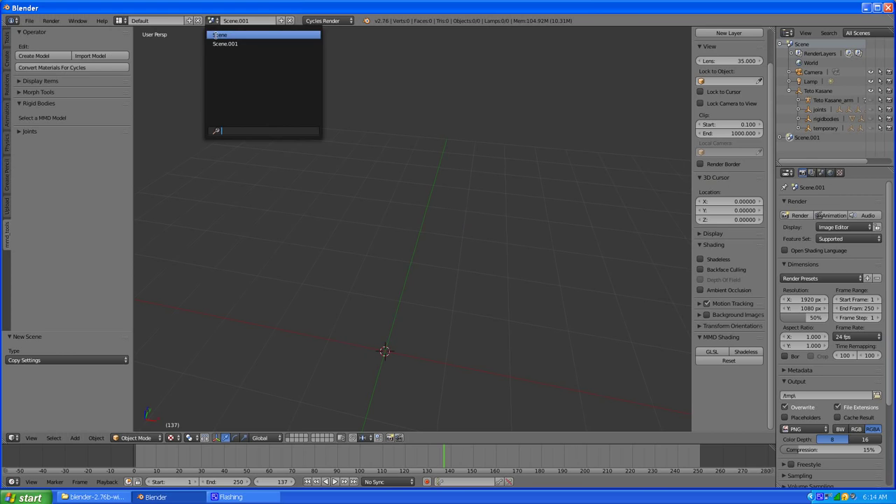
left_click(220, 34)
scroll(448, 281, "down", 5)
middle_click_drag(490, 308, 439, 297)
Link the camera object from the original scene to Scene.001
right_click(335, 261)
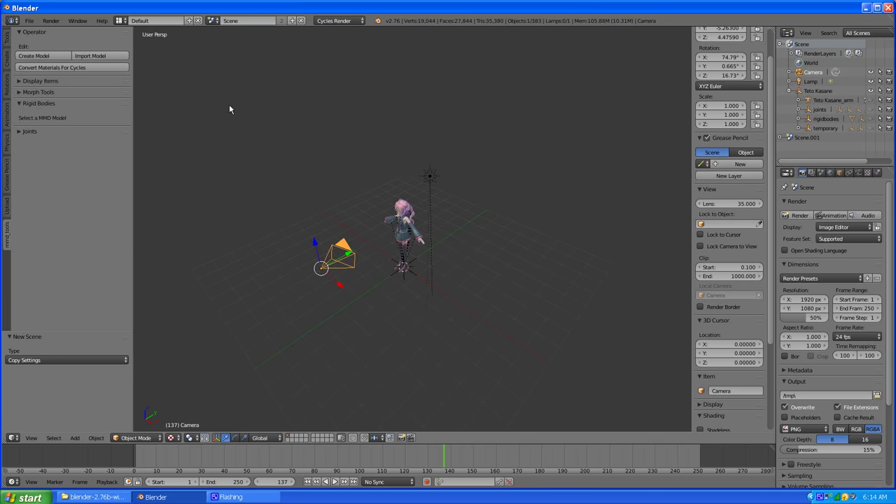
left_click(95, 438)
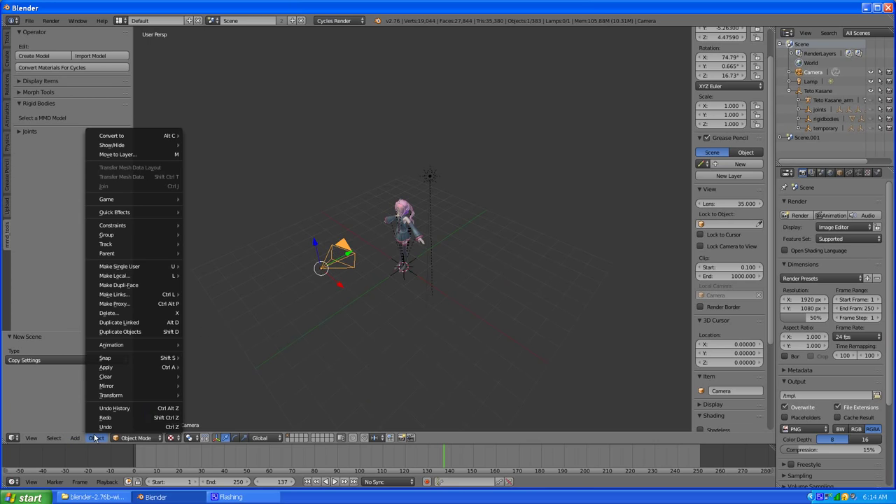
mouse_move(139, 369)
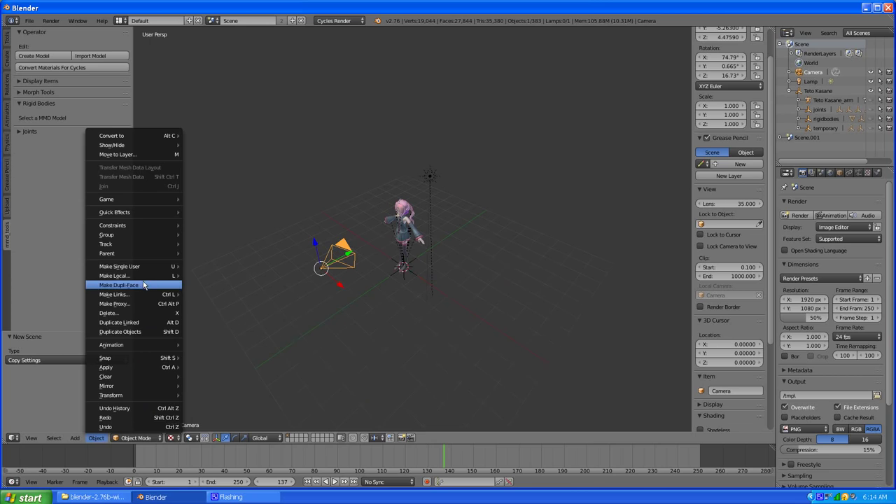
mouse_move(144, 282)
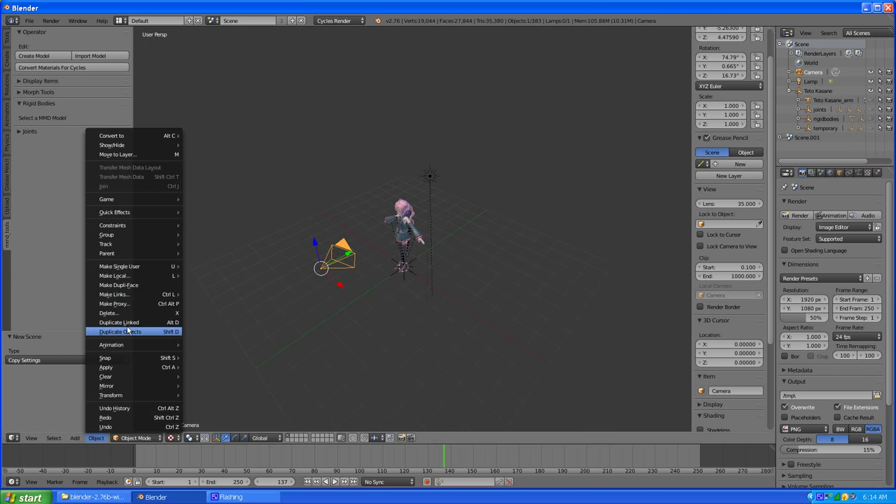
mouse_move(130, 344)
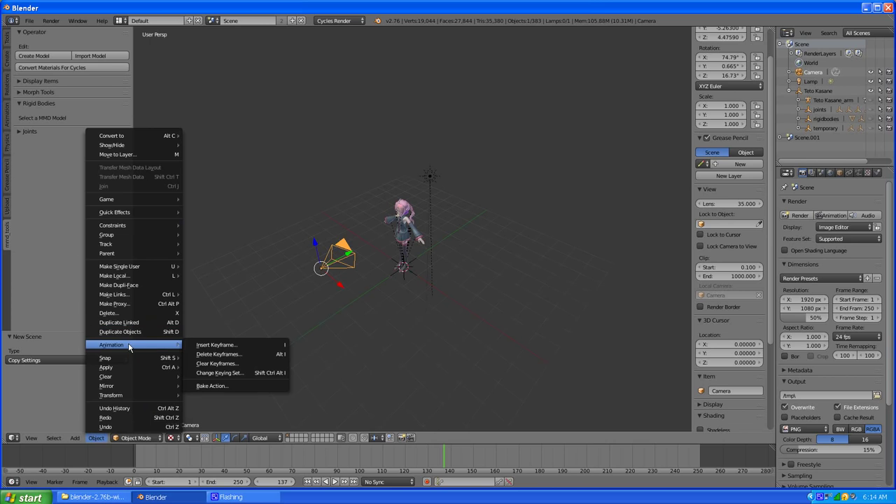
mouse_move(136, 295)
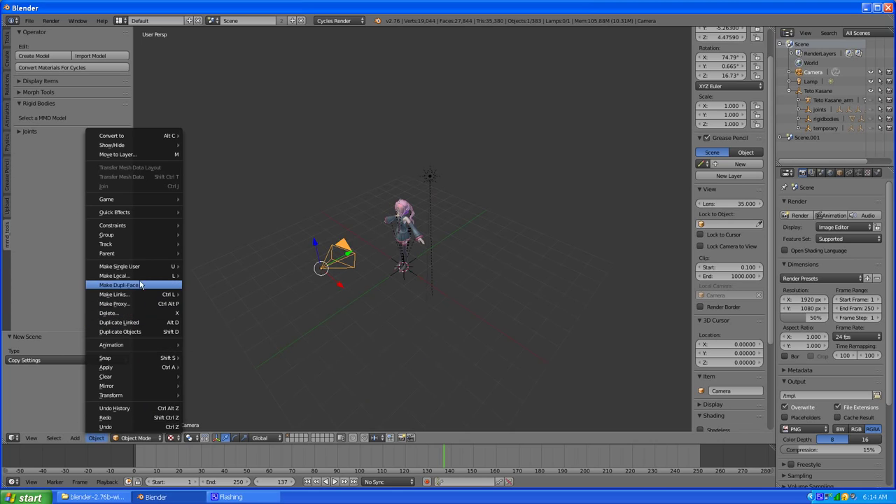
mouse_move(140, 278)
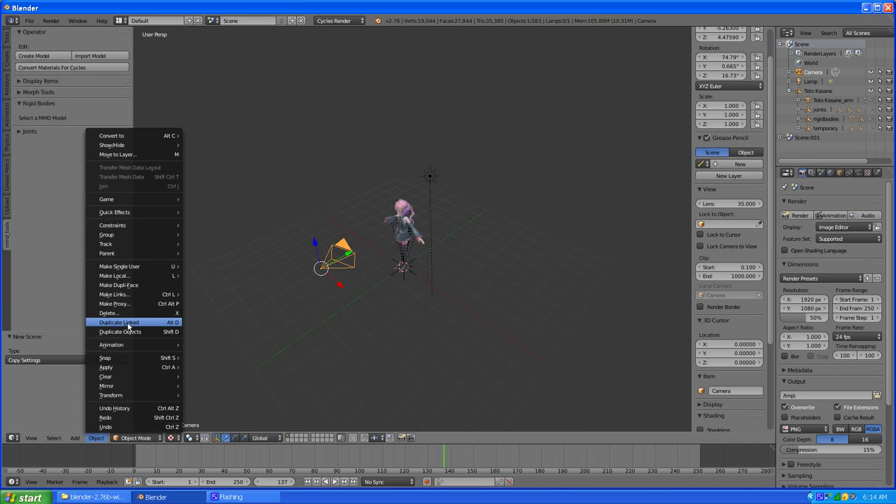
mouse_move(136, 359)
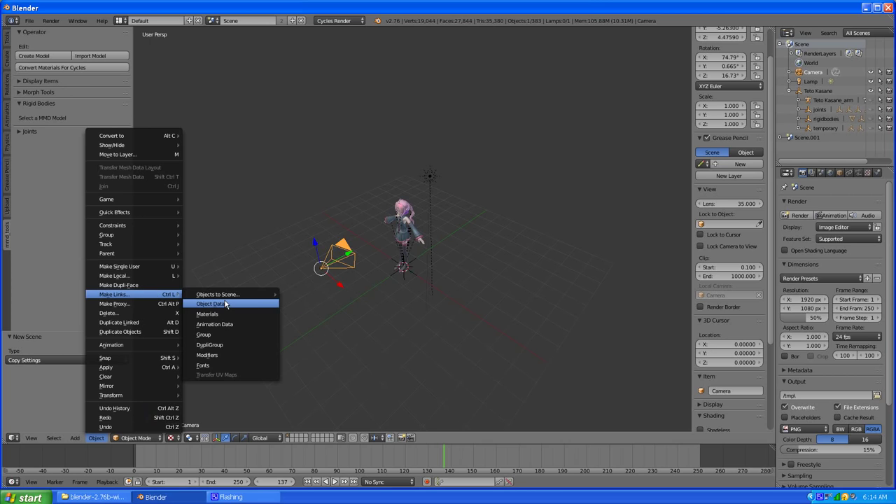
mouse_move(232, 297)
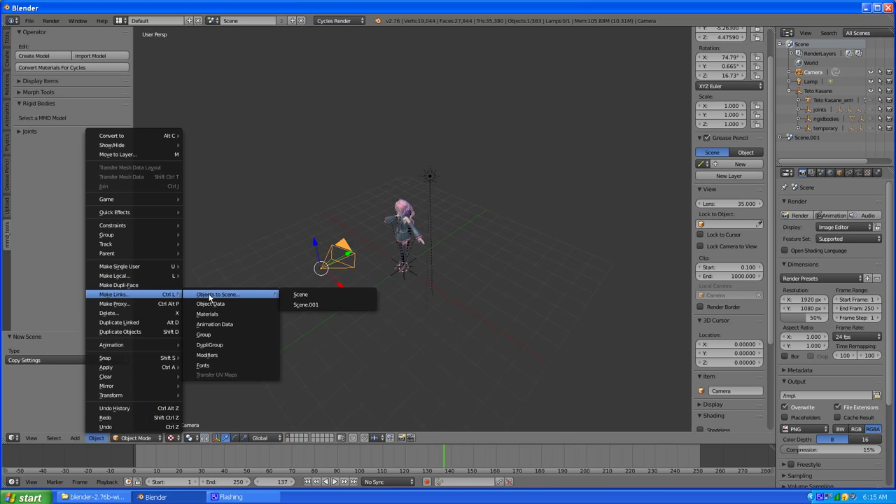
left_click(326, 305)
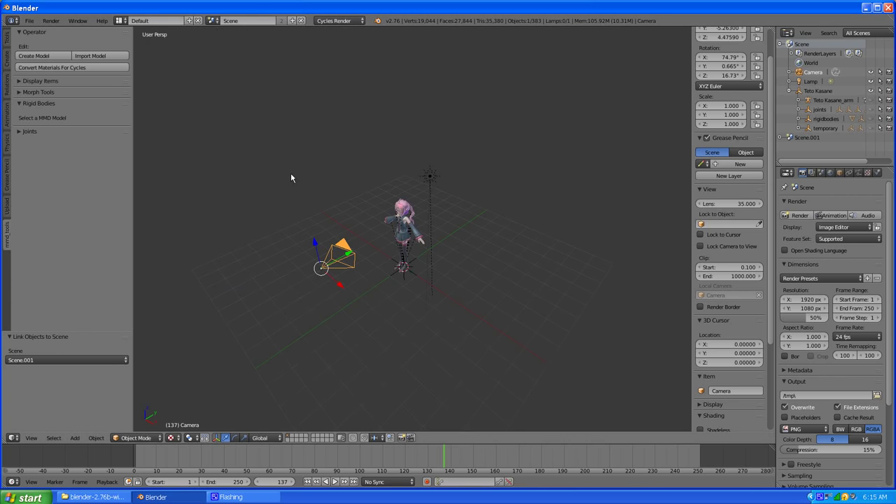
Switch to Scene.001 and assign the existing World to it
left_click(211, 20)
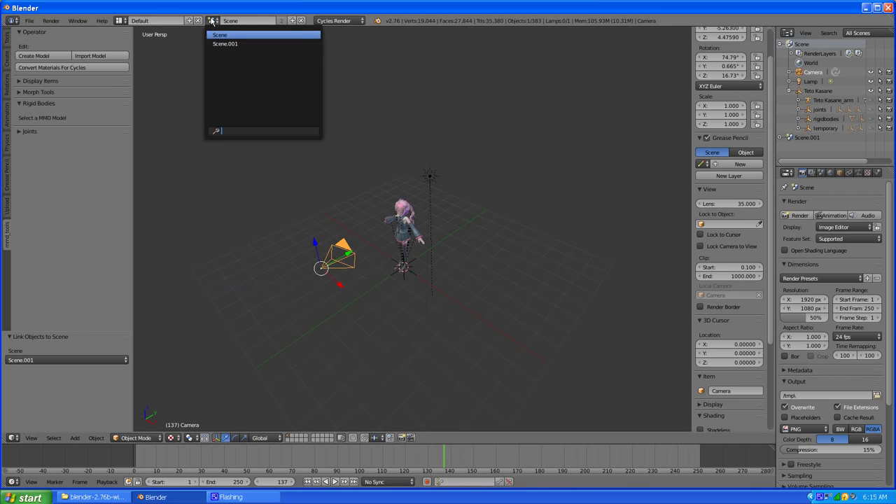
left_click(222, 44)
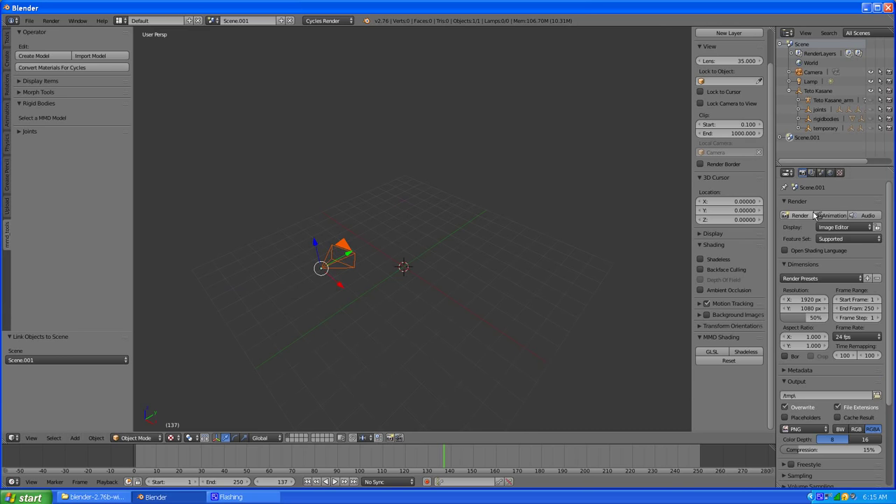
left_click(831, 173)
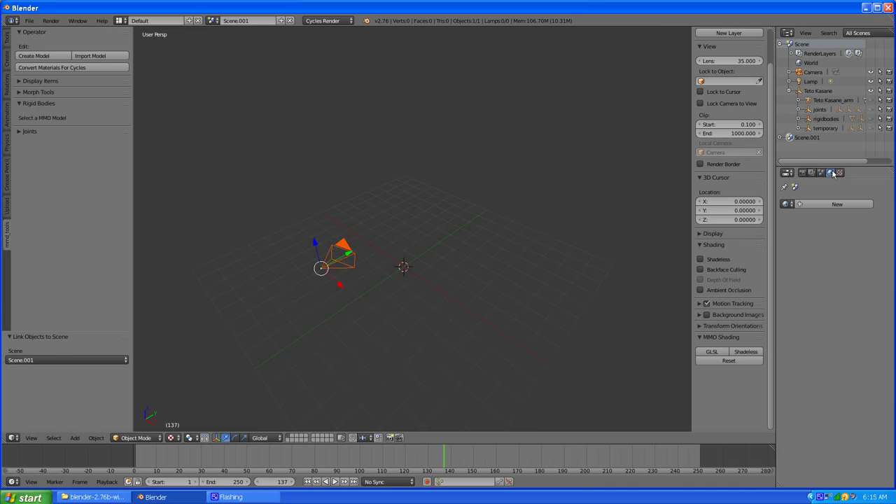
left_click(785, 205)
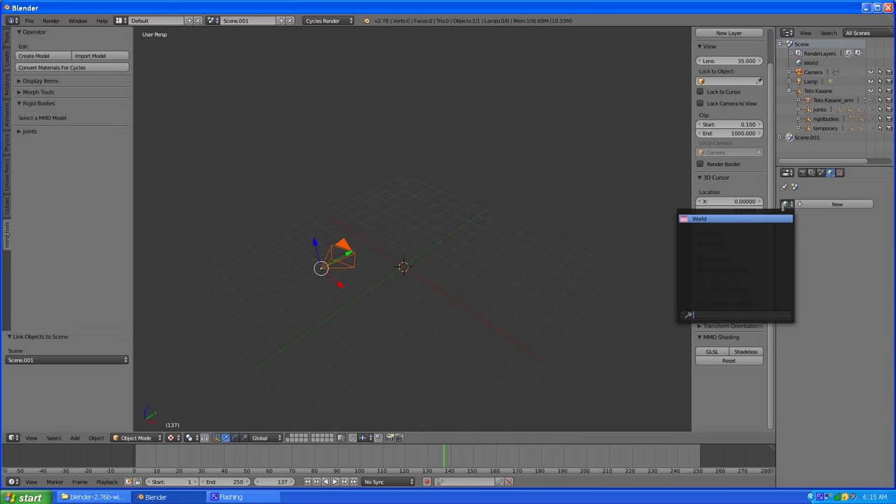
left_click(716, 219)
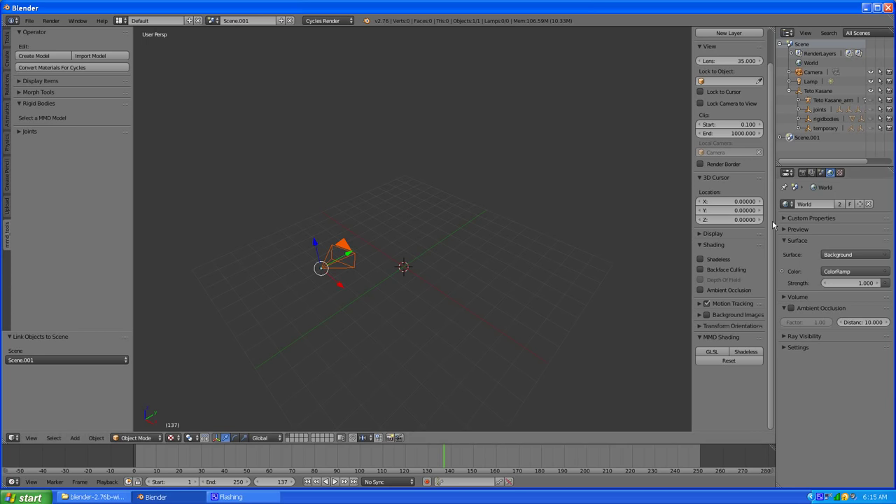
left_click(802, 172)
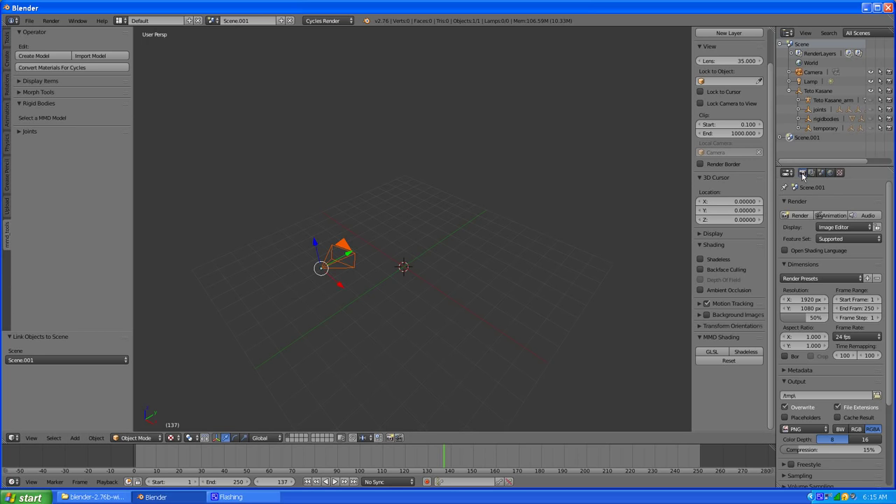
Render Scene.001, turn off its Transparent film option, and render the scene again to show the World background
left_click(797, 216)
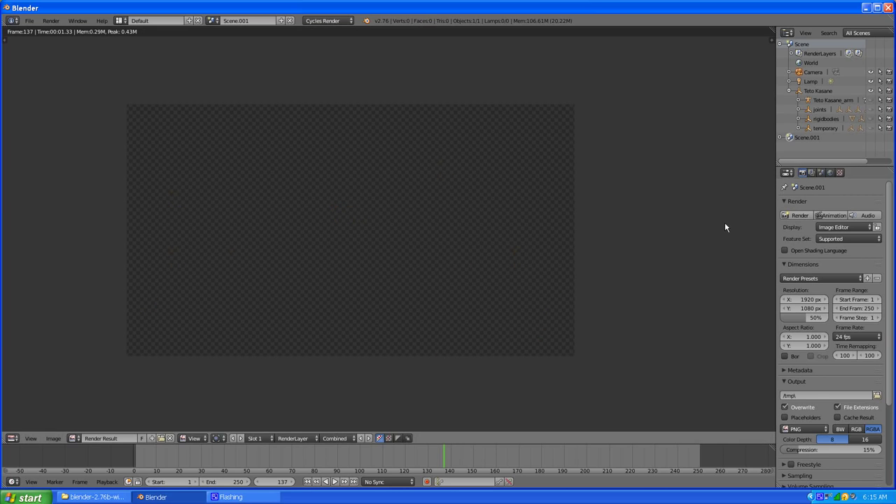
left_click(812, 172)
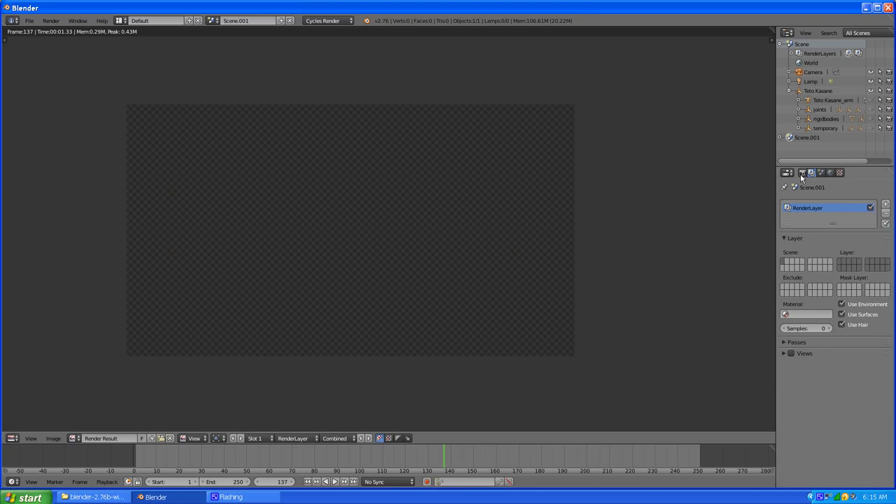
left_click(802, 173)
scroll(817, 401, "down", 5)
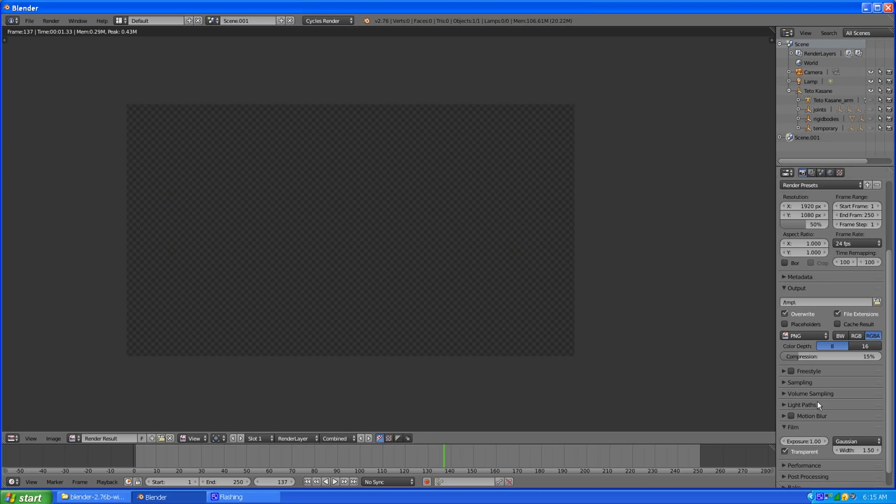
left_click(785, 435)
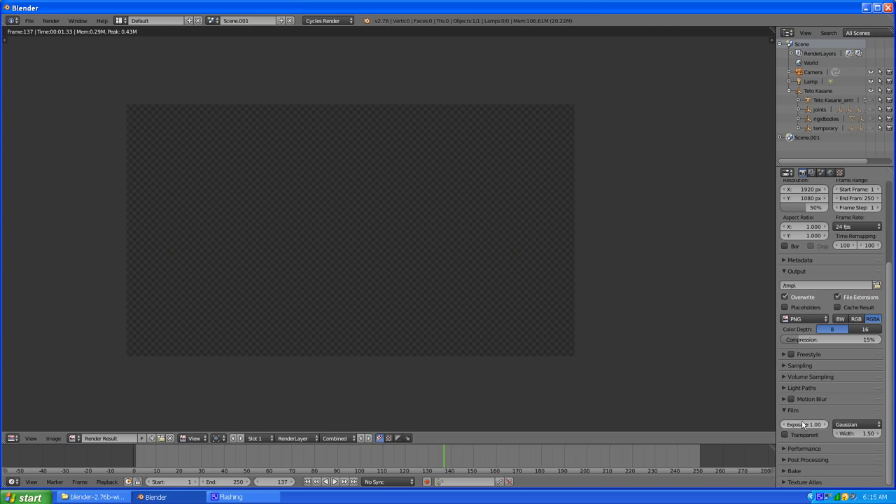
scroll(819, 207, "up", 5)
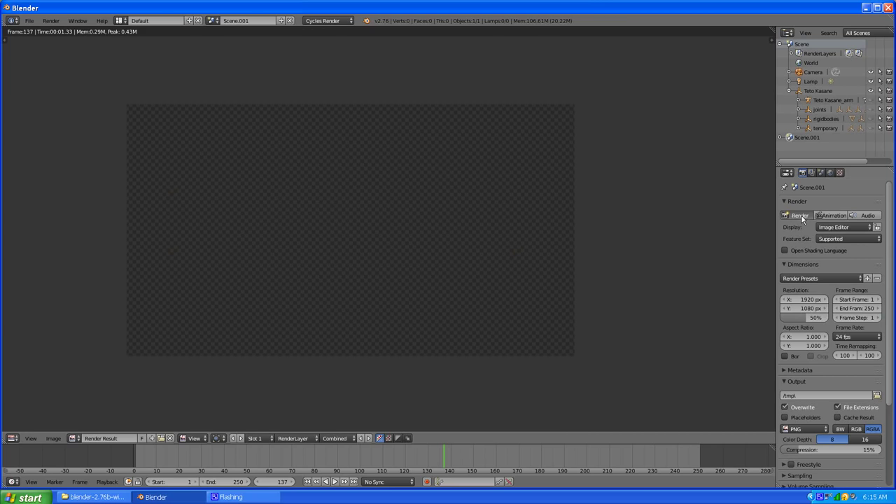
left_click(802, 216)
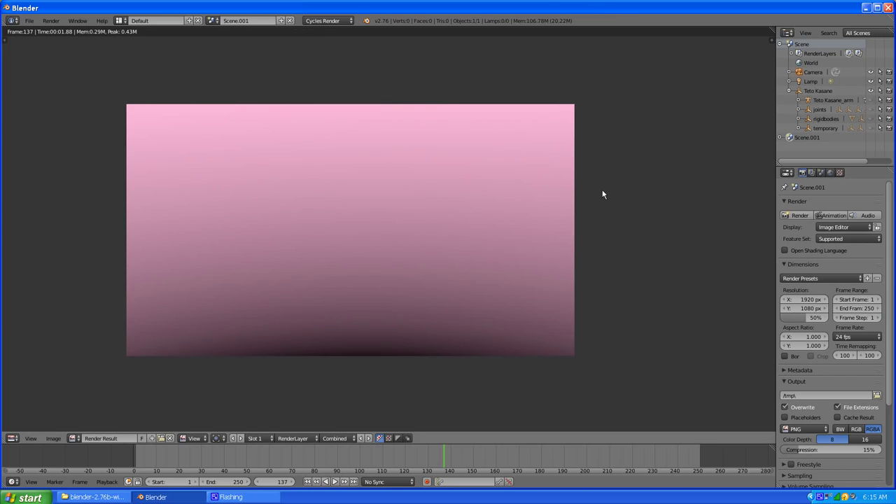
Switch back to the original scene, render it, and check its Transparent film option against the rendered image
left_click(211, 21)
left_click(219, 32)
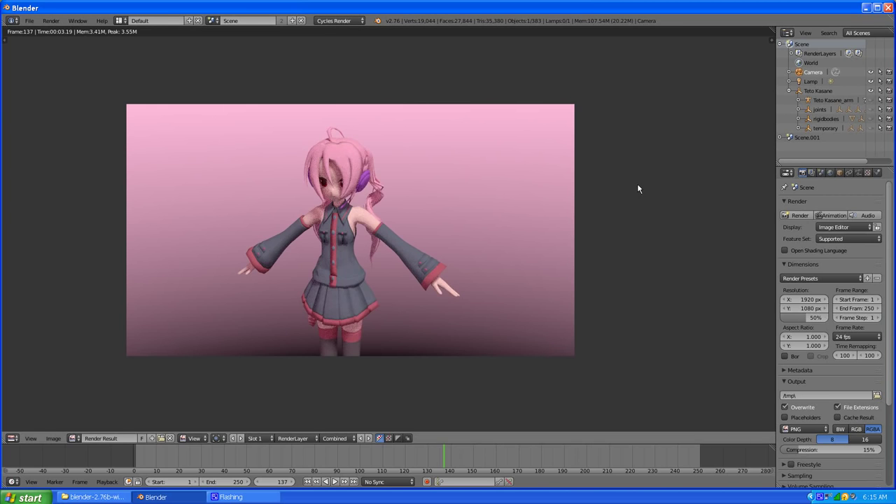
scroll(818, 375, "down", 5)
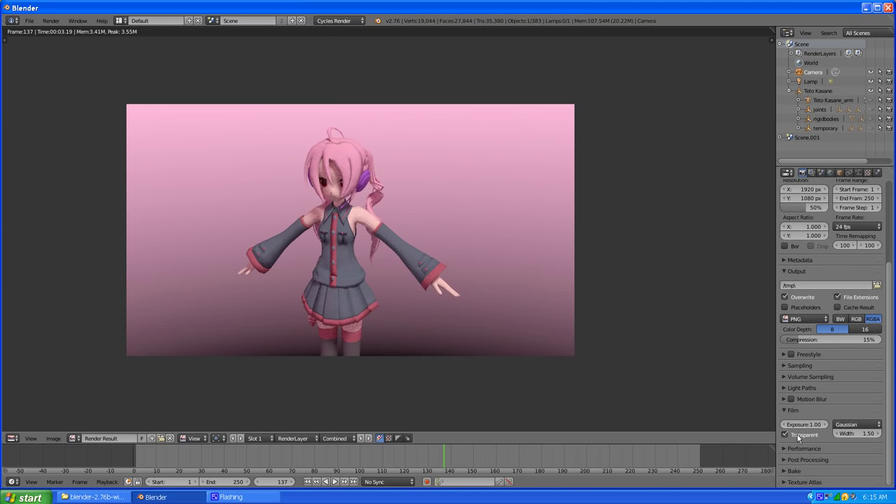
scroll(351, 214, "up", 2)
scroll(386, 201, "down", 2)
scroll(385, 201, "down", 1)
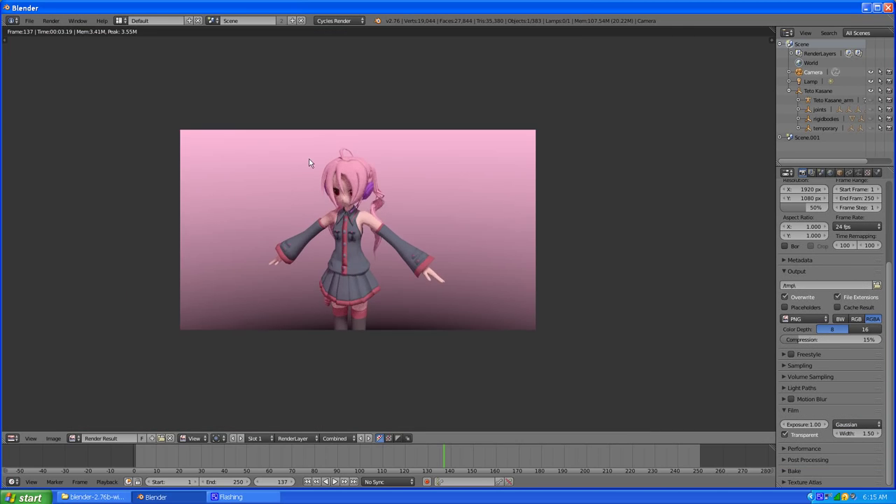
scroll(311, 162, "up", 2)
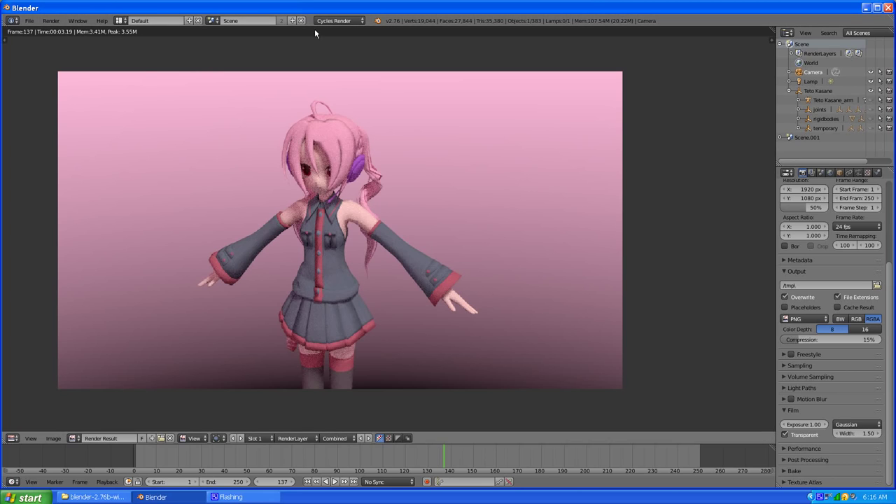
Change to the Compositing screen layout and look at Scene.001's node tree before returning to the original scene
left_click(120, 21)
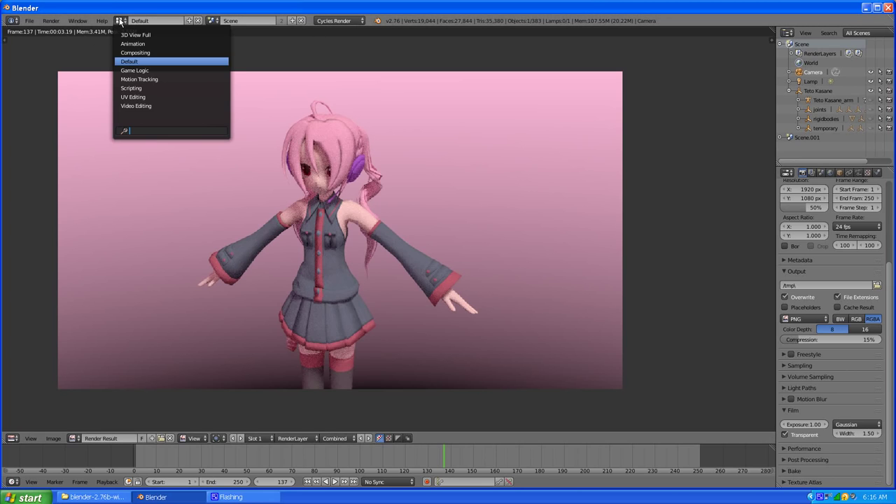
left_click(135, 52)
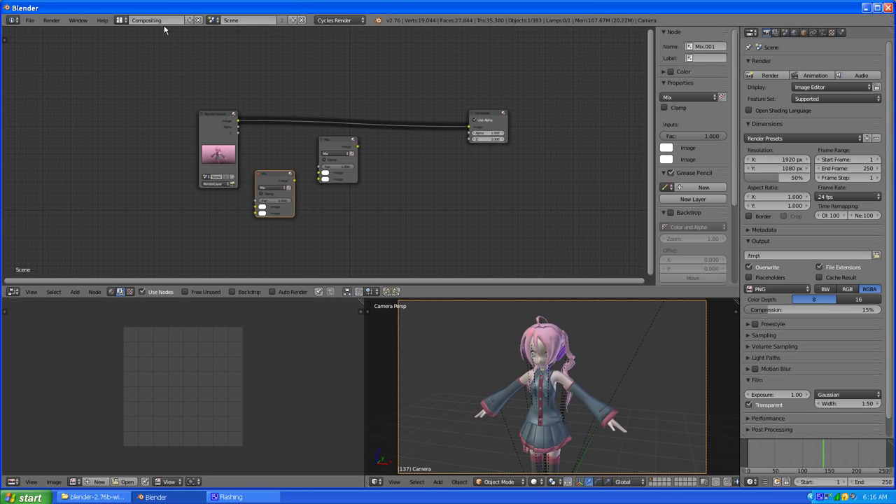
left_click(212, 19)
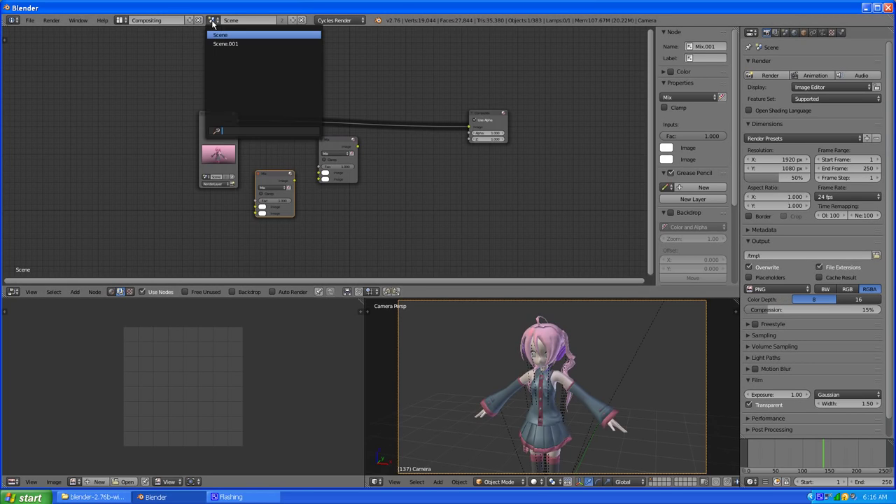
left_click(210, 44)
left_click(212, 19)
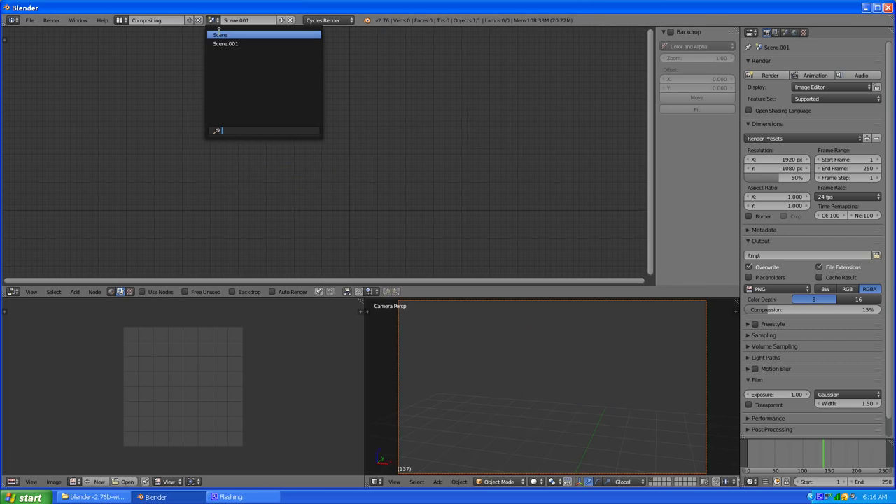
left_click(220, 35)
Move both unconnected Mix nodes above the link between the Render Layers and Composite nodes
scroll(306, 127, "up", 4)
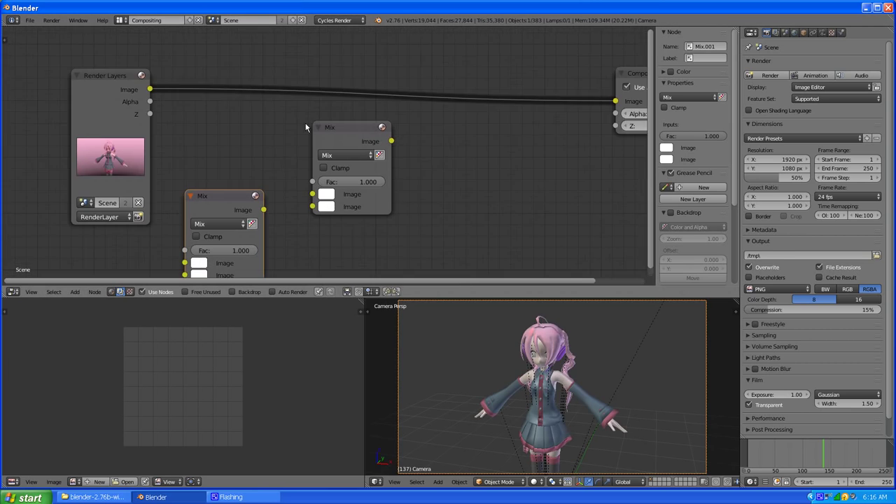
scroll(310, 126, "down", 2)
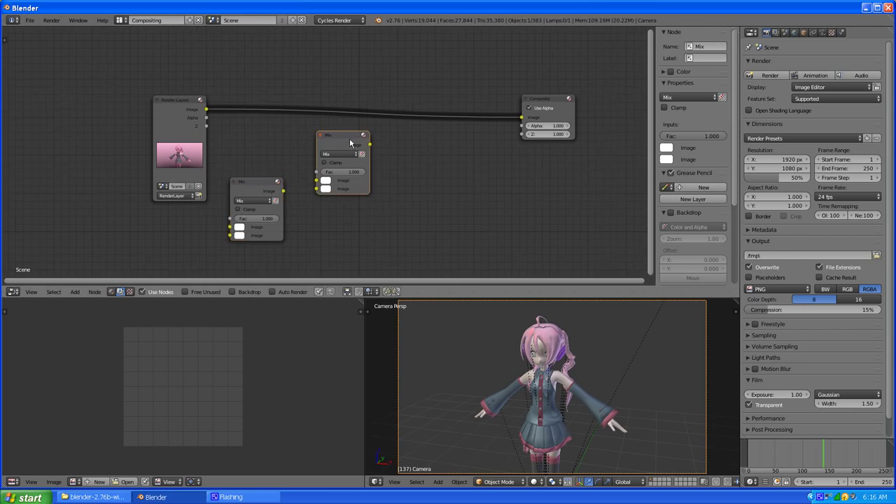
left_click_drag(350, 138, 421, 284)
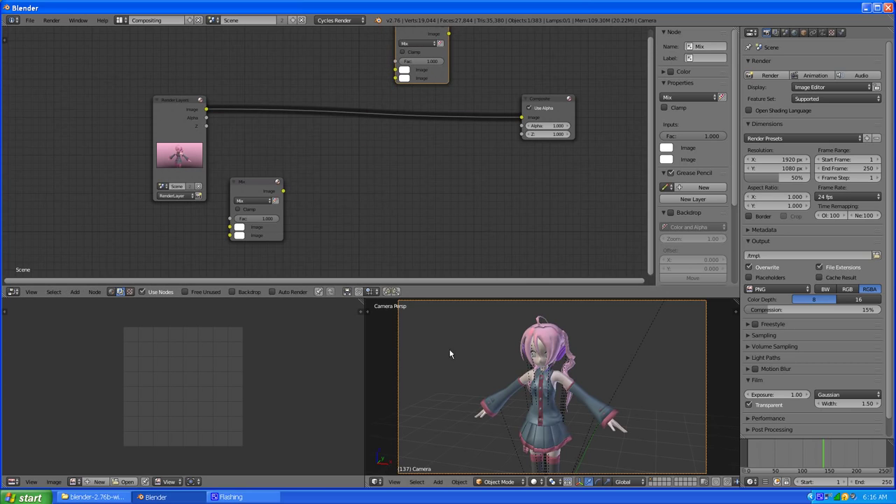
scroll(347, 222, "up", 1)
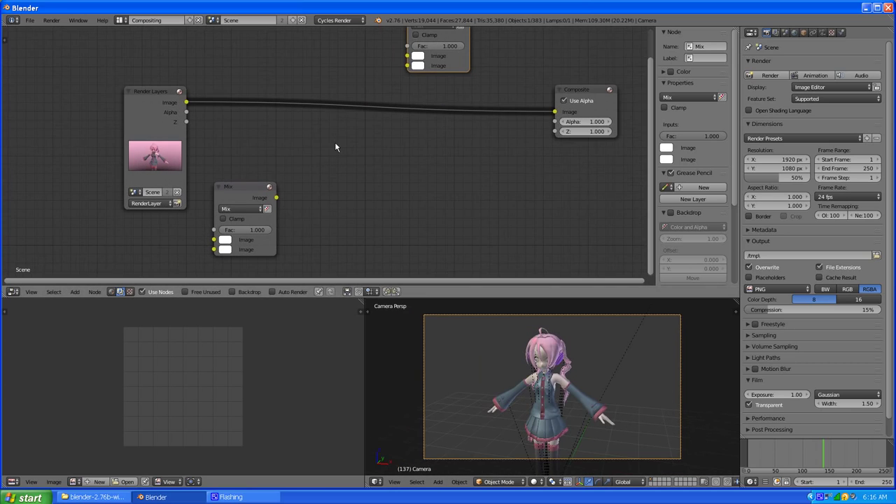
middle_click_drag(335, 147, 340, 213)
left_click_drag(250, 253, 268, 84)
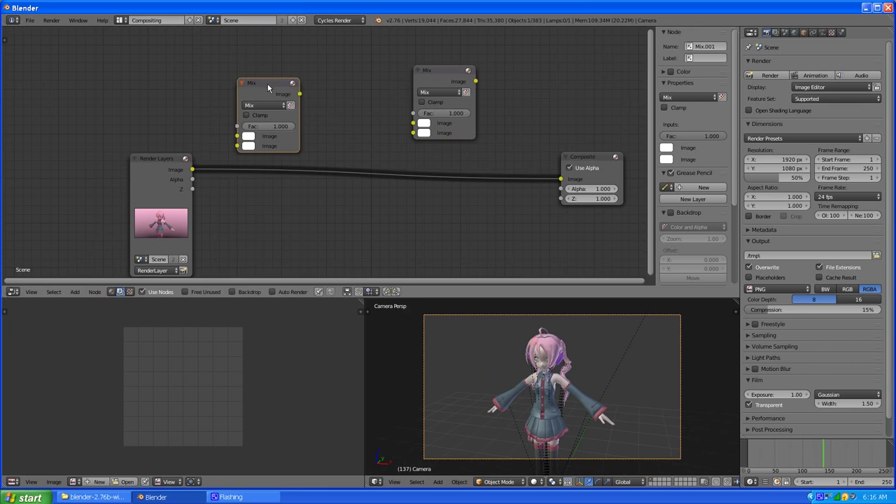
scroll(334, 197, "down", 2)
scroll(325, 182, "up", 2)
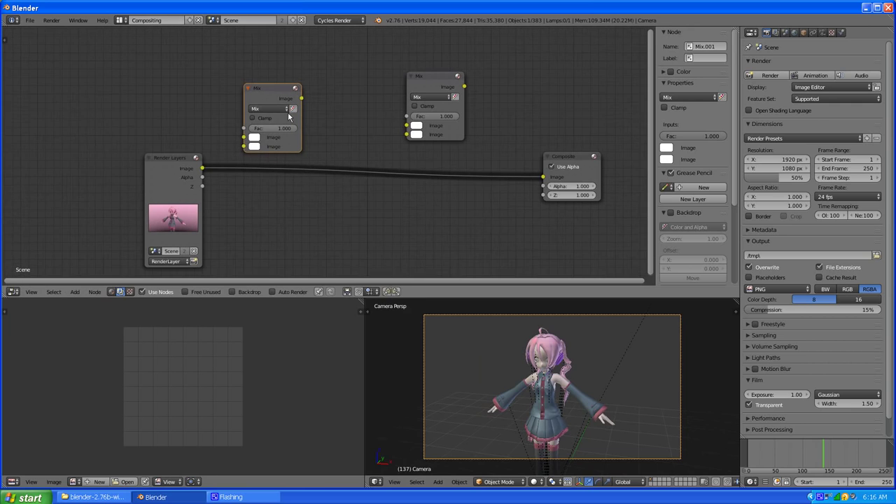
Move the Mix node nearest the Composite node farther up and away from the other Mix node
scroll(321, 112, "up", 2)
middle_click_drag(414, 90, 376, 117)
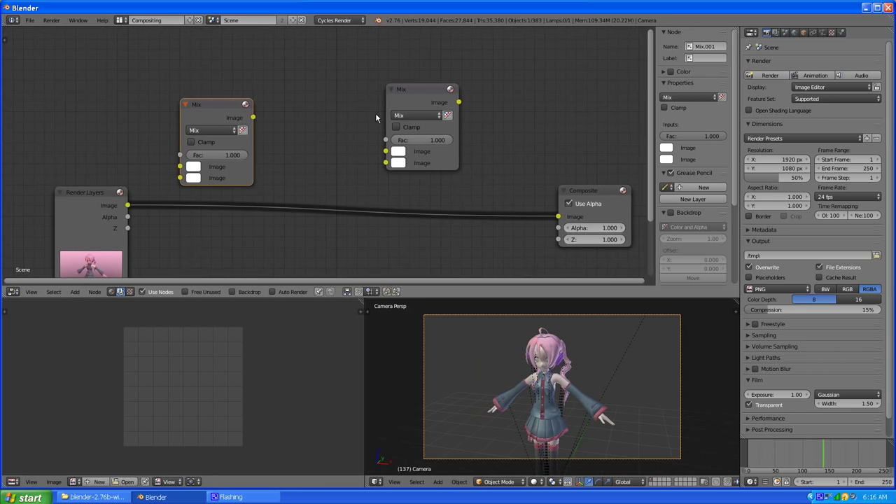
left_click_drag(408, 90, 447, 58)
scroll(300, 119, "down", 3)
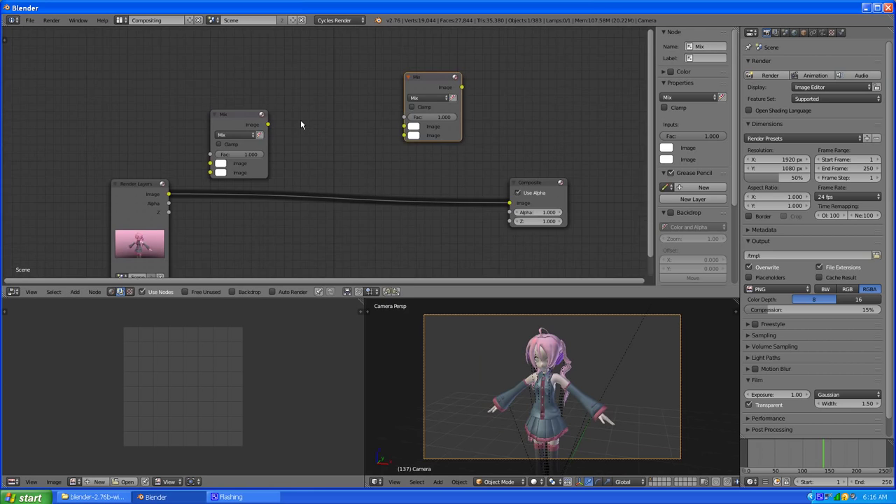
scroll(296, 138, "up", 1)
scroll(267, 182, "down", 2)
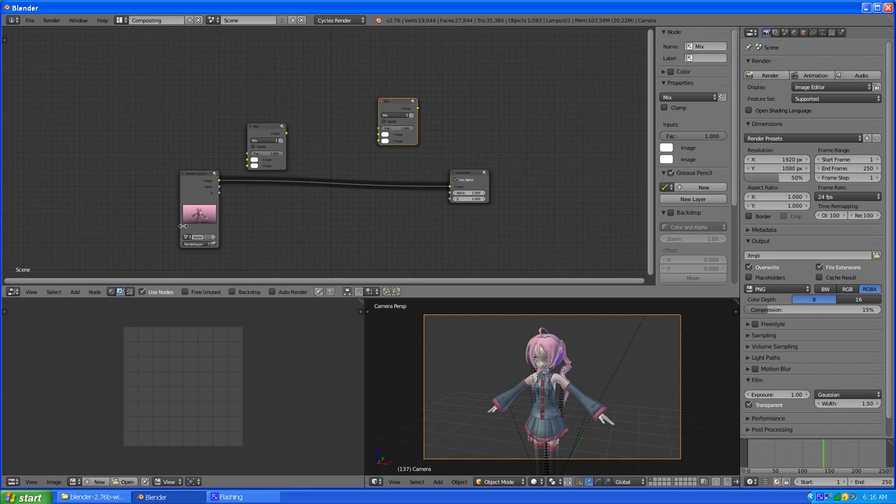
Add a second Render Layers input node below the existing nodes in the compositing tree
scroll(241, 217, "up", 1)
middle_click_drag(241, 217, 271, 142)
left_click(75, 291)
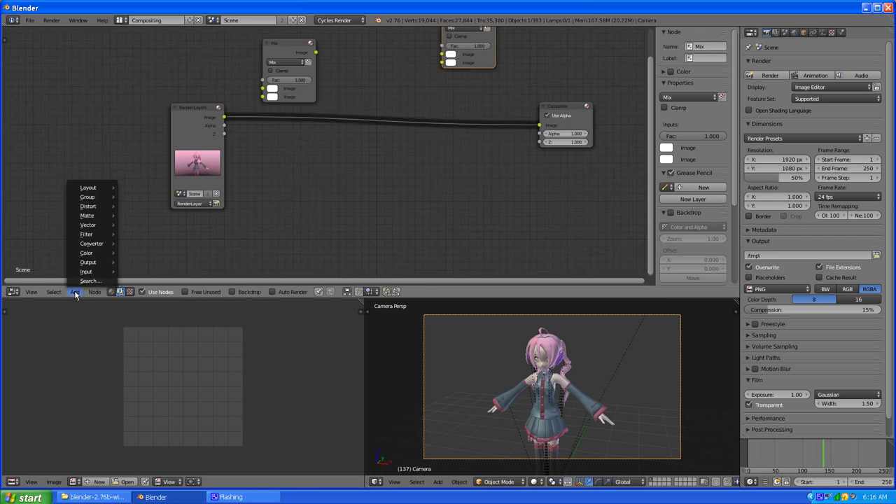
mouse_move(81, 261)
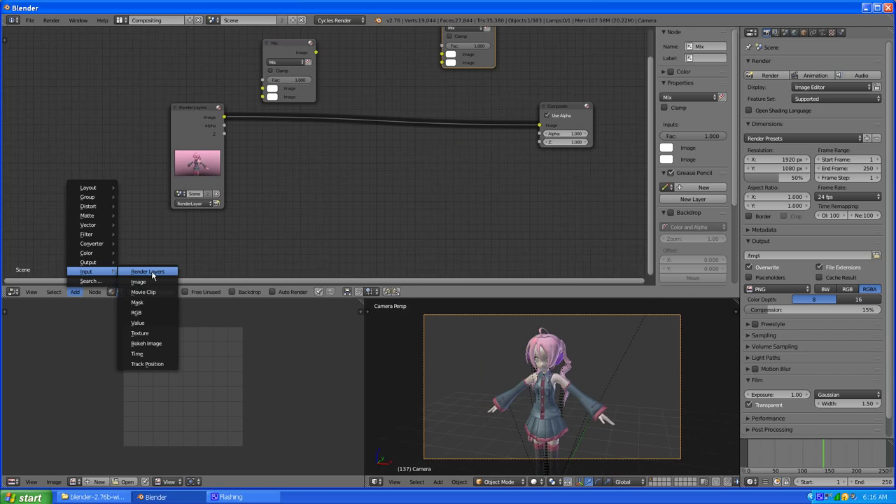
left_click(152, 275)
left_click(285, 206)
scroll(362, 185, "down", 2)
scroll(363, 185, "up", 1)
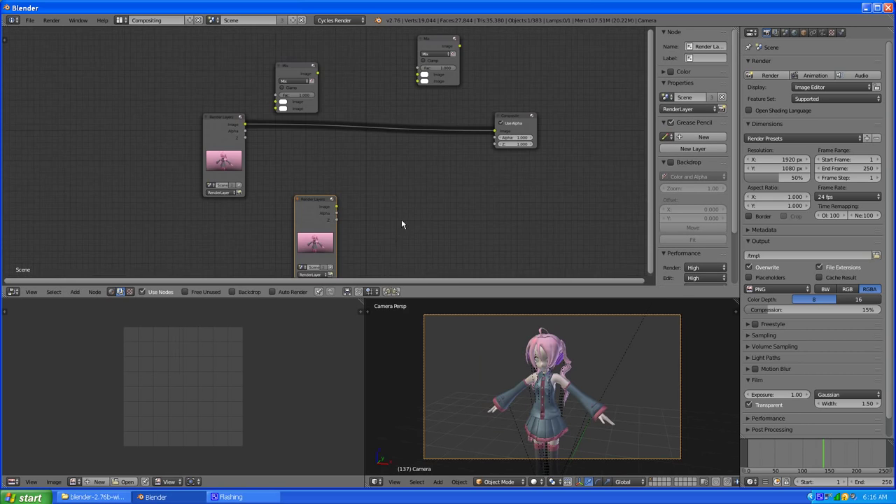
middle_click_drag(383, 243, 361, 176)
scroll(357, 184, "up", 4)
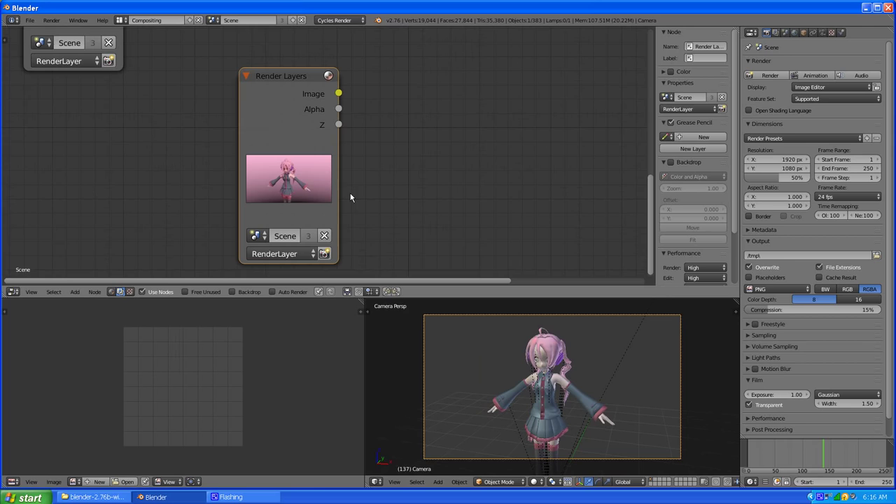
left_click(284, 255)
left_click(285, 221)
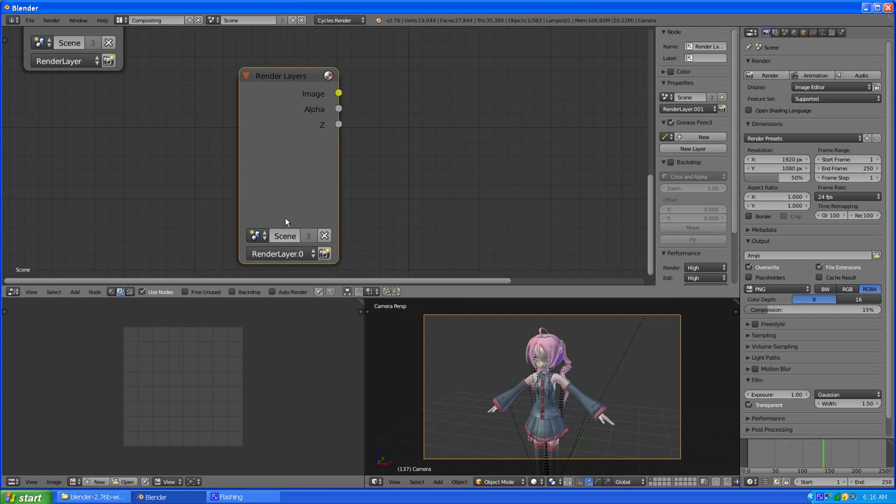
left_click(289, 254)
left_click(293, 238)
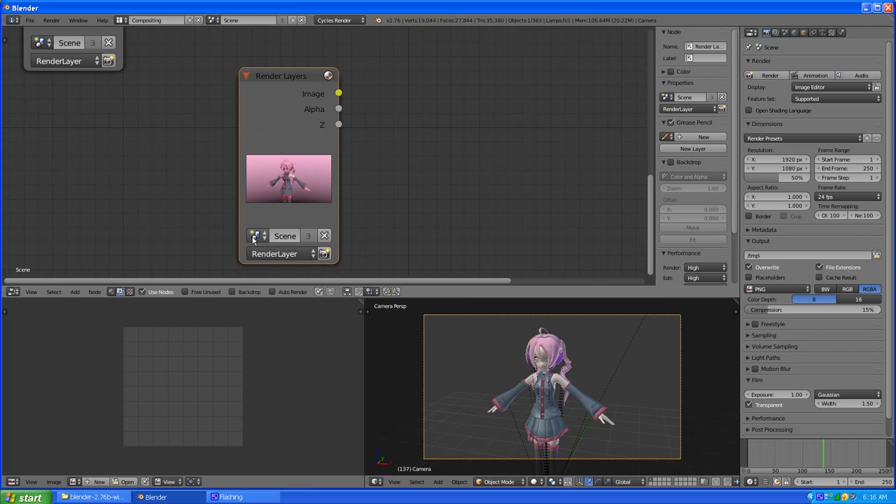
Set the new Render Layers node to use Scene.001 with its RenderLayer
left_click(254, 239)
left_click(280, 271)
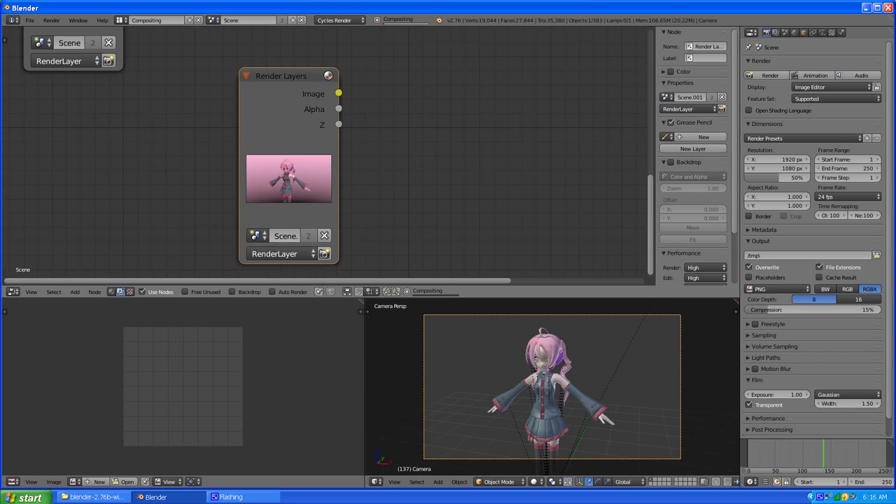
left_click(282, 254)
left_click(282, 256)
scroll(384, 202, "down", 1)
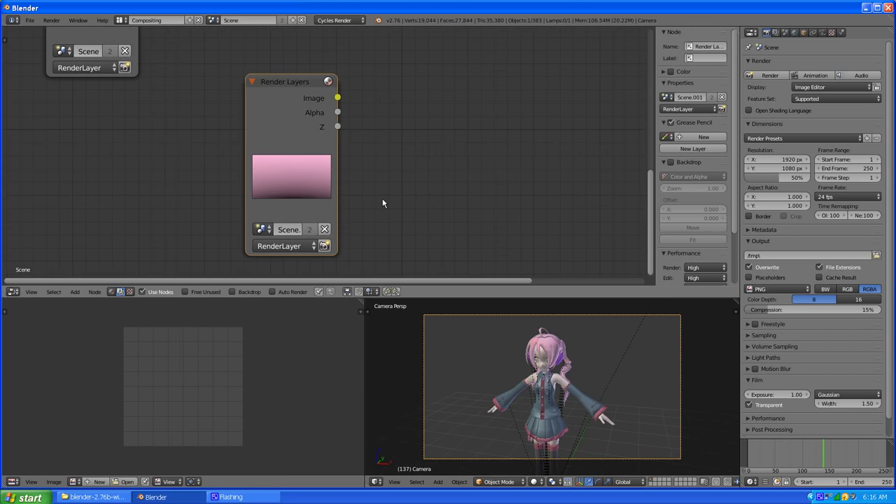
Move the Scene.001 Render Layers node farther along beneath the link, closer to the Composite node
scroll(336, 146, "down", 2)
middle_click_drag(402, 172, 430, 222)
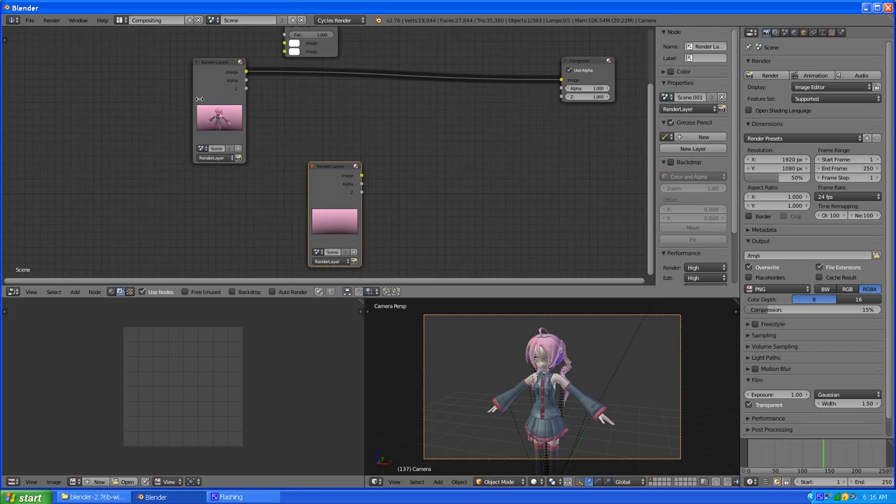
scroll(271, 112, "up", 2)
middle_click_drag(273, 112, 259, 205)
scroll(330, 169, "down", 1)
scroll(306, 166, "up", 2)
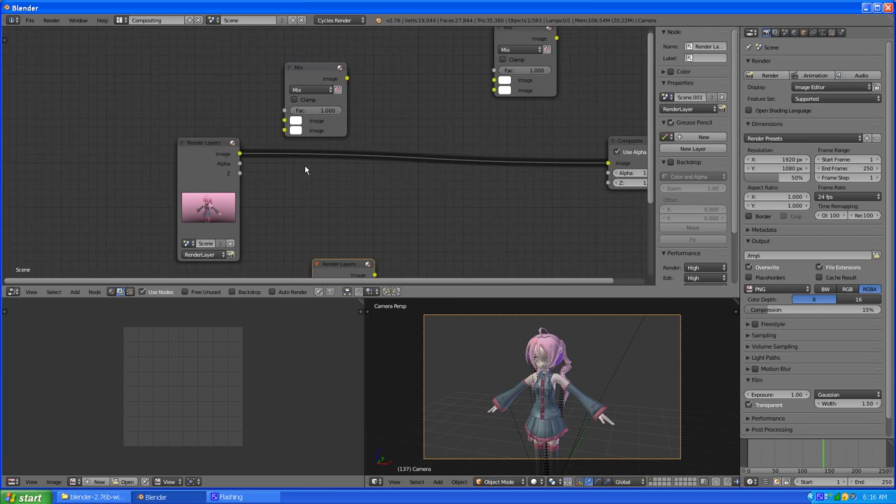
scroll(351, 160, "down", 1)
middle_click_drag(406, 94, 284, 101)
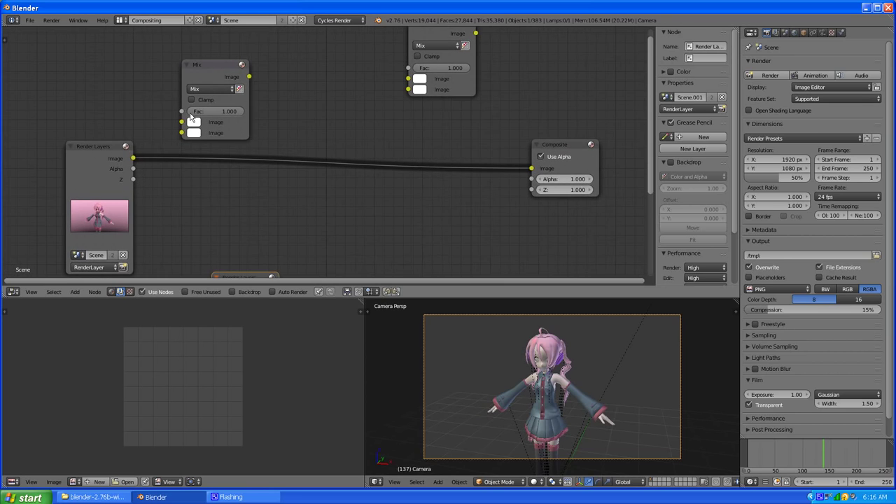
scroll(273, 158, "down", 2)
scroll(271, 256, "up", 1)
left_click_drag(260, 262, 409, 245)
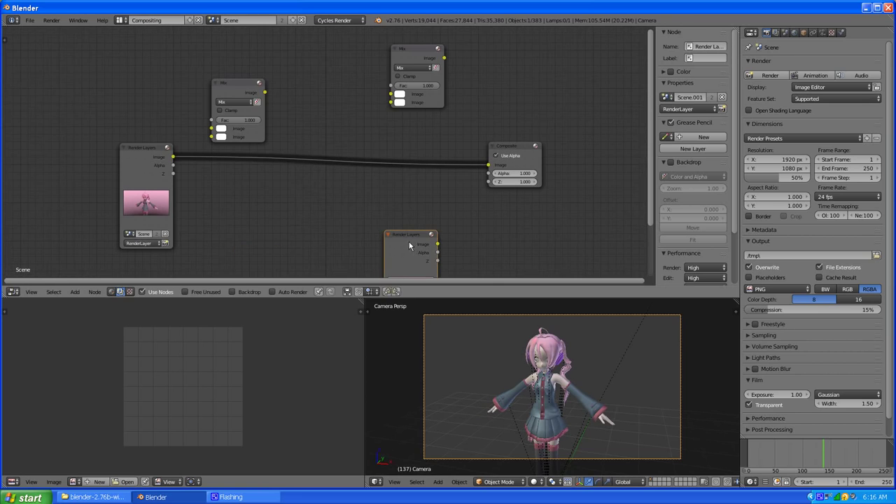
Spread the node layout by moving the Scene Render Layers node away from the Mix nodes and the Composite node well beyond the Scene.001 node
left_click_drag(143, 157, 82, 147)
scroll(199, 138, "down", 1)
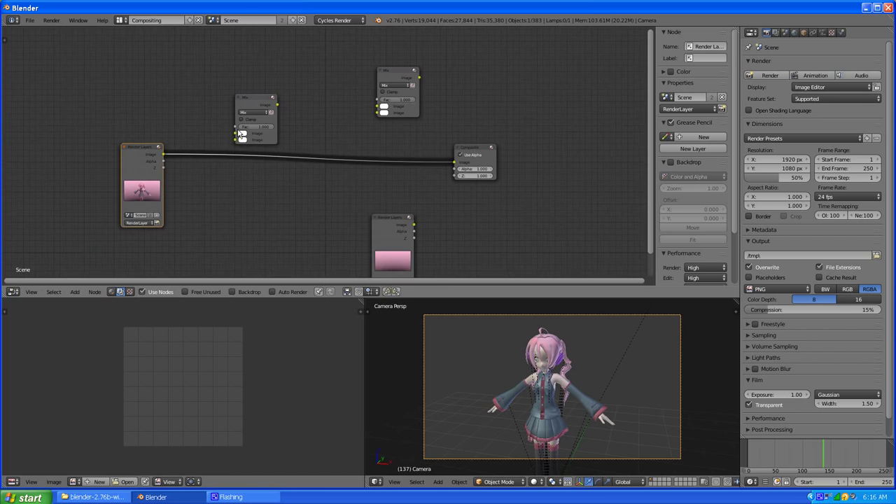
scroll(301, 126, "up", 1)
scroll(401, 168, "down", 2)
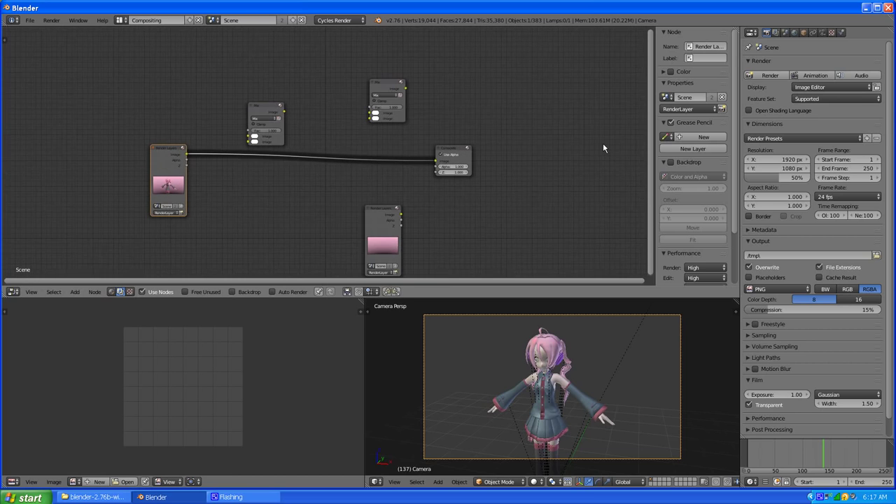
middle_click_drag(453, 154, 371, 149)
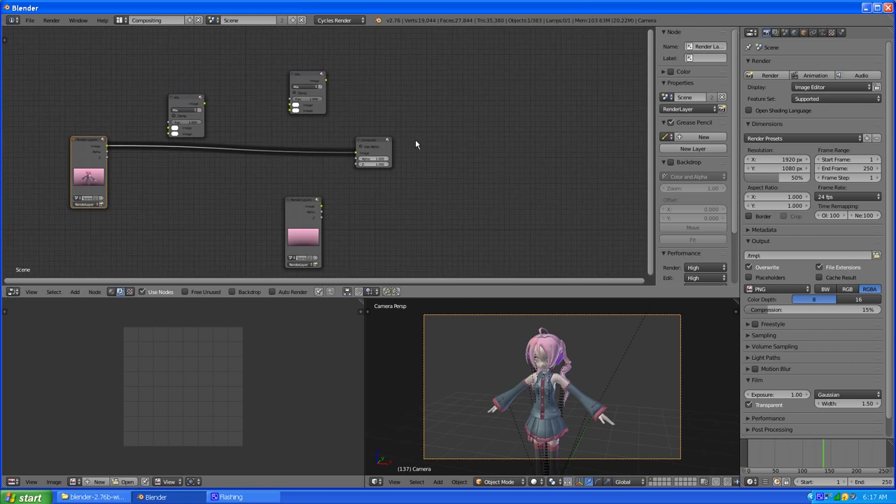
left_click_drag(363, 147, 514, 131)
scroll(495, 143, "up", 1)
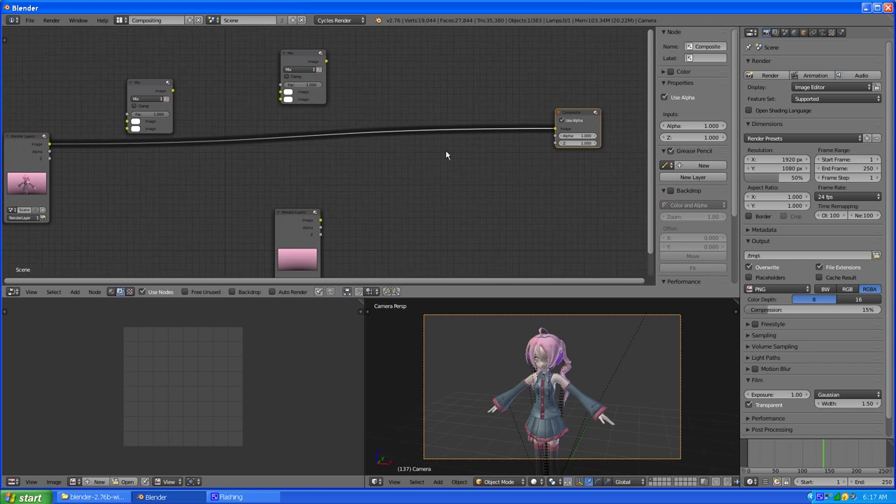
Add a reroute point on the link between the Scene Render Layers node and the Composite node, close to the Composite node
mouse_move(470, 93)
right_mouse_down("ctrl")
mouse_move(485, 164)
mouse_move(483, 145)
right_mouse_up("ctrl")
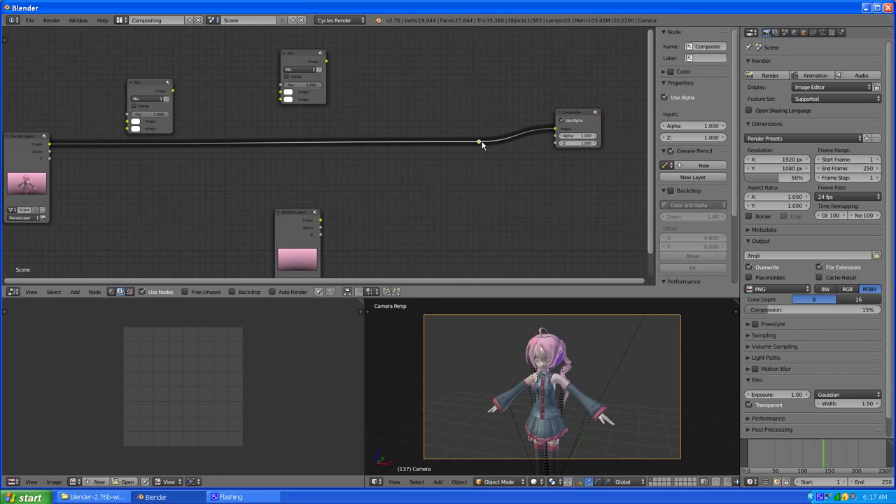
middle_click_drag(584, 155, 384, 146)
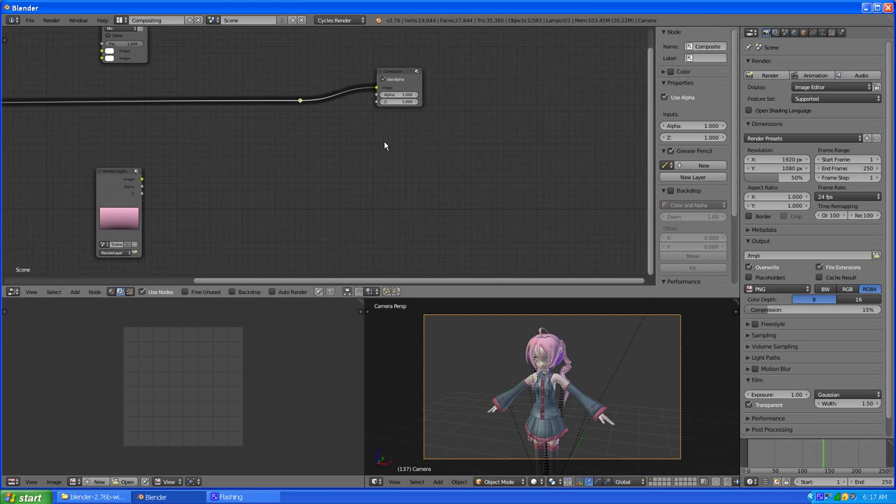
Add a Viewer output node and place it directly below the Composite node
left_click(75, 292)
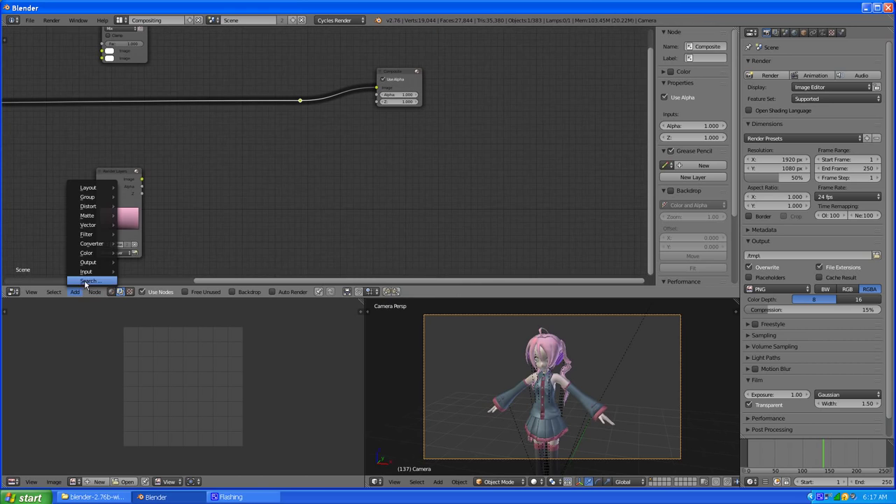
mouse_move(91, 268)
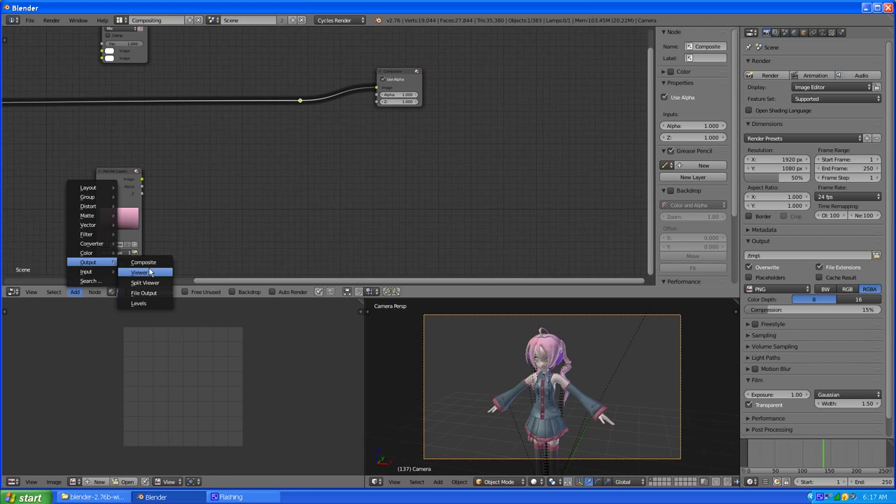
left_click(150, 272)
left_click(377, 120)
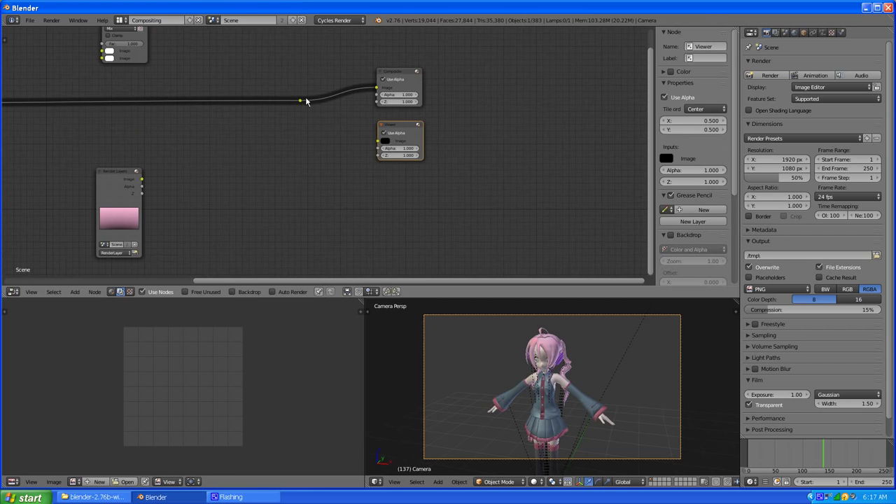
Link the reroute point to the Viewer node's Image input and move the reroute closer to the two output nodes
scroll(504, 105, "up", 3)
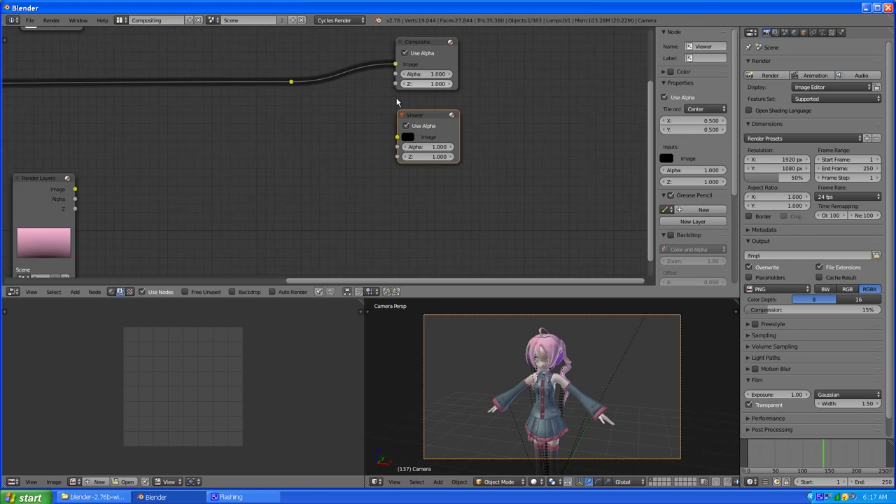
scroll(517, 124, "up", 1)
middle_click_drag(517, 124, 465, 190)
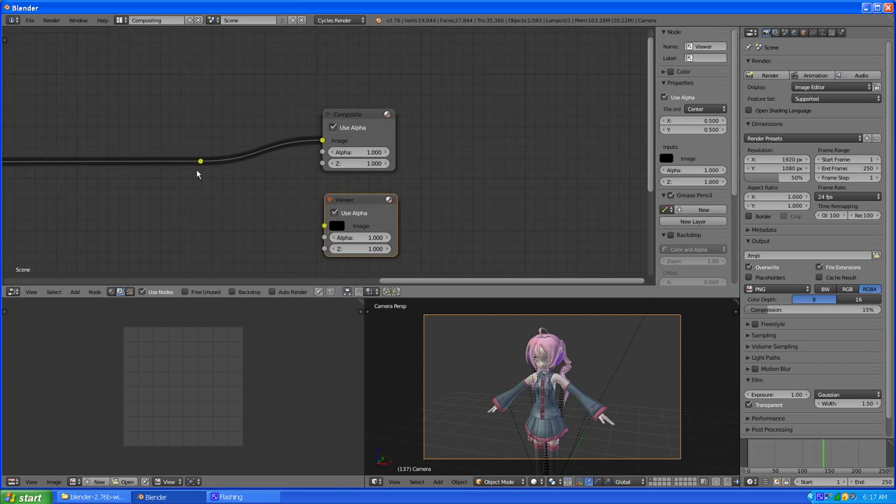
left_click(201, 162)
left_click_drag(200, 162, 324, 225)
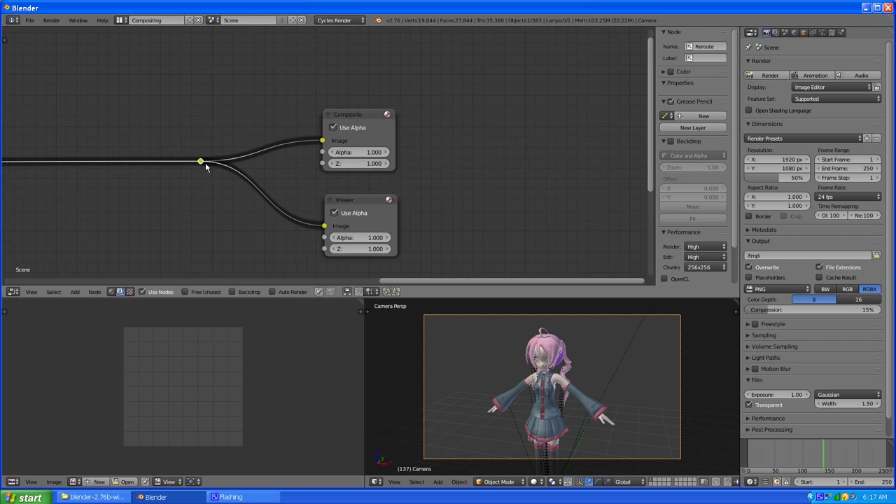
left_click_drag(205, 166, 295, 187)
scroll(322, 105, "down", 2)
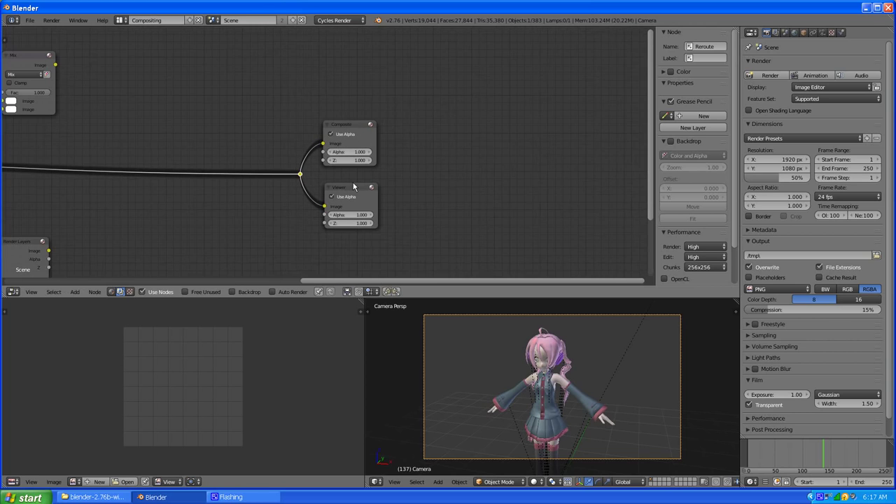
Join the reroute point, Composite node and Viewer node together in a frame
scroll(435, 199, "up", 3)
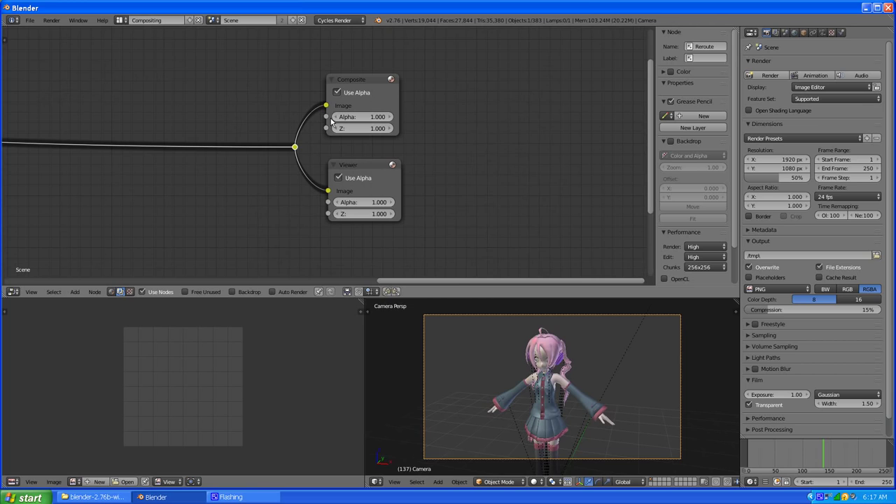
left_click(366, 93)
left_click(365, 90)
left_click_drag(246, 68, 437, 234)
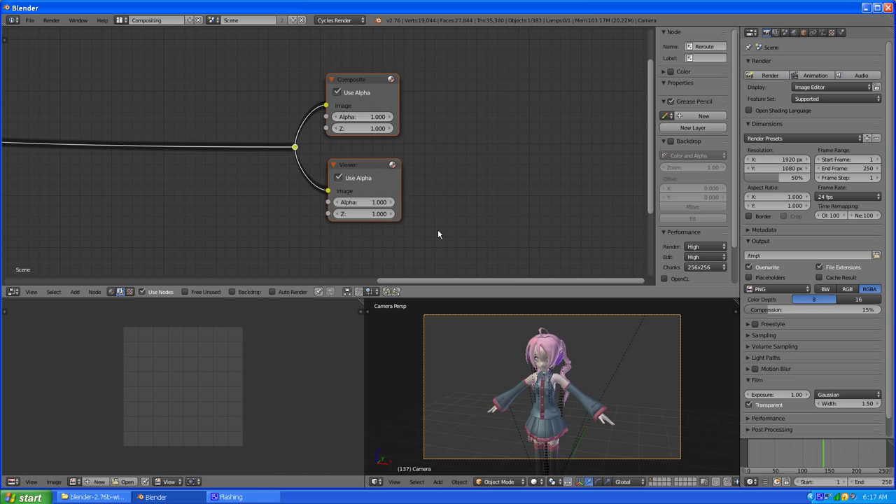
key("ctrl+j")
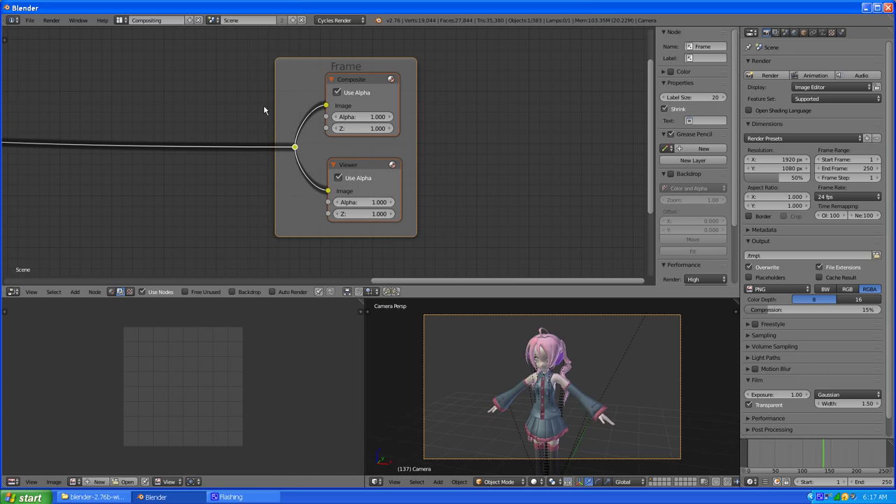
Move the framed output nodes further right, away from the Mix and Render Layers nodes
scroll(290, 87, "down", 2)
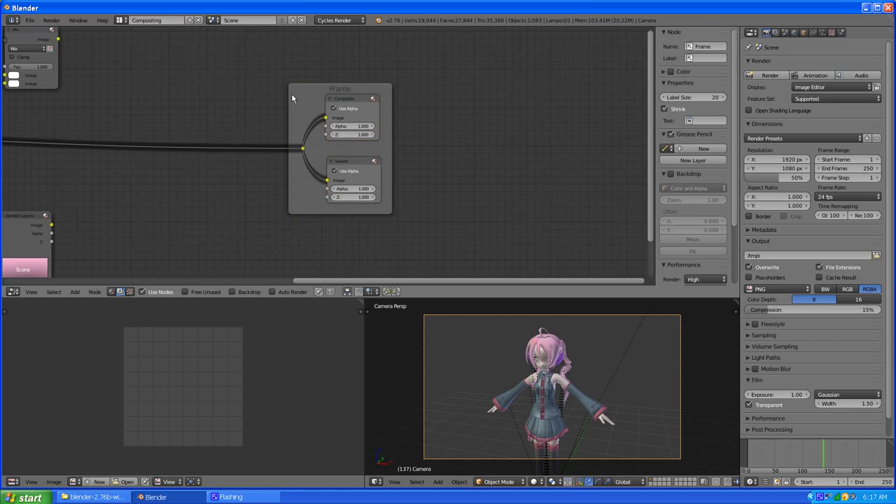
left_click(306, 103)
left_click_drag(300, 101, 408, 103)
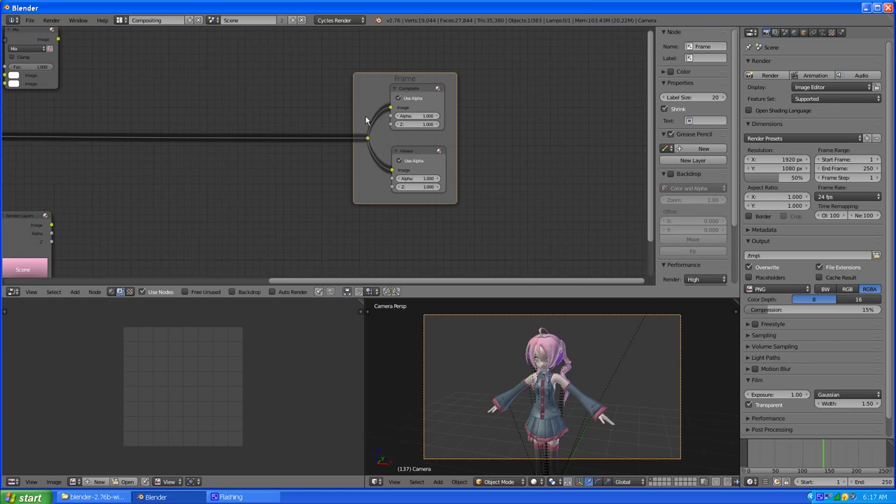
scroll(236, 148, "down", 2)
scroll(350, 138, "up", 2)
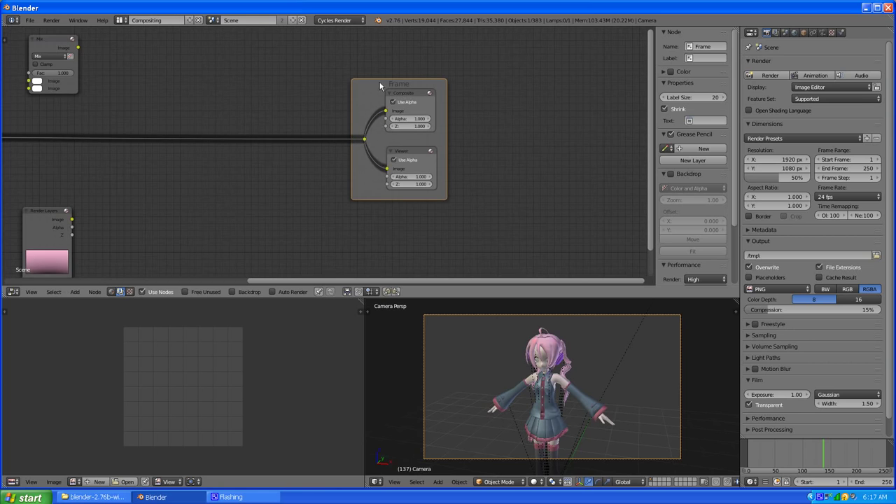
scroll(295, 149, "down", 2)
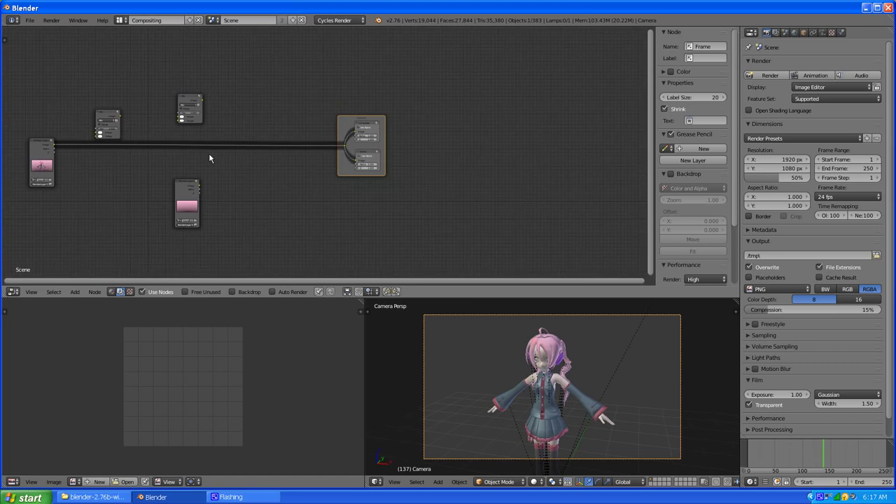
Move the Scene.001 Render Layers node left, beneath the gap between the two Mix nodes
scroll(174, 142, "up", 1)
middle_click_drag(174, 142, 272, 155)
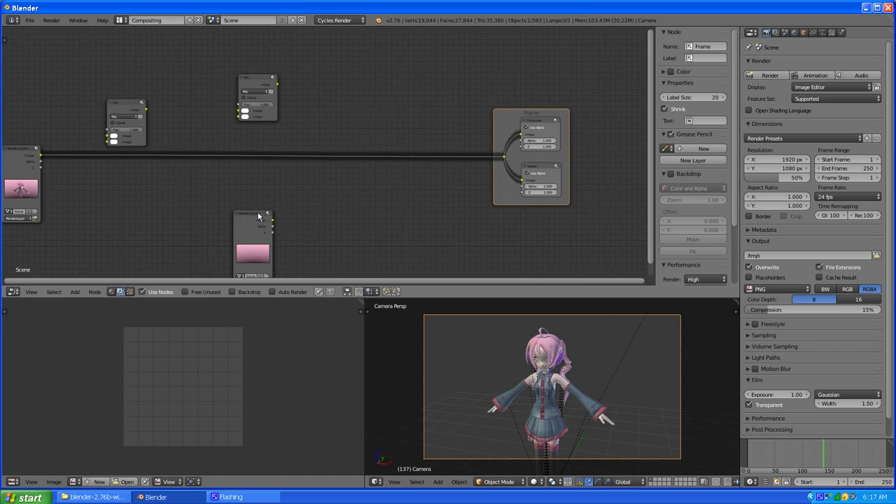
left_click_drag(249, 219, 169, 229)
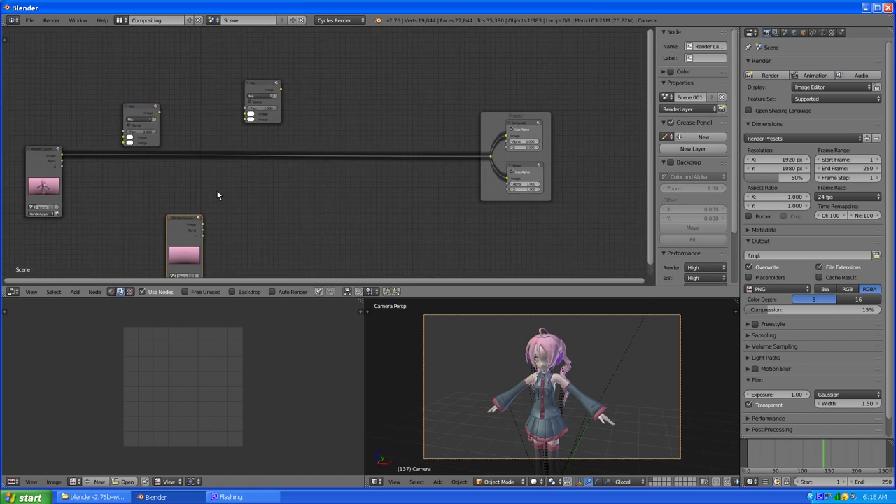
scroll(149, 103, "up", 1)
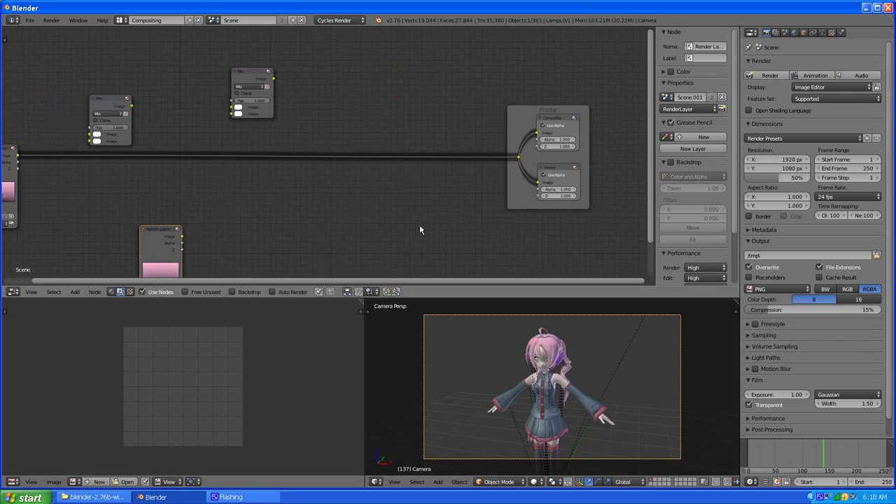
Enable the node editor's backdrop and render the current frame
left_click(233, 292)
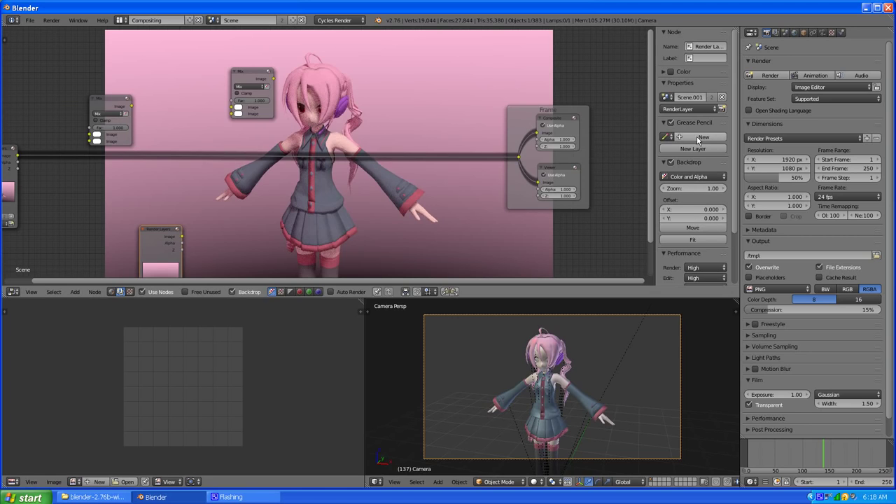
scroll(181, 201, "down", 1)
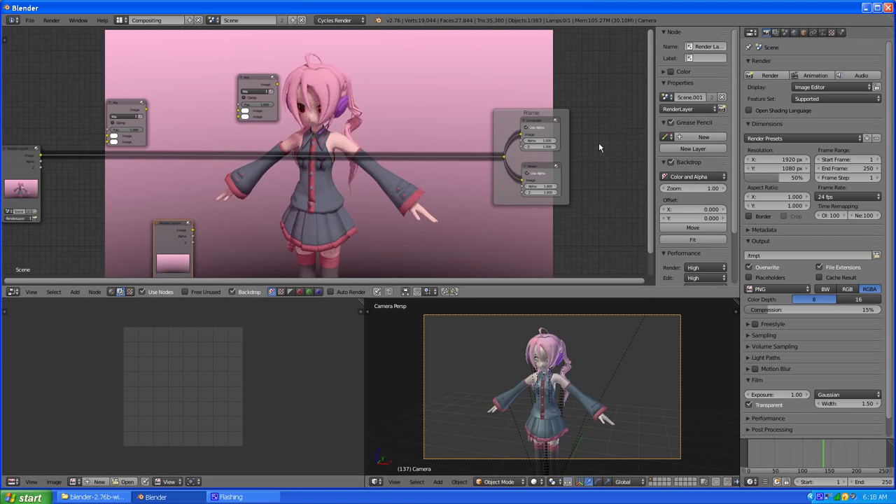
left_click(772, 75)
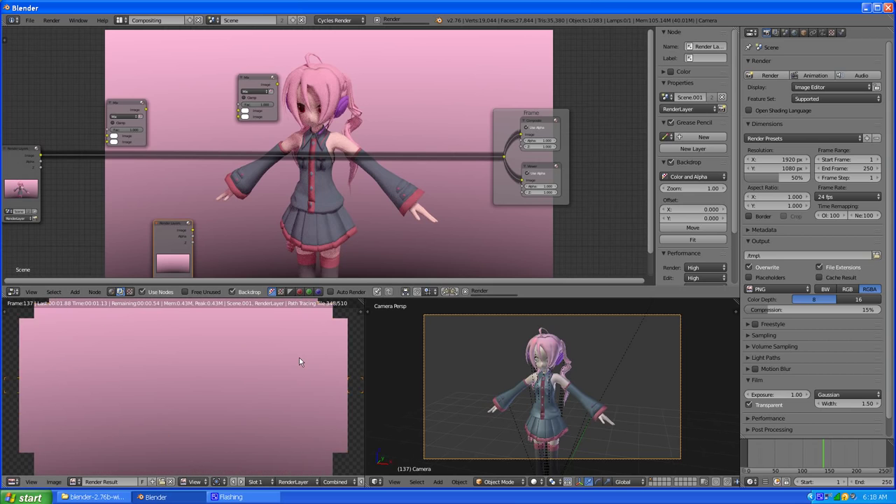
Examine the Render Layers previews and the node chain against the rendered backdrop
scroll(360, 164, "down", 2)
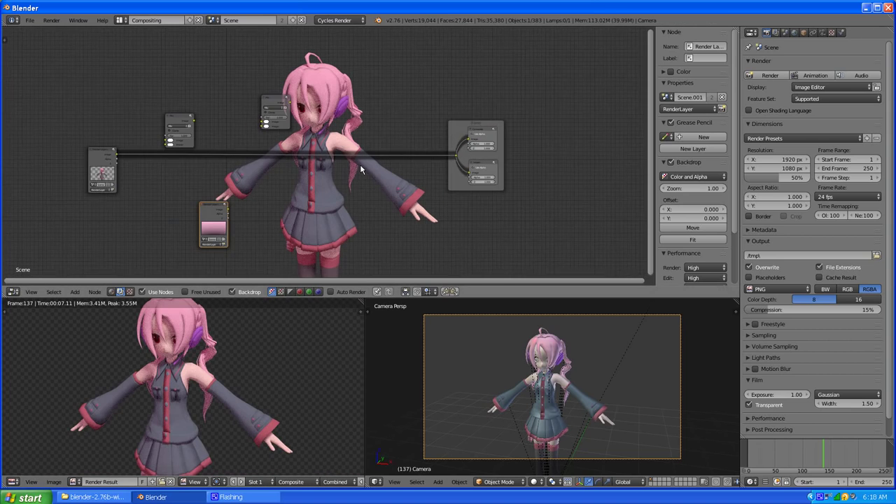
scroll(360, 164, "up", 1)
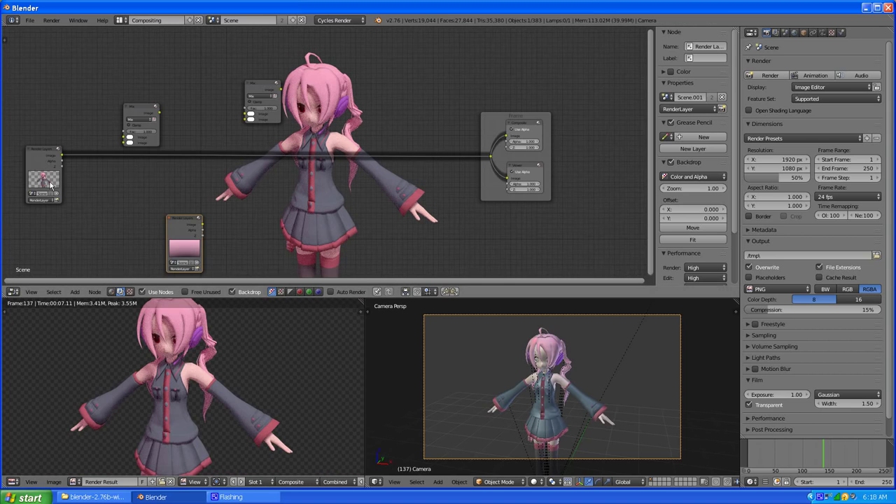
scroll(79, 201, "up", 1)
middle_click_drag(81, 199, 294, 201)
scroll(291, 203, "up", 4)
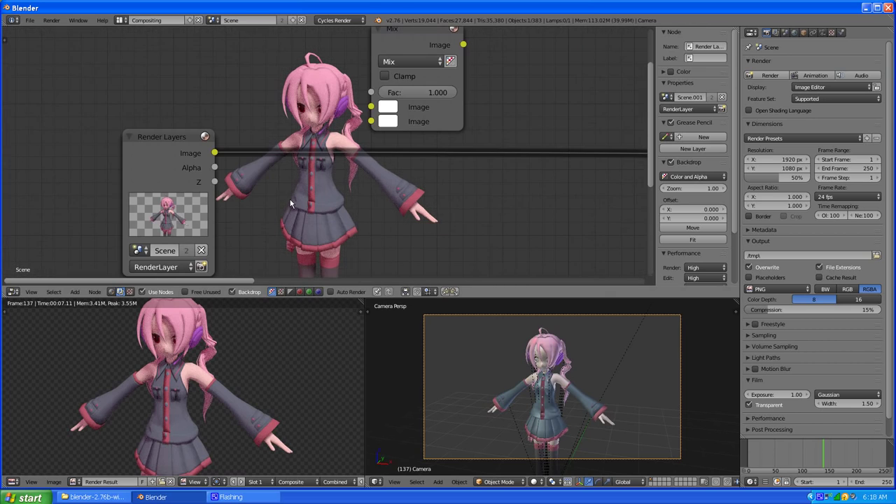
scroll(333, 169, "down", 2)
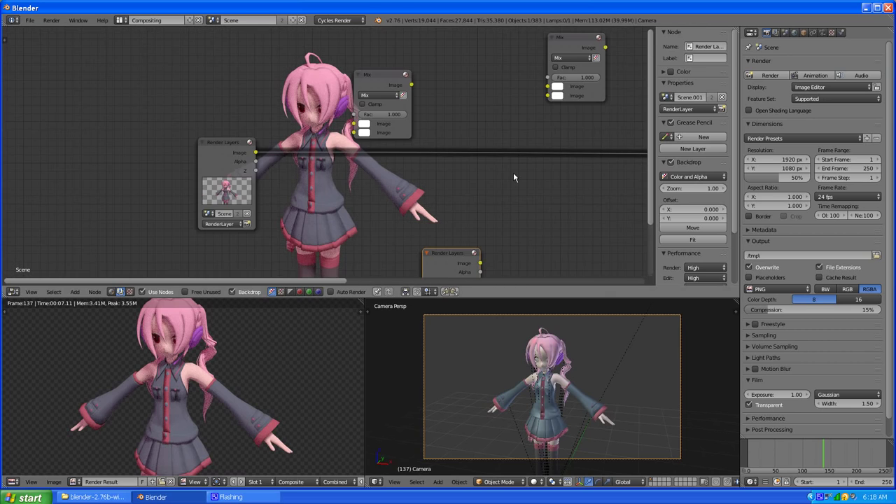
middle_click_drag(513, 172, 306, 125)
scroll(496, 125, "down", 1)
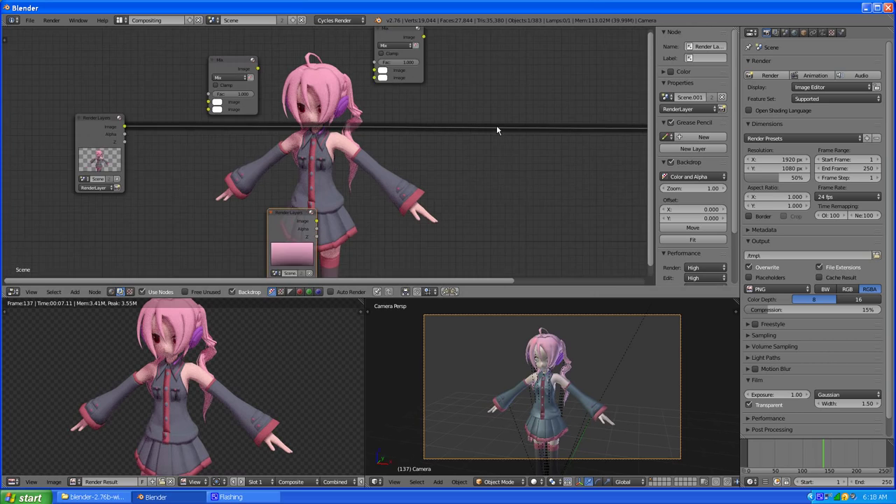
scroll(497, 125, "down", 2)
middle_click_drag(490, 160, 410, 161, "ctrl")
scroll(236, 202, "up", 2)
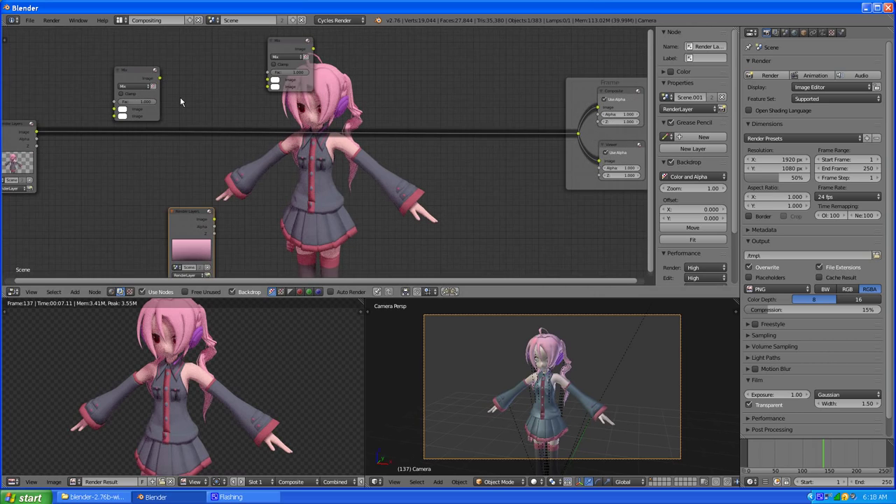
Shift the Scene.001 Render Layers node slightly left and move the second Mix node down beside it, below the main link
scroll(180, 101, "down", 2)
scroll(257, 129, "up", 1)
left_click_drag(195, 207, 166, 208)
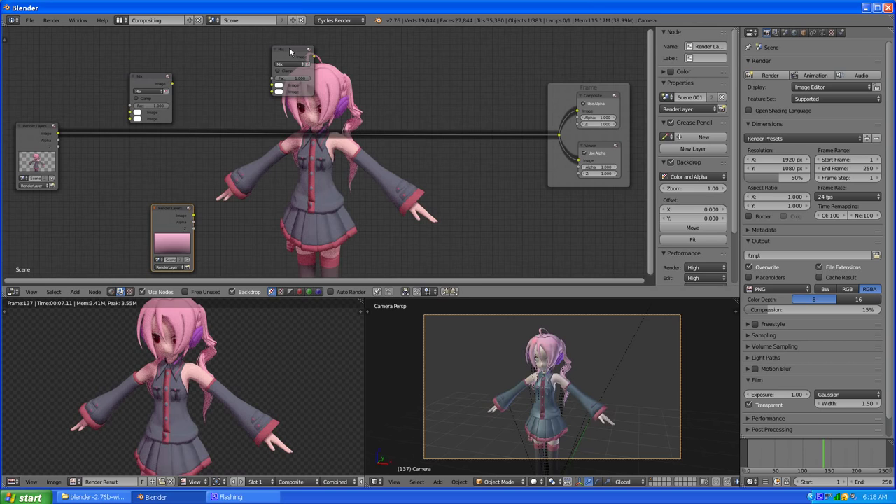
left_click_drag(290, 52, 308, 201)
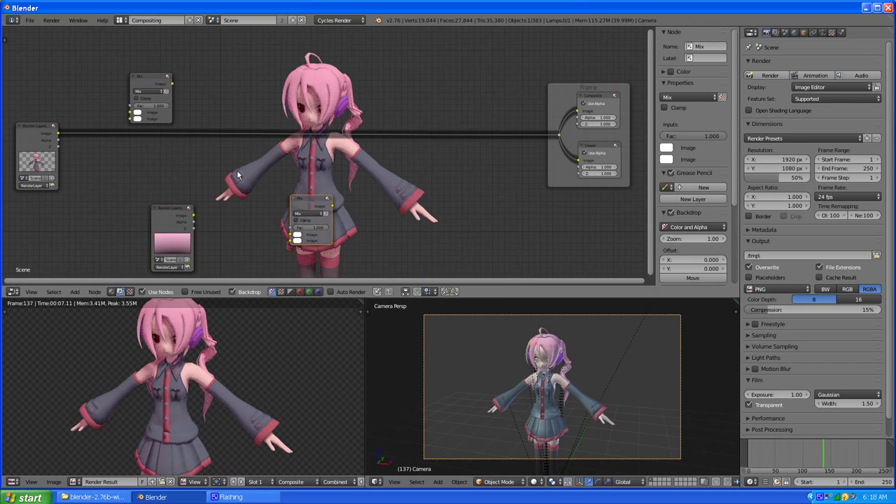
Insert an Alpha Over node into the link from the character's Render Layers node and reconnect the incoming link to its lower Image input
left_click(77, 291)
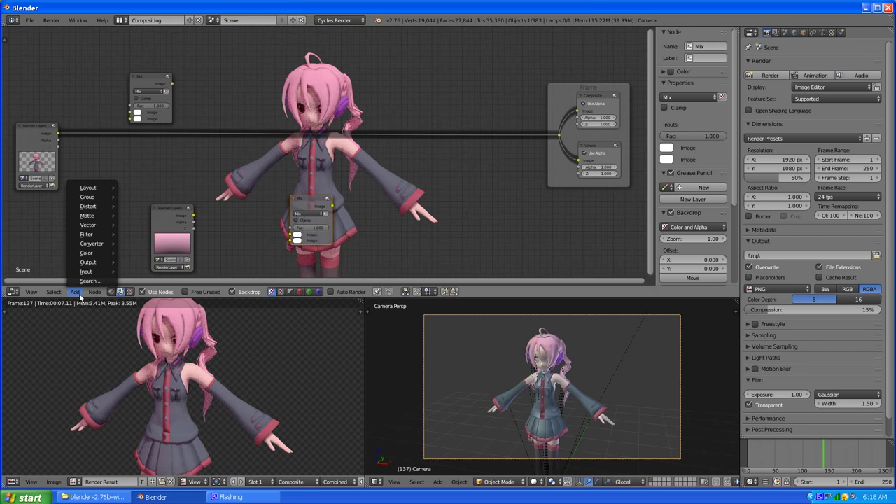
mouse_move(92, 272)
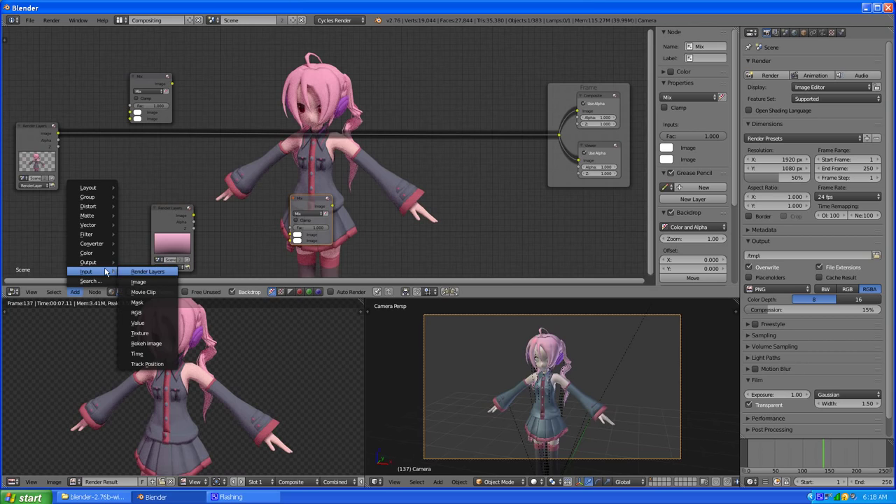
mouse_move(95, 256)
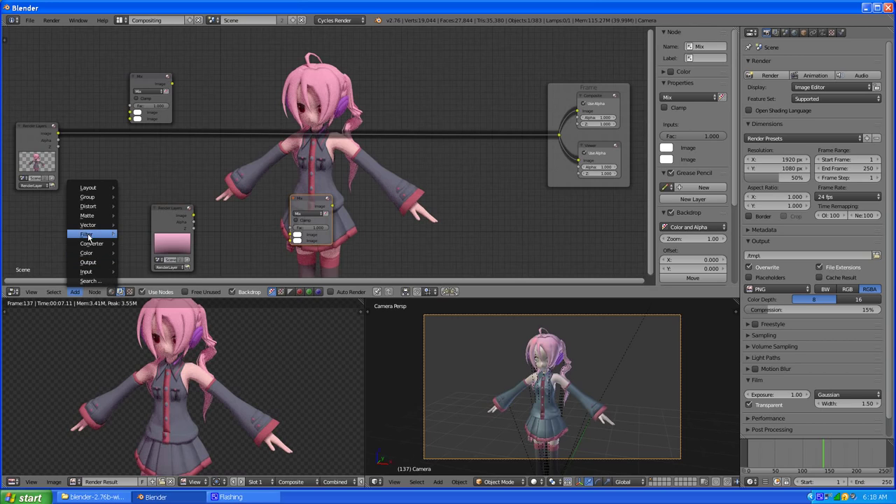
mouse_move(84, 224)
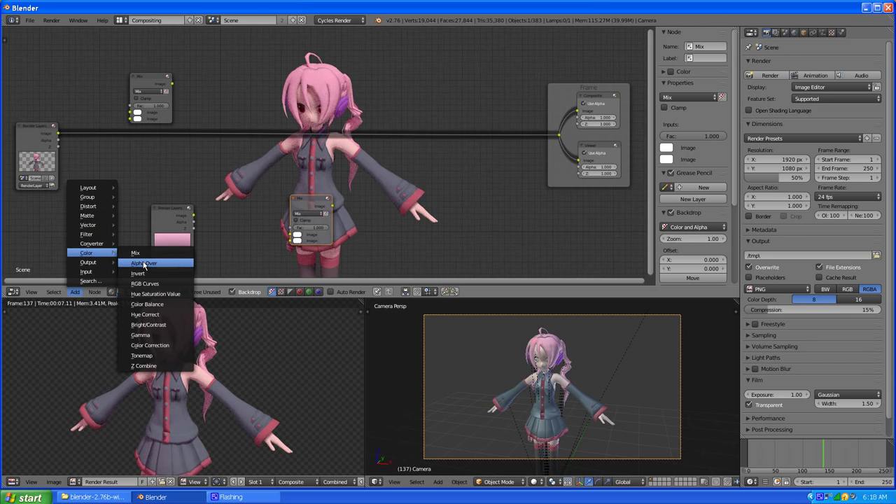
left_click(140, 263)
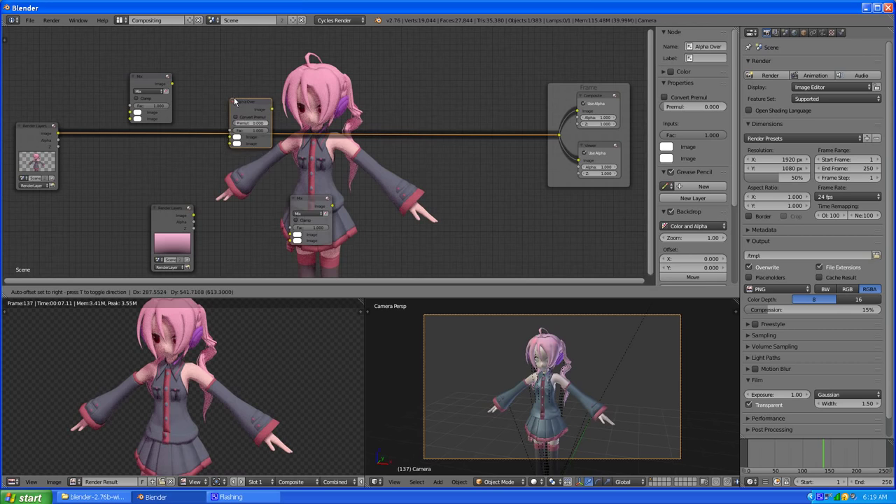
left_click(249, 100)
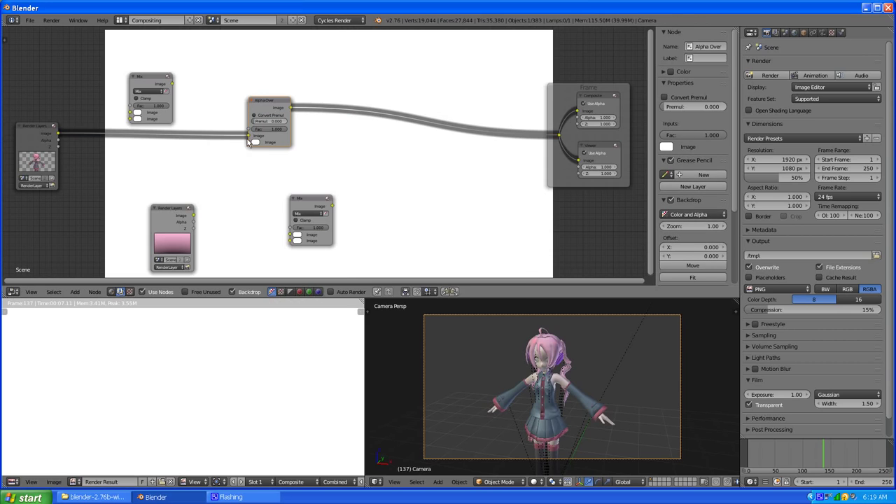
left_click_drag(248, 135, 250, 142)
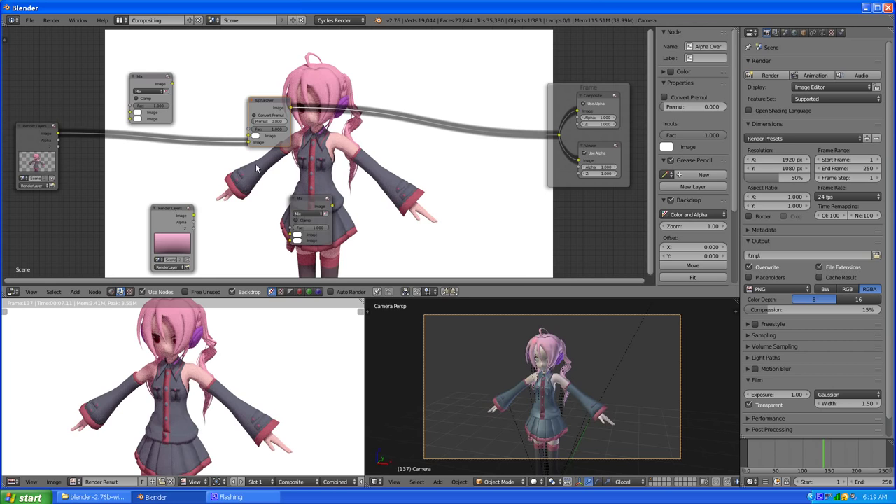
Move the first unused Mix node below the character's Render Layers node and connect the Scene.001 Render Layers image to Alpha Over's upper Image input
middle_click_drag(257, 168, 158, 200)
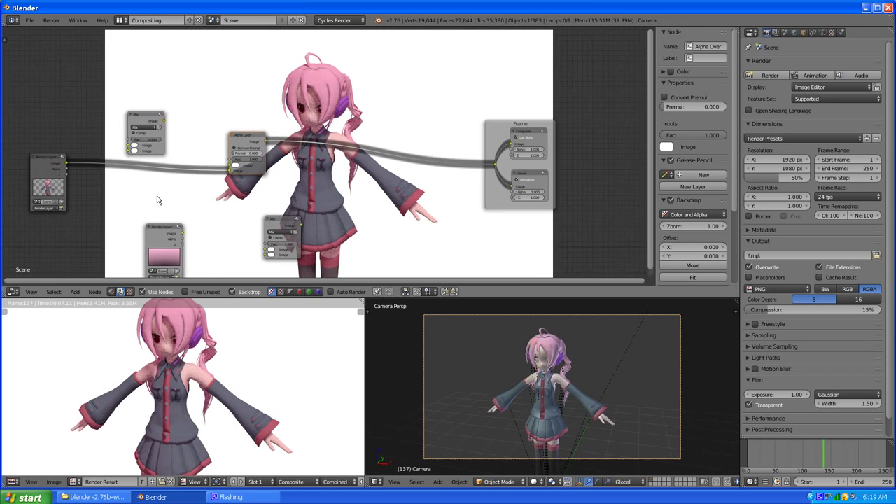
left_click_drag(141, 118, 94, 245)
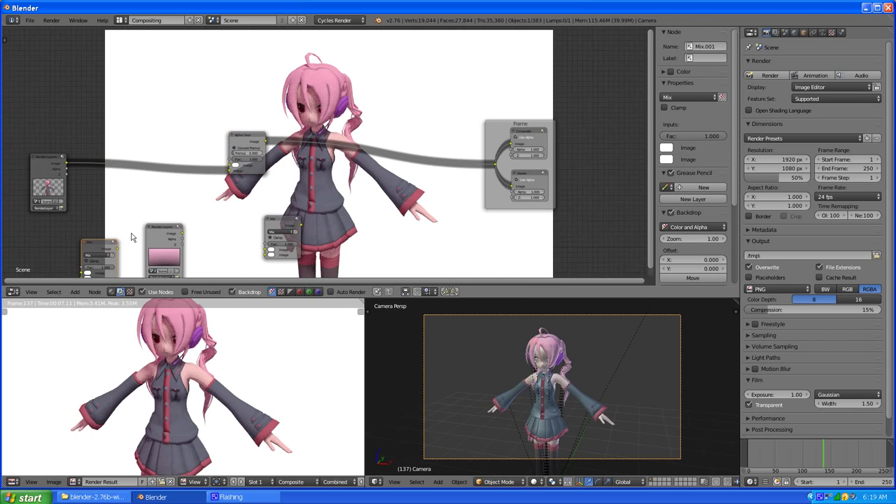
left_click_drag(161, 232, 203, 168)
key("Home")
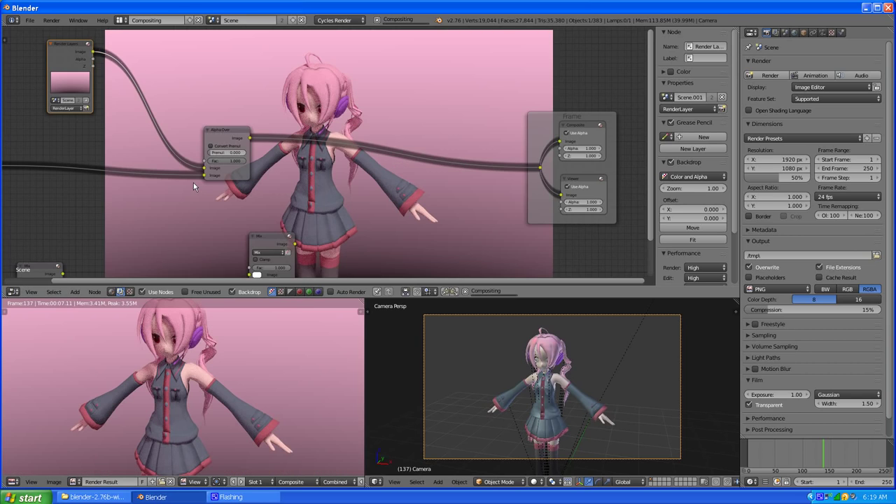
Move the Scene.001 Render Layers node farther up, above the character's Render Layers node
scroll(182, 179, "down", 2)
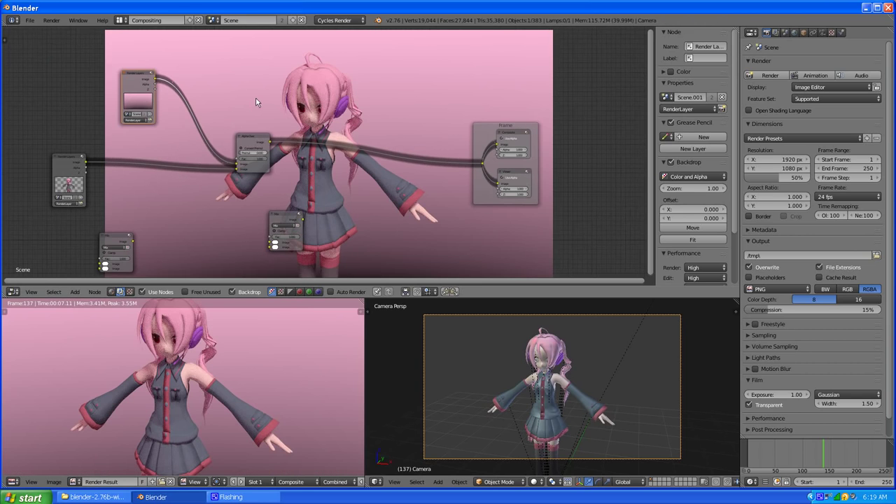
scroll(255, 102, "down", 1)
scroll(271, 136, "up", 4)
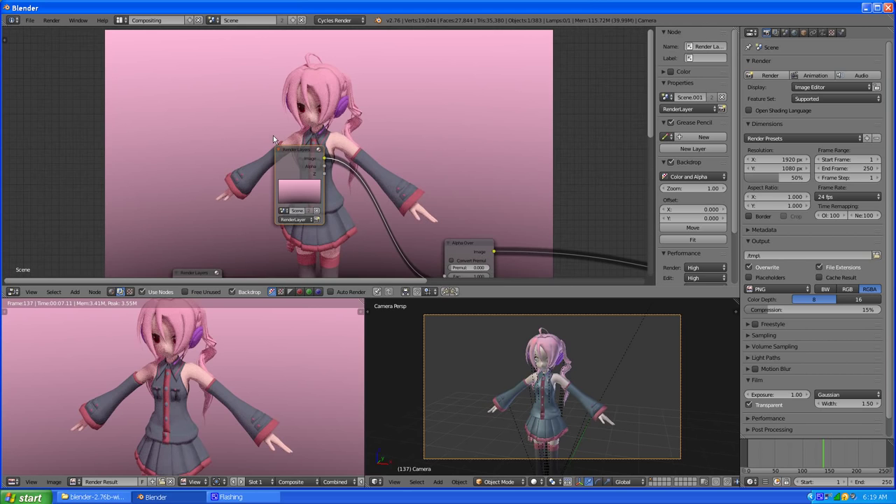
left_click_drag(305, 157, 250, 68)
scroll(318, 133, "down", 3)
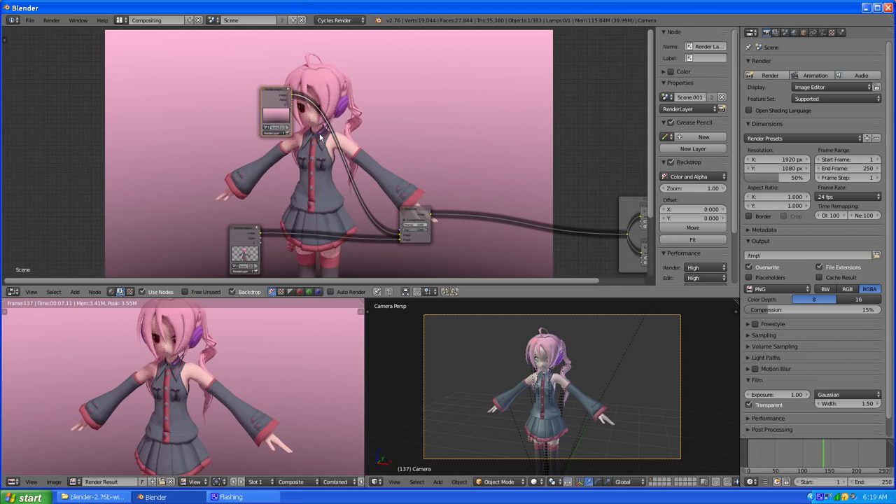
Insert the first unused Mix node into the link between the Scene.001 Render Layers node and the Alpha Over node
key("Home")
left_click_drag(246, 243, 308, 54)
scroll(308, 54, "down", 1)
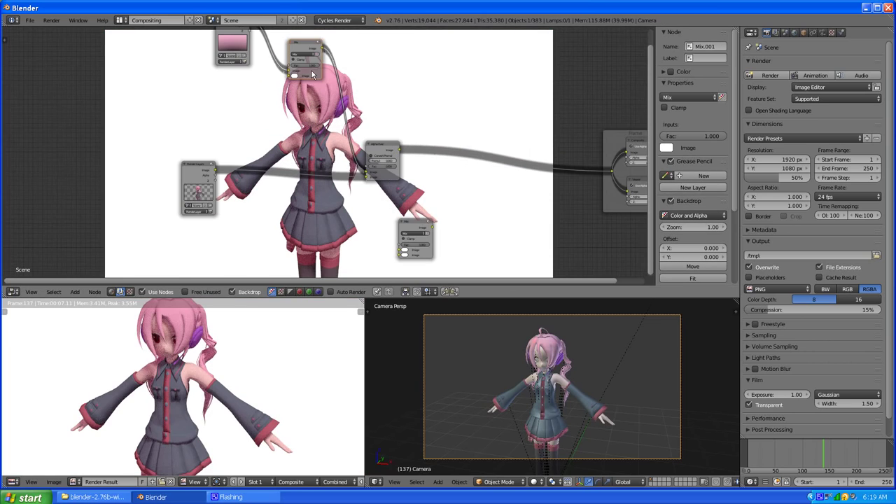
scroll(260, 154, "up", 2)
scroll(260, 155, "up", 2)
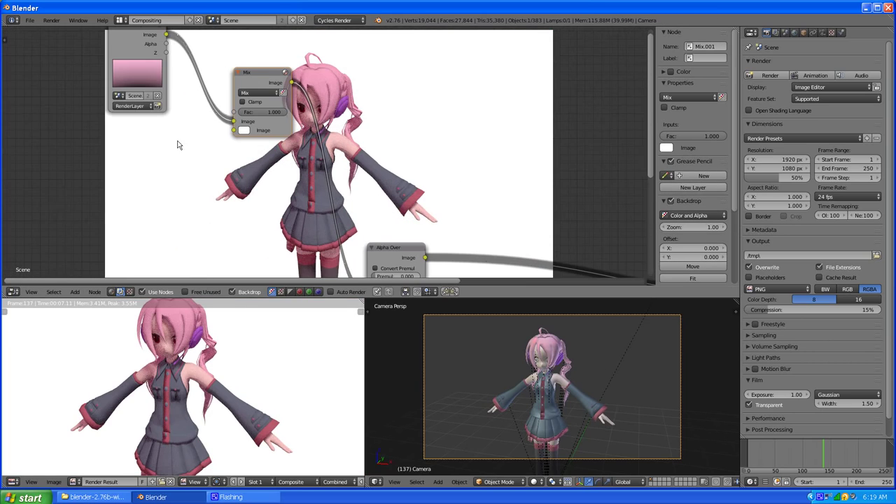
left_click(55, 291)
left_click(74, 292)
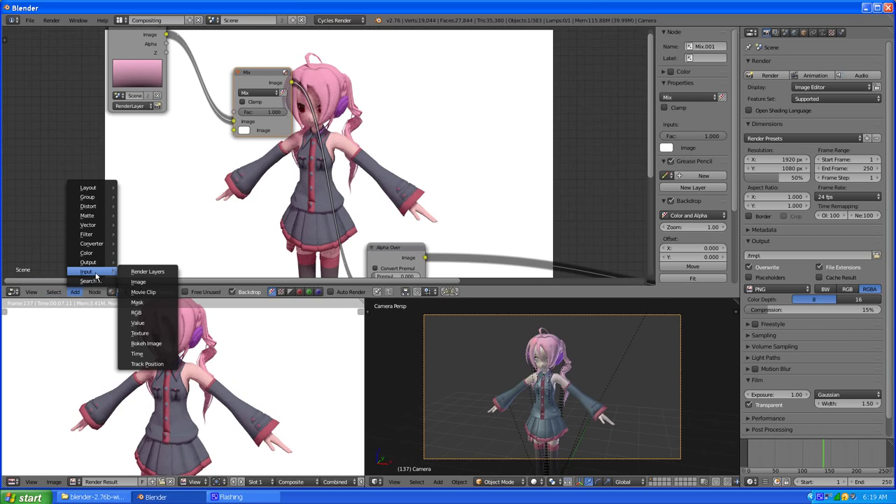
left_click(140, 333)
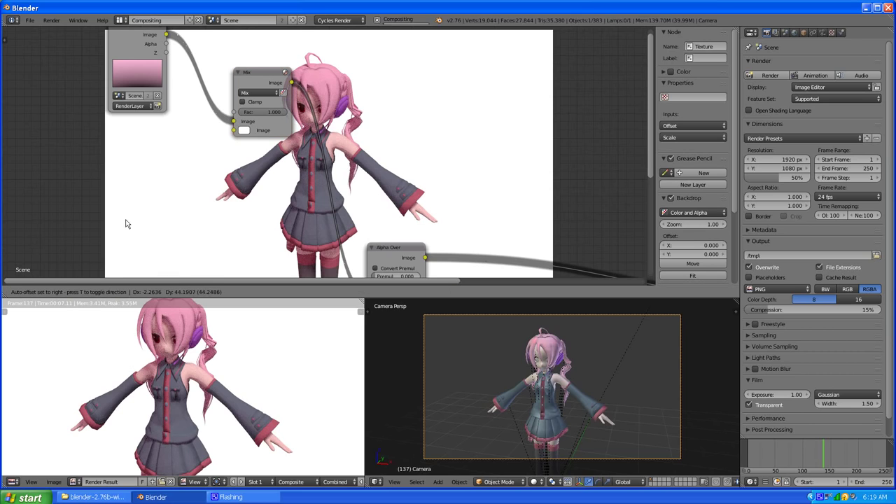
left_click(107, 126)
scroll(229, 115, "down", 2)
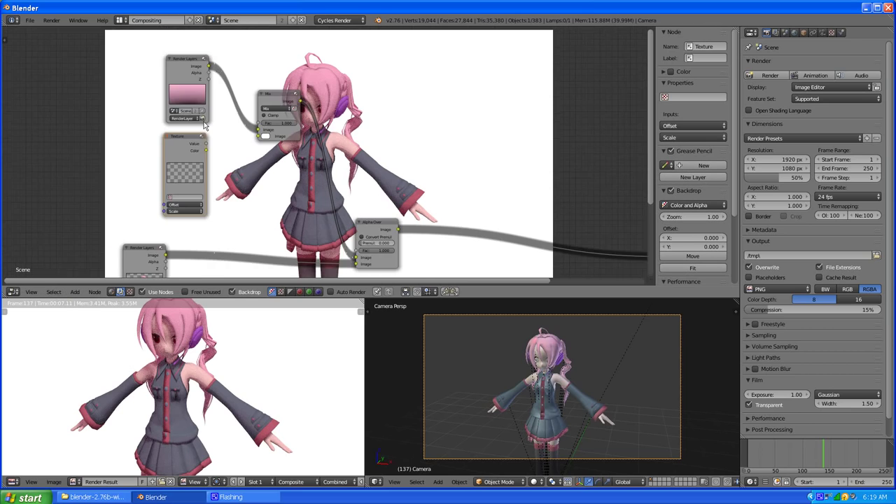
scroll(230, 115, "up", 1)
left_click(159, 45)
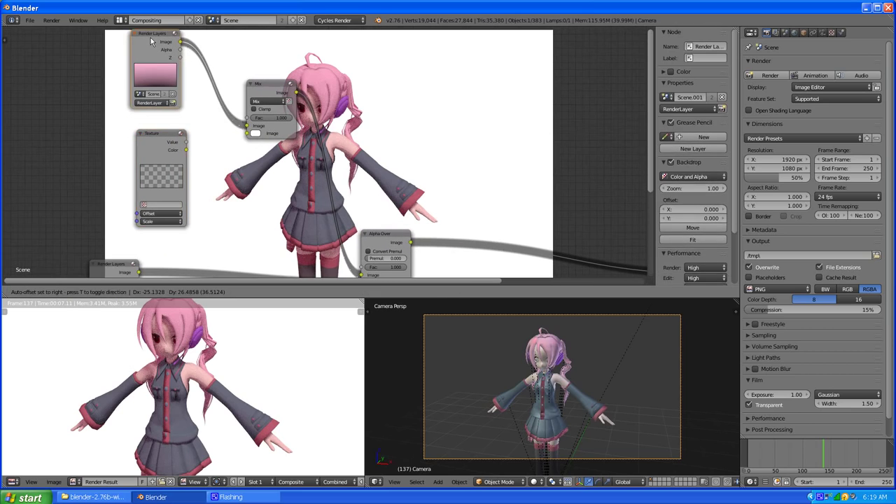
left_click_drag(152, 137, 139, 122)
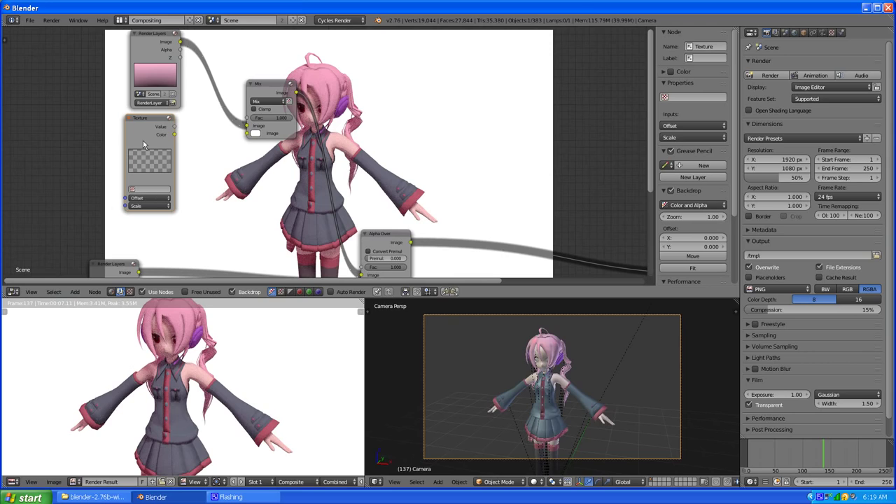
key("x")
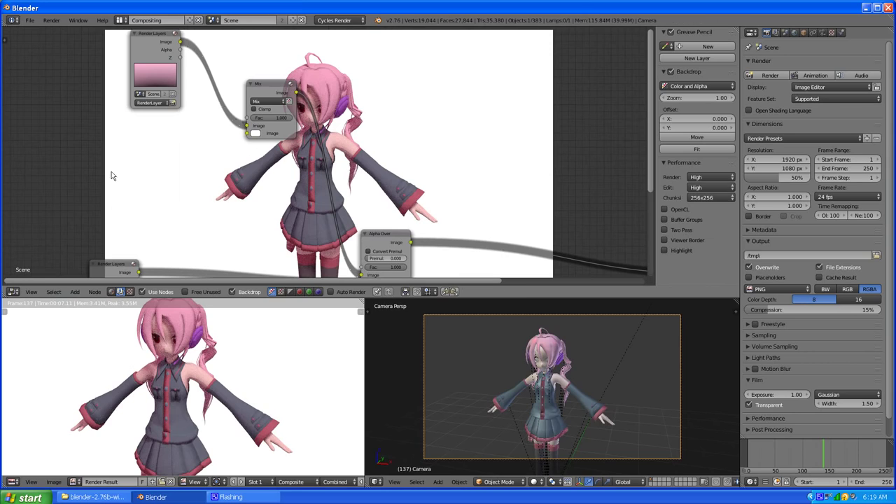
Add an Image input node below the Scene.001 Render Layers node and connect its Image output to the Mix node's lower Image input
left_click(75, 293)
mouse_move(90, 275)
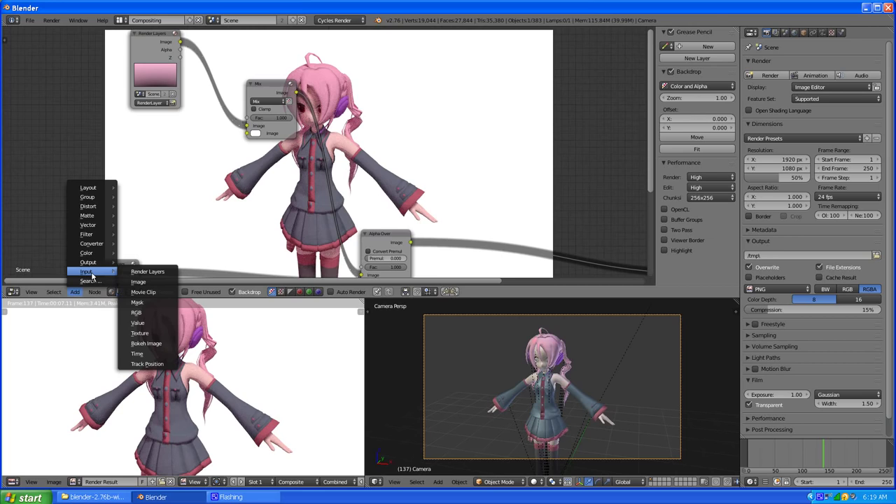
left_click(143, 283)
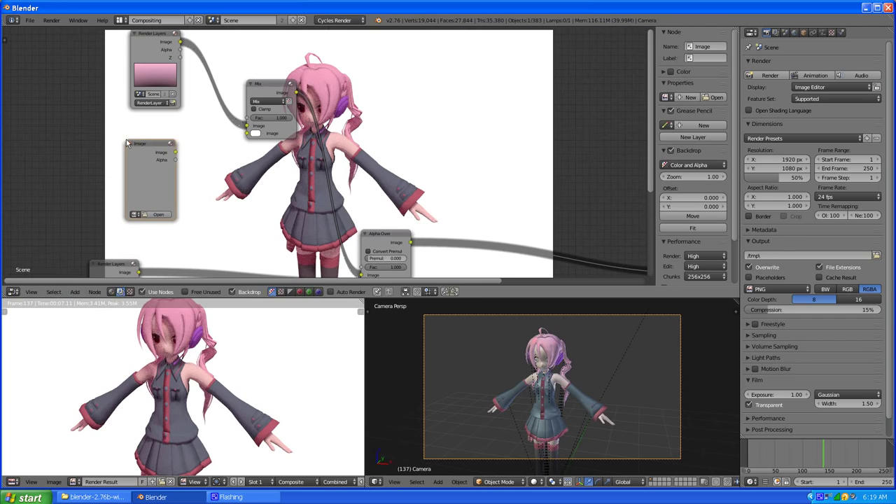
left_click(138, 140)
scroll(144, 151, "up", 2)
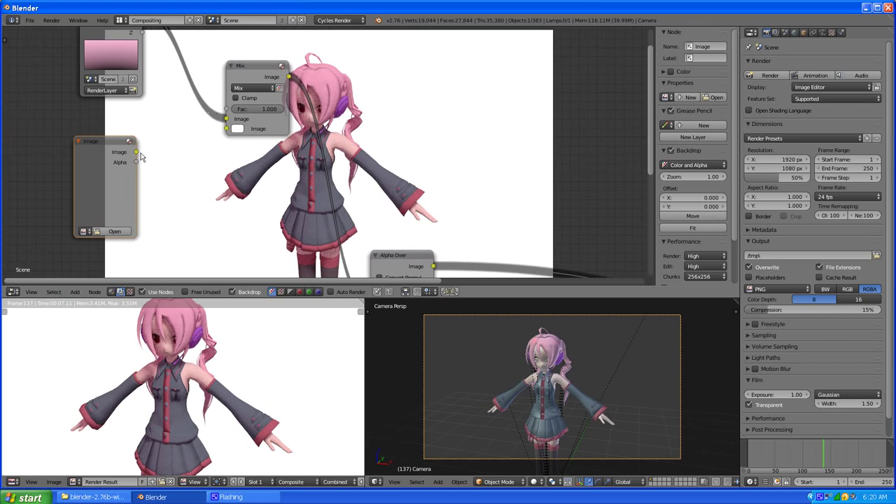
left_click_drag(136, 152, 233, 127)
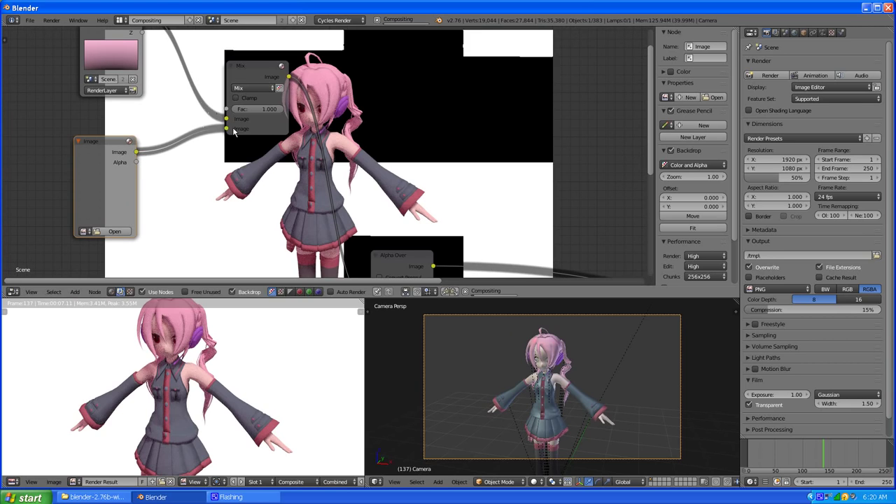
scroll(178, 136, "down", 2)
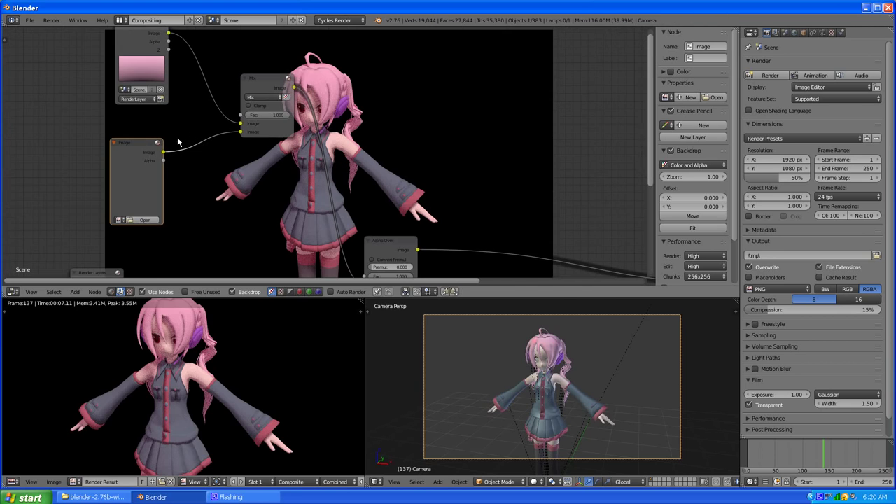
Load tux-ture_mapping.jpg from the bookmarked Textures folder into the Image node, choosing it from thumbnail previews
left_click(144, 220)
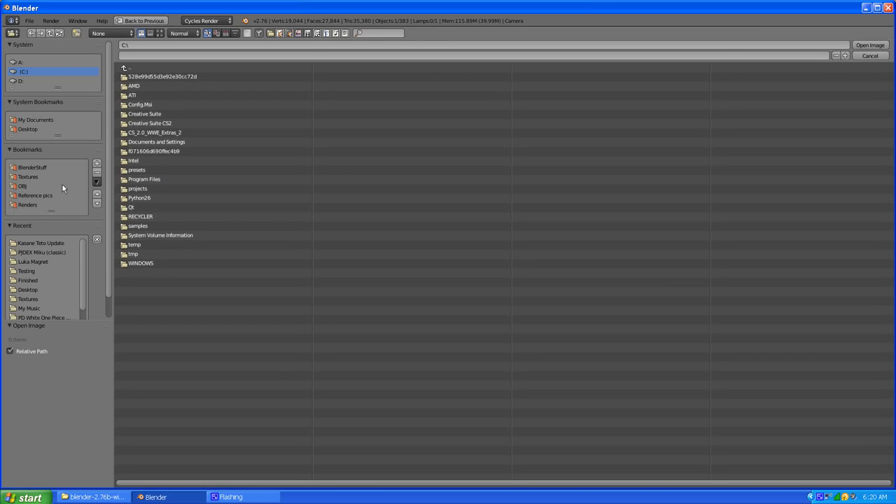
left_click(24, 177)
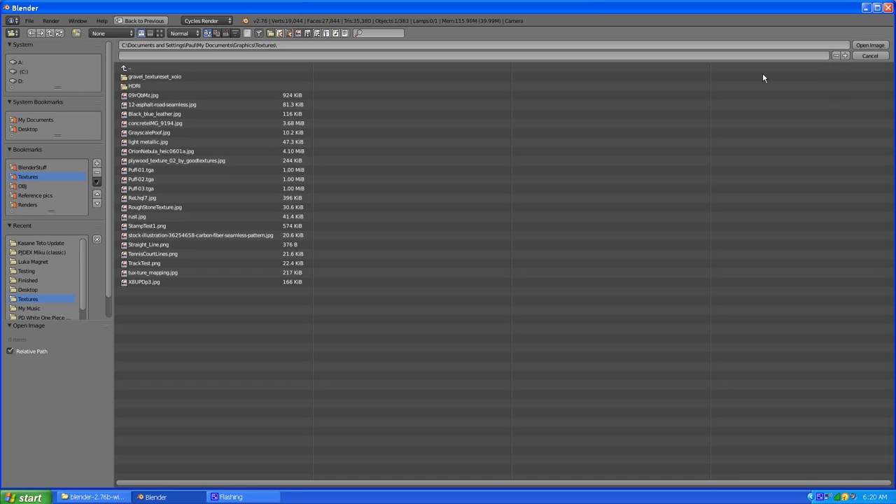
left_click(160, 33)
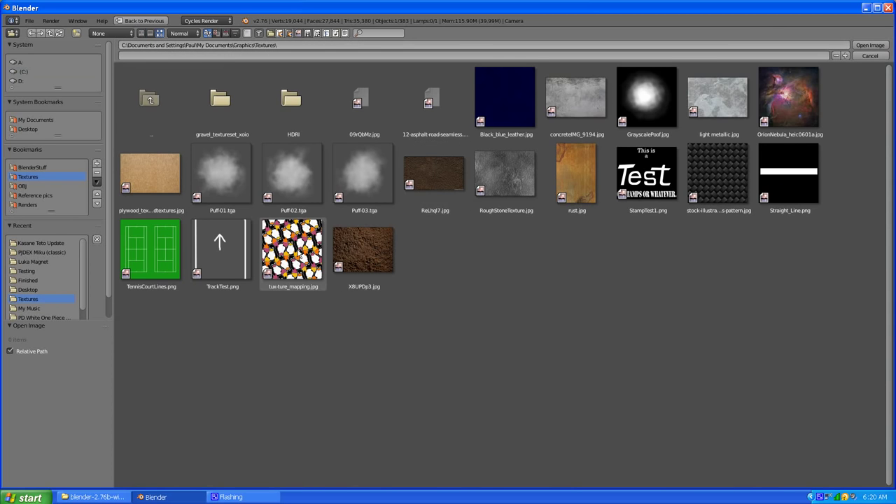
left_click(311, 241)
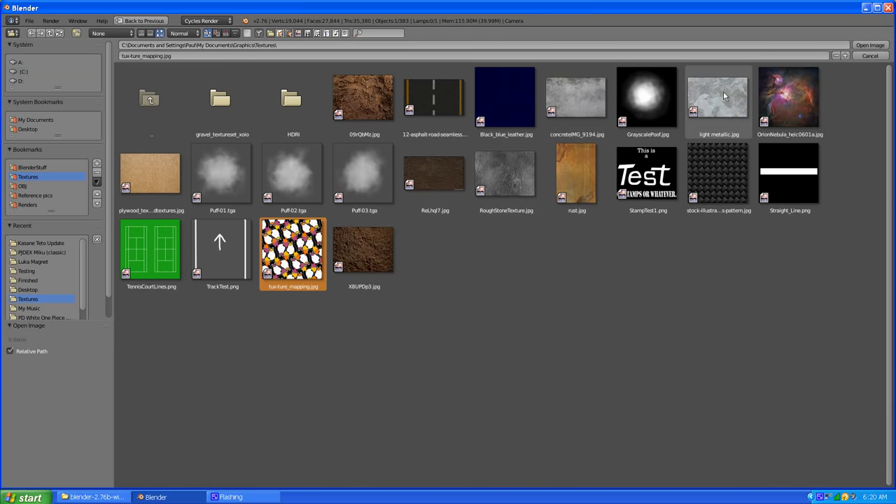
left_click(870, 46)
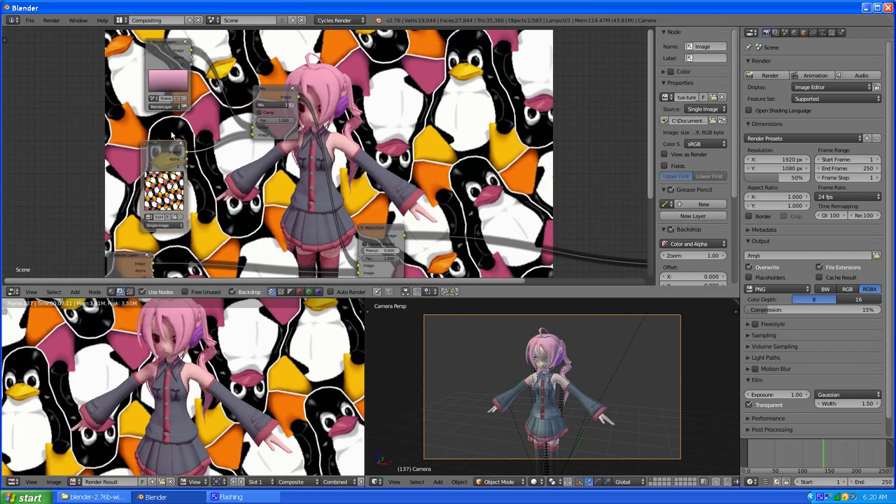
Spread the input nodes out by moving the Image node left and the Scene.001 Render Layers node up and left of the Mix node
scroll(162, 203, "up", 2)
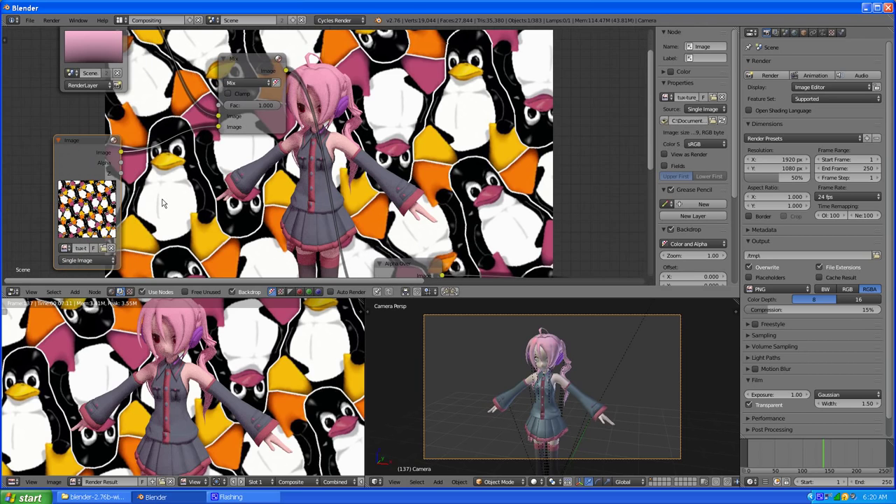
middle_click_drag(140, 196, 318, 187)
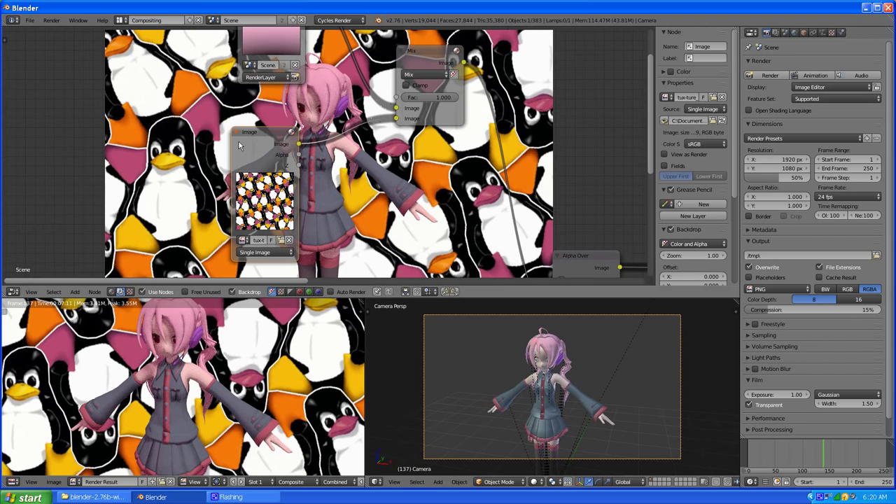
scroll(280, 91, "down", 3)
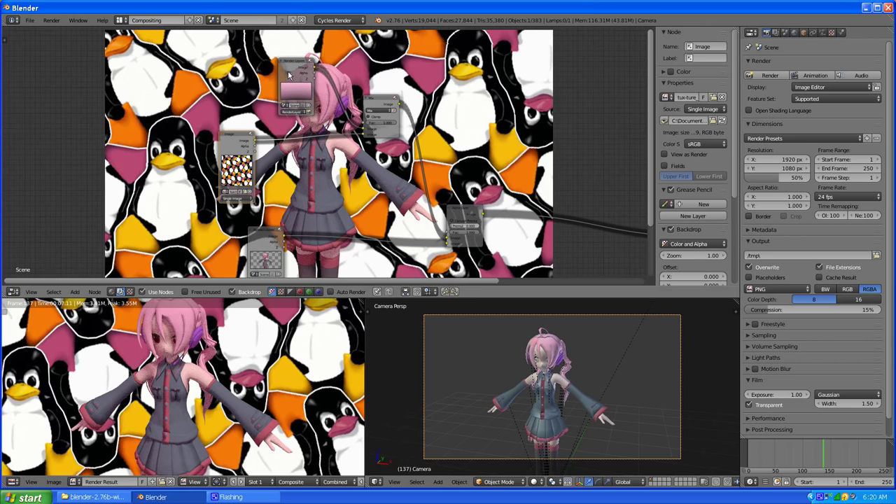
left_click_drag(288, 75, 214, 37)
scroll(260, 102, "up", 1)
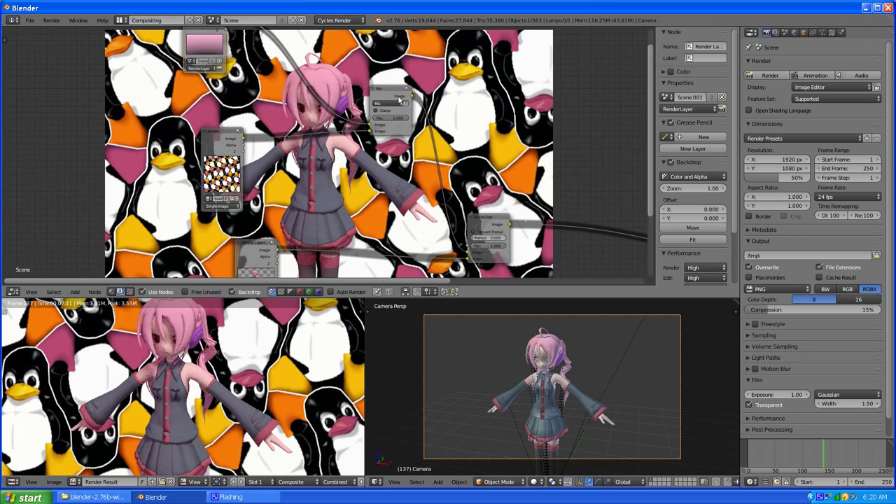
Set the blend type of the Mix node combining the pink background and the penguin image to Overlay
scroll(401, 101, "up", 2)
left_click(418, 81)
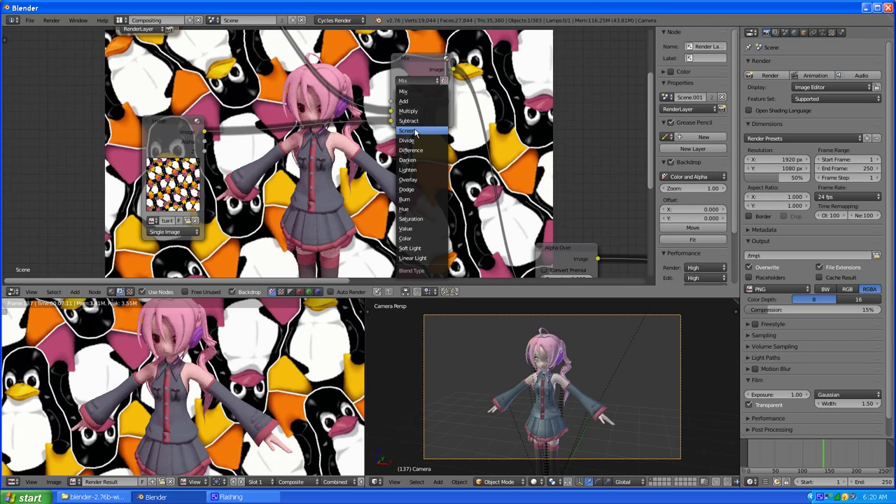
left_click(419, 181)
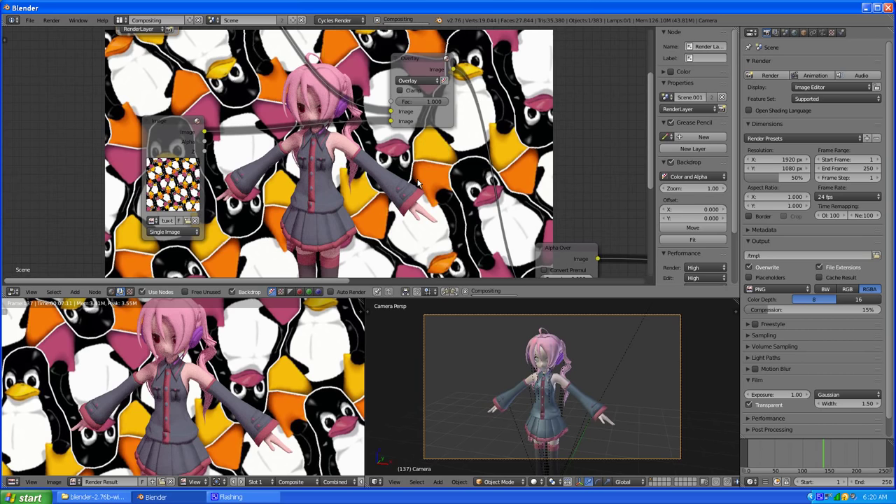
scroll(344, 142, "down", 1)
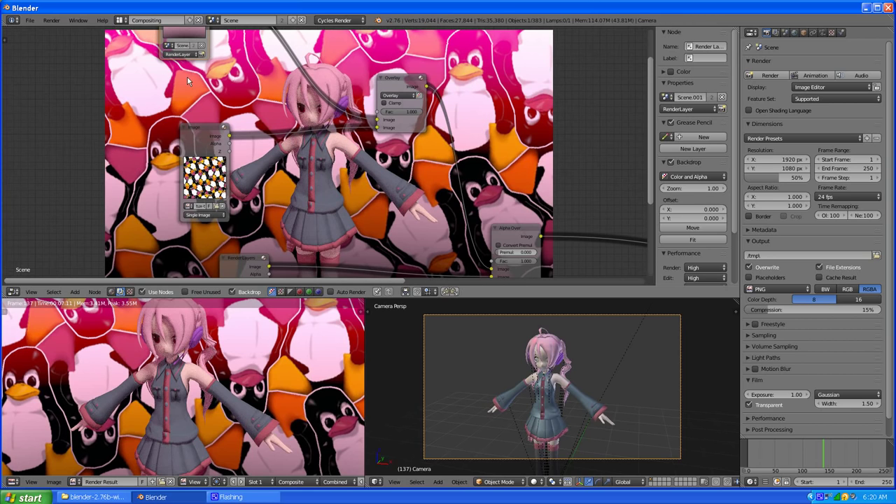
Add a Transform distort node and place it below the Overlay node without connecting it
scroll(173, 159, "up", 1)
scroll(175, 150, "up", 1)
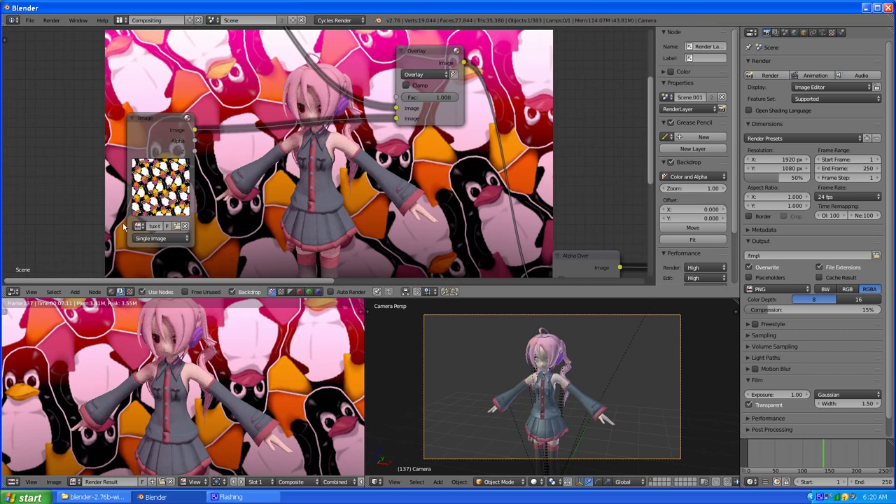
left_click(75, 291)
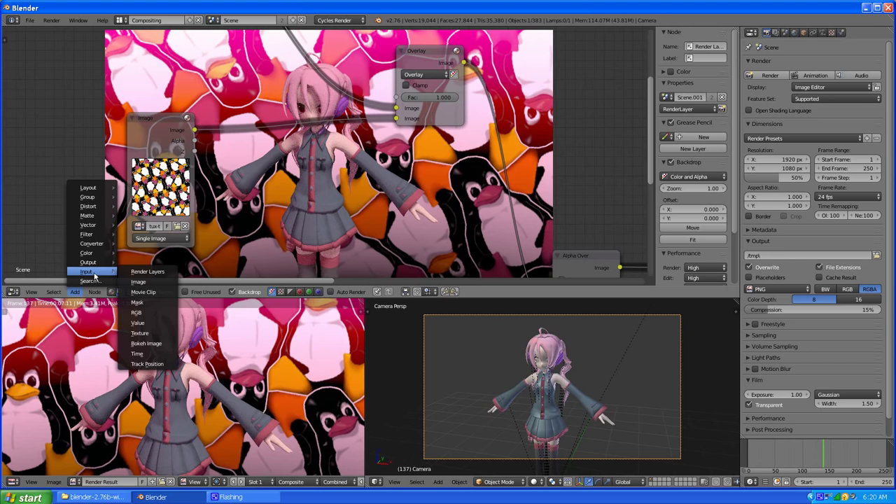
mouse_move(90, 244)
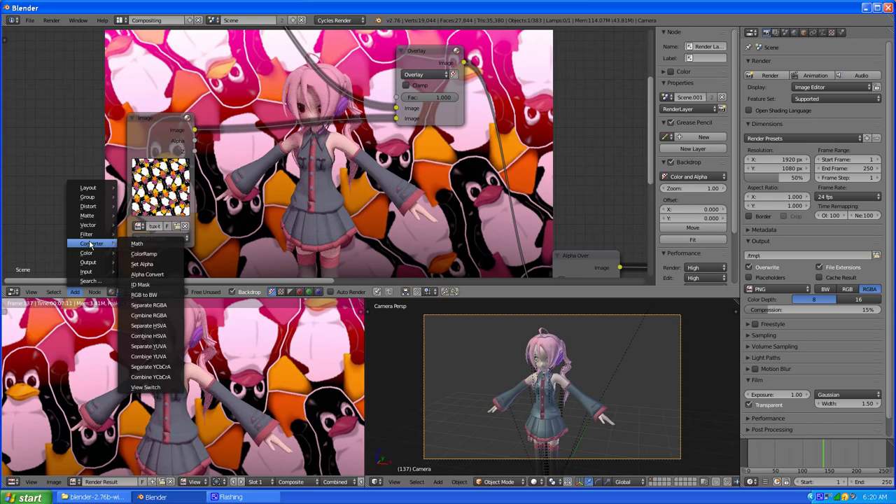
mouse_move(88, 208)
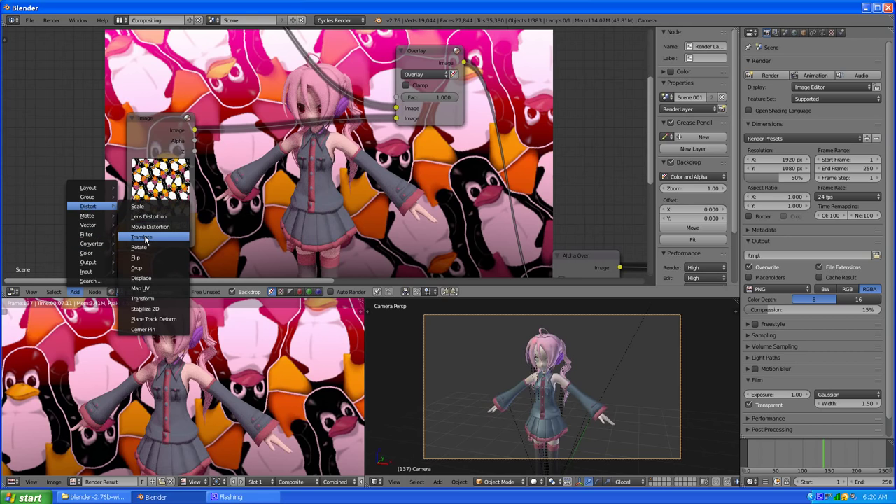
left_click(144, 299)
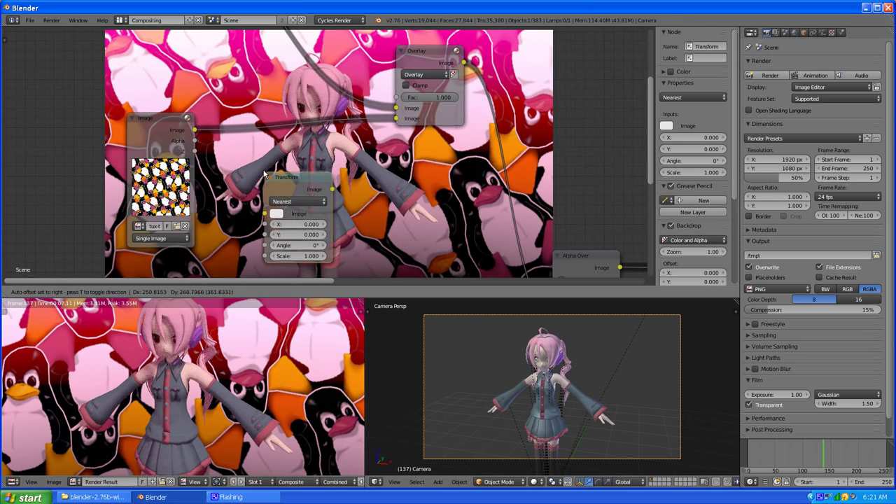
left_click(374, 157)
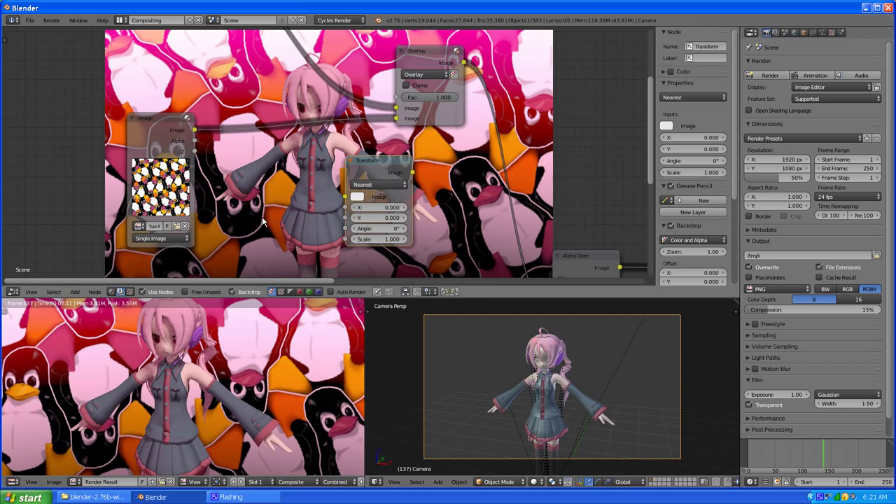
Add a Translate distort node and insert it into the link between the penguin Image node and the Overlay node
left_click(77, 293)
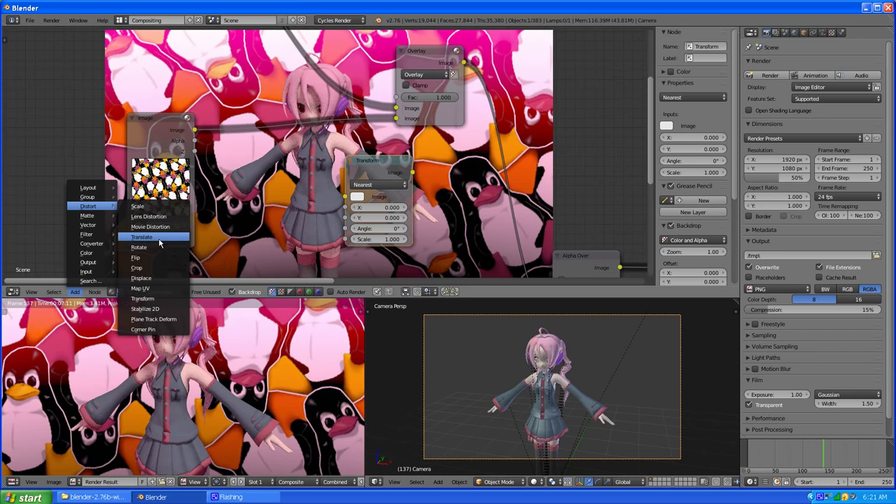
left_click(158, 237)
left_click(231, 164)
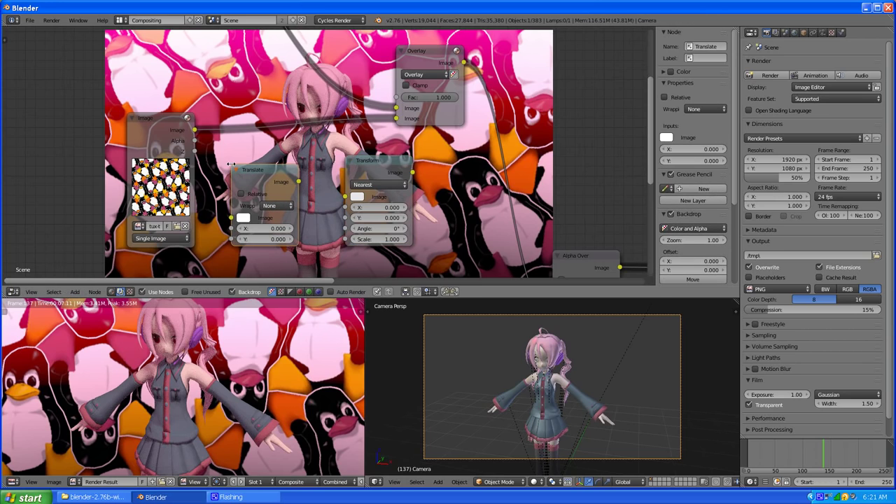
left_click_drag(262, 182, 260, 177)
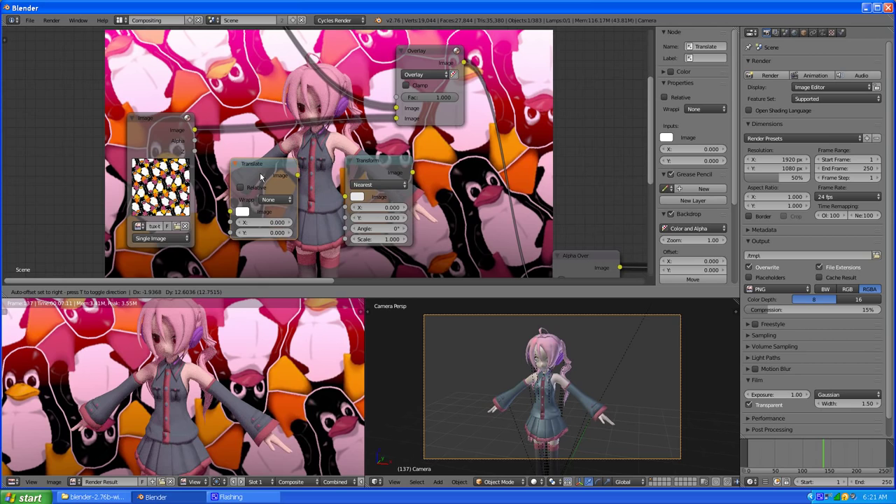
left_click_drag(260, 176, 251, 115)
left_click(246, 100)
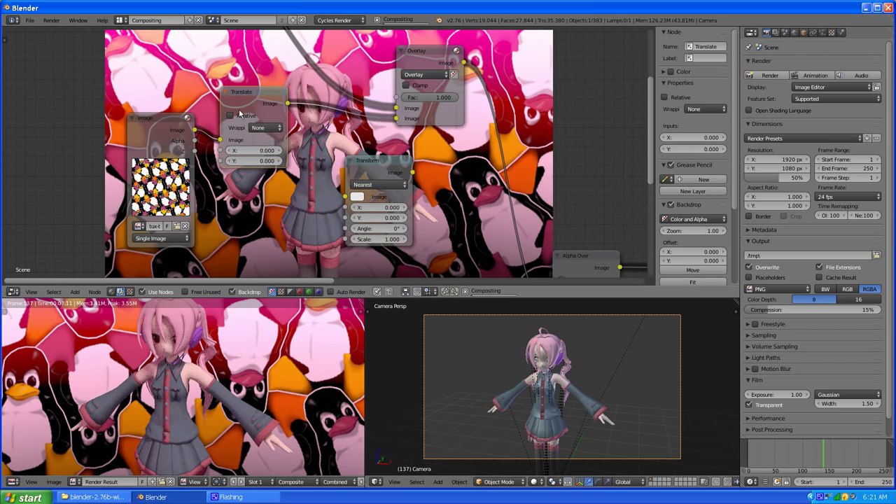
Shift the Image and Translate nodes left and set the Translate node's wrapping to Both Axes
left_click_drag(151, 129, 96, 126)
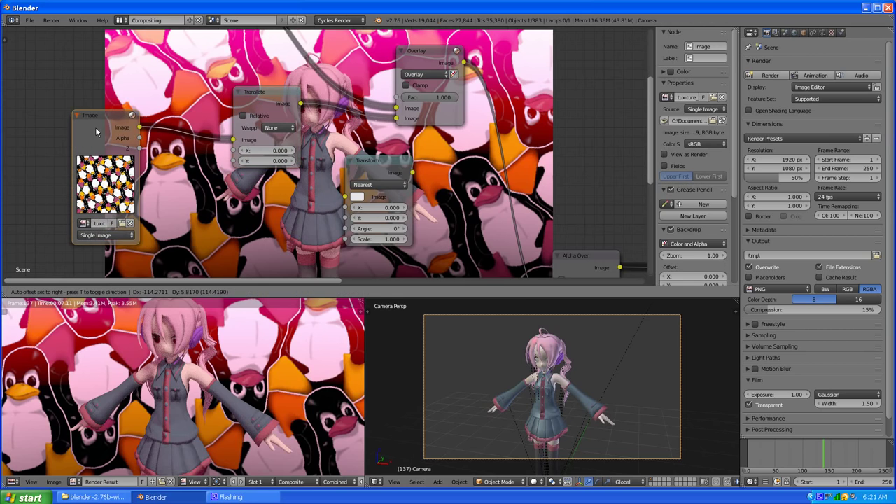
left_click_drag(284, 111, 220, 105)
left_click(214, 122)
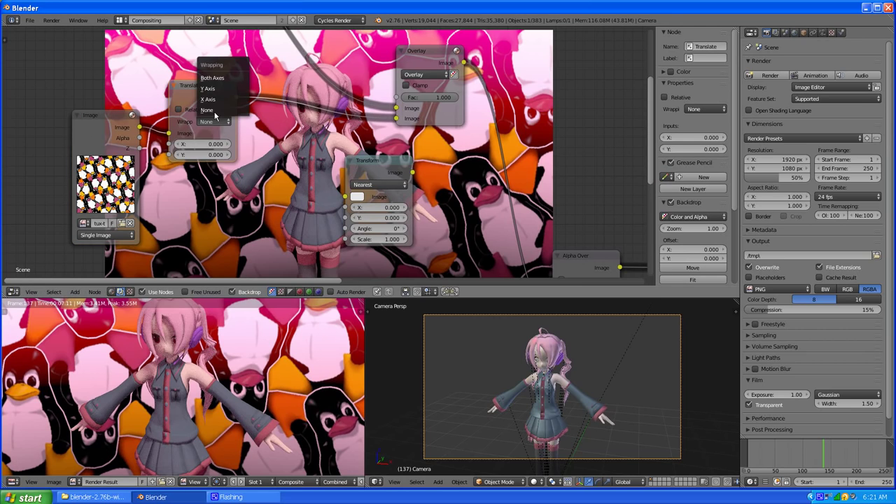
left_click(212, 77)
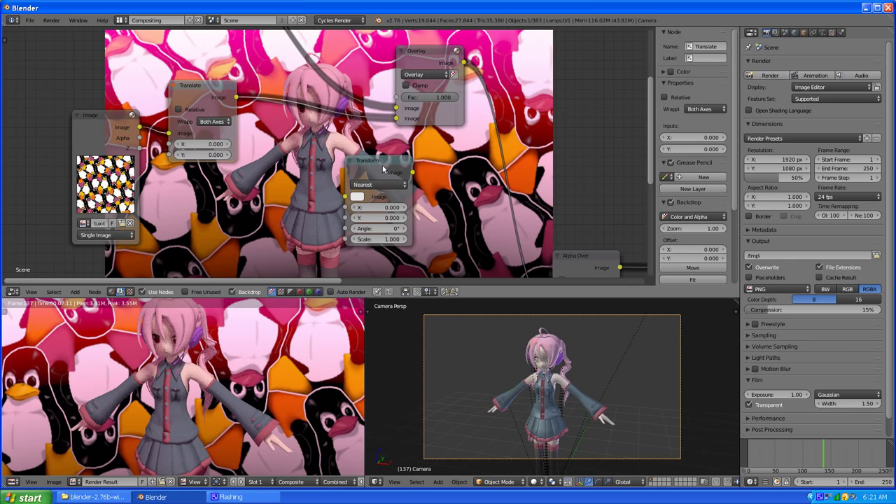
Make room between the Image and Translate nodes and insert the Transform node into the link connecting them
left_click_drag(384, 169, 294, 130)
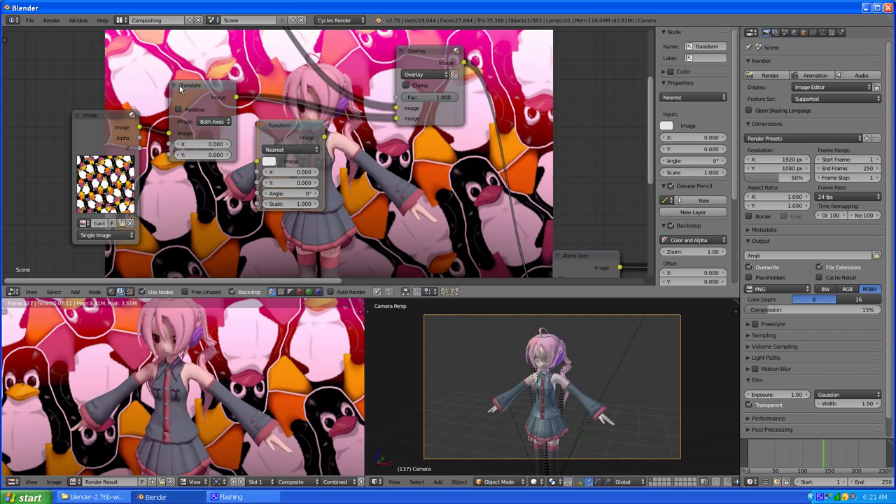
left_click_drag(192, 96, 197, 95)
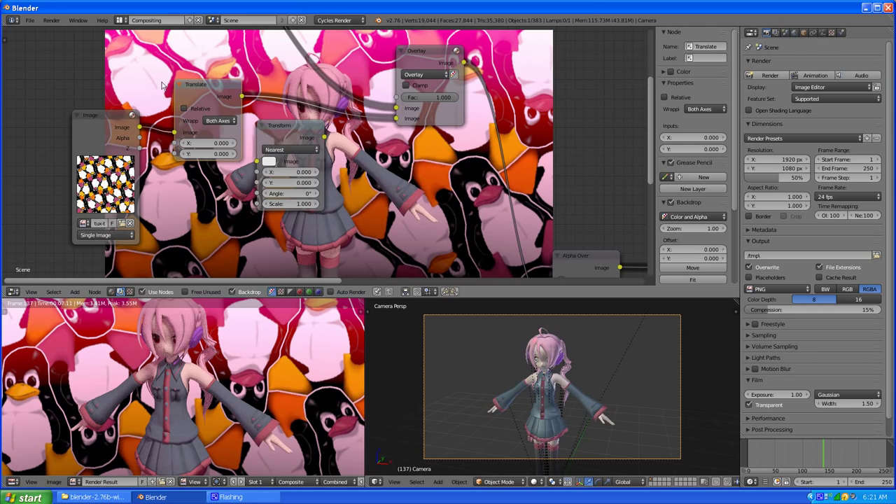
left_click_drag(208, 94, 251, 98)
left_click_drag(297, 138, 207, 185)
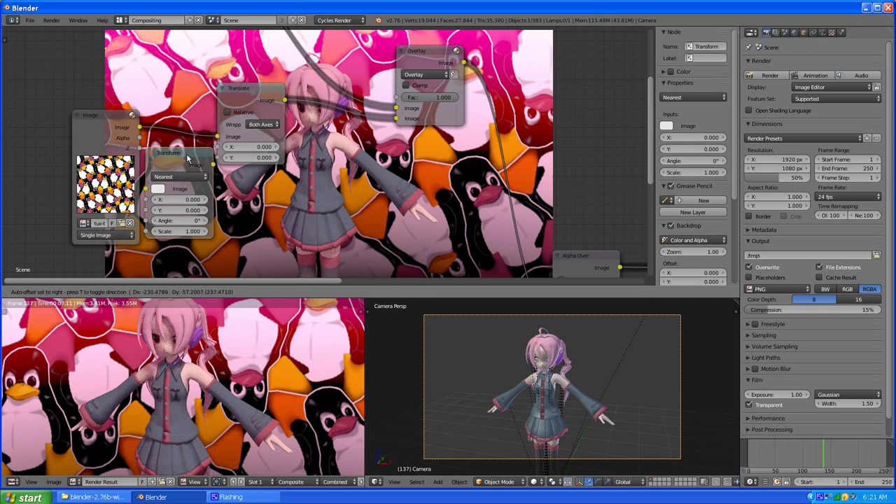
left_click_drag(235, 100, 295, 124)
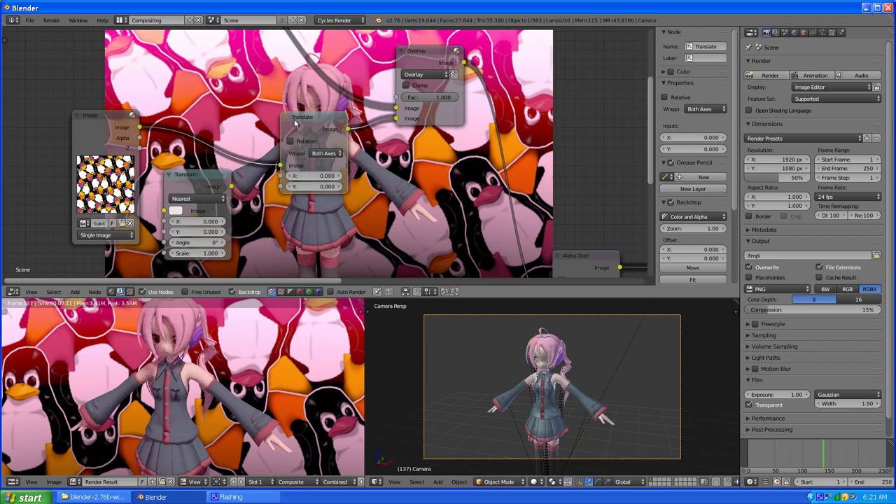
left_click_drag(187, 178, 203, 111)
Reduce the Transform node's scale to 0.3 and set its filter to Bilinear
left_click(210, 185)
type("0.1")
key("Return")
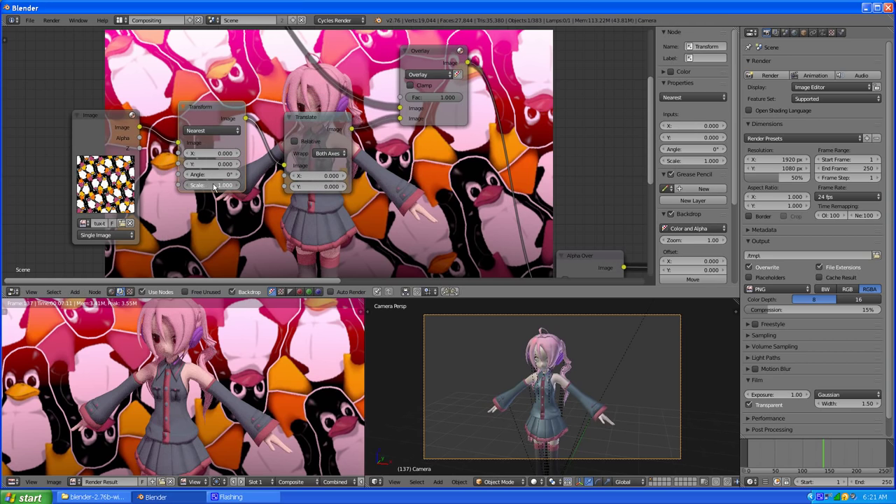
key("ctrl+z")
left_click_drag(207, 186, 203, 187)
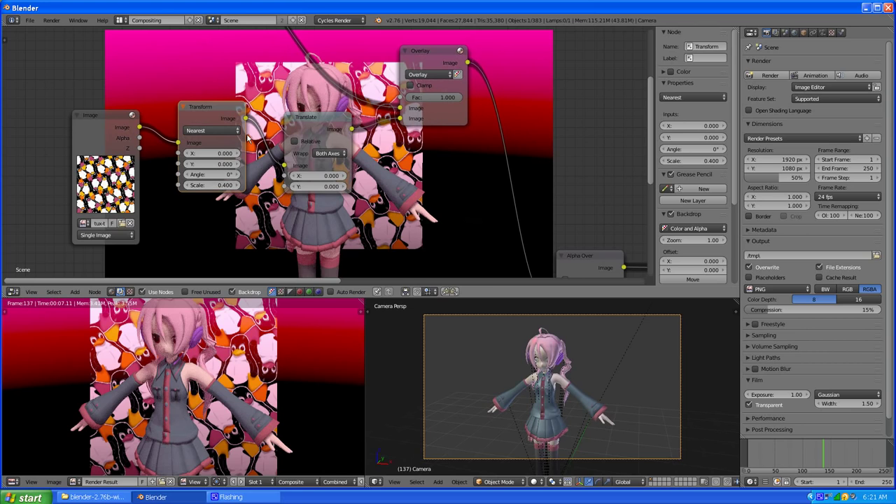
left_click(191, 185)
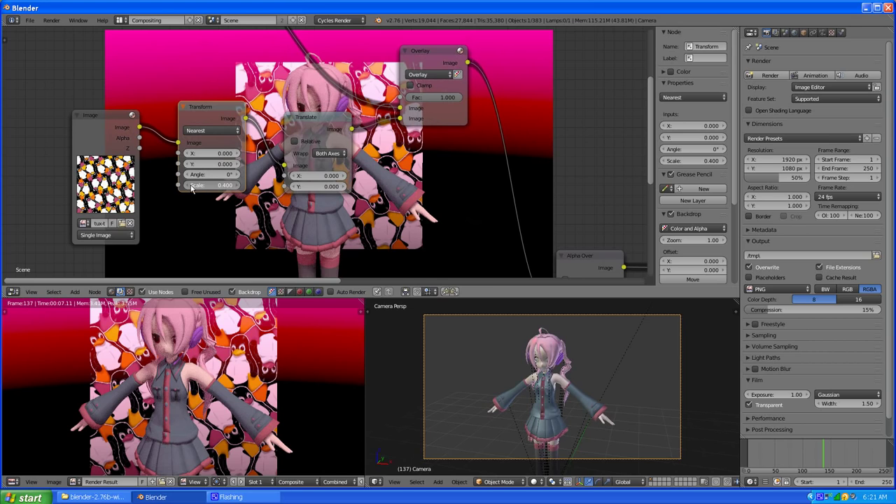
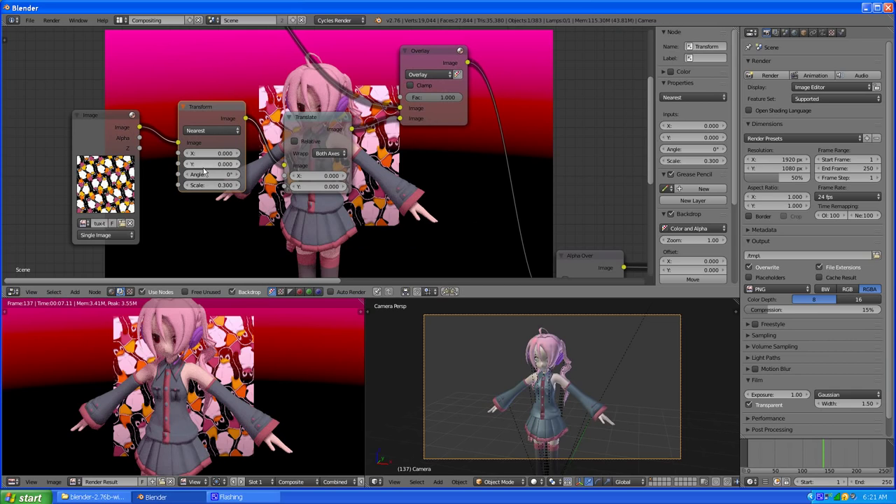
left_click(208, 131)
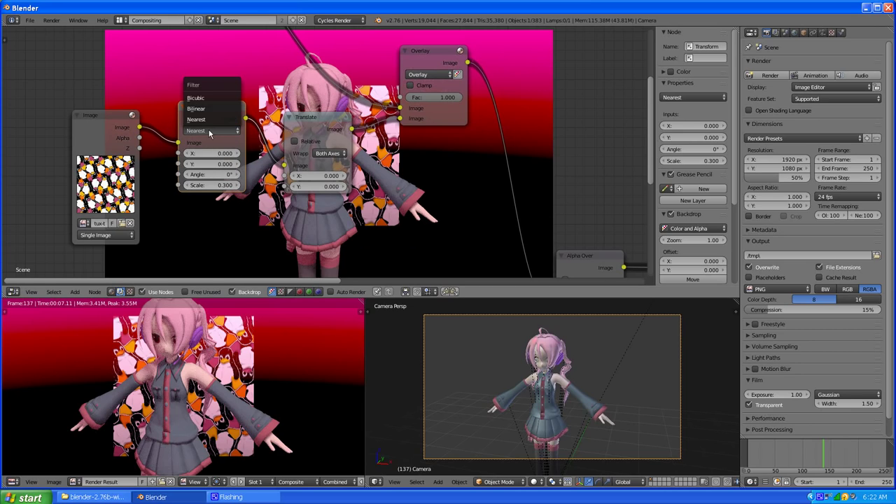
left_click(208, 111)
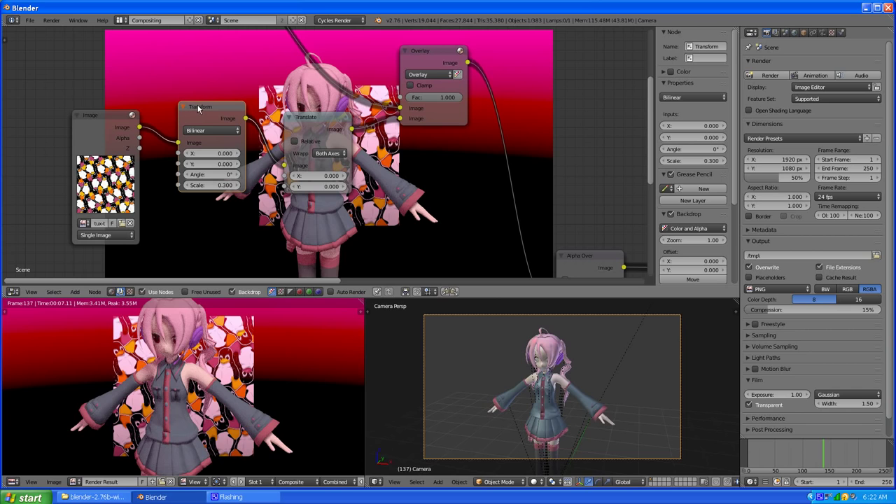
Delete the Transform node while keeping the Image node linked to Translate, and move both remaining nodes further left
key("ctrl+x")
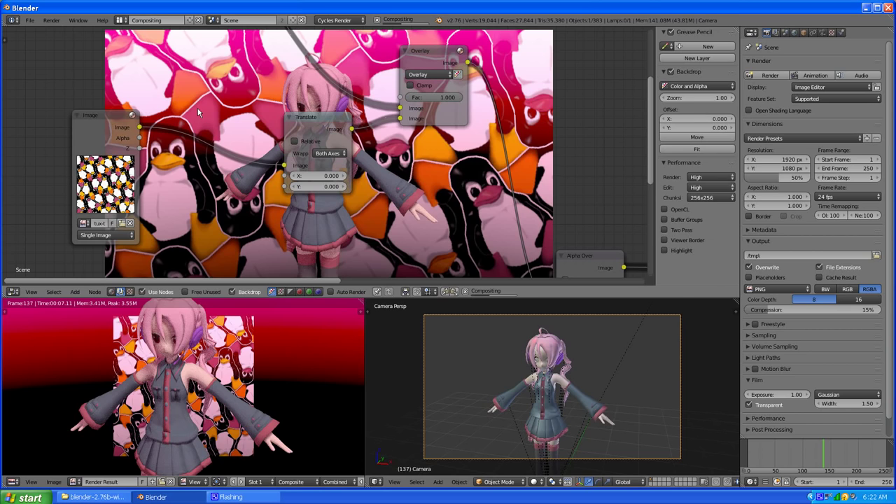
left_click_drag(307, 126, 219, 135)
left_click_drag(91, 131, 64, 123)
left_click_drag(219, 140, 180, 147)
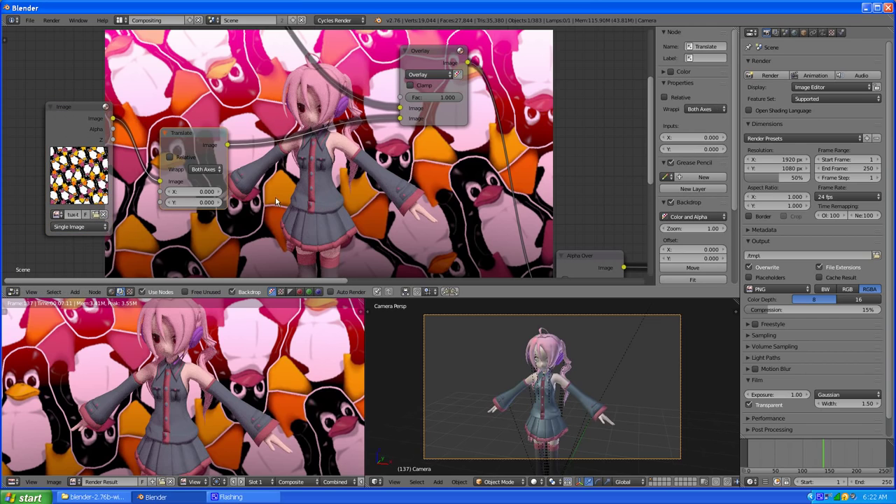
left_click(74, 291)
mouse_move(91, 272)
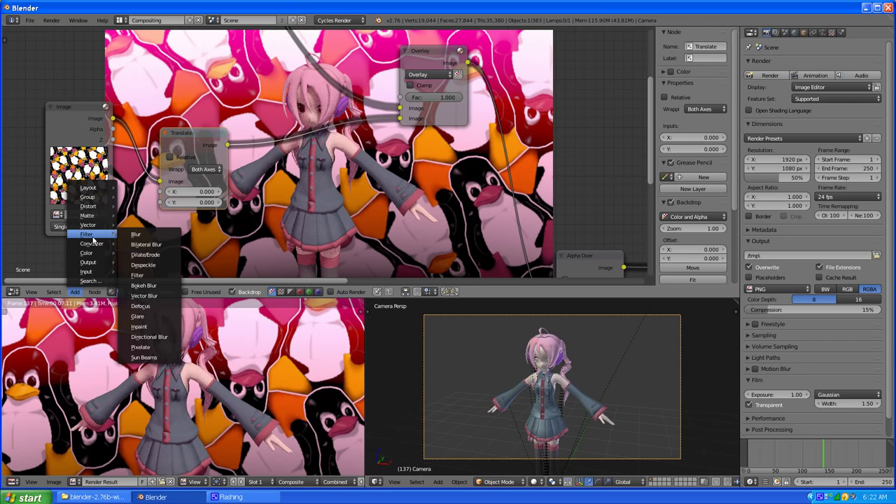
mouse_move(93, 245)
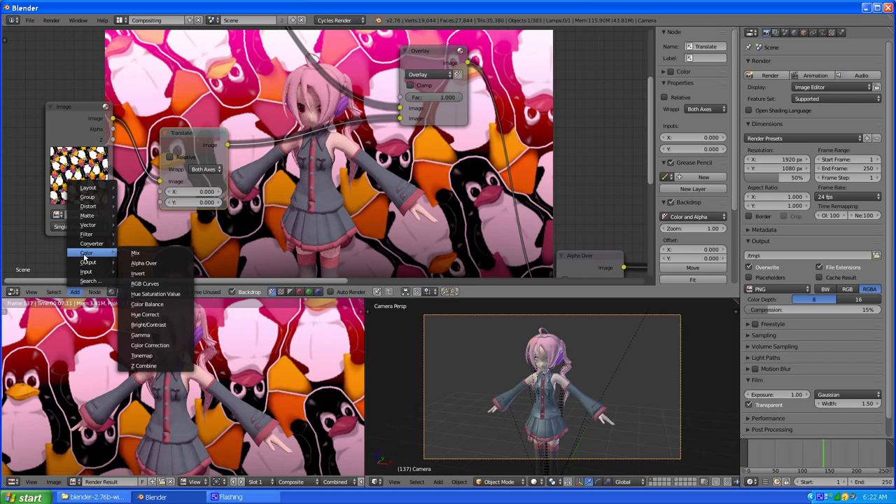
mouse_move(84, 208)
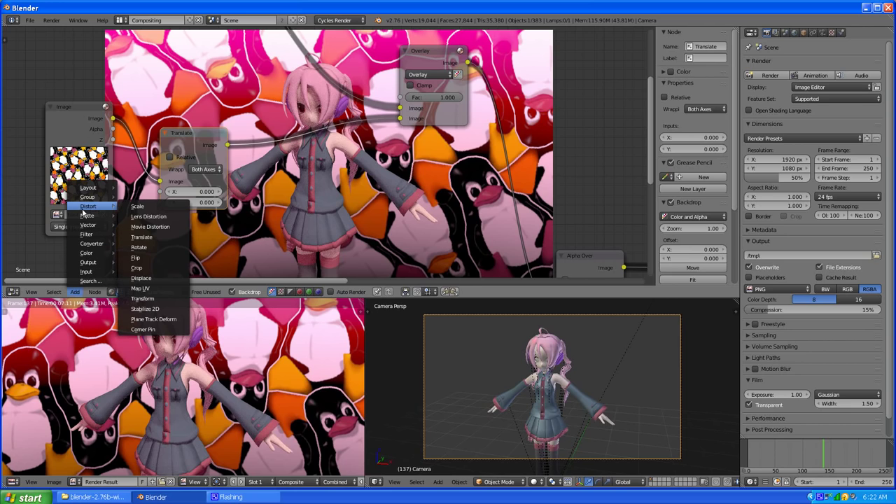
left_click(148, 238)
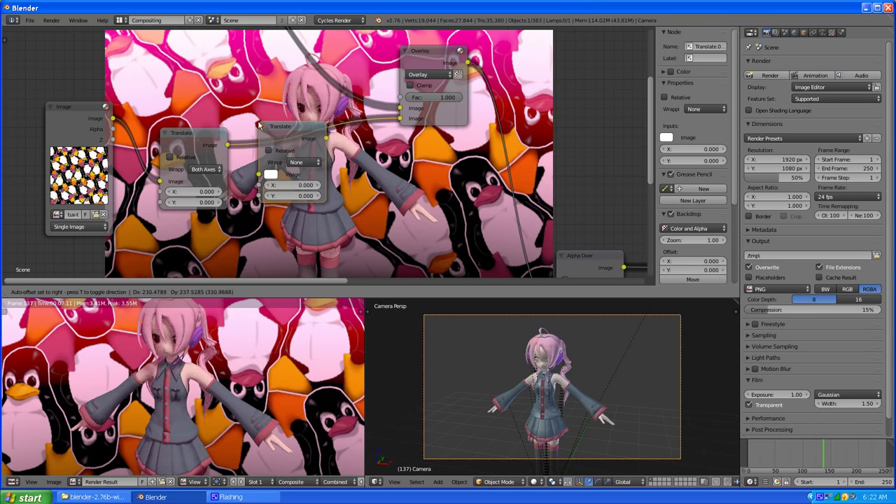
left_click(273, 176)
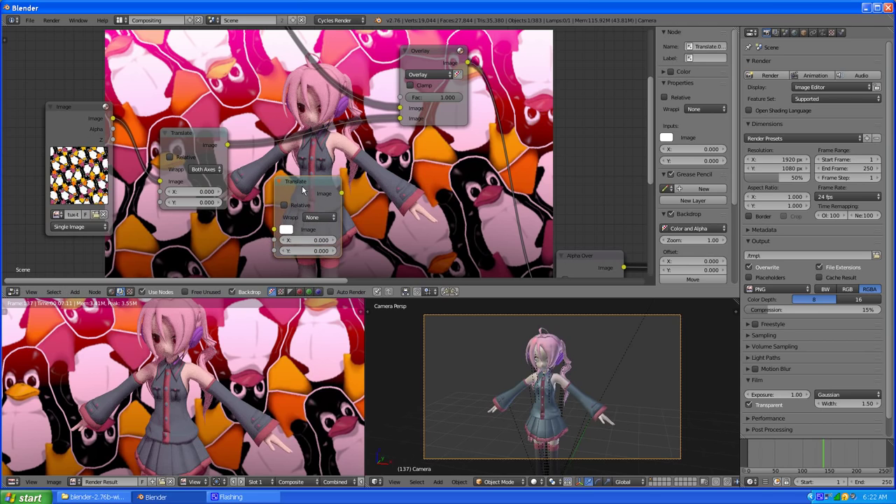
key("Delete")
Add a Rotate distort node, move the Translate node right, and place Rotate on the link between Image and Translate
left_click(75, 292)
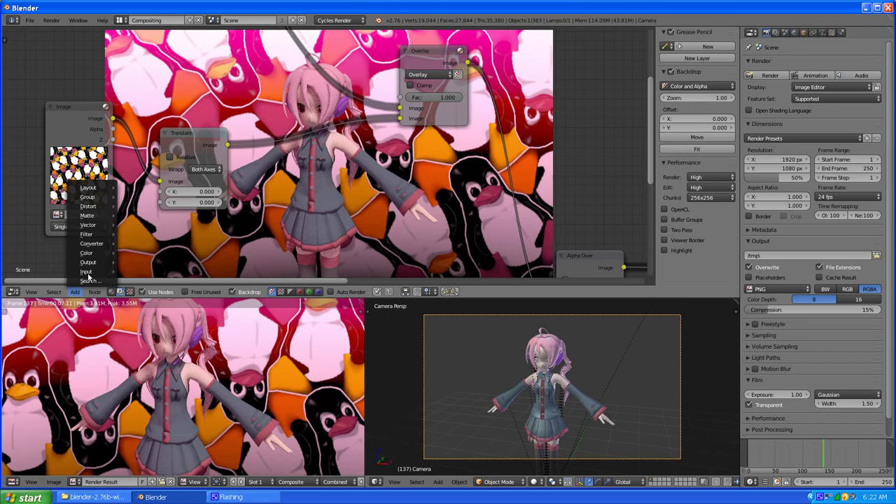
mouse_move(94, 207)
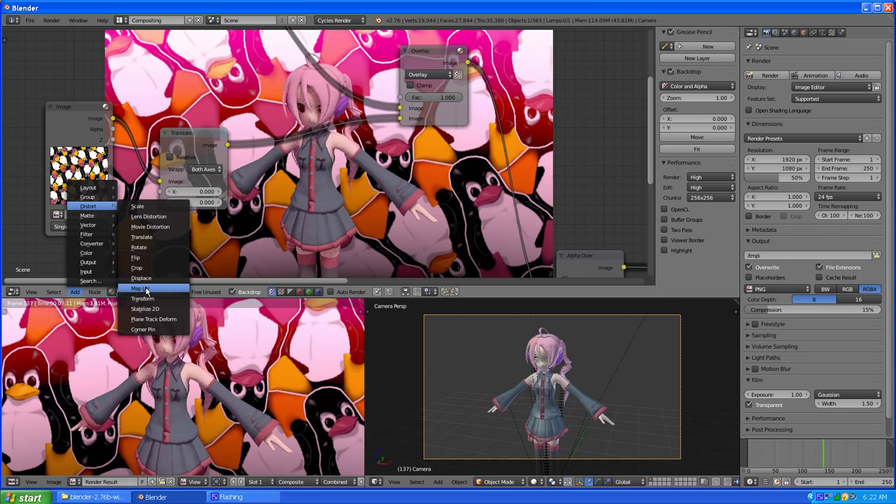
left_click(139, 247)
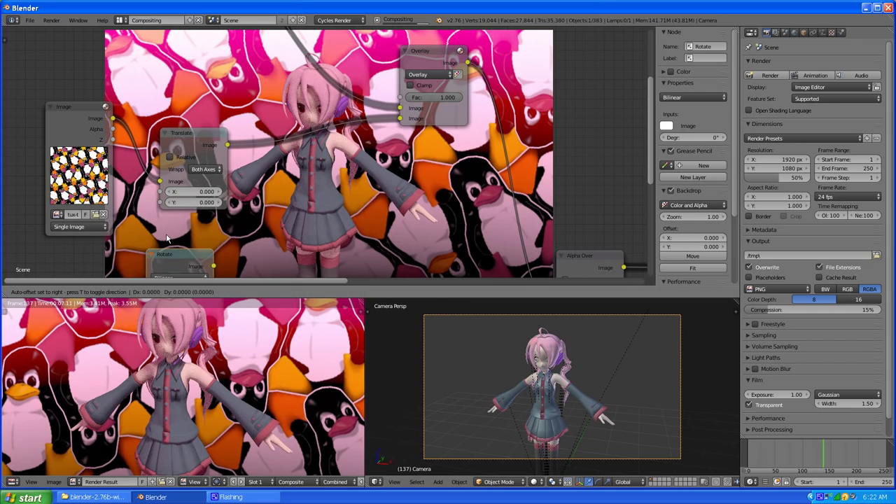
left_click(227, 238)
left_click_drag(193, 128, 294, 111)
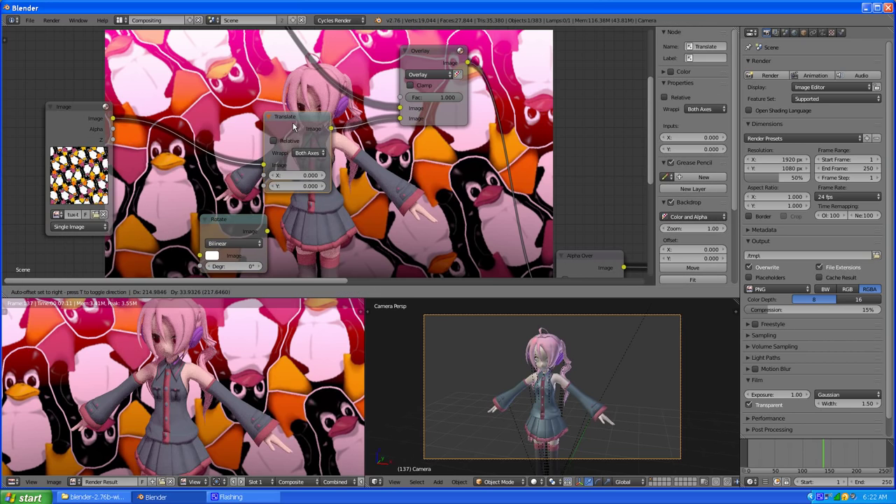
left_click_drag(224, 229, 175, 132)
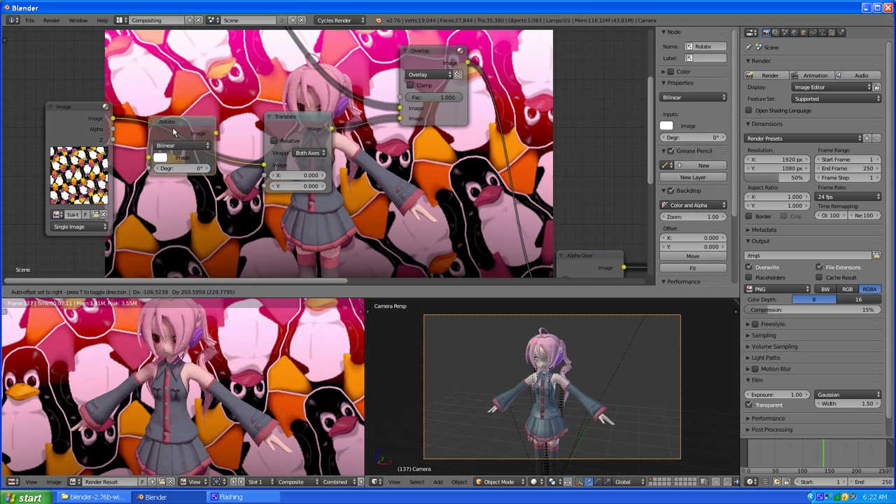
Set the Rotate node's angle to 4.4° and shift the Image, Rotate and Translate nodes further left
left_click_drag(193, 171, 186, 172)
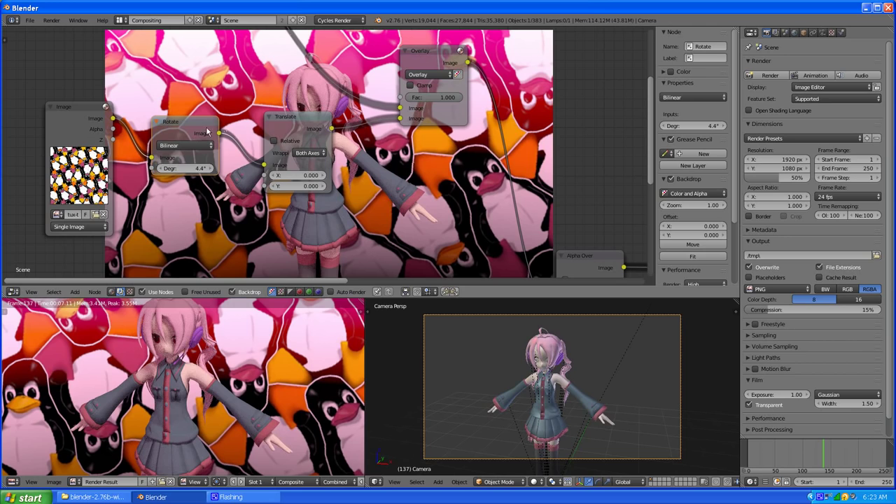
left_click_drag(78, 125, 51, 130)
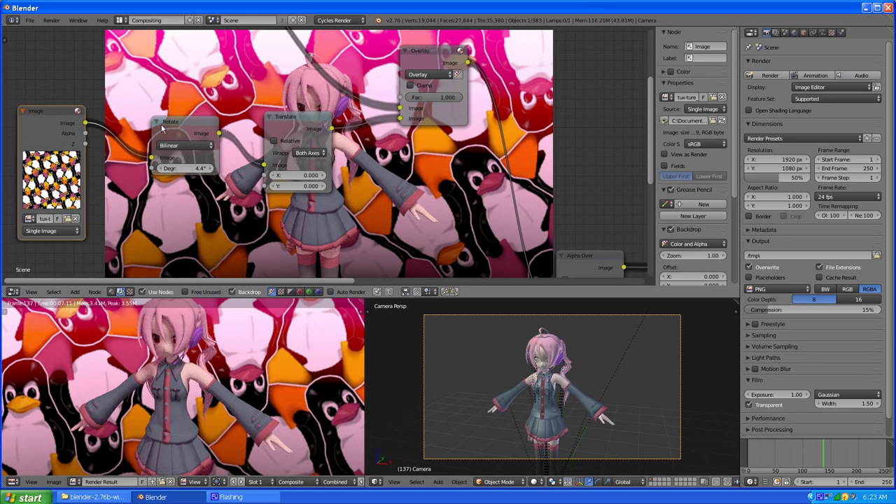
left_click_drag(161, 124, 121, 135)
left_click_drag(303, 123, 224, 145)
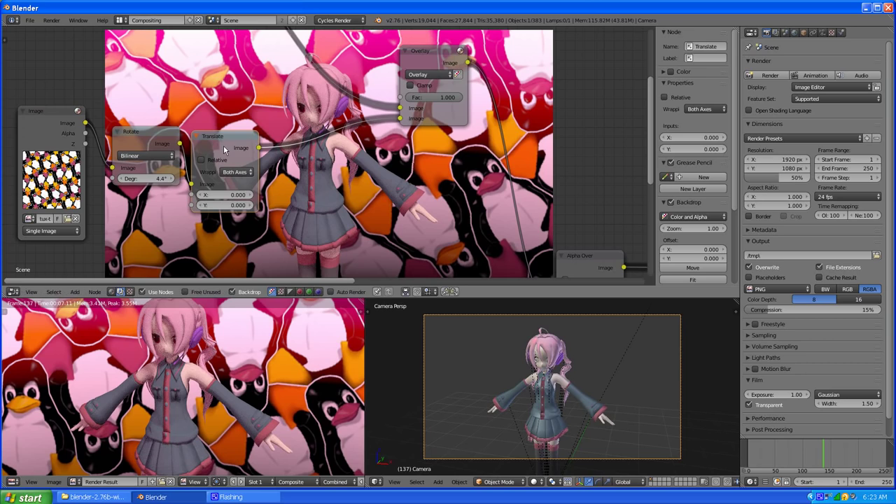
Add a Transform distort node and insert it into the link between the Translate and Overlay nodes
left_click(75, 292)
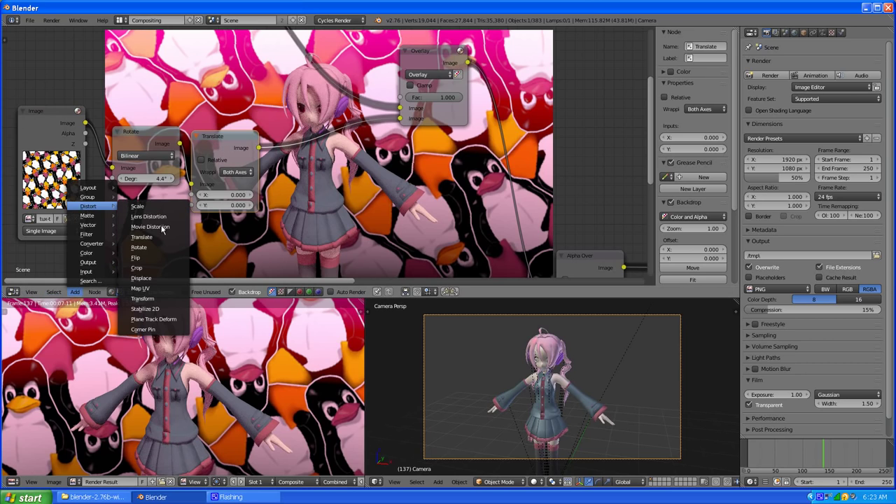
left_click(149, 300)
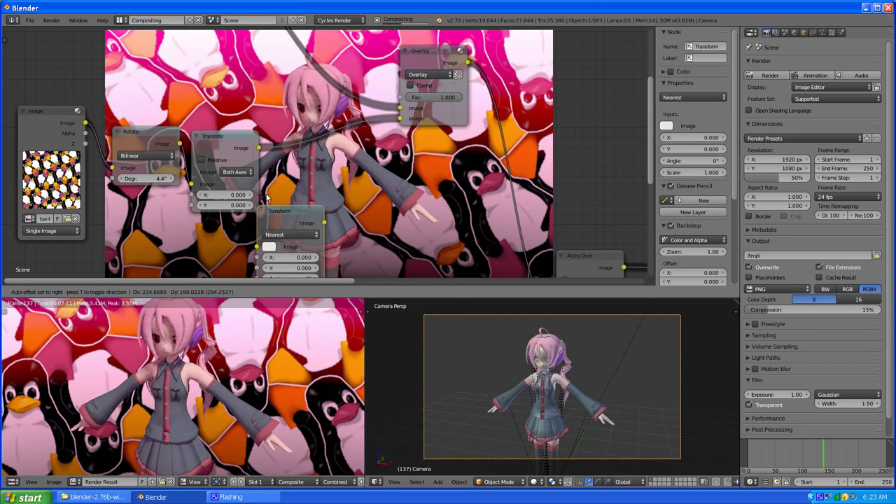
left_click(286, 137)
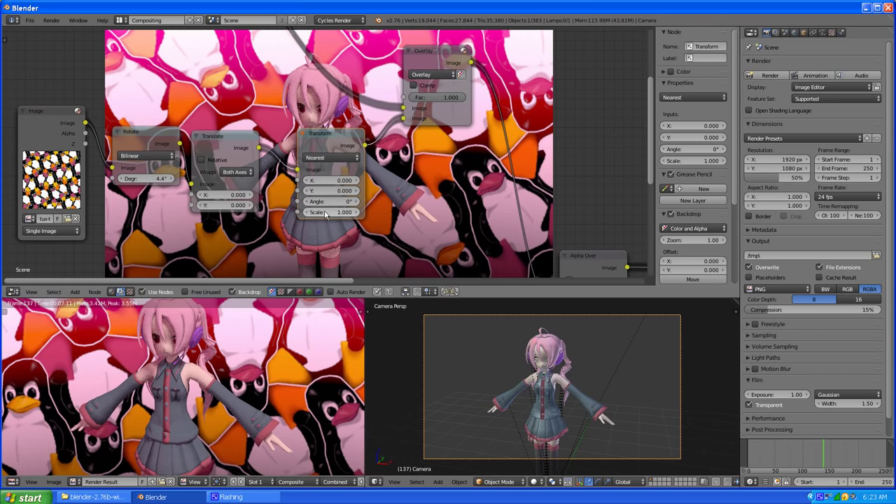
Reduce the Transform node's scale to 0.3 and set the Rotate node's angle to 26.7°
scroll(326, 213, "down", 6, "ctrl")
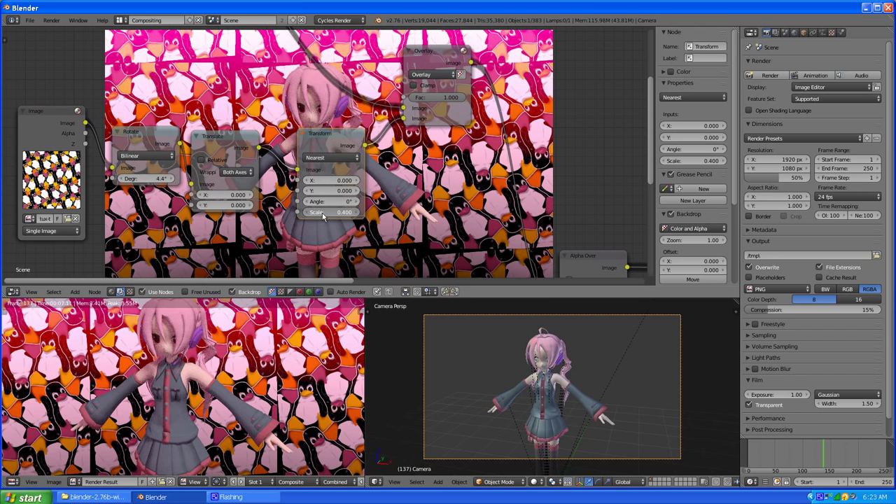
scroll(325, 213, "down", 4, "ctrl")
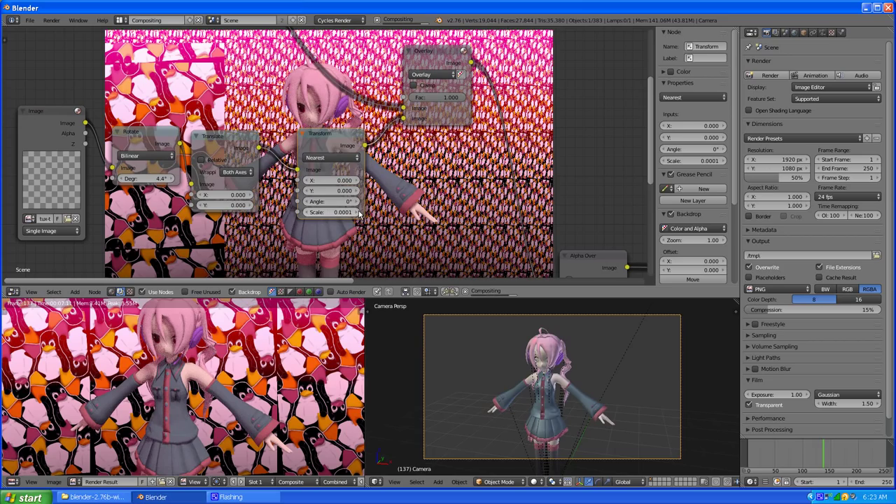
scroll(359, 213, "up", 3, "ctrl")
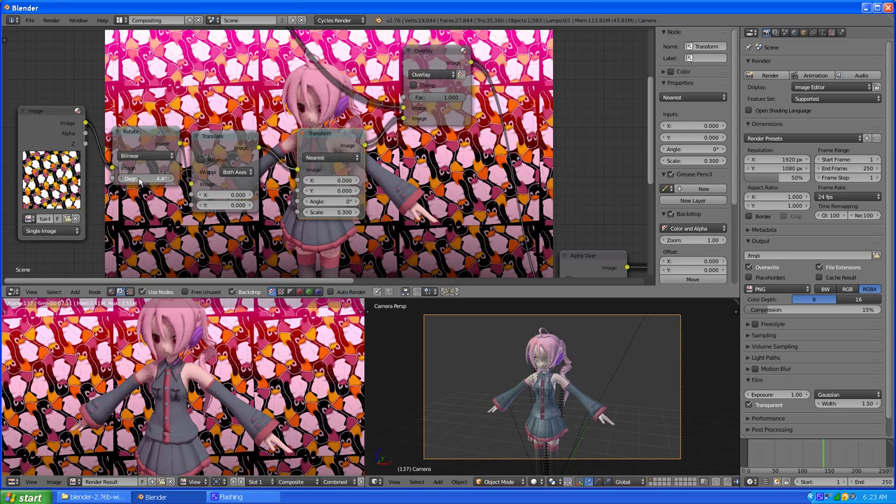
left_click_drag(140, 181, 241, 196)
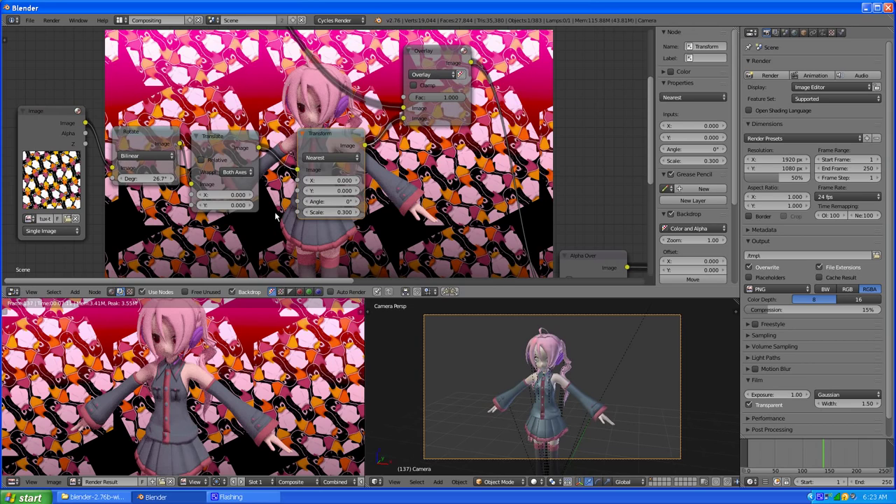
Delete the Rotate node while keeping Image linked to Translate, and move the Translate and Transform nodes left
left_click(136, 136)
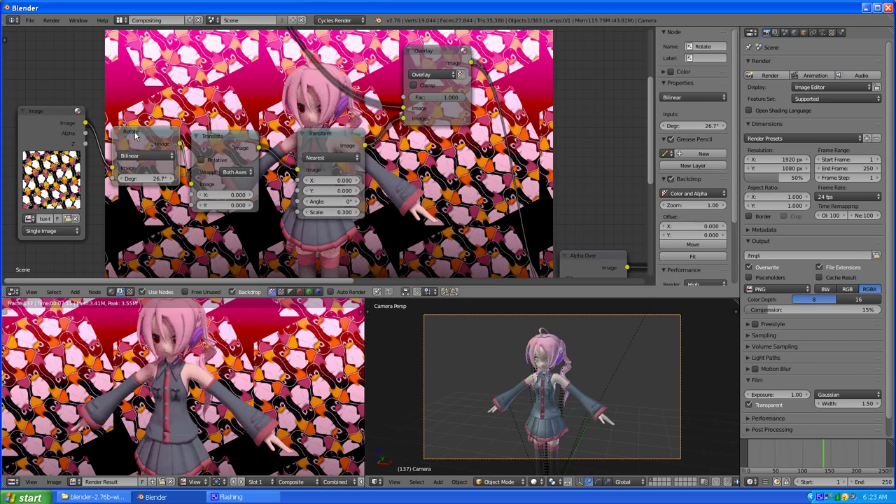
key("ctrl+x")
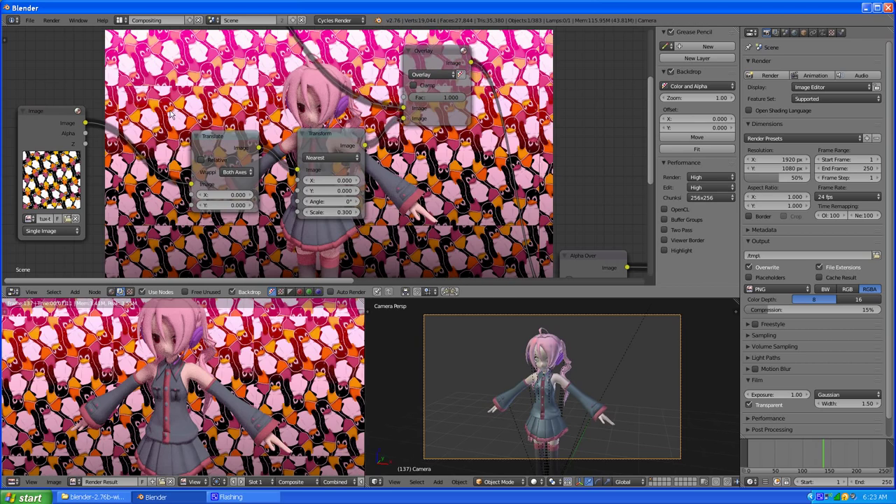
left_click_drag(231, 144, 200, 149)
left_click_drag(322, 145, 287, 143)
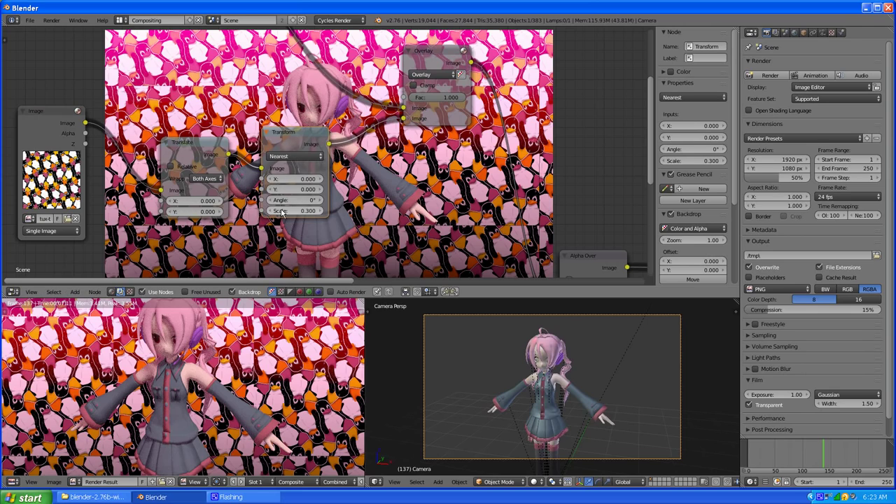
Set the Transform node's scale to 0.4 and its angle to 18.9°
left_click(321, 213)
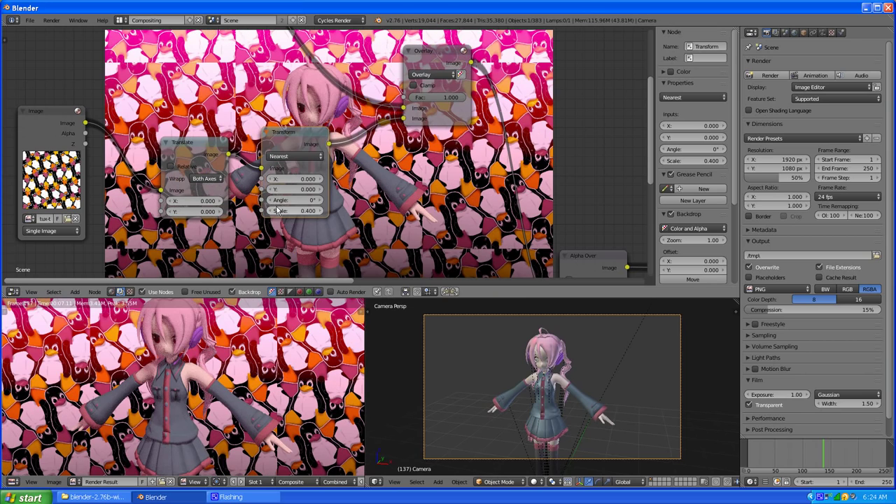
left_click_drag(280, 204, 384, 205)
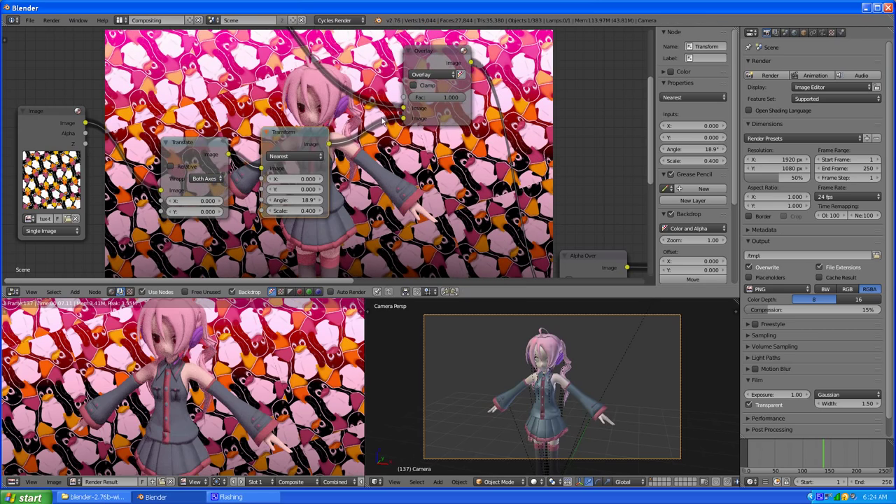
Lower the Overlay node's mix factor to 0.509
scroll(382, 121, "down", 2)
middle_click_drag(389, 149, 326, 171)
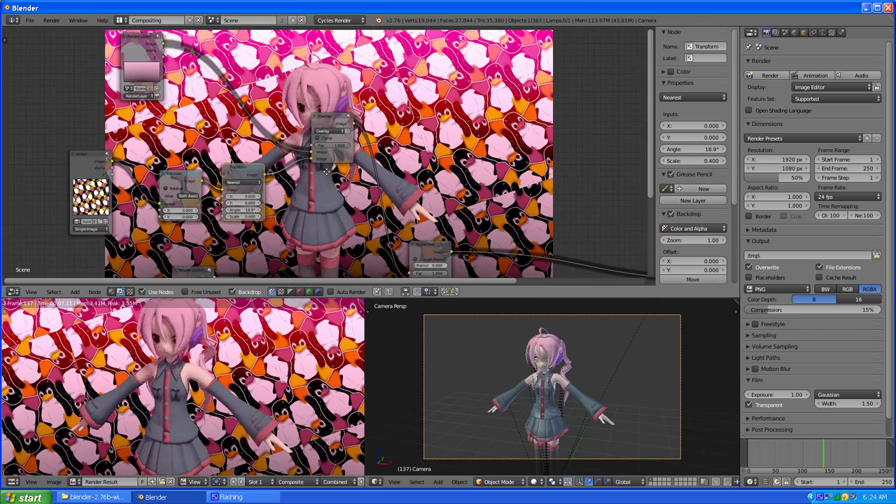
scroll(282, 172, "up", 2)
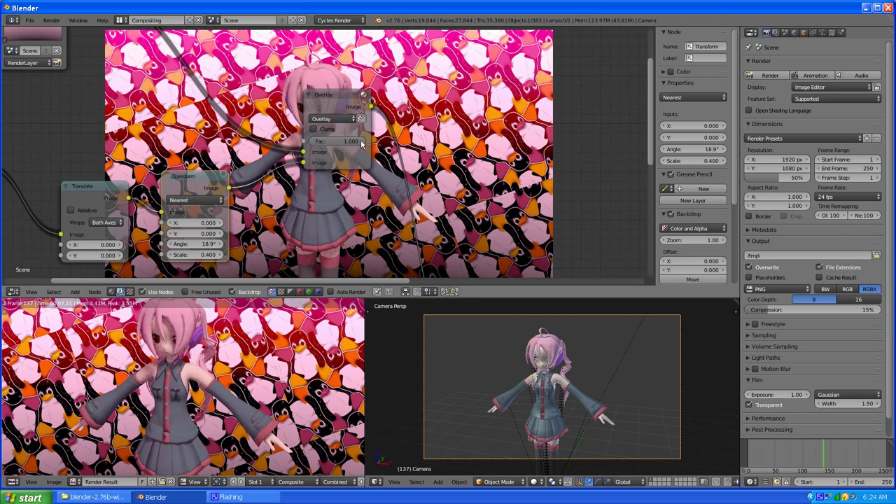
left_click_drag(361, 143, 321, 159)
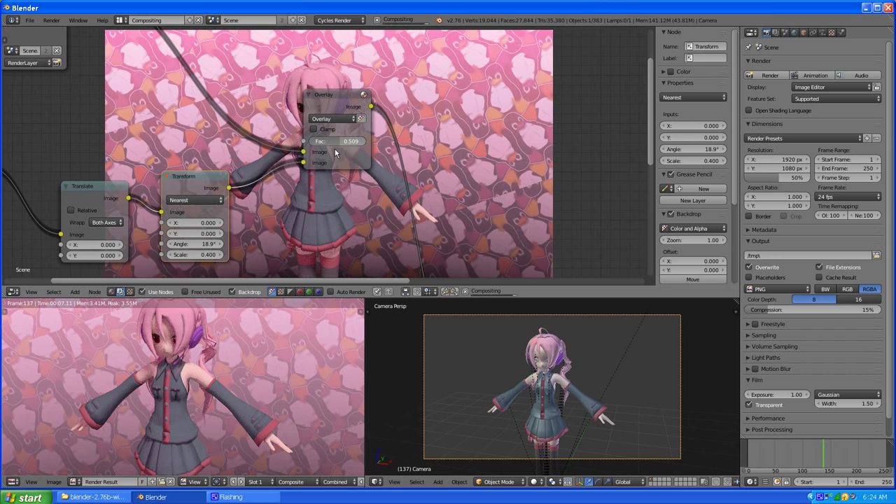
Try the Screen blend type on the texture's mix node, and settle on Multiply instead
left_click(336, 119)
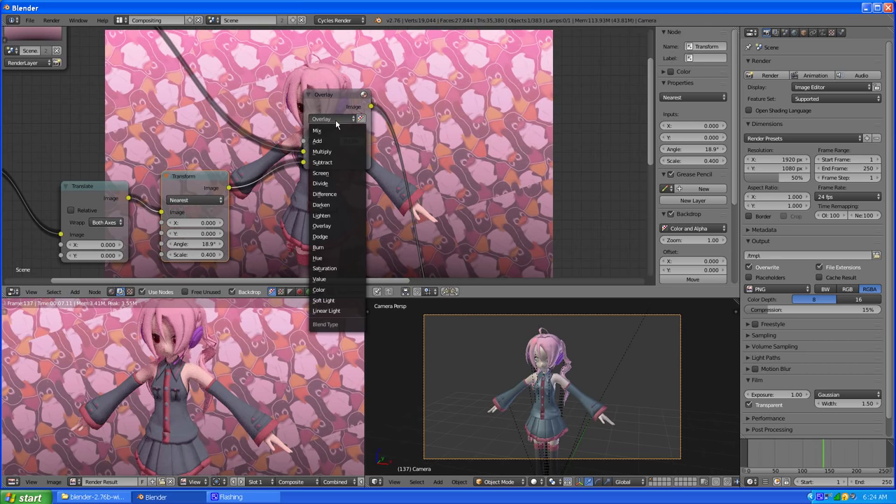
left_click(332, 174)
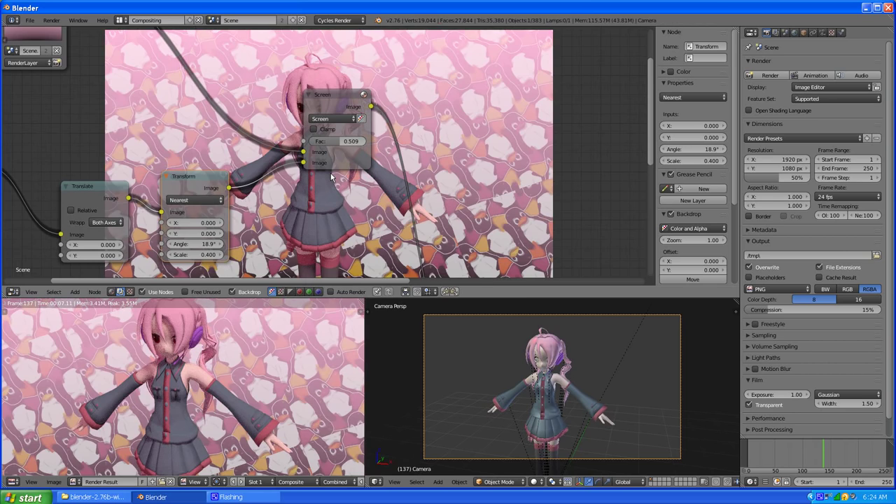
left_click(333, 119)
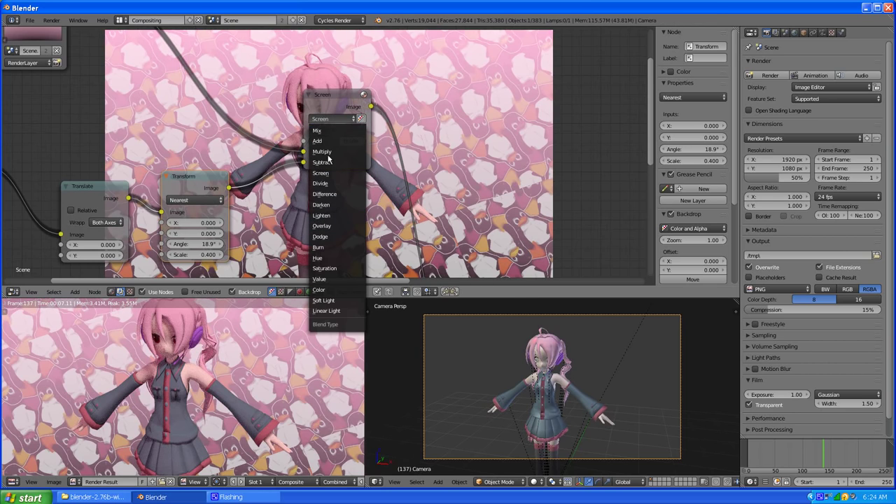
left_click(322, 151)
Examine the complete compositing node tree and how the penguin texture blends with the background behind the character
scroll(303, 134, "down", 2)
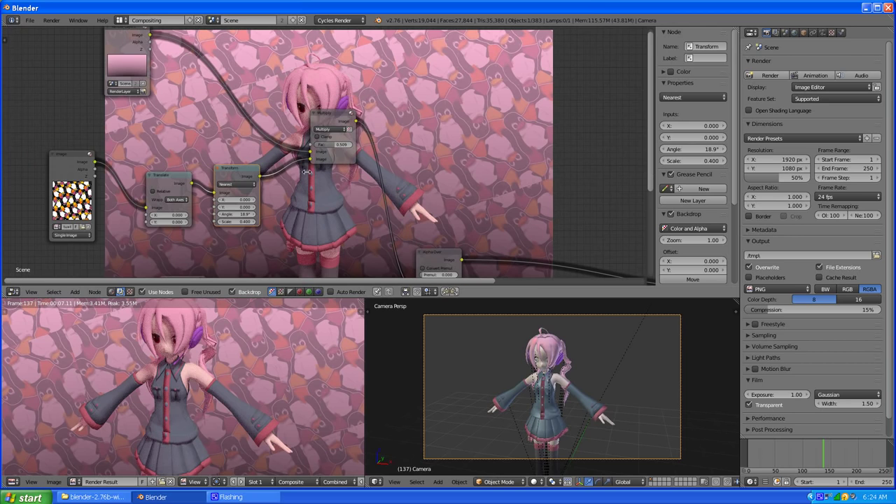
scroll(330, 198, "down", 1)
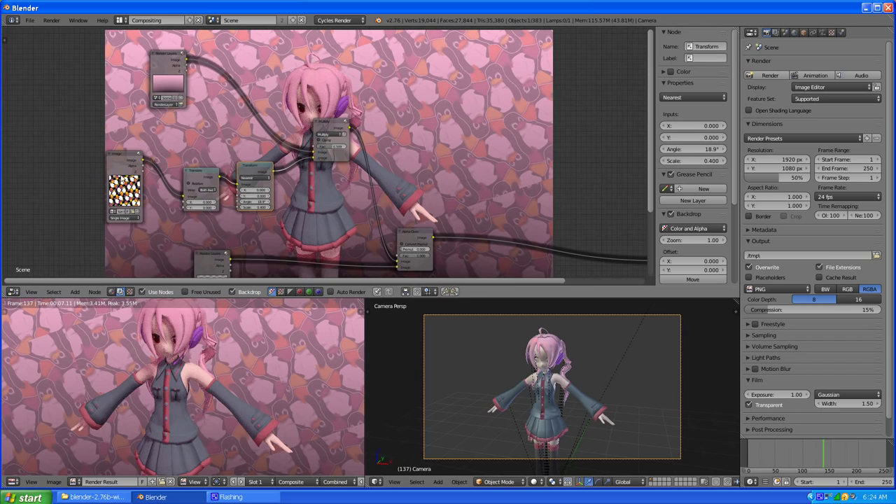
scroll(123, 180, "up", 2)
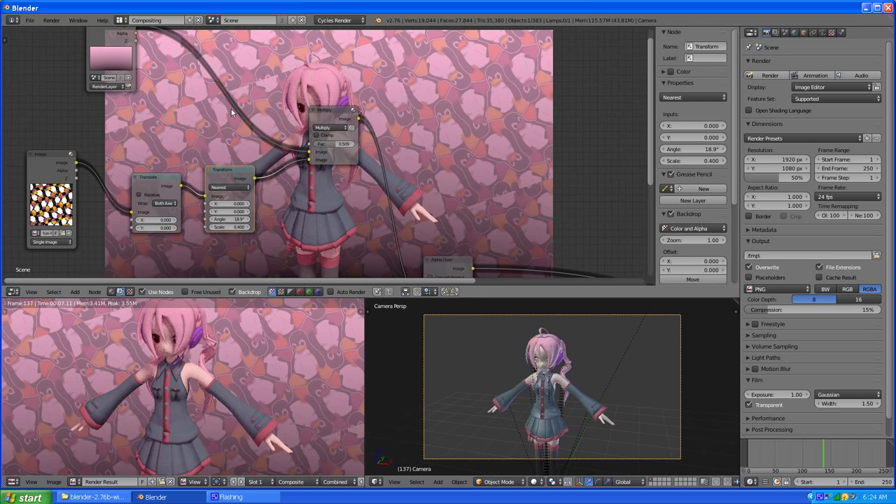
scroll(234, 107, "down", 3)
scroll(298, 152, "up", 1)
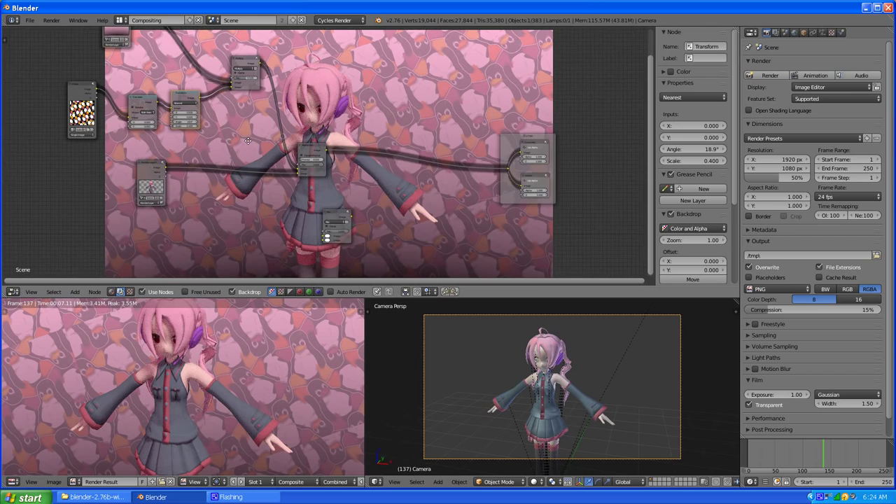
scroll(208, 163, "up", 1)
scroll(174, 146, "down", 3)
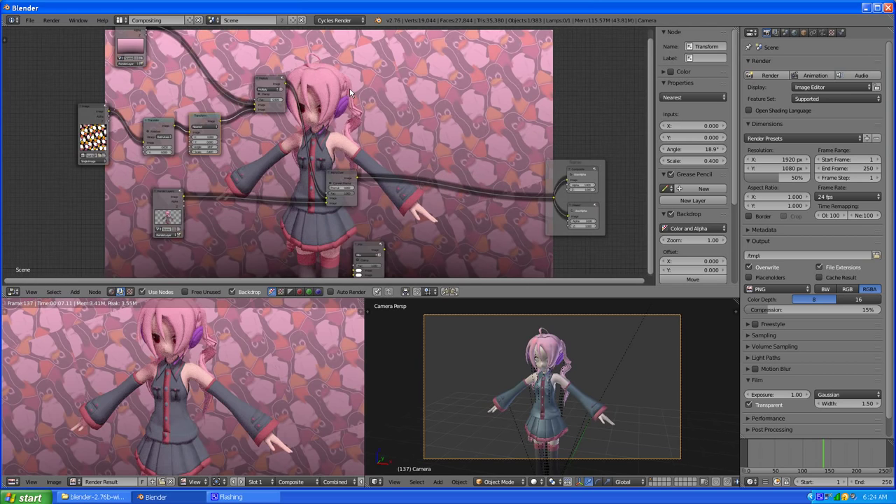
middle_click_drag(349, 88, 338, 119)
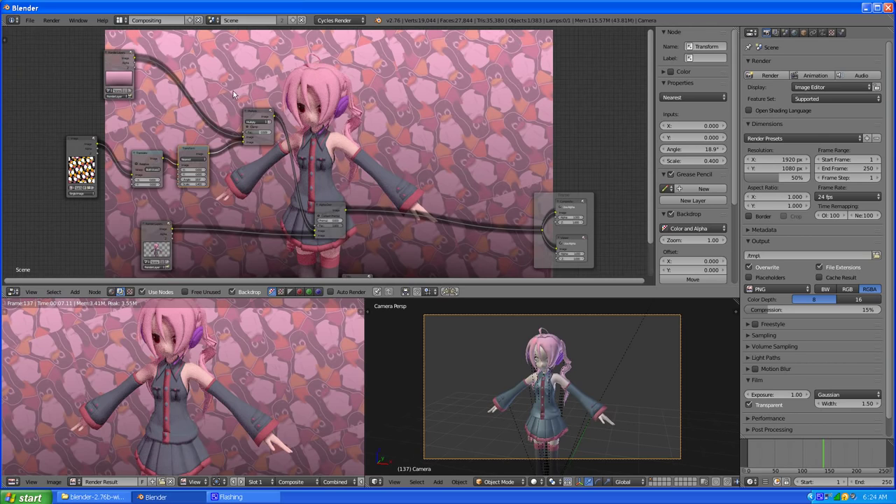
Switch to the Default screen layout and show the render passes of RenderLayer.001
left_click(122, 19)
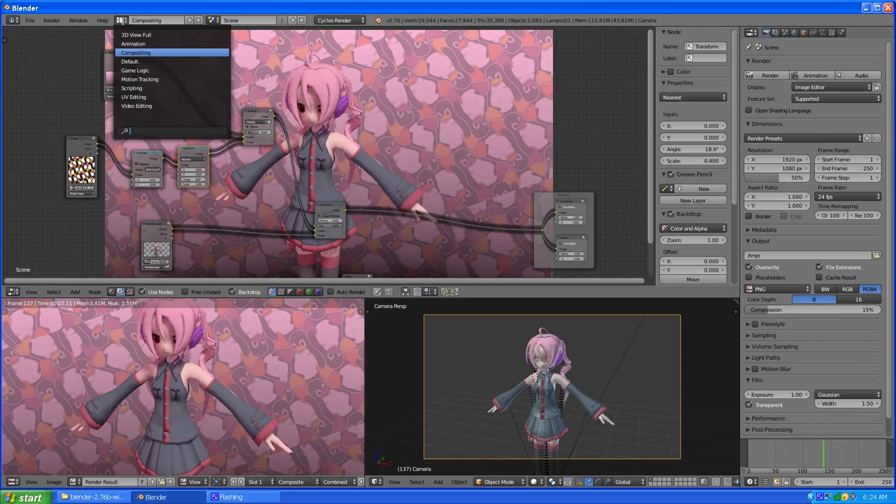
left_click(140, 62)
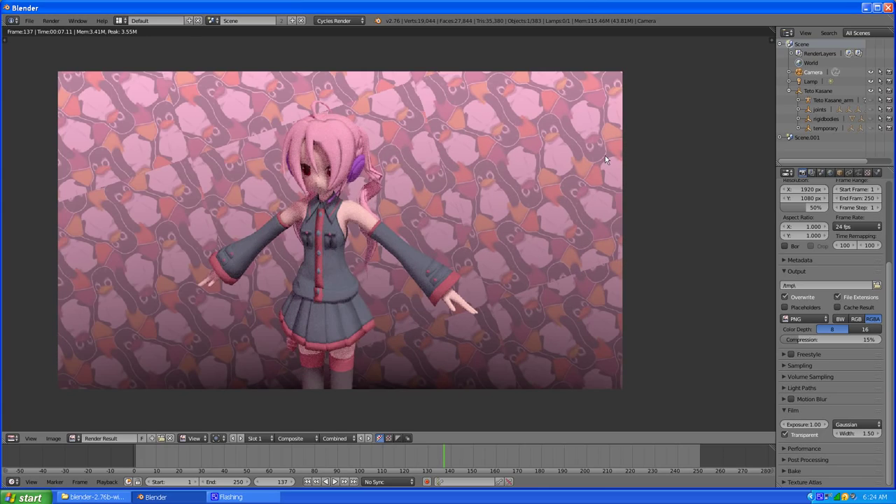
left_click(813, 173)
left_click(810, 219)
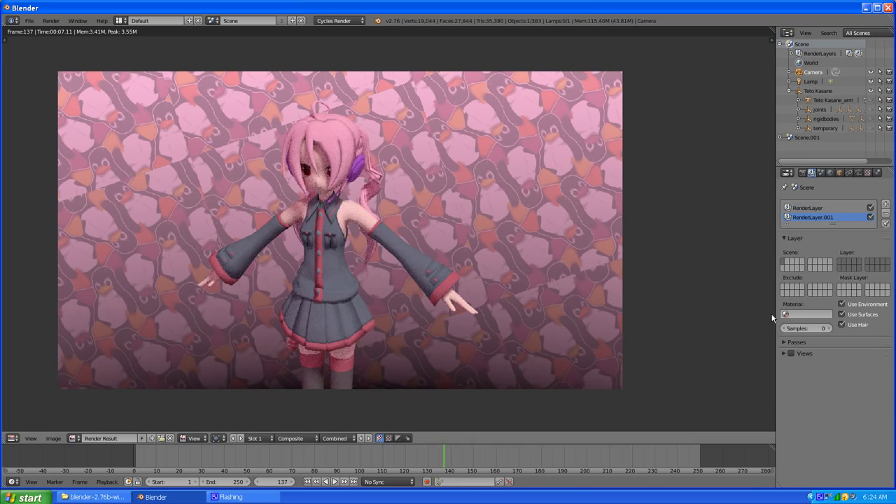
left_click(784, 341)
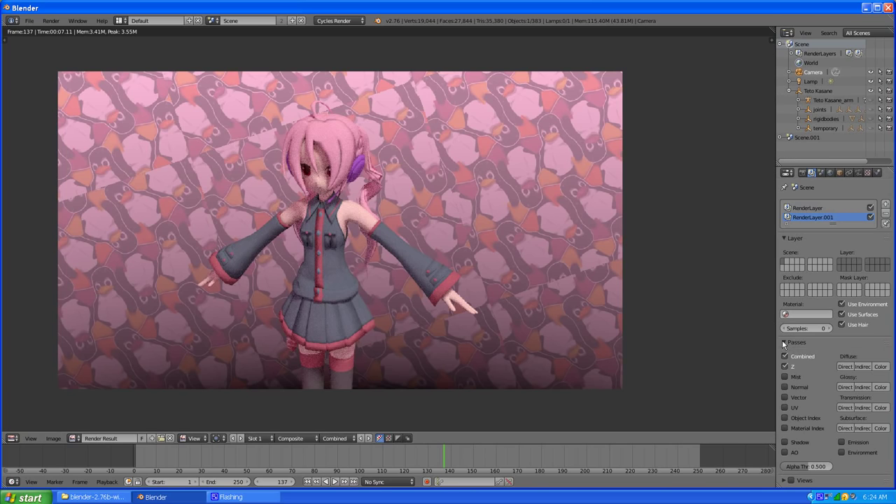
Enable Freestyle for the render and add a Freestyle line set to the selected render layer
left_click(803, 173)
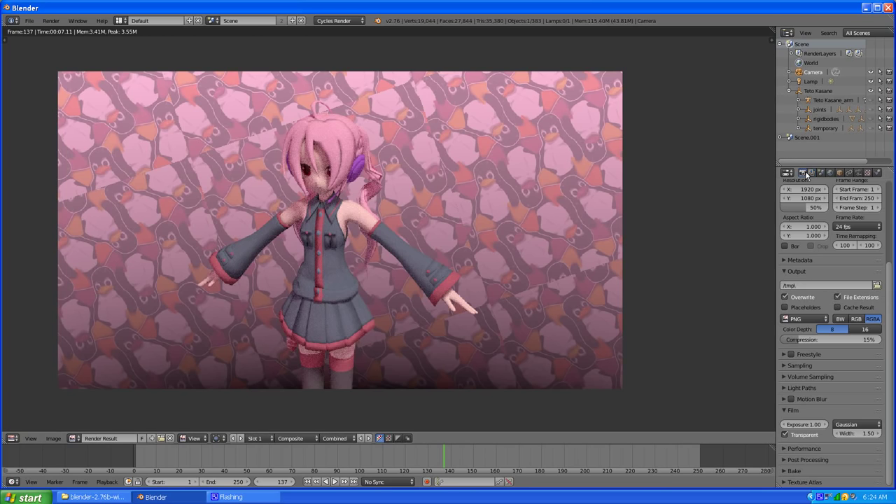
left_click(784, 355)
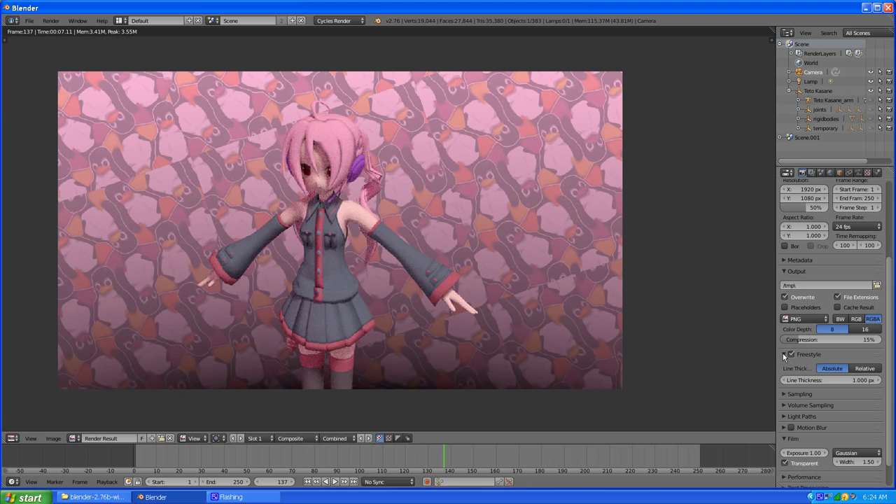
left_click(812, 173)
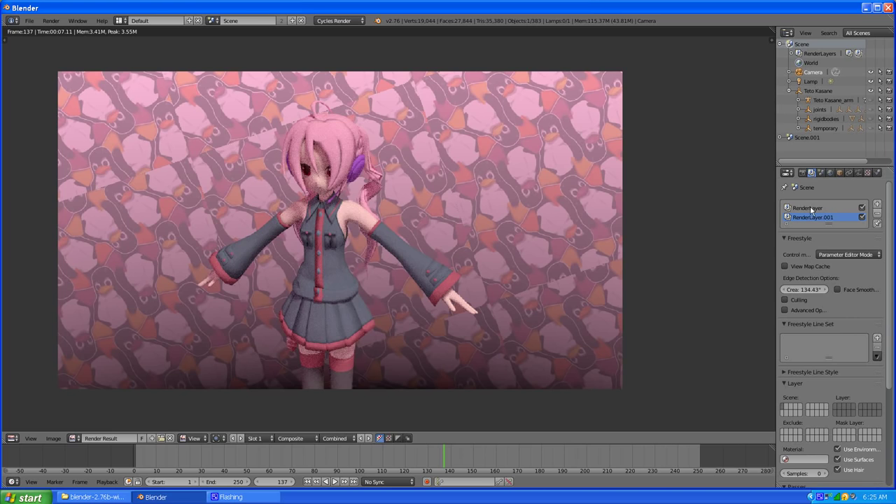
left_click(877, 337)
scroll(793, 341, "down", 5)
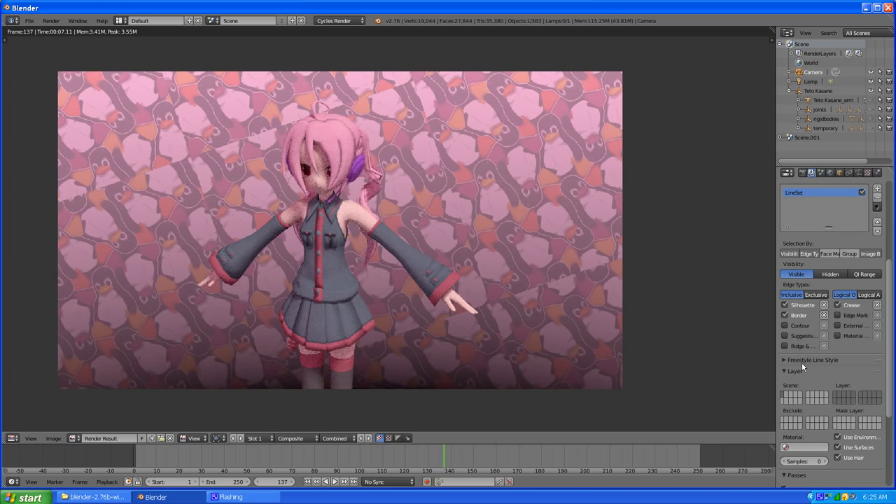
Disable the Freestyle line set on RenderLayer
scroll(802, 362, "down", 4)
scroll(806, 366, "up", 6)
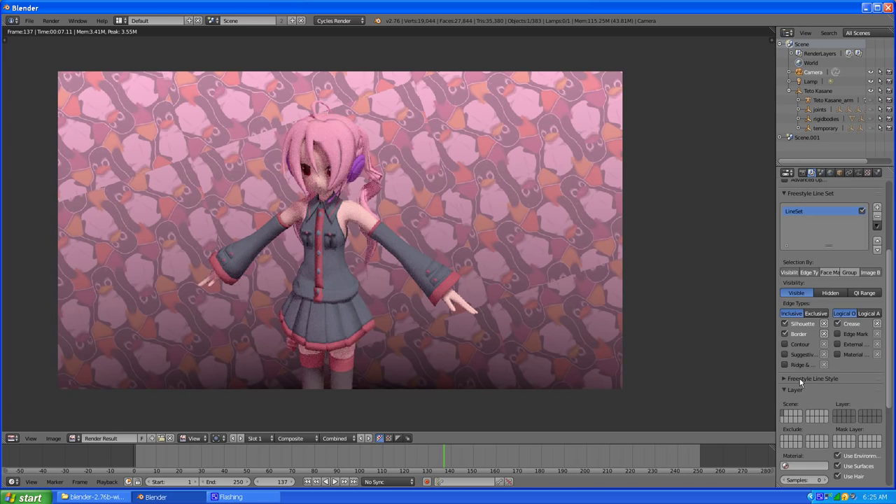
scroll(800, 368, "up", 1)
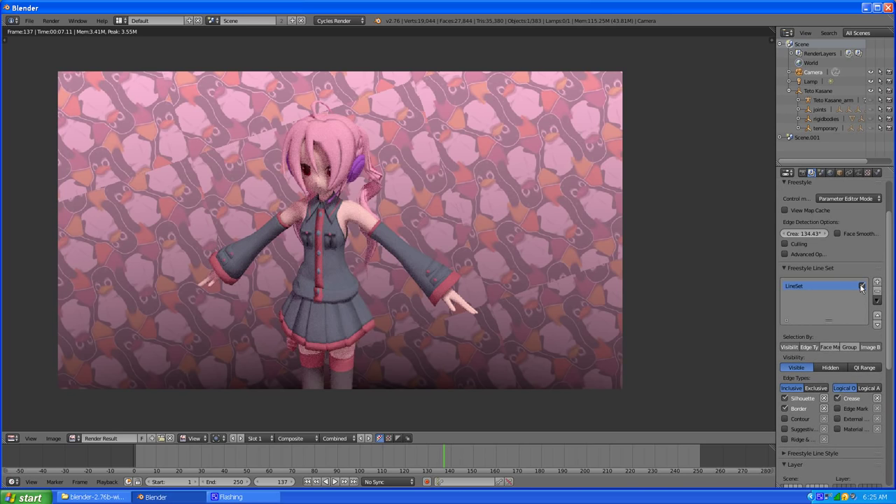
scroll(815, 275, "up", 2)
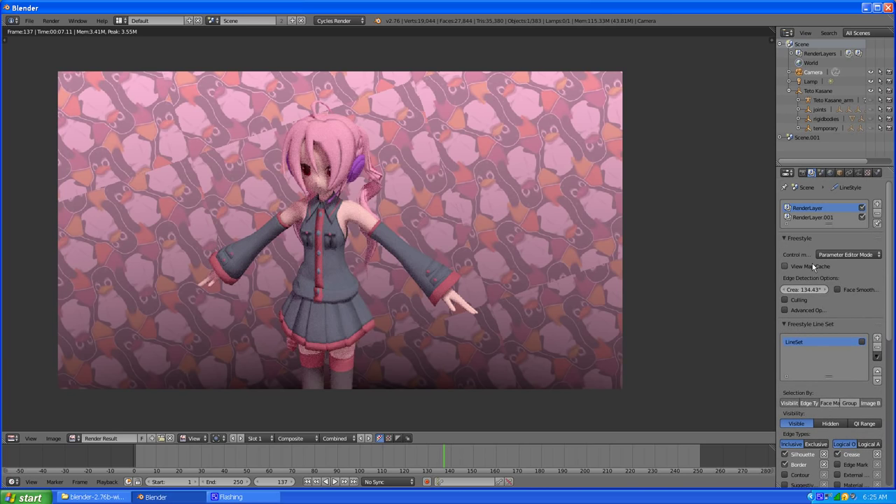
Add a Freestyle line set to RenderLayer.001 and exclude RenderLayer from rendering
left_click(812, 218)
scroll(835, 321, "down", 4)
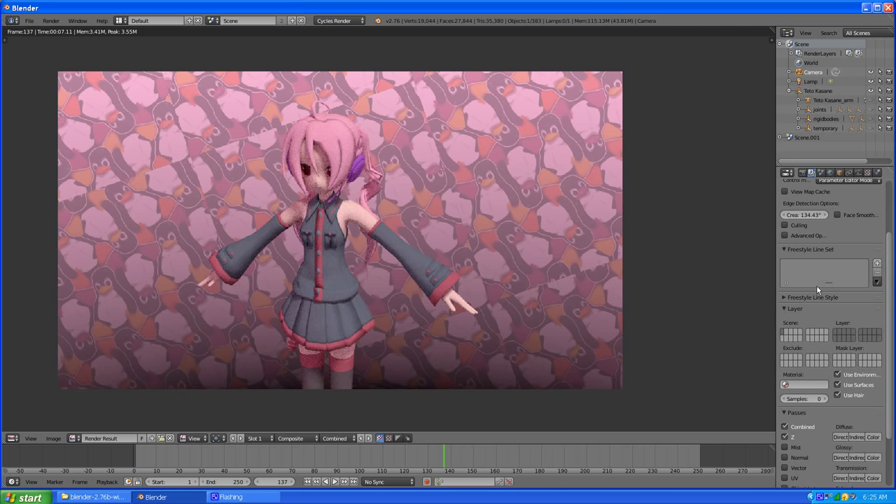
left_click(877, 264)
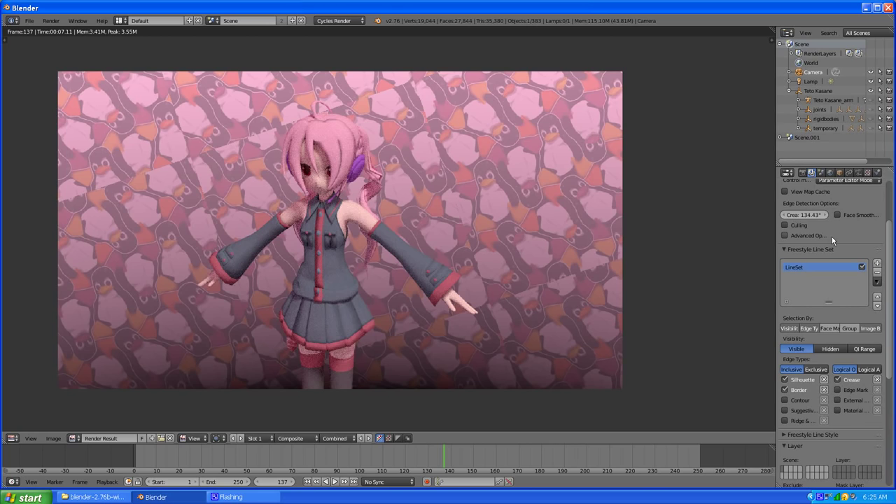
scroll(832, 236, "up", 4)
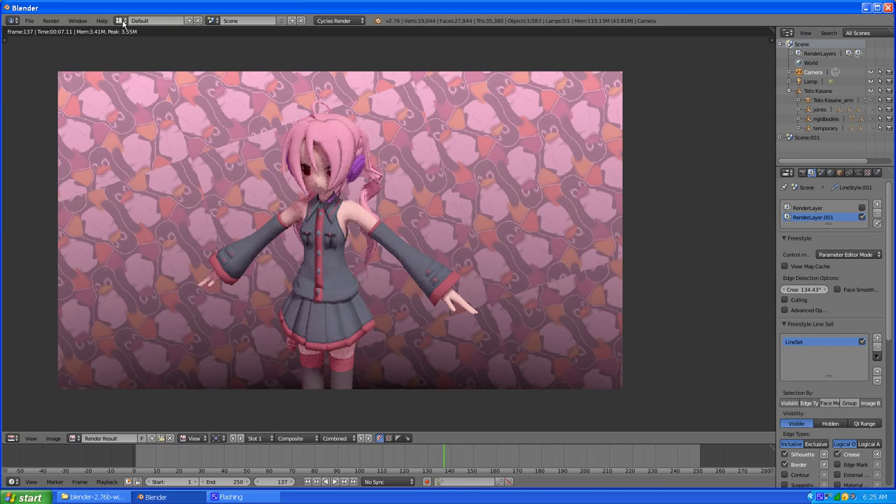
Examine the Freestyle and output render settings together with the line set, layer and pass options of RenderLayer.001
scroll(836, 231, "down", 6)
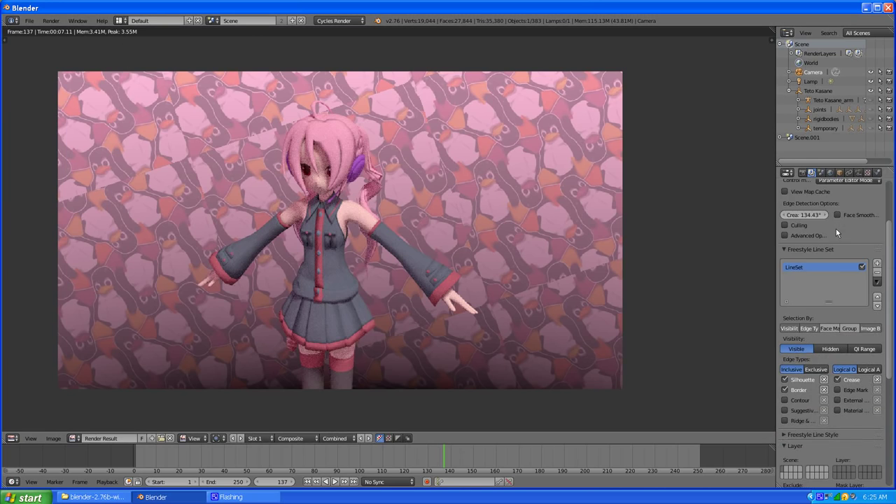
scroll(836, 231, "up", 5)
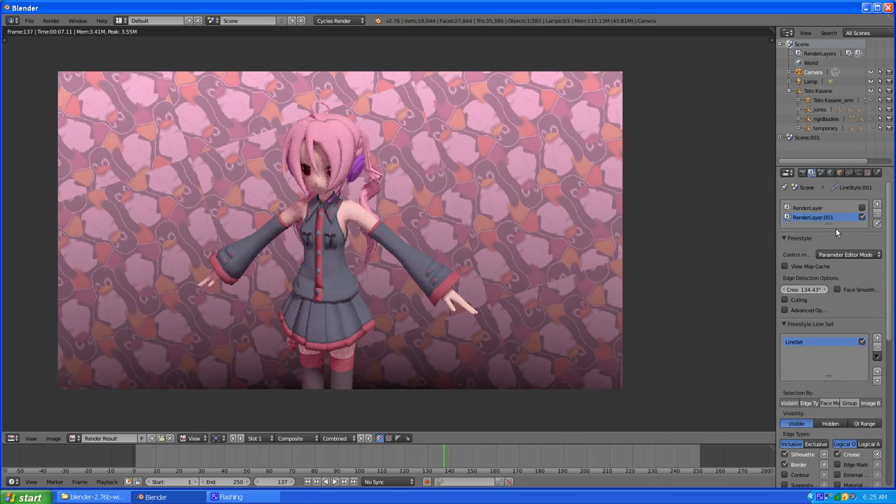
scroll(836, 230, "down", 3)
scroll(836, 230, "up", 4)
left_click(803, 173)
scroll(805, 177, "down", 1)
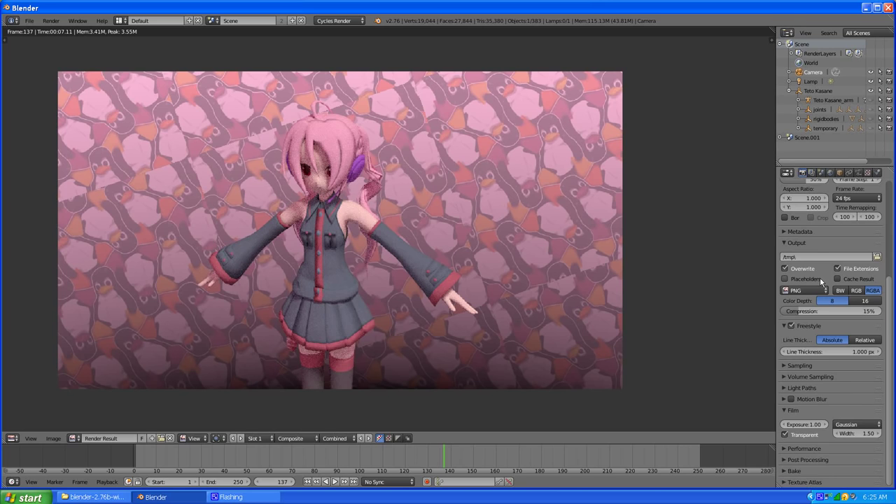
scroll(807, 176, "up", 4)
left_click(811, 173)
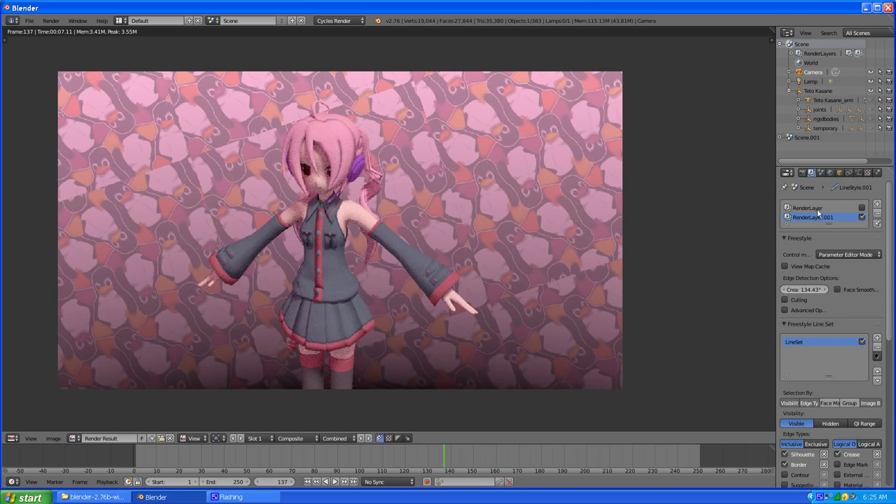
scroll(830, 255, "down", 5)
scroll(830, 257, "down", 3)
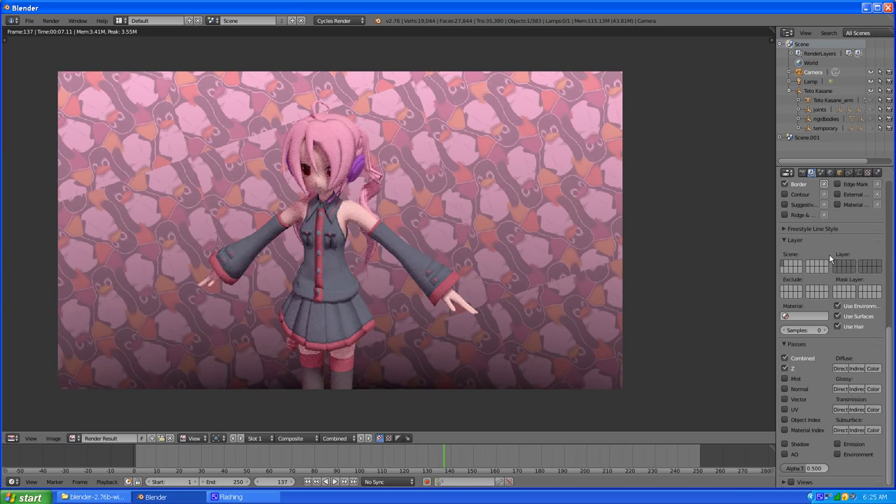
Override the number of render samples for RenderLayer.001 with 5
scroll(829, 254, "up", 1)
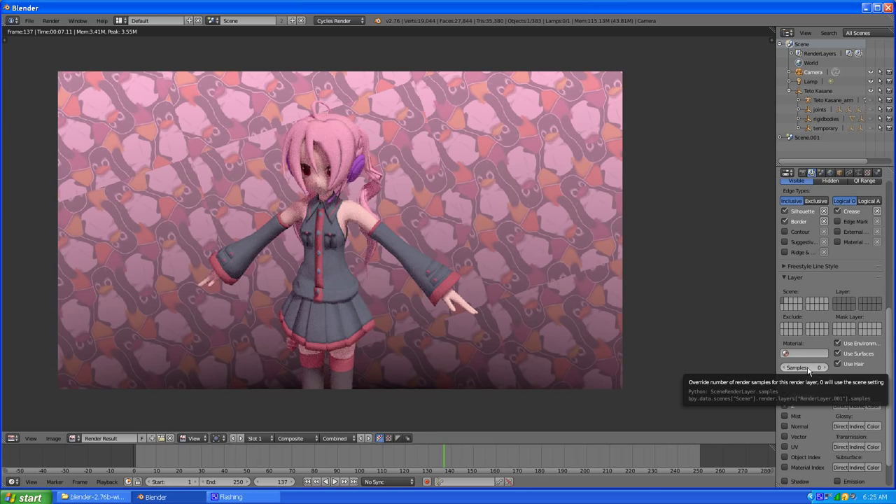
scroll(809, 259, "up", 4)
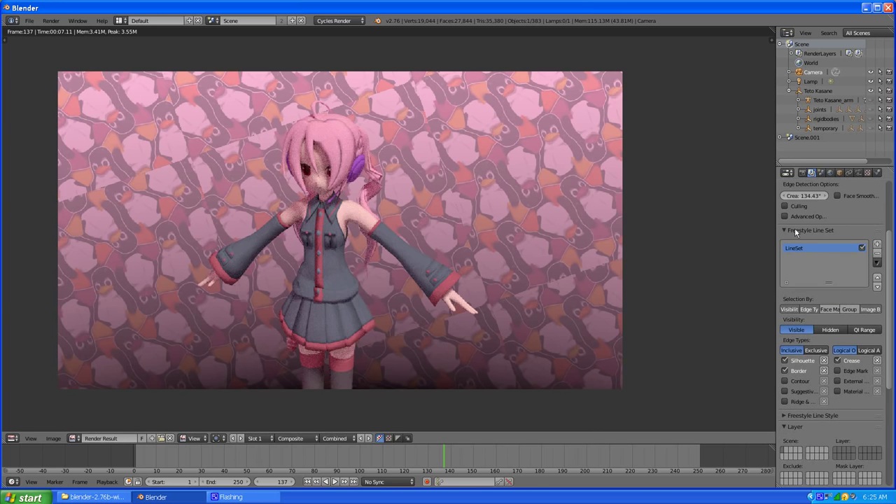
scroll(805, 232, "down", 3)
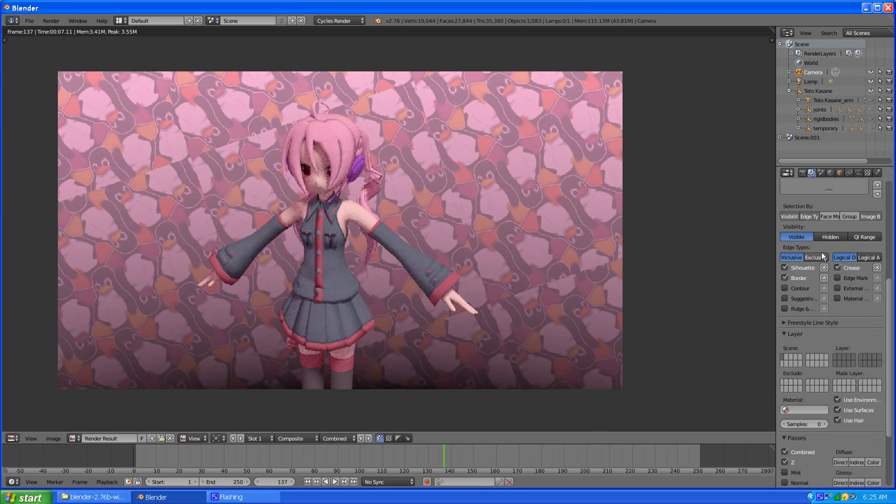
scroll(823, 257, "down", 3)
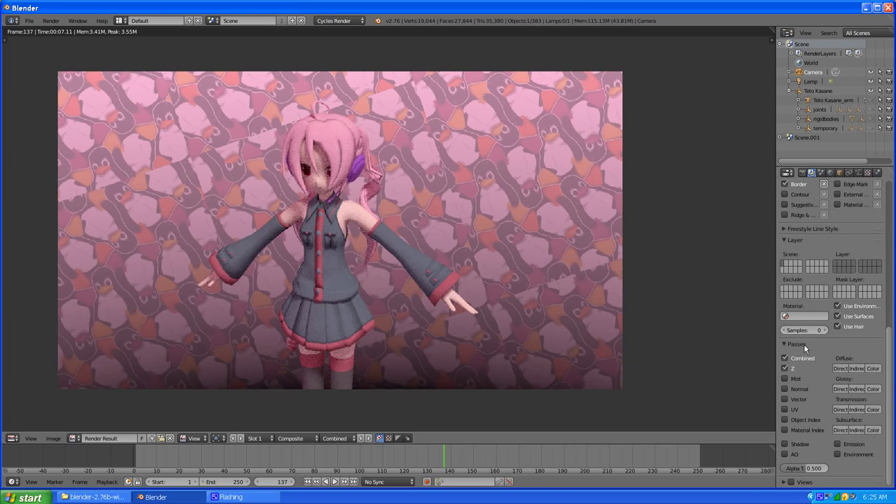
left_click(809, 329)
key("Return")
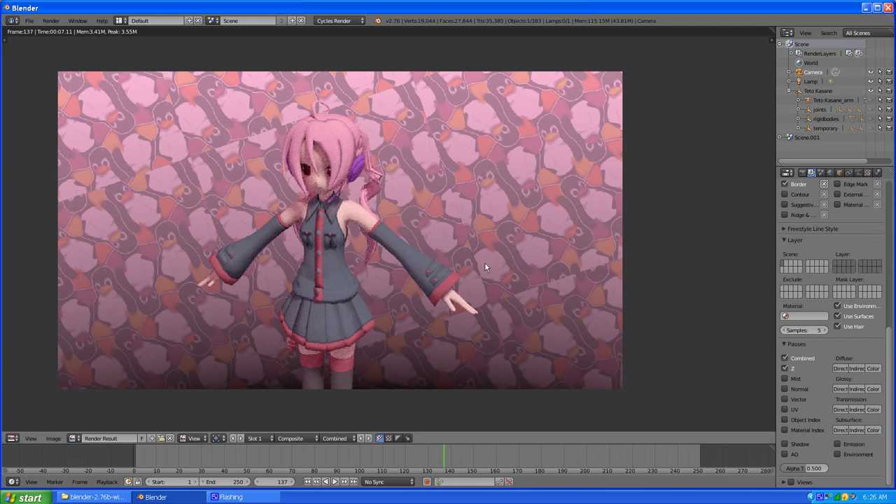
Recheck the scene's Freestyle line thickness and film settings, and the Freestyle edge types and passes of RenderLayer.001
scroll(823, 314, "up", 5)
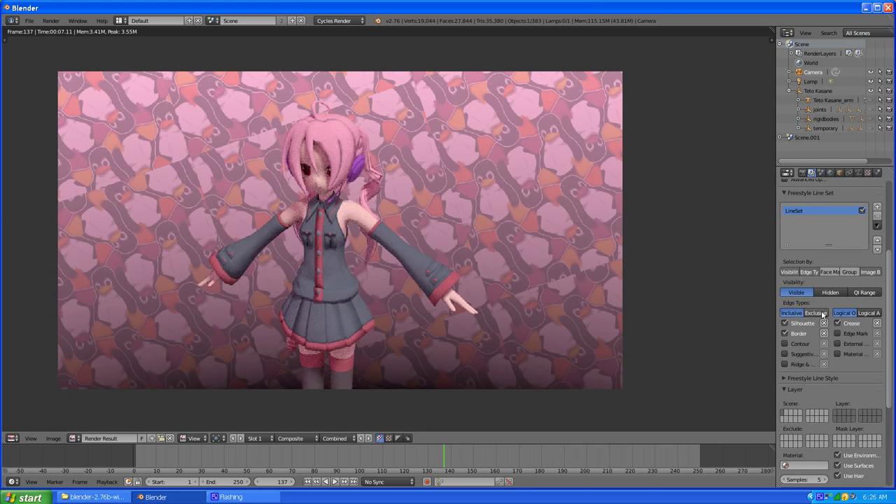
scroll(820, 315, "up", 4)
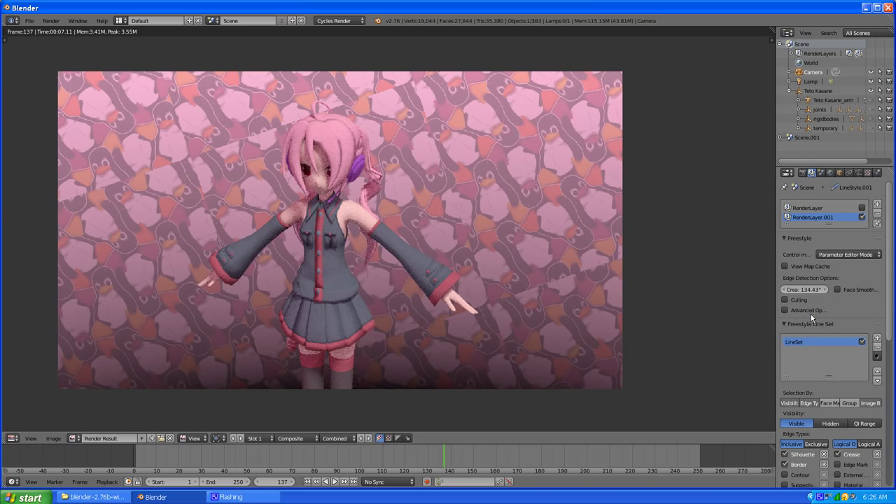
left_click(803, 173)
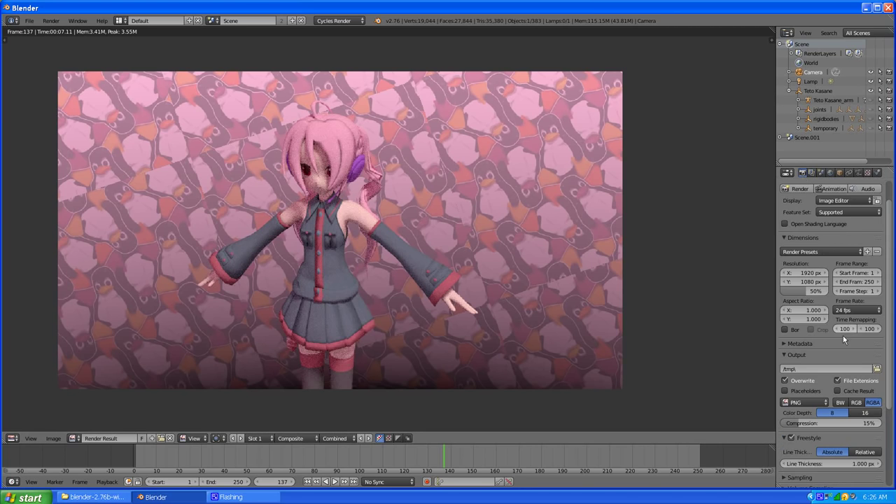
scroll(849, 383, "down", 4)
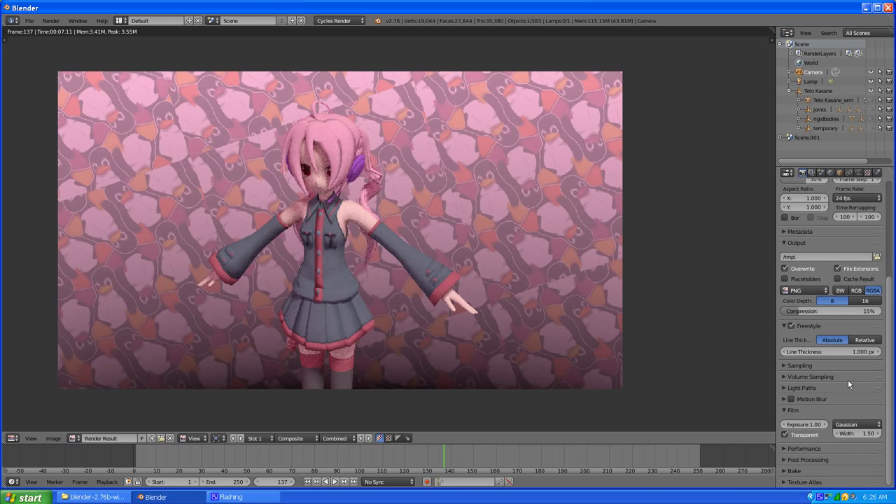
scroll(848, 379, "up", 2)
scroll(848, 379, "down", 2)
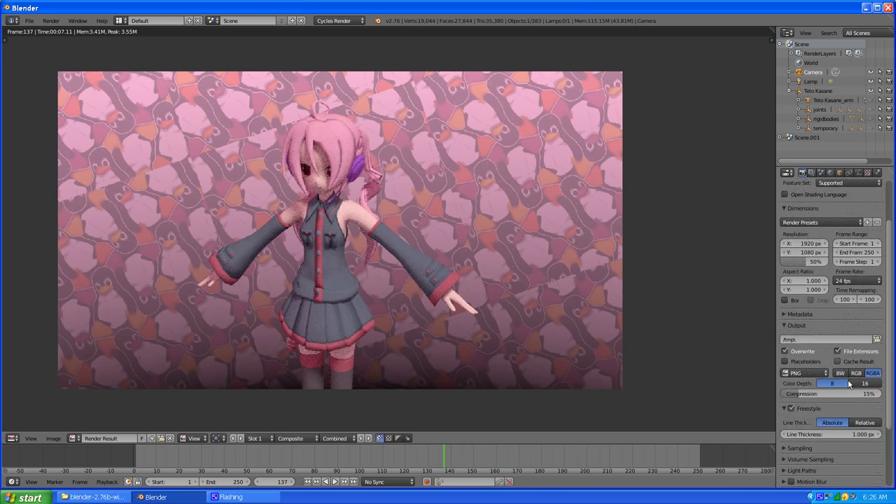
scroll(807, 221, "up", 4)
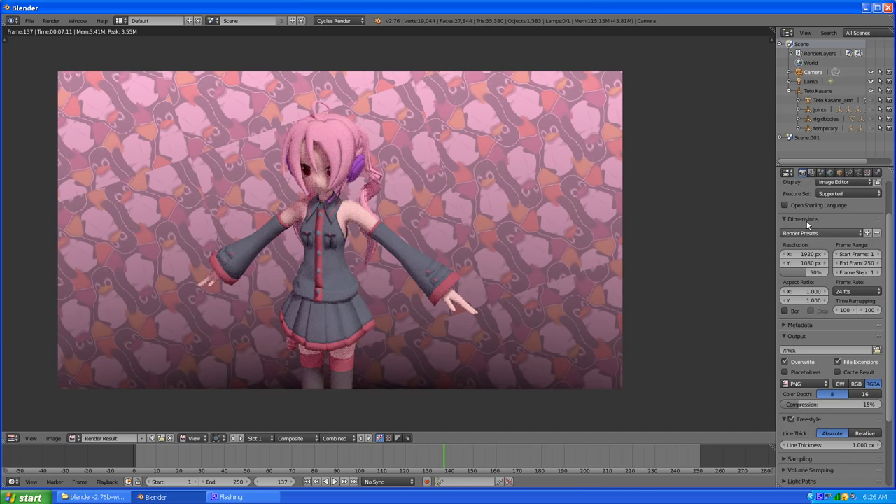
left_click(811, 173)
scroll(830, 353, "down", 9)
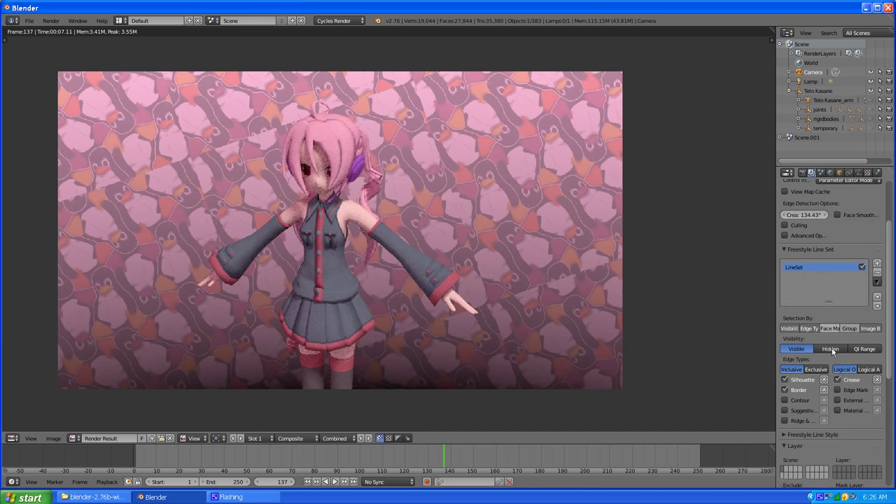
scroll(829, 349, "down", 1)
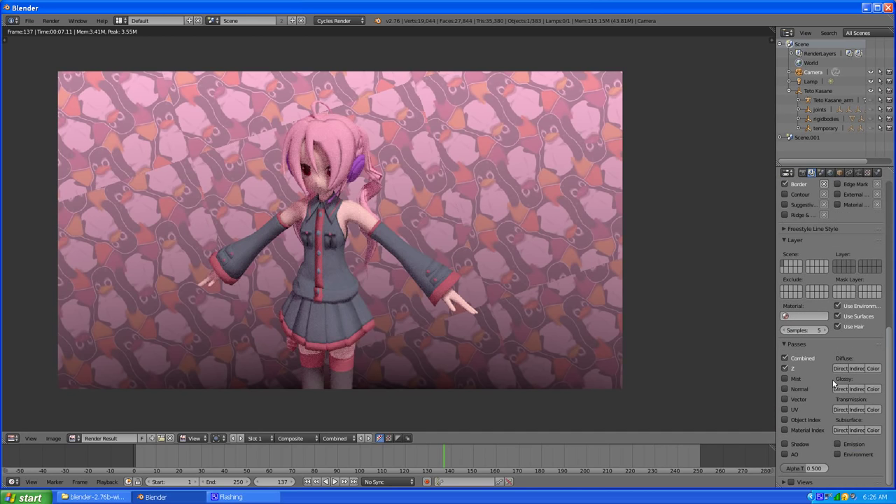
scroll(850, 260, "up", 8)
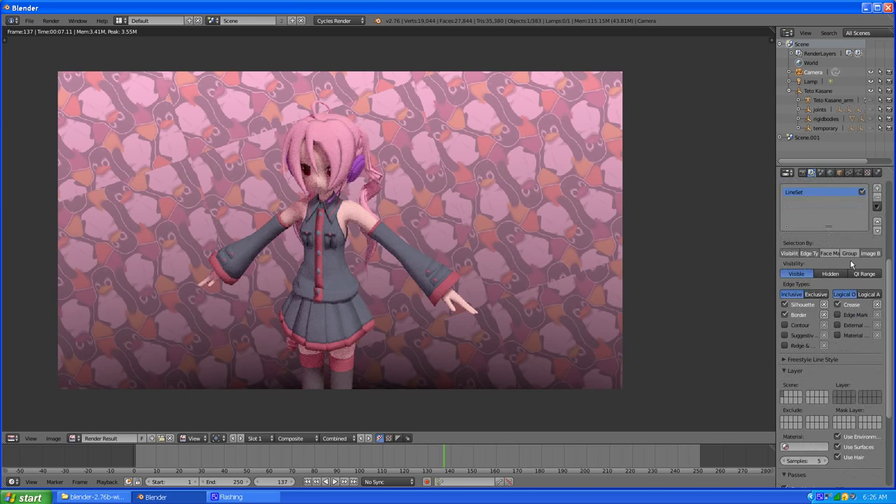
scroll(789, 189, "up", 1)
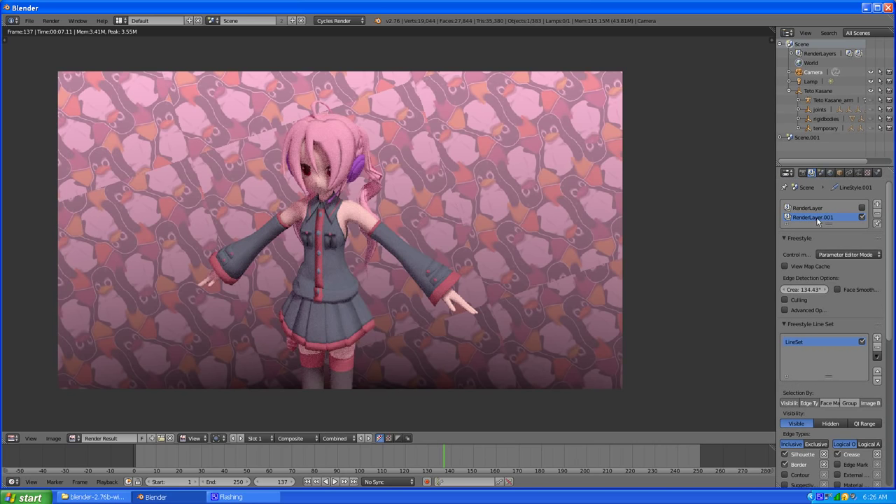
Turn off Use Environment, Use Surfaces and Use Hair for RenderLayer.001
scroll(808, 288, "down", 9)
scroll(808, 289, "down", 1)
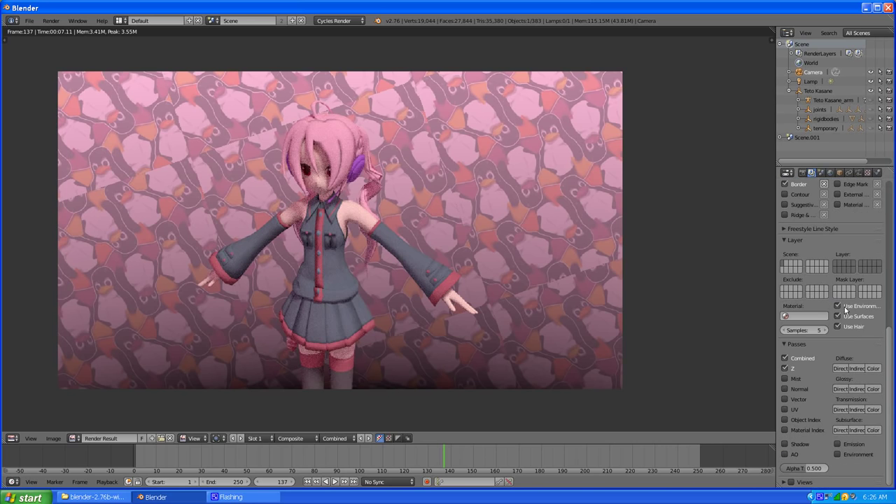
left_click_drag(838, 306, 837, 329)
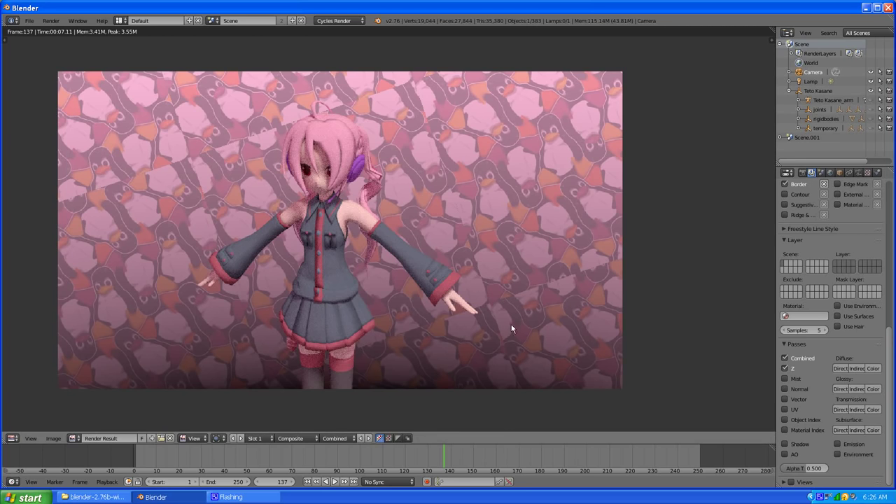
Select RenderLayer, include it in the render again, and review its Freestyle line set and layer options
scroll(837, 239, "up", 10)
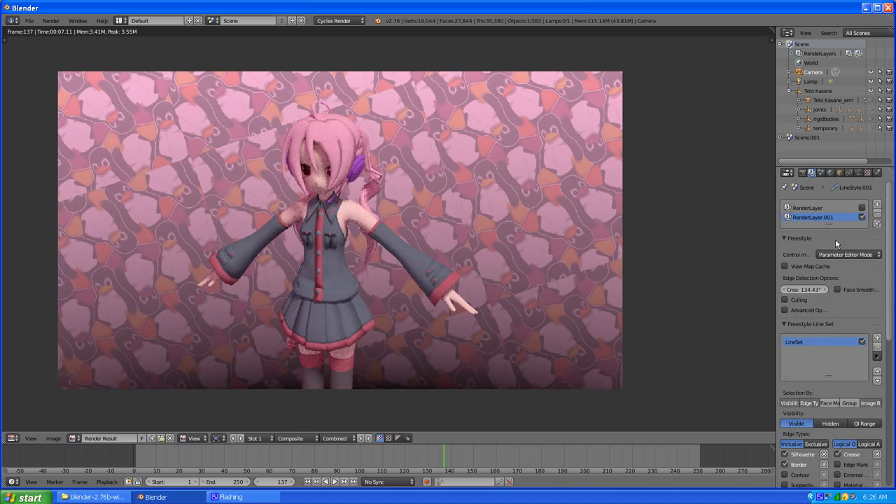
left_click(806, 207)
scroll(791, 295, "down", 2)
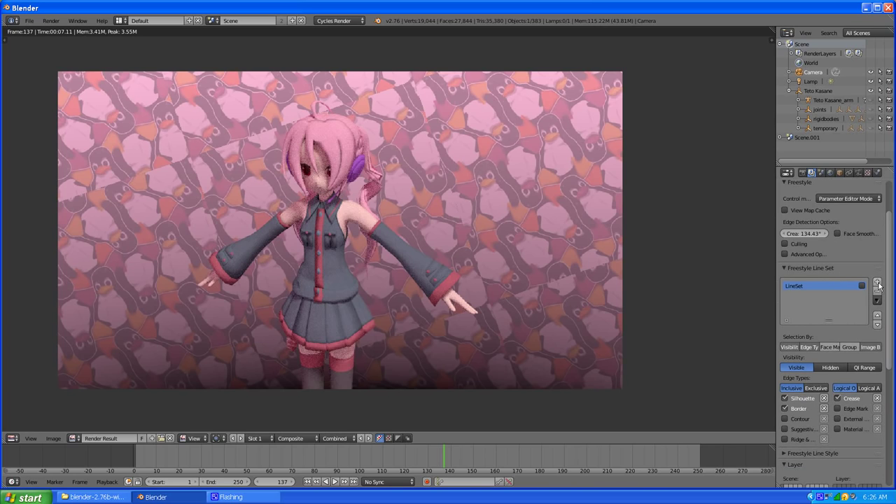
scroll(804, 240, "up", 2)
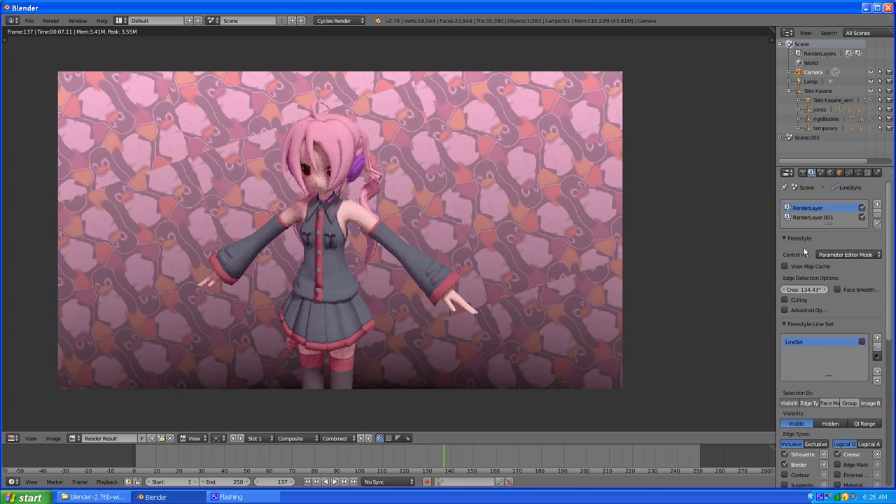
left_click(801, 172)
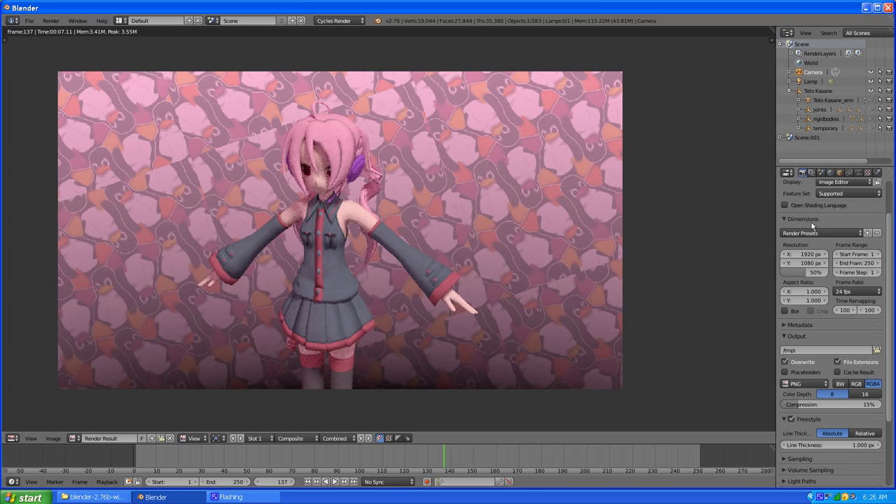
left_click(812, 172)
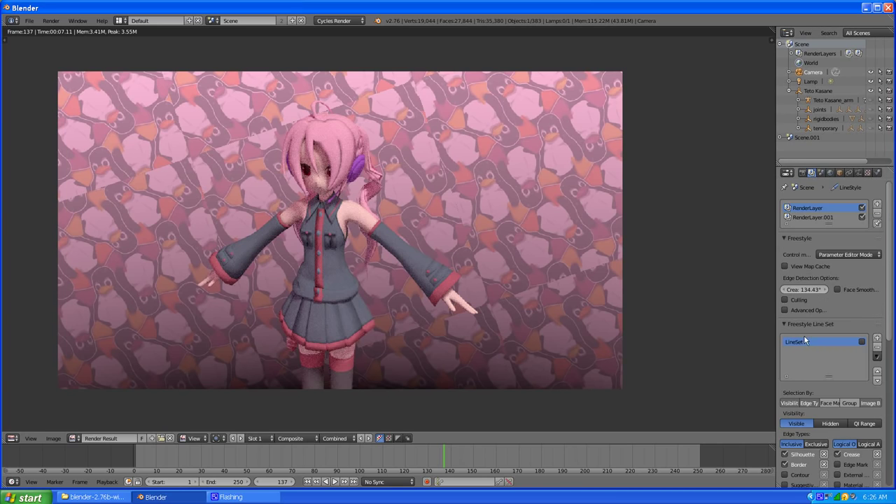
scroll(805, 336, "down", 5)
scroll(809, 343, "down", 3)
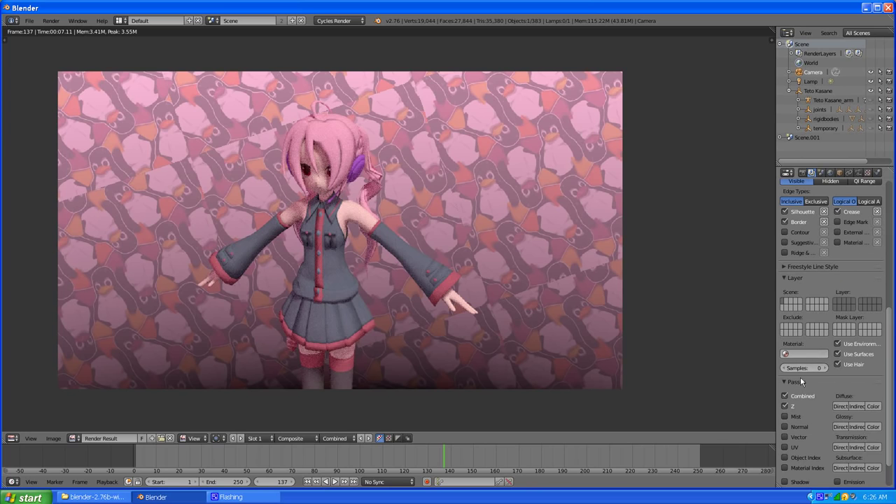
scroll(825, 214, "up", 8)
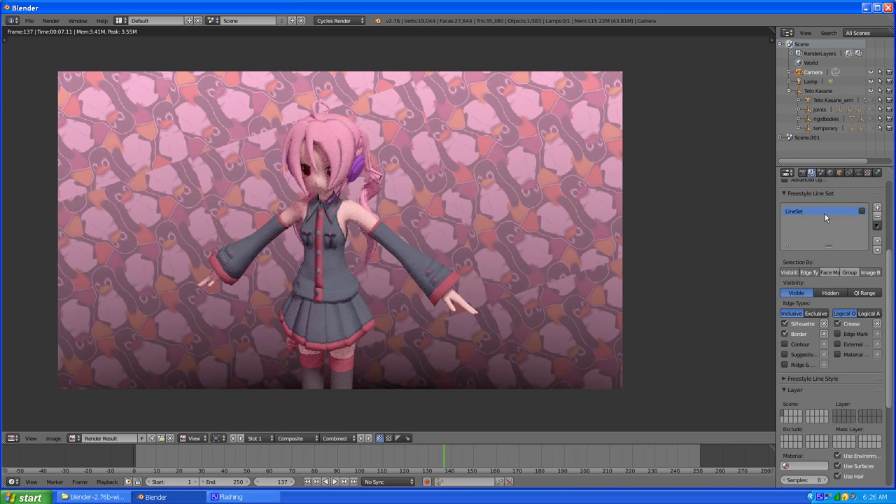
Set the scene's Cycles render samples to 30 in the Sampling settings
left_click(803, 172)
scroll(814, 263, "up", 2)
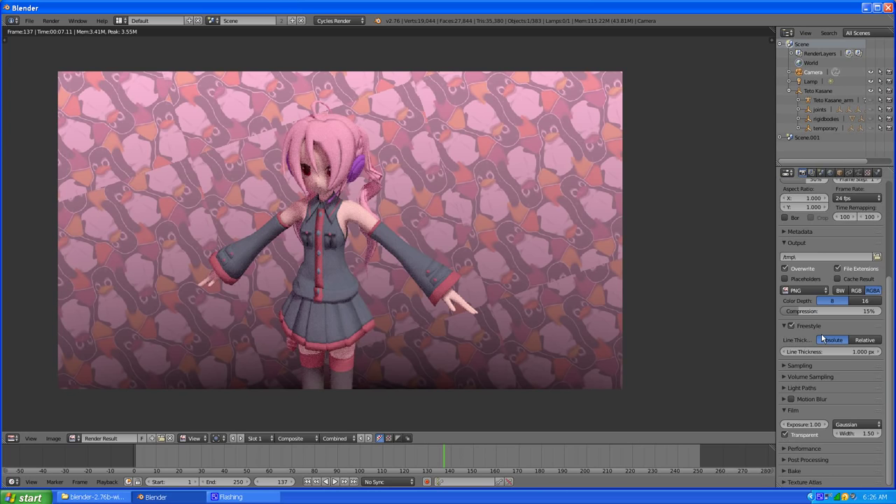
scroll(823, 338, "down", 6)
left_click(788, 365)
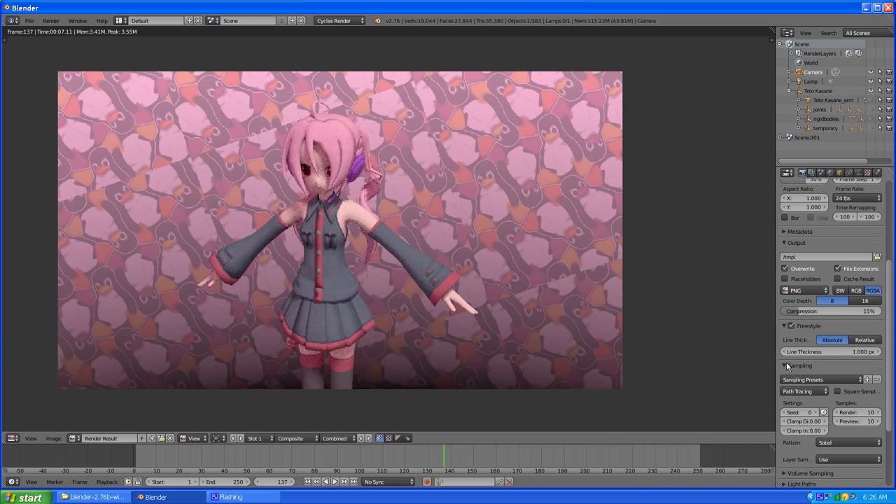
left_click(860, 413)
type("30")
key("Return")
Set the sampling Clamp Direct value to 8.00 and Clamp Indirect to 3.00
scroll(812, 410, "down", 2)
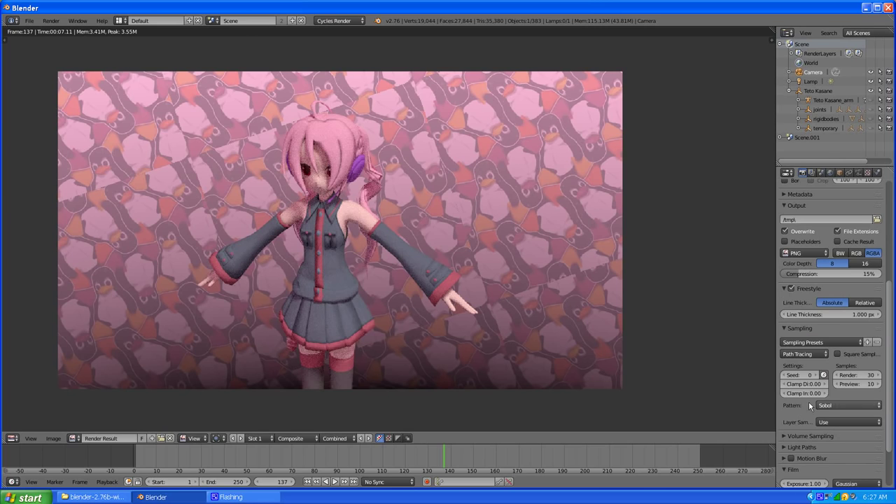
left_click(803, 384)
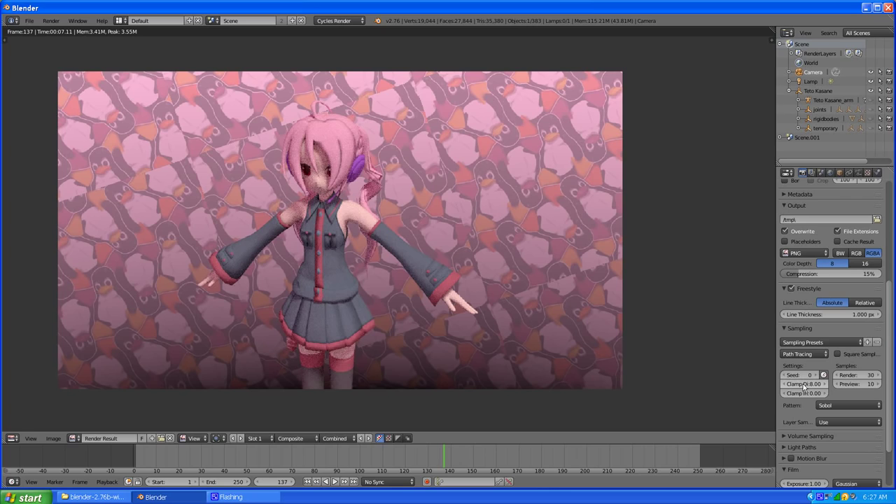
left_click(796, 393)
type("3")
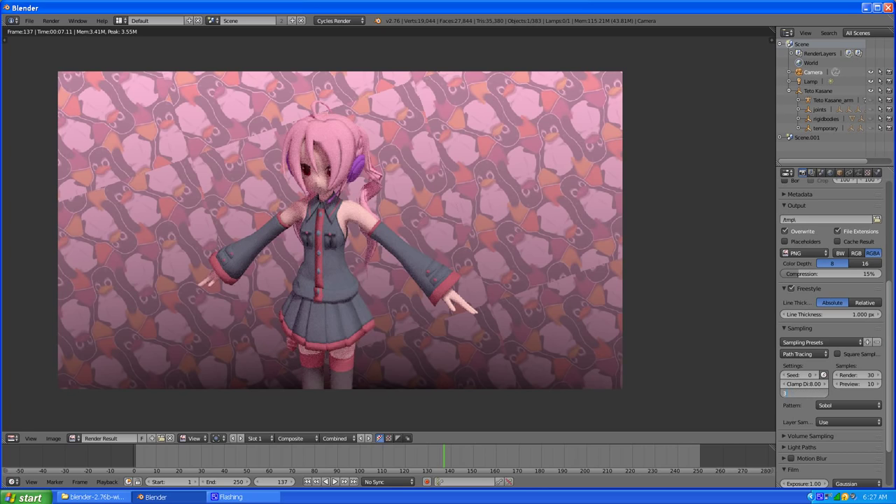
key("Return")
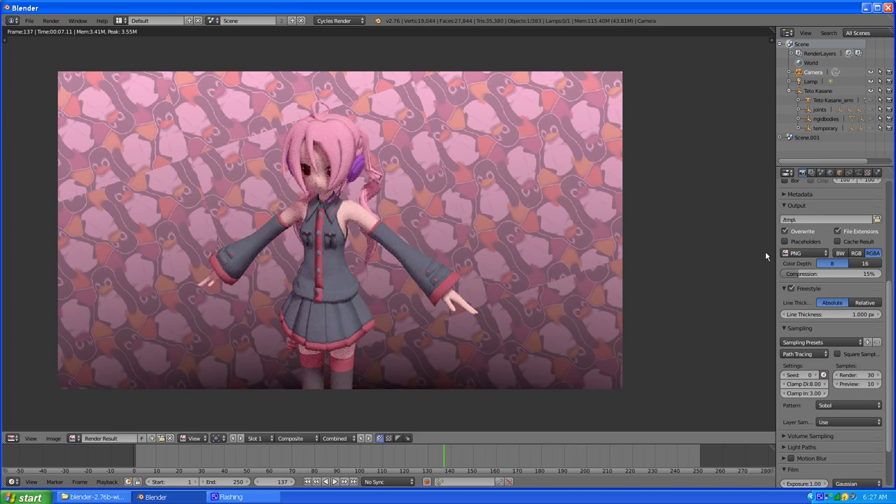
Render the current frame and switch the screen layout to Compositing
scroll(822, 278, "up", 6)
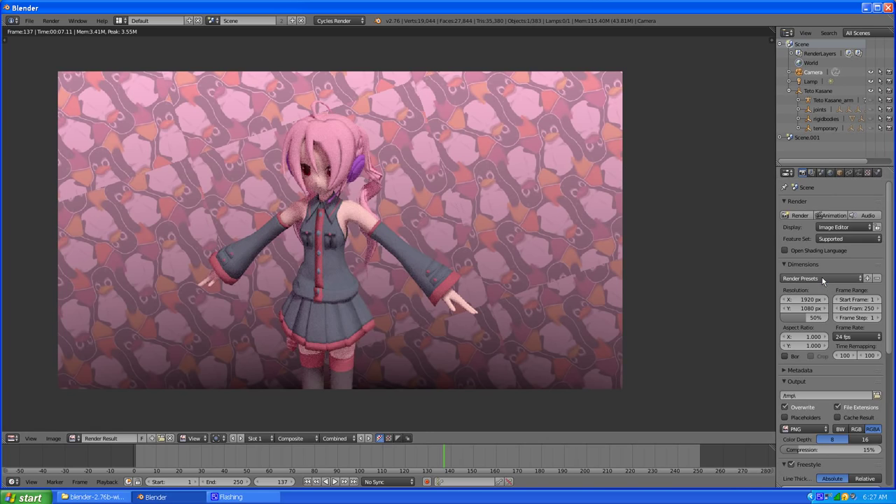
left_click(799, 215)
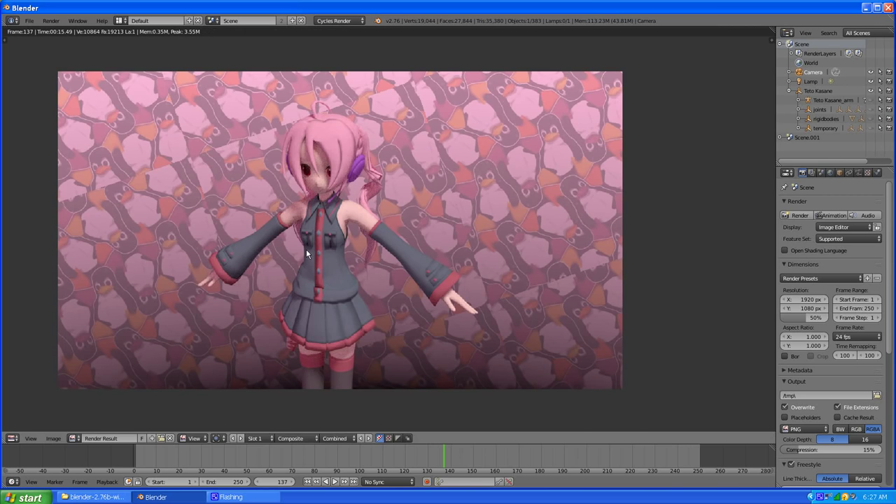
left_click(119, 20)
left_click(133, 53)
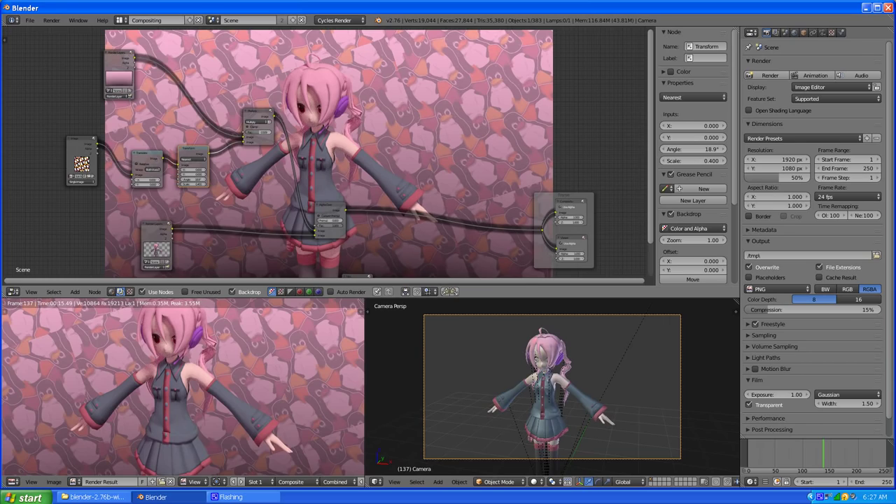
Add a second Render Layers input node below the character's Render Layers node
scroll(305, 164, "down", 3)
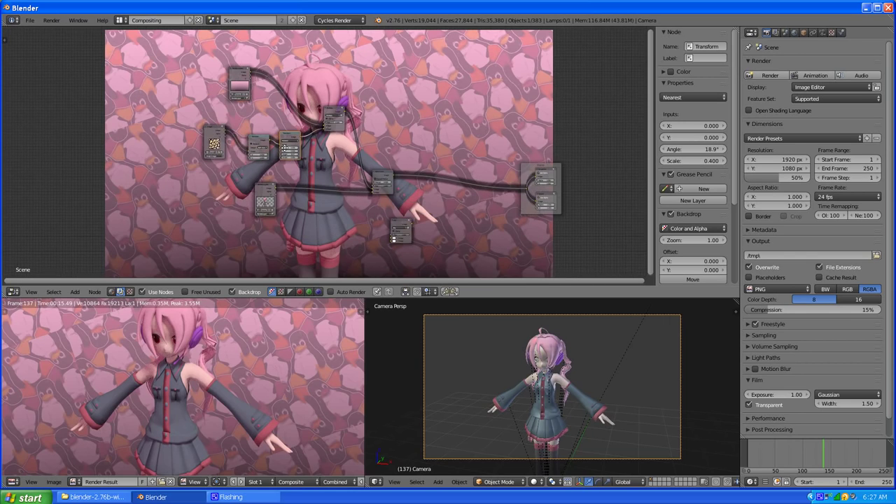
scroll(279, 165, "up", 2)
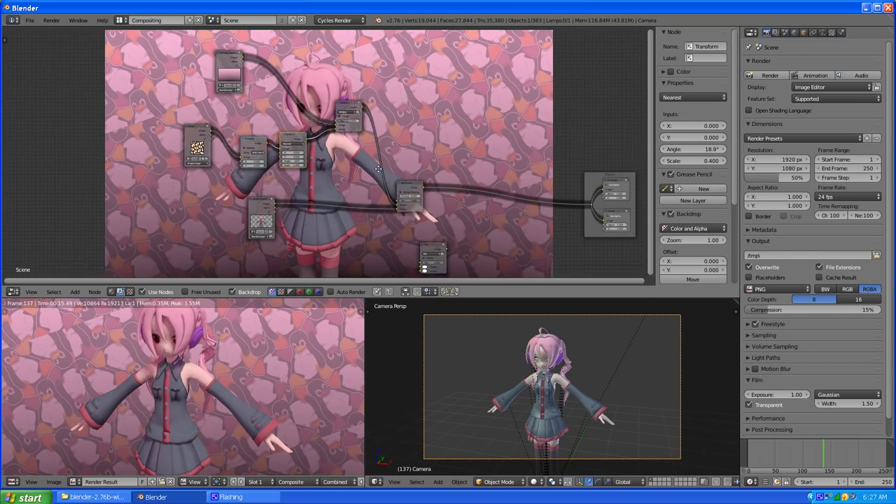
scroll(359, 158, "up", 2)
scroll(357, 159, "up", 2)
scroll(417, 138, "up", 1)
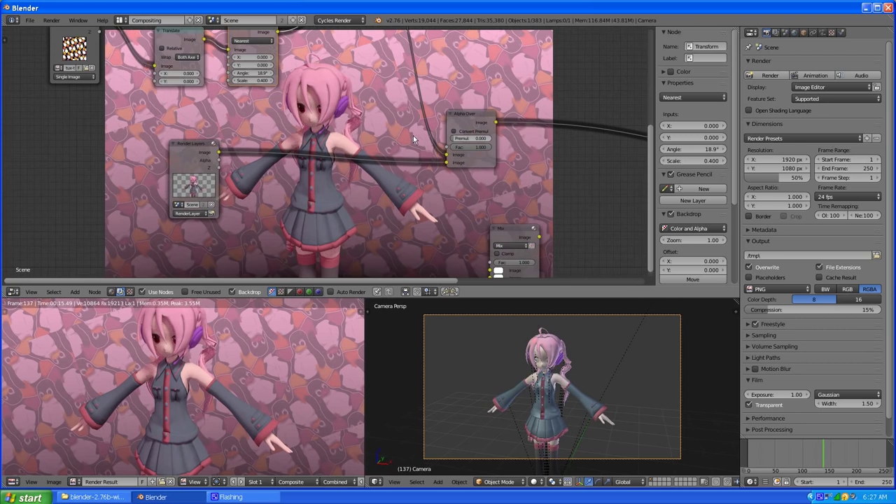
middle_click_drag(413, 136, 267, 181)
scroll(301, 159, "up", 1)
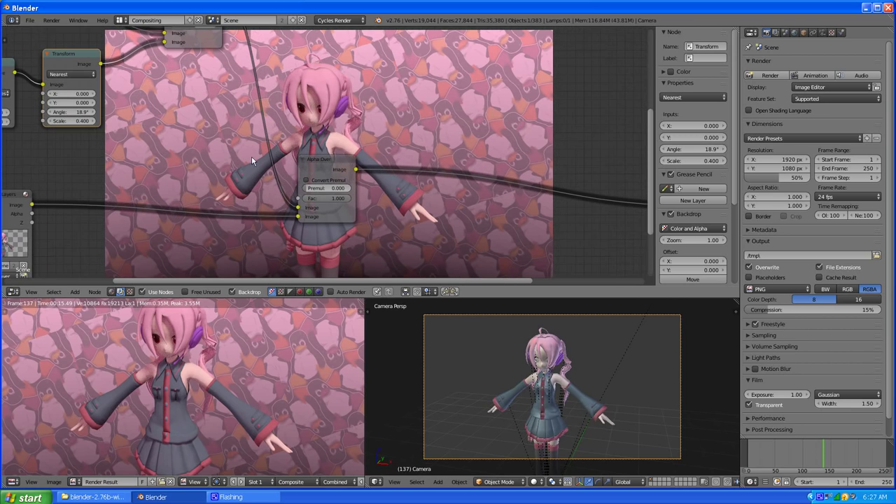
middle_click_drag(252, 155, 365, 126)
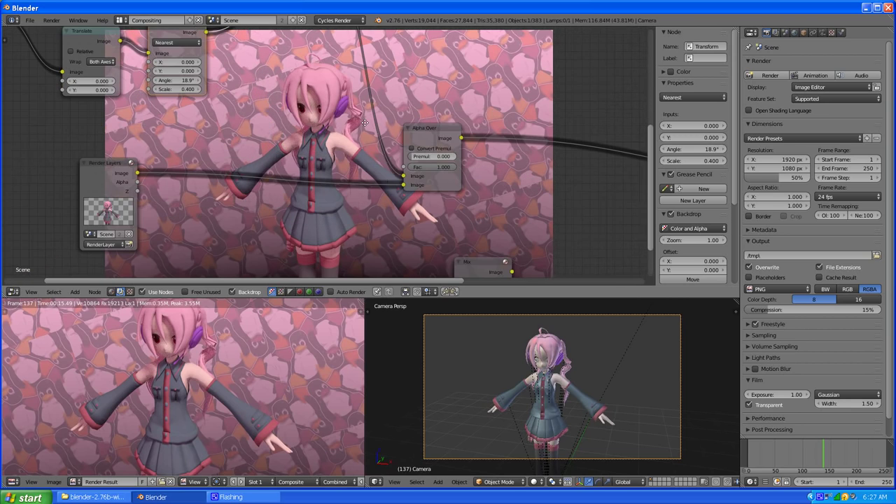
left_click(75, 291)
mouse_move(90, 276)
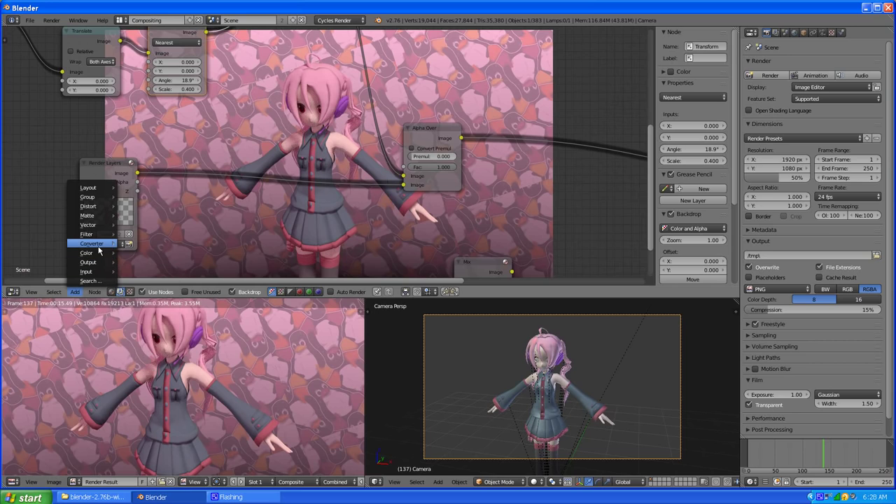
mouse_move(98, 248)
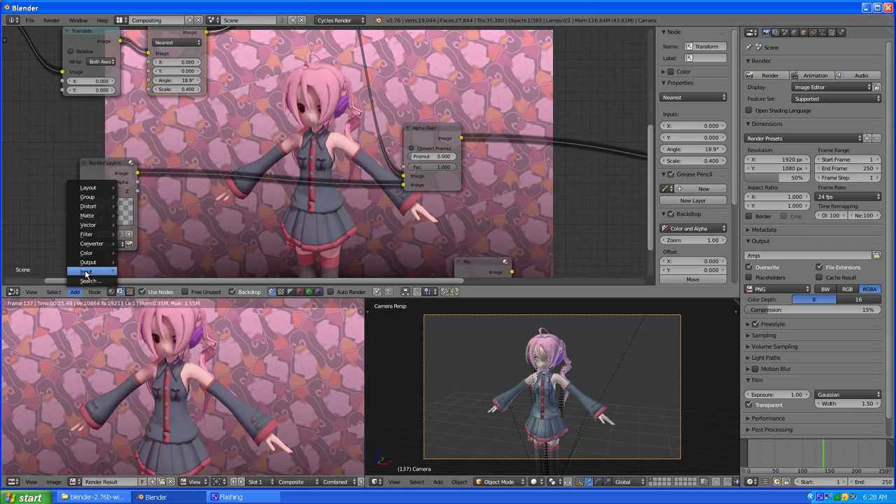
left_click(149, 267)
left_click(189, 223)
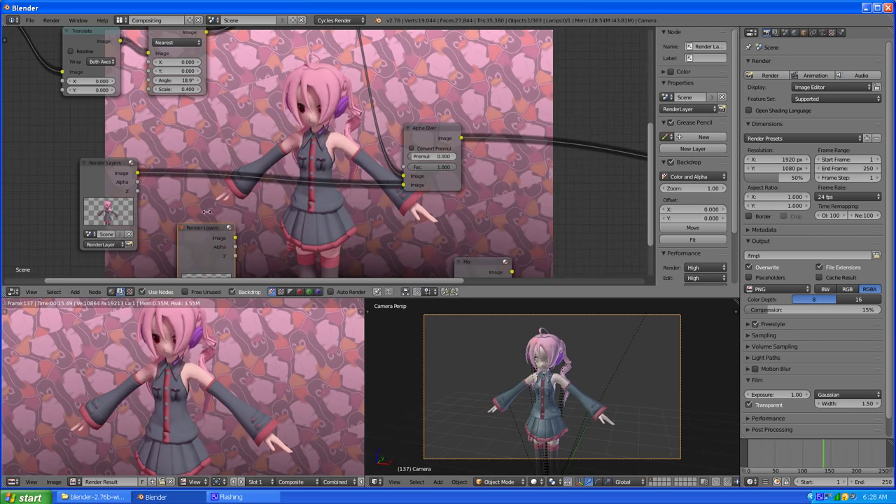
Reposition the new Render Layers node and set its layer to RenderLayer.001
scroll(304, 177, "down", 3)
scroll(304, 177, "up", 3)
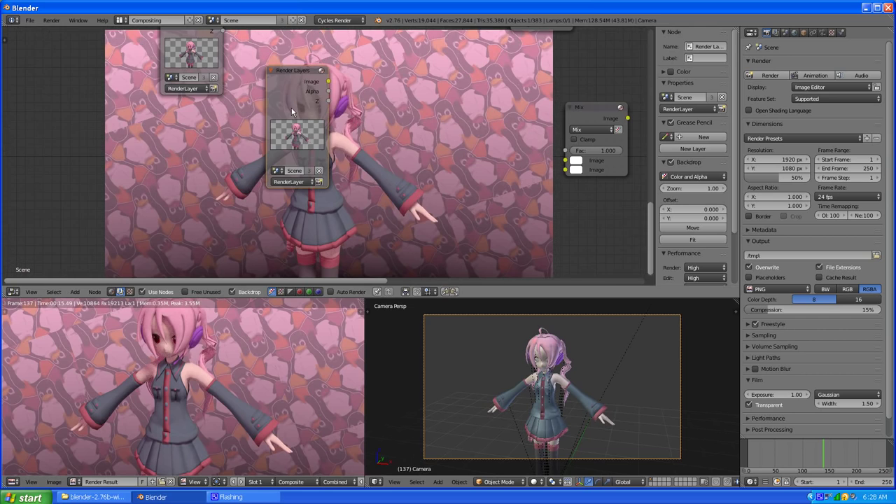
scroll(287, 74, "up", 2)
left_click_drag(278, 58, 221, 119)
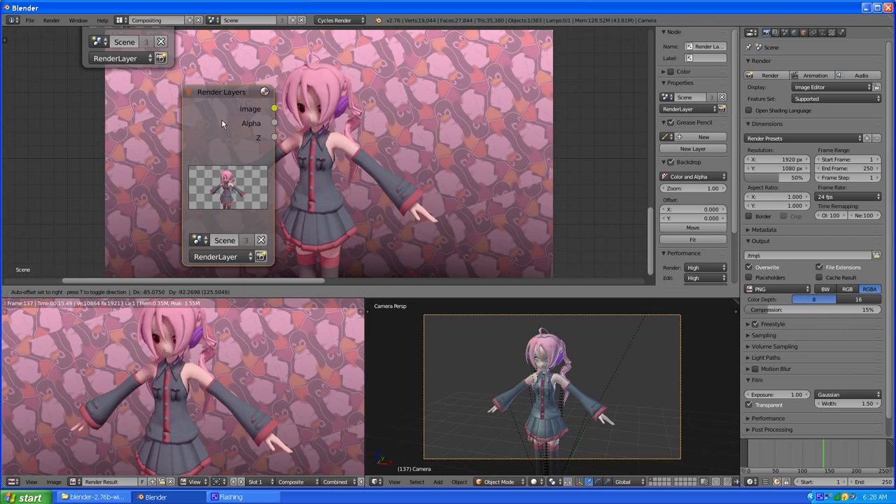
left_click(233, 258)
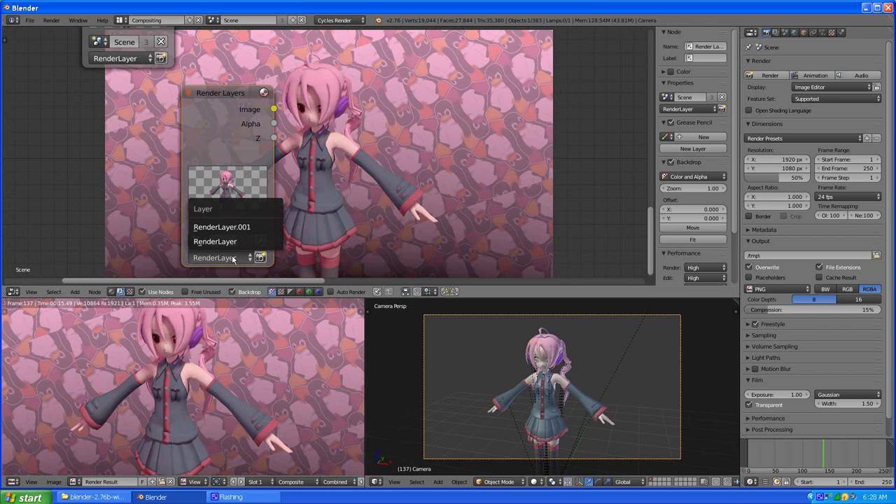
left_click(217, 168)
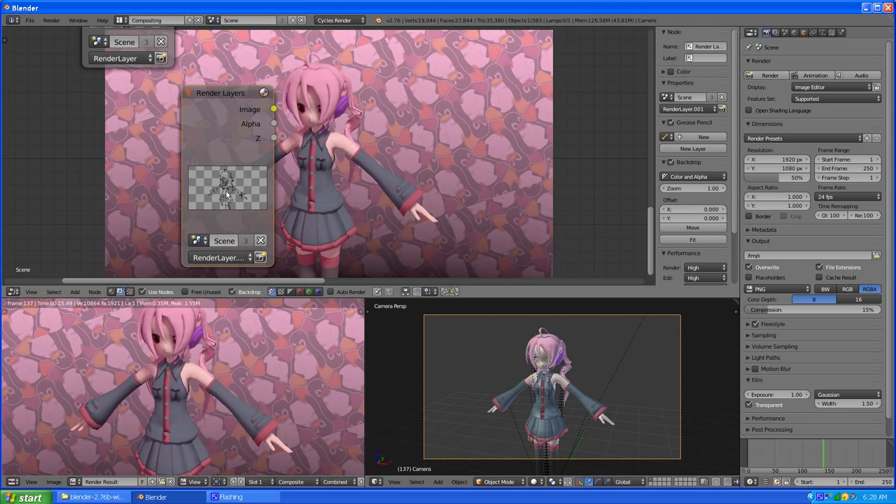
Insert an Alpha Over node on the link between the character's Render Layers node and the existing Alpha Over node
scroll(225, 187, "up", 1)
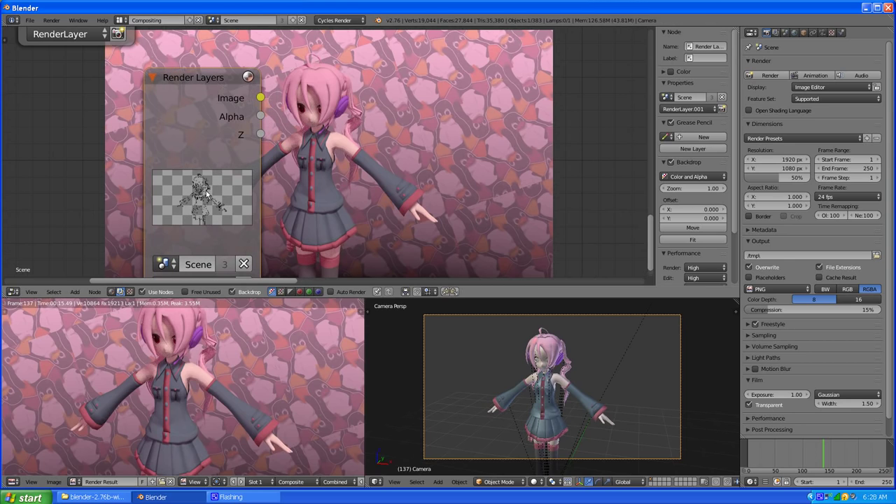
scroll(217, 170, "down", 2)
middle_click_drag(352, 133, 263, 175)
scroll(299, 155, "down", 2)
scroll(299, 154, "up", 2)
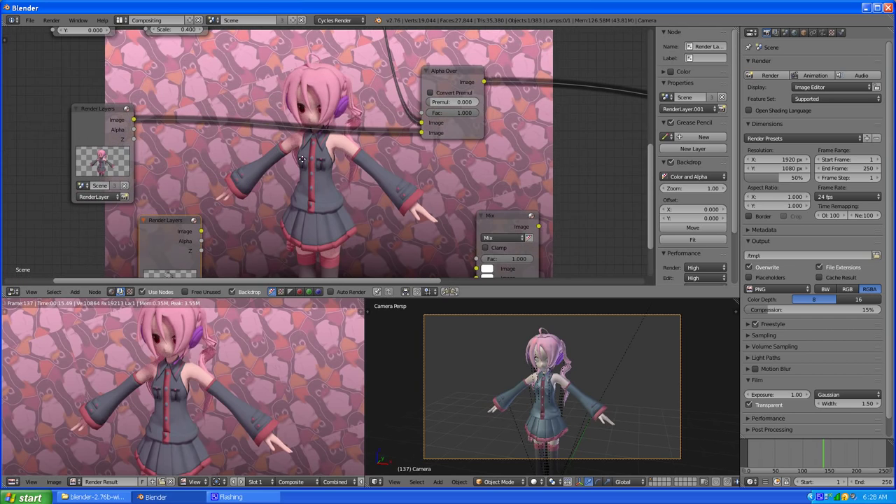
left_click(75, 291)
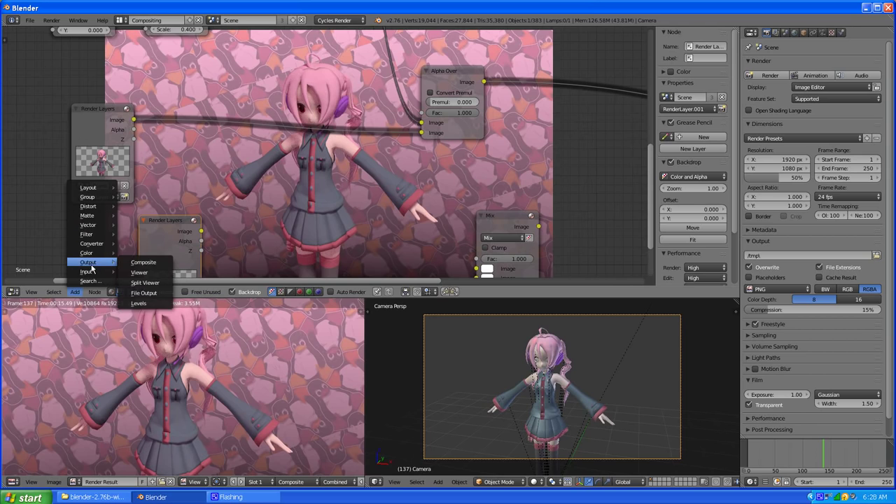
mouse_move(91, 273)
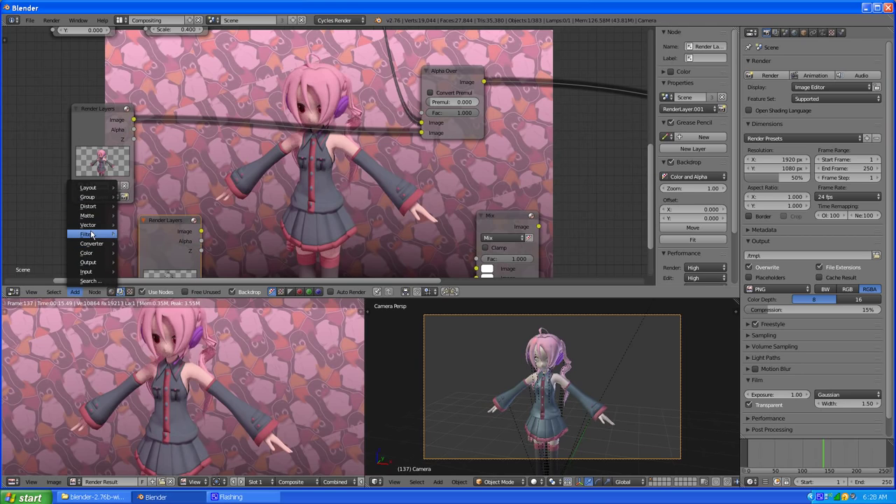
mouse_move(89, 219)
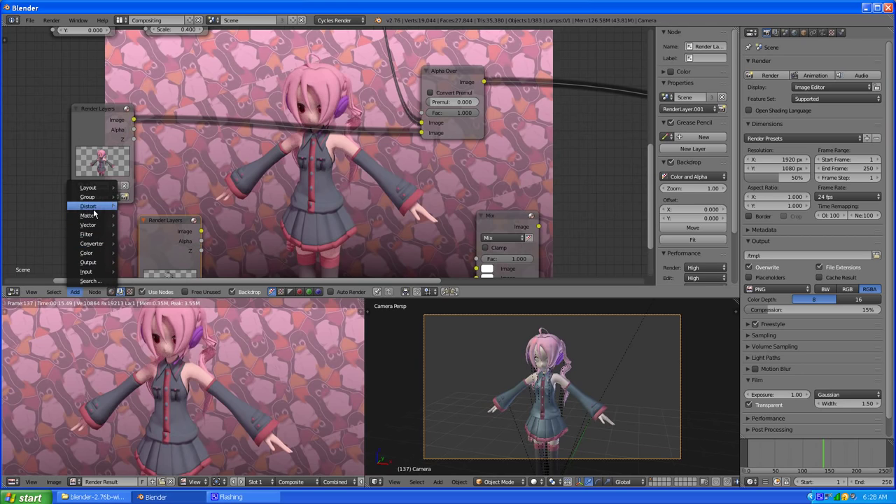
mouse_move(98, 259)
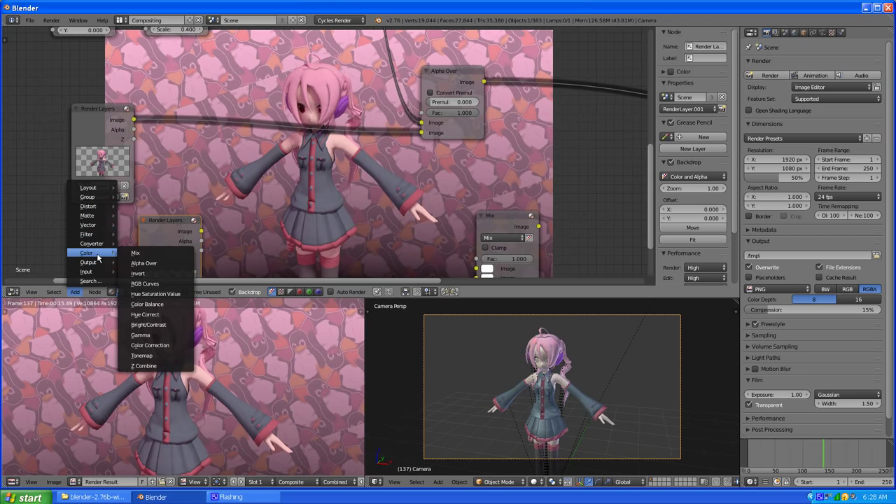
left_click(147, 263)
left_click(301, 143)
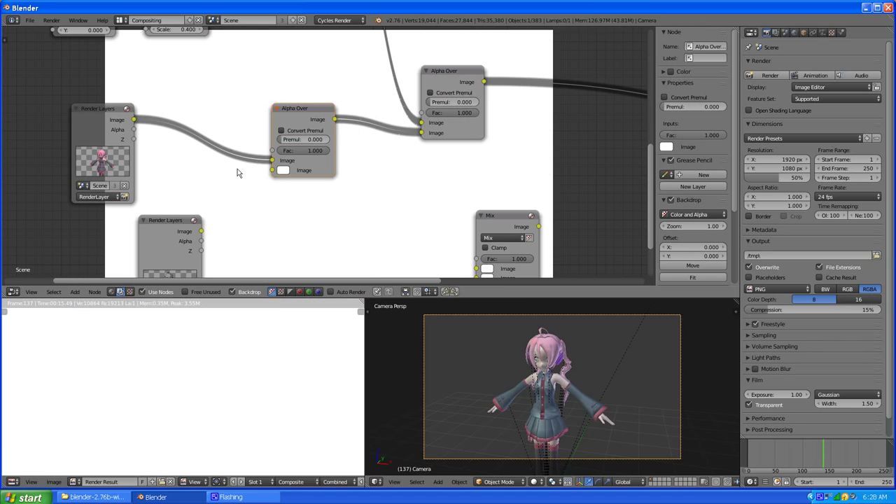
Connect the Image output of the RenderLayer.001 node to the second Image input of the new Alpha Over node
scroll(195, 155, "up", 1)
scroll(199, 157, "up", 1)
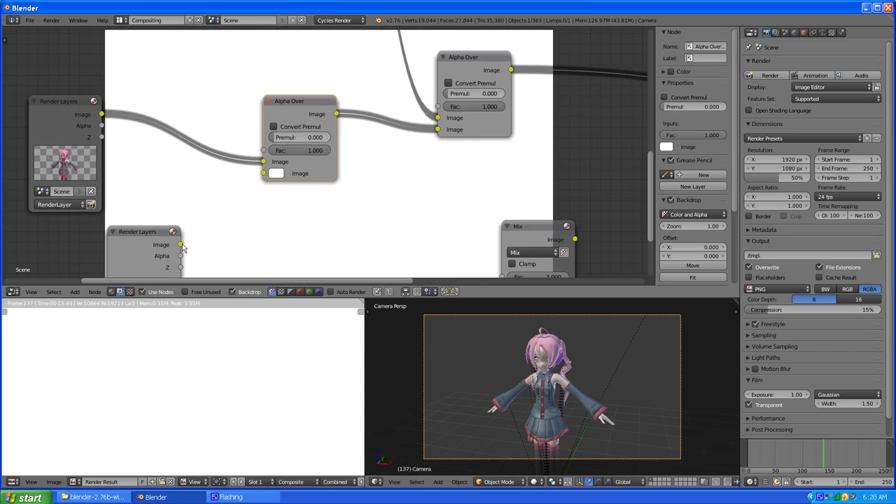
left_click_drag(180, 245, 268, 177)
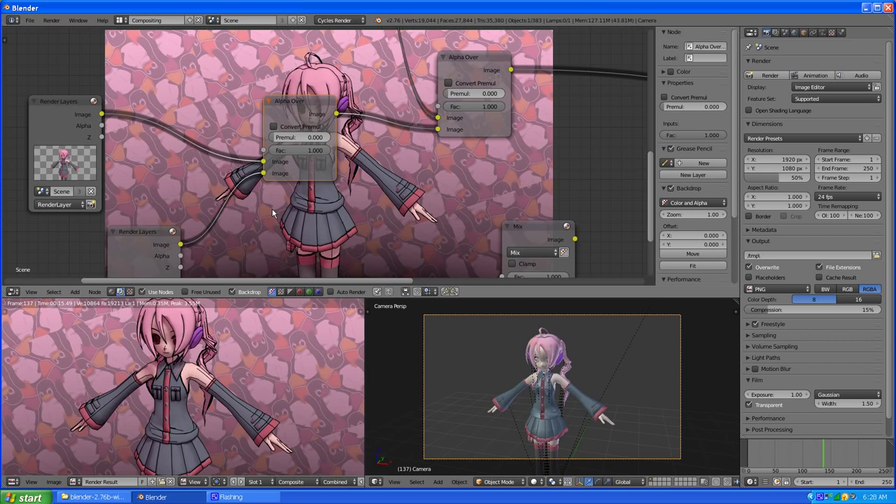
Move the RenderLayer.001 node down and away from the Alpha Over node to make room on its link
scroll(272, 208, "down", 2)
scroll(283, 199, "down", 1)
scroll(269, 169, "down", 1)
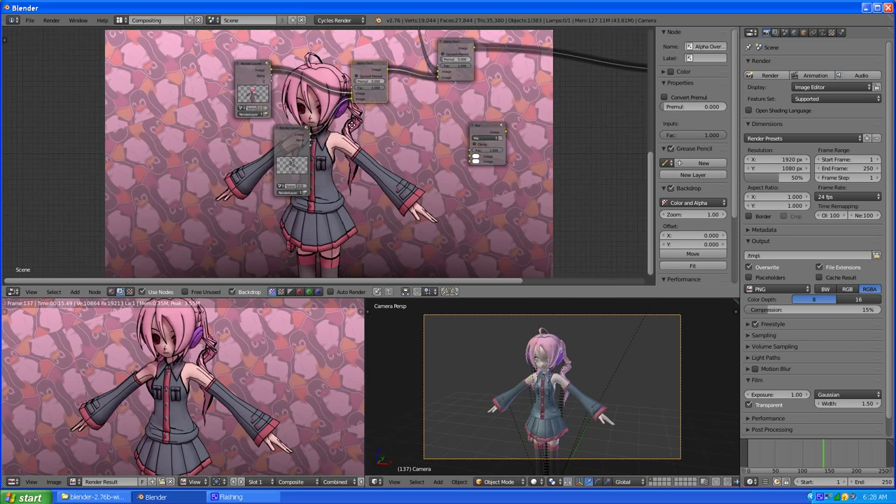
scroll(253, 131, "up", 2)
left_click_drag(263, 115, 165, 189)
Add a Mix color node and place it unconnected beside the RenderLayer.001 node
scroll(253, 168, "up", 1)
scroll(253, 168, "up", 1)
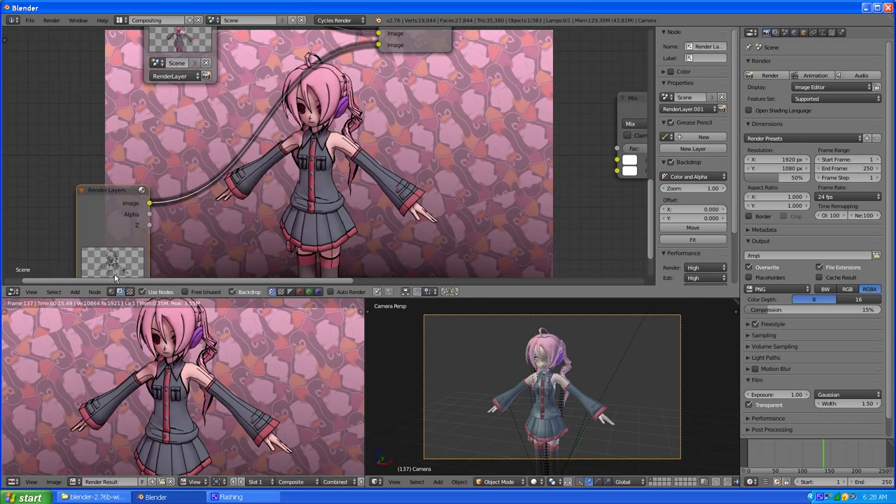
left_click(74, 291)
mouse_move(95, 254)
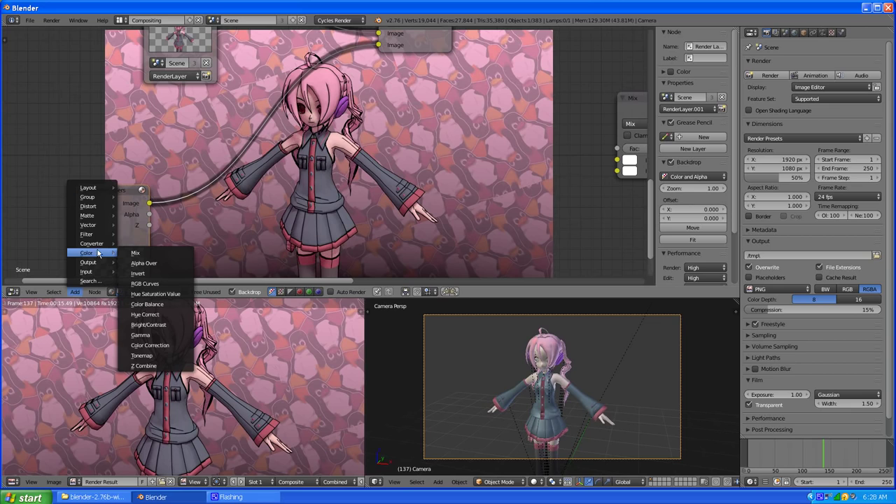
left_click(139, 255)
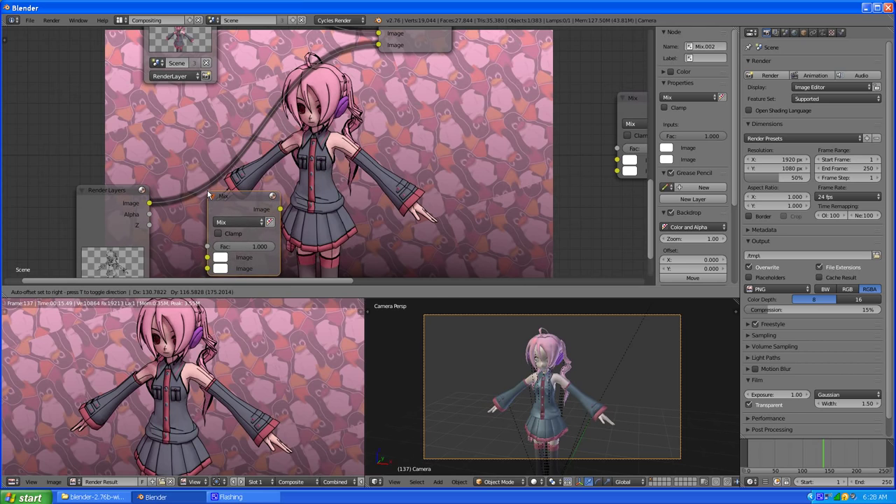
left_click(196, 204)
scroll(284, 142, "down", 2)
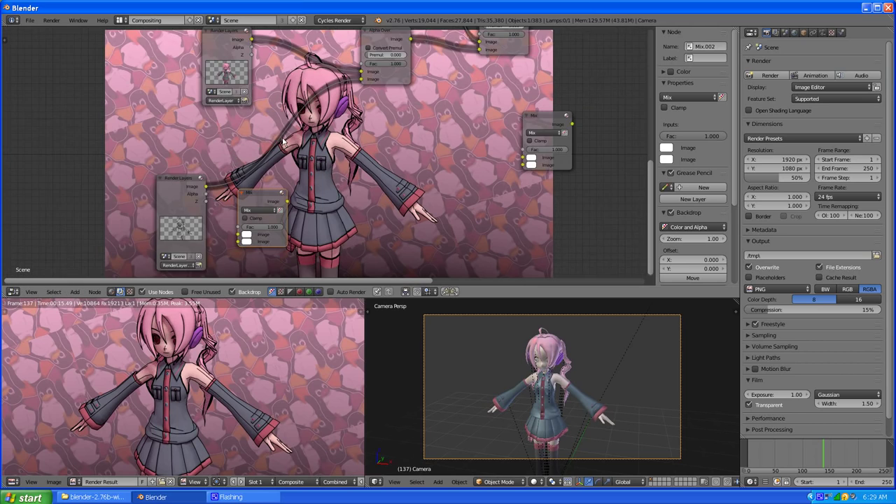
Insert the loose Mix node on the link between RenderLayer.001 and the Alpha Over node, and set its blend type to Multiply
scroll(284, 143, "up", 2)
left_click_drag(229, 214, 222, 154)
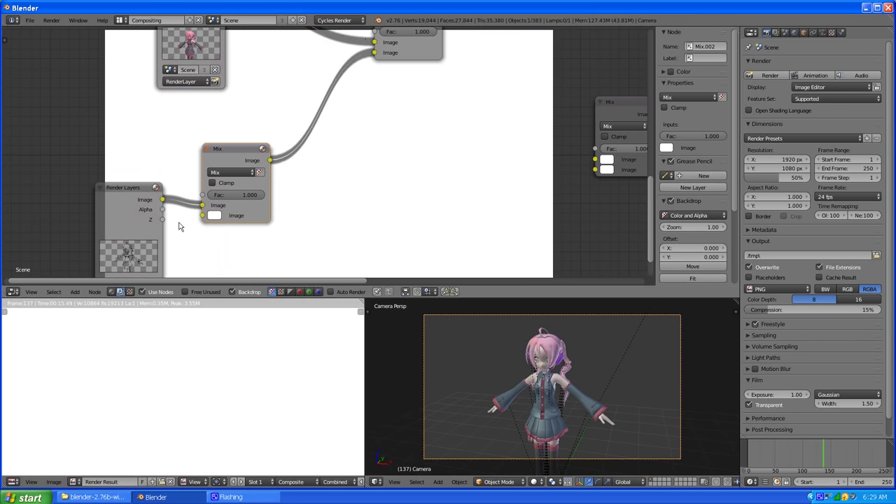
left_click_drag(163, 210, 186, 221)
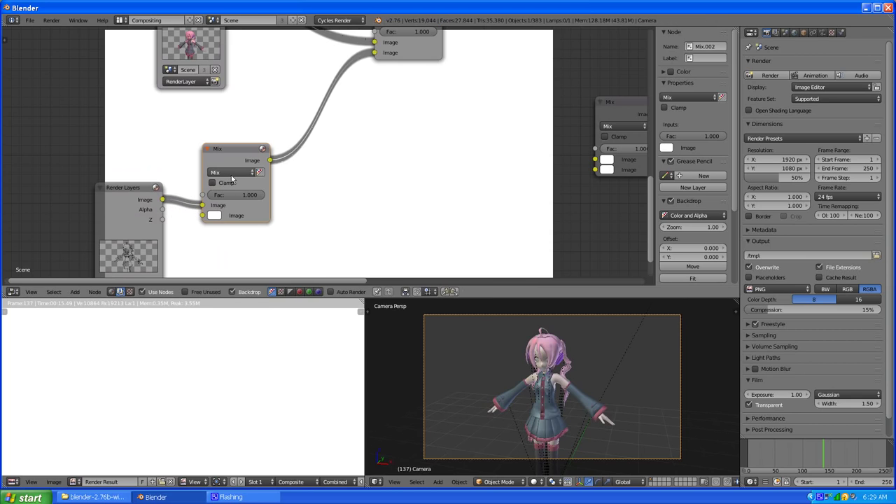
left_click(231, 173)
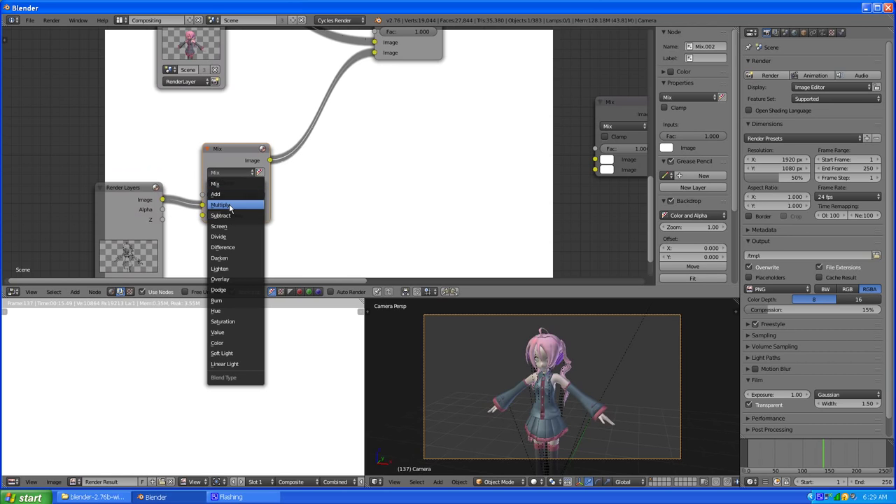
left_click(230, 205)
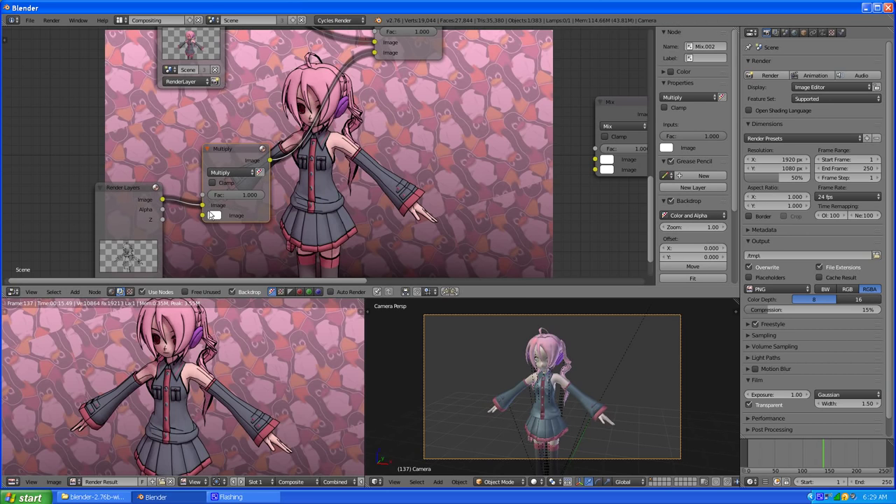
Try moving RenderLayer.001's Image link to the Multiply node's second Image input, and move it on to the Fac input
left_click(213, 215)
left_click_drag(201, 206, 203, 216)
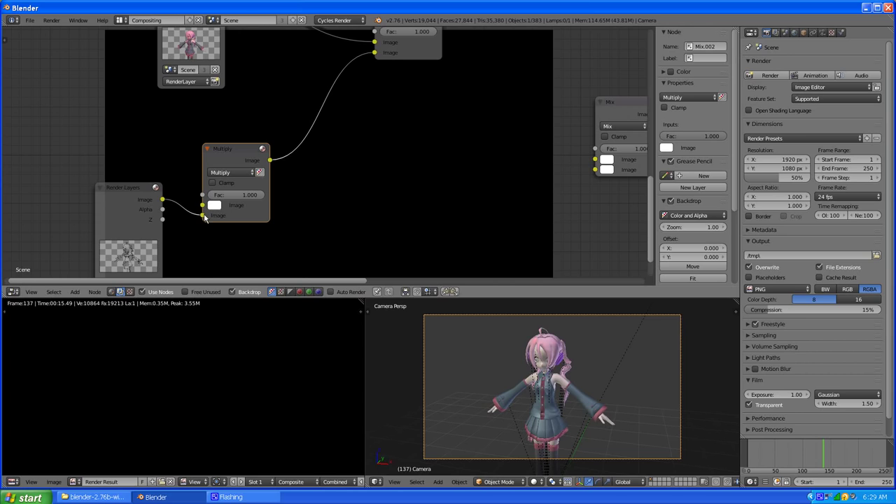
left_click_drag(204, 217, 202, 195)
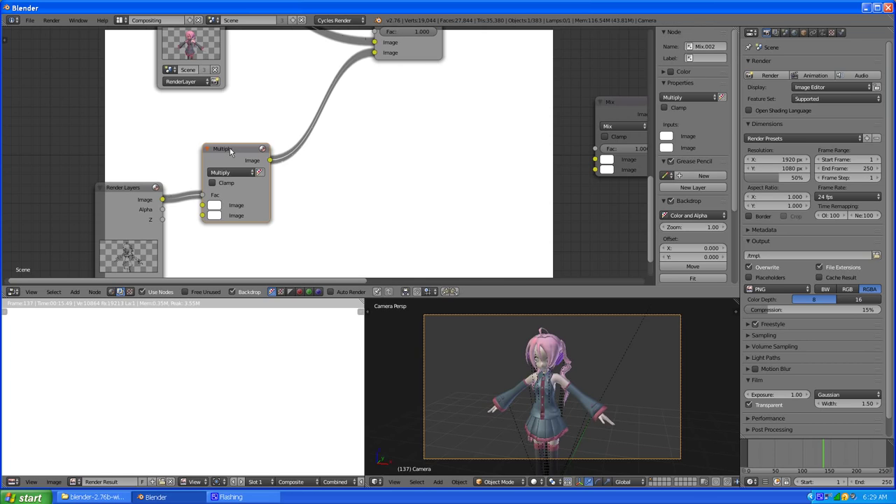
Try connecting RenderLayer.001's Alpha output to the Multiply node's second Image input, and move that link to the first Image input
scroll(308, 134, "down", 1)
scroll(286, 140, "up", 1)
left_click_drag(162, 210, 202, 216)
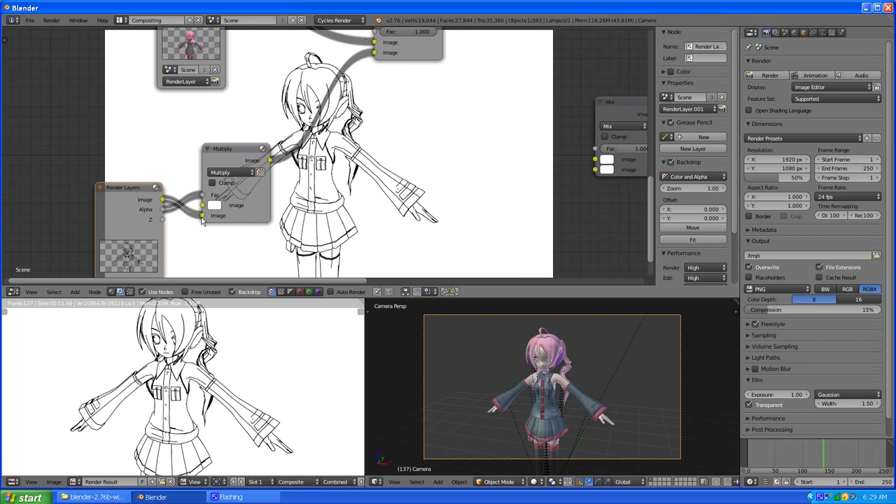
left_click_drag(202, 218, 201, 205)
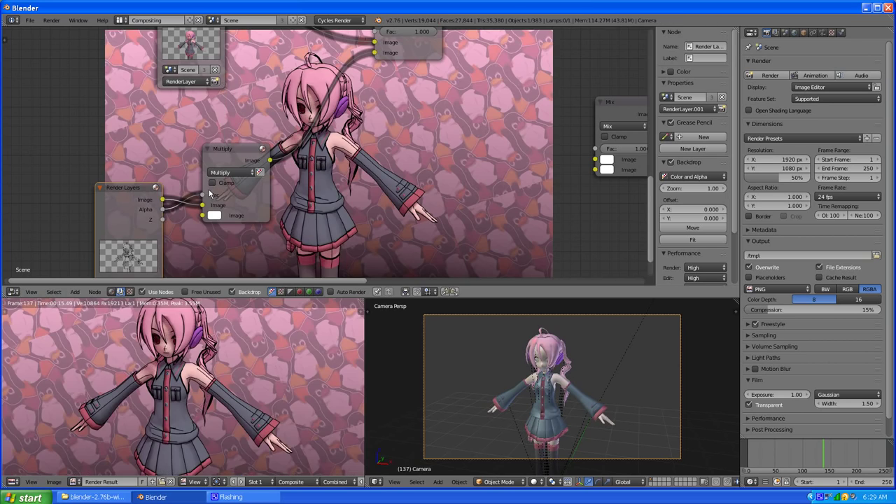
Delete the Multiply node while keeping RenderLayer.001's Image output linked to the Alpha Over node
scroll(233, 142, "up", 2)
scroll(228, 151, "down", 3)
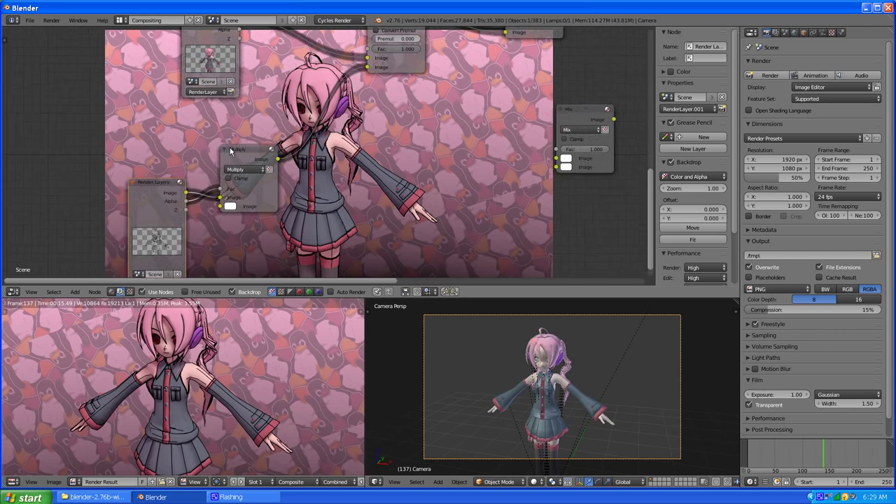
key("g")
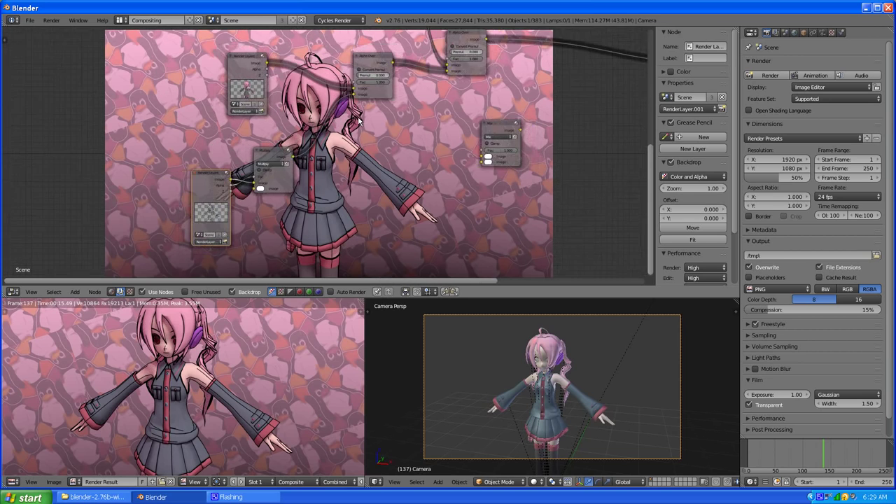
key("Escape")
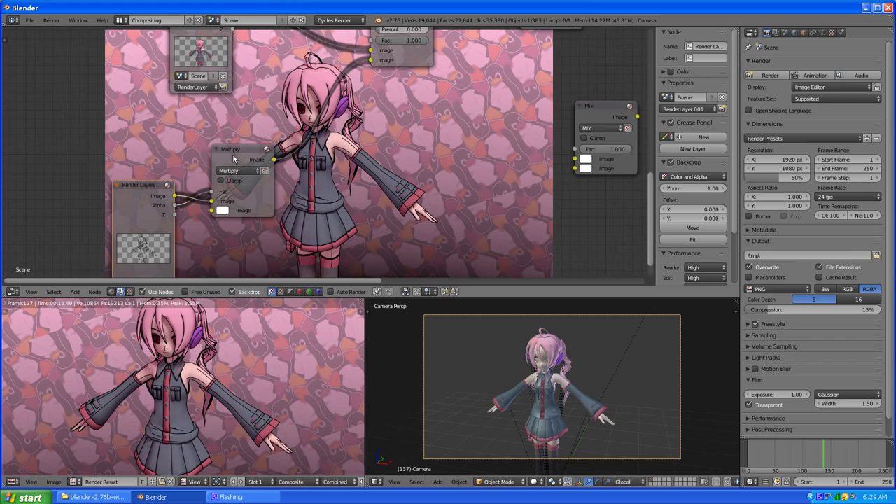
left_click(233, 154)
key("x")
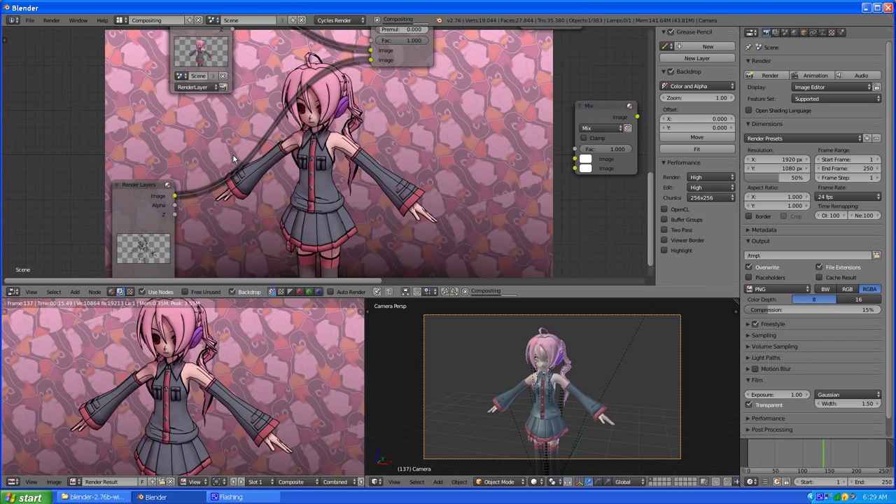
Add a Blur filter node on the link between RenderLayer.001 and the Alpha Over node
scroll(322, 129, "down", 2)
scroll(320, 124, "up", 4)
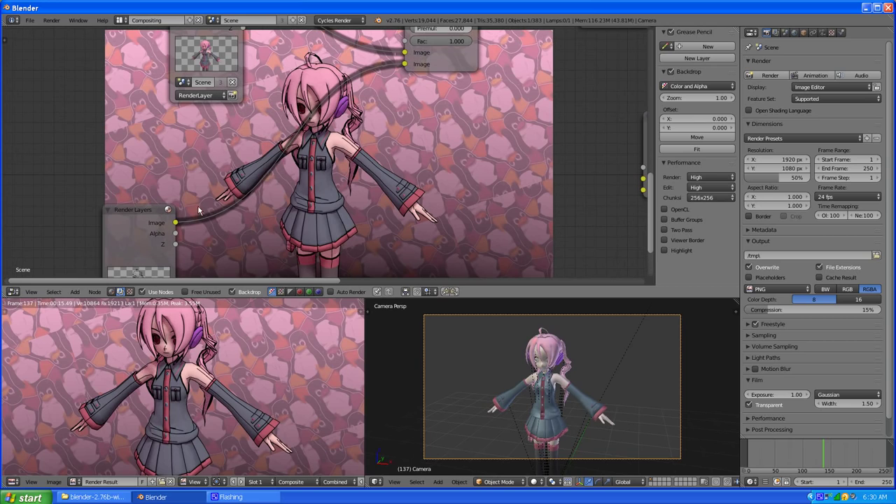
left_click(75, 292)
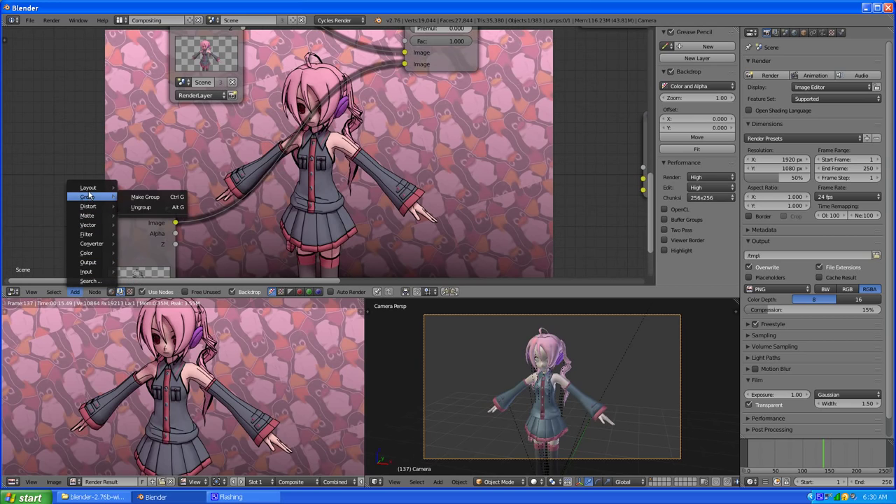
mouse_move(90, 227)
mouse_move(92, 208)
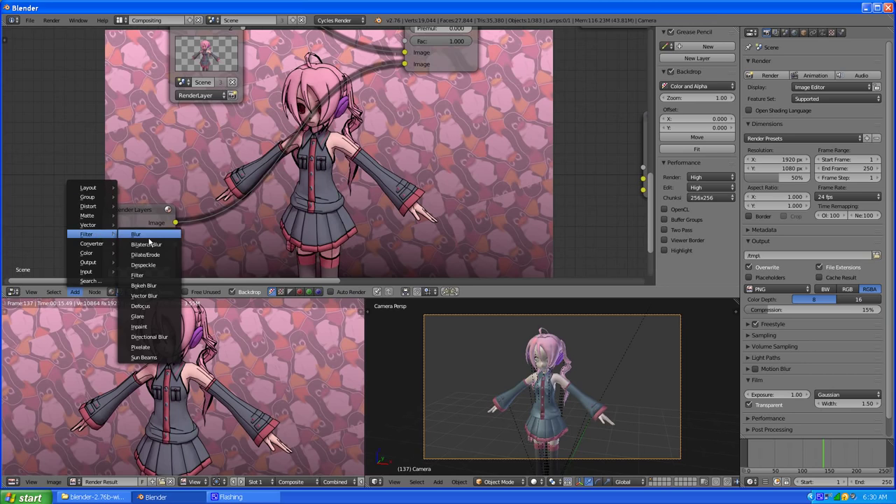
left_click(136, 235)
left_click(249, 124)
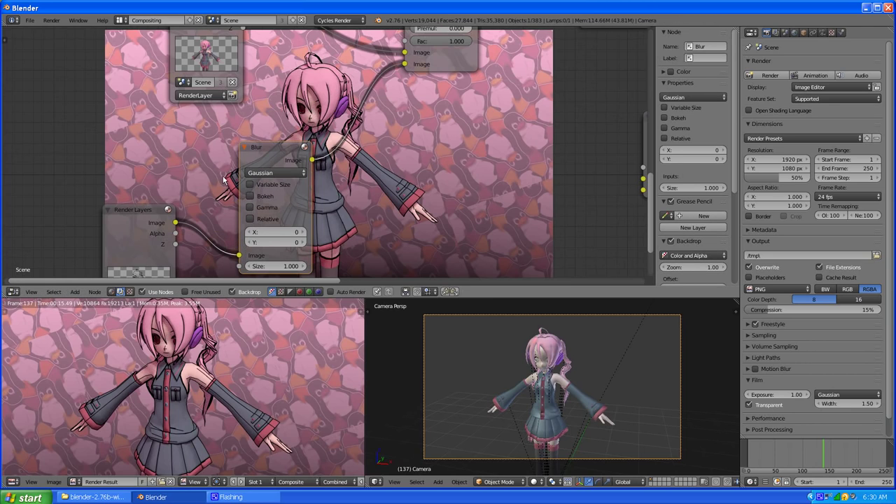
Set the Blur node's X and Y sizes to 3
left_click(279, 234)
type("3")
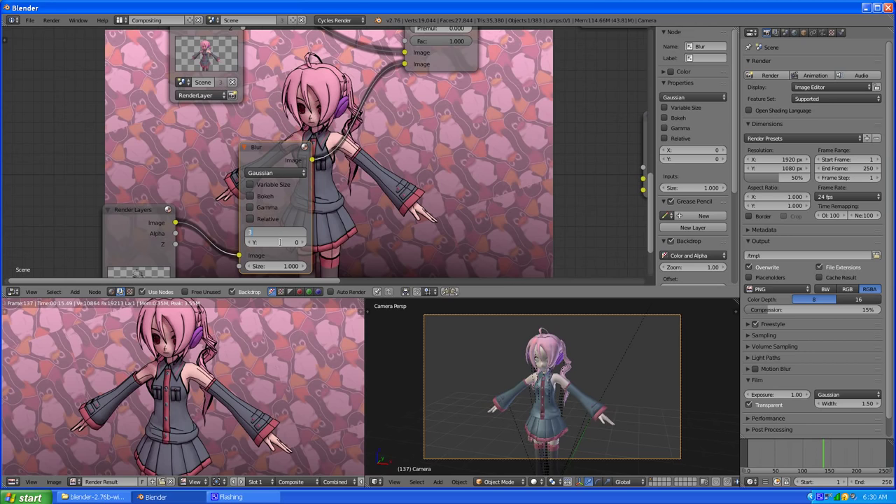
key("Return")
type("3")
key("Return")
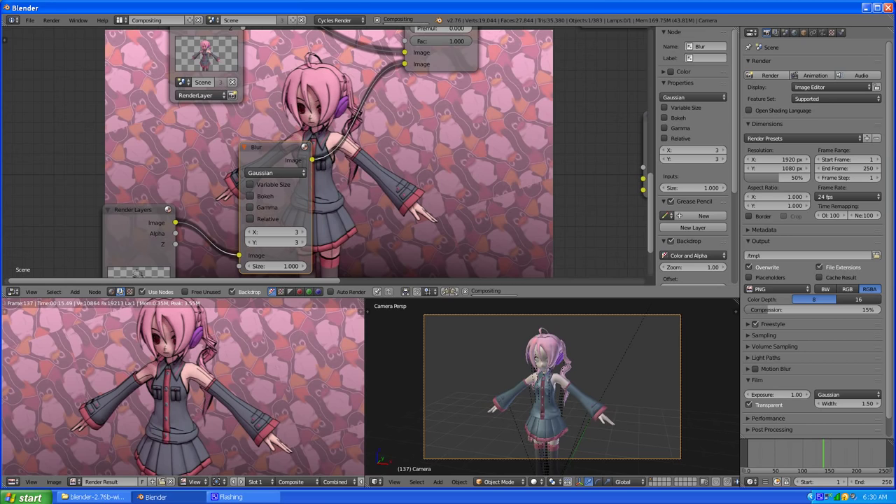
Lower the Fac of the Alpha Over node that overlays the blurred outlines to 0.573
scroll(329, 169, "down", 3)
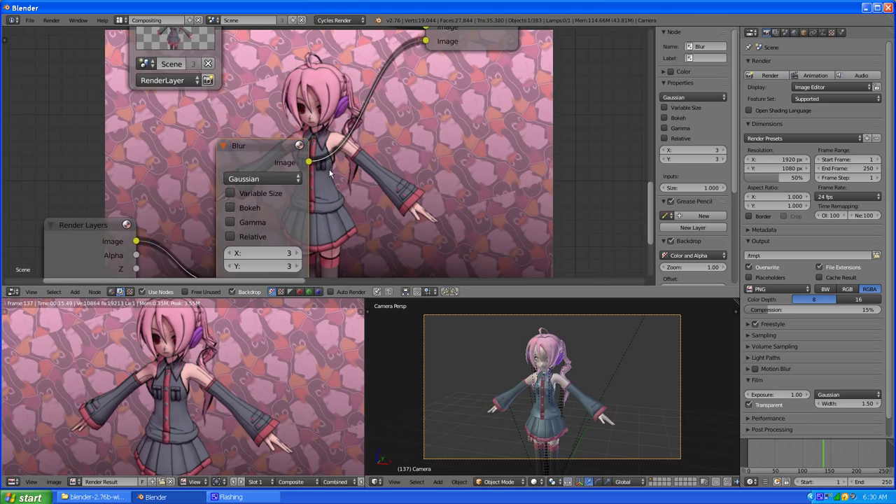
scroll(350, 184, "up", 3)
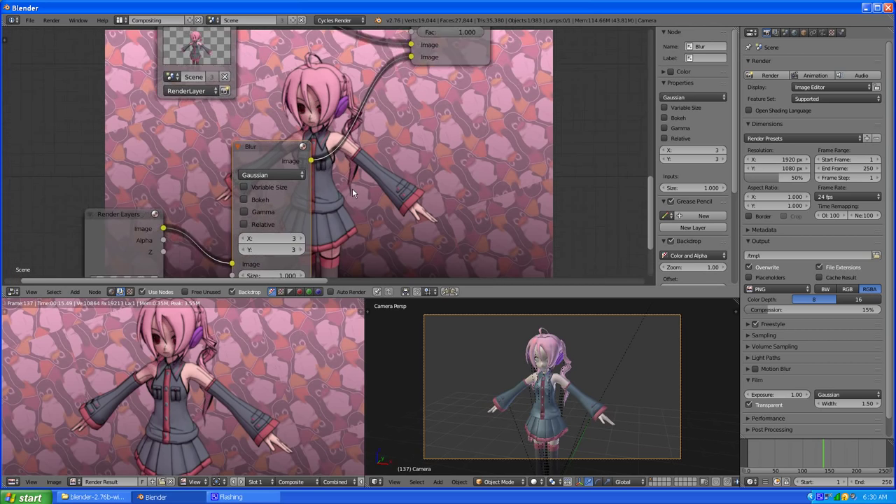
scroll(257, 226, "down", 2)
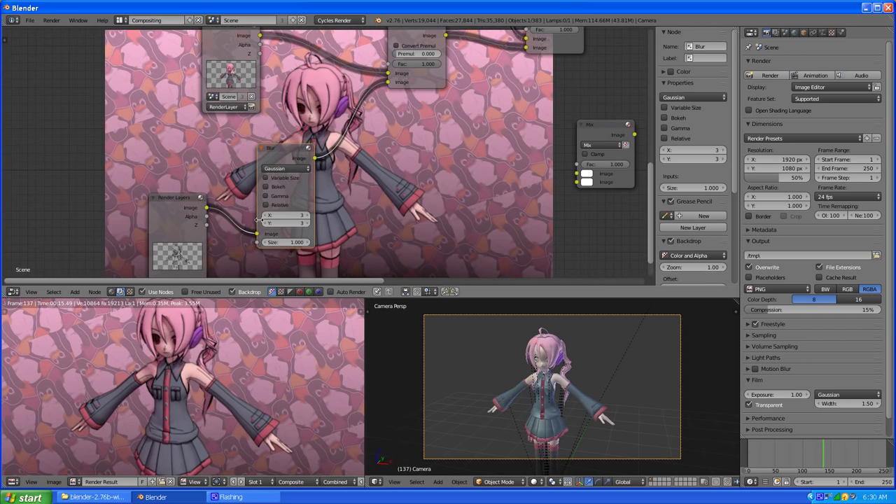
scroll(342, 183, "right", 3, "ctrl")
scroll(323, 168, "up", 3, "shift")
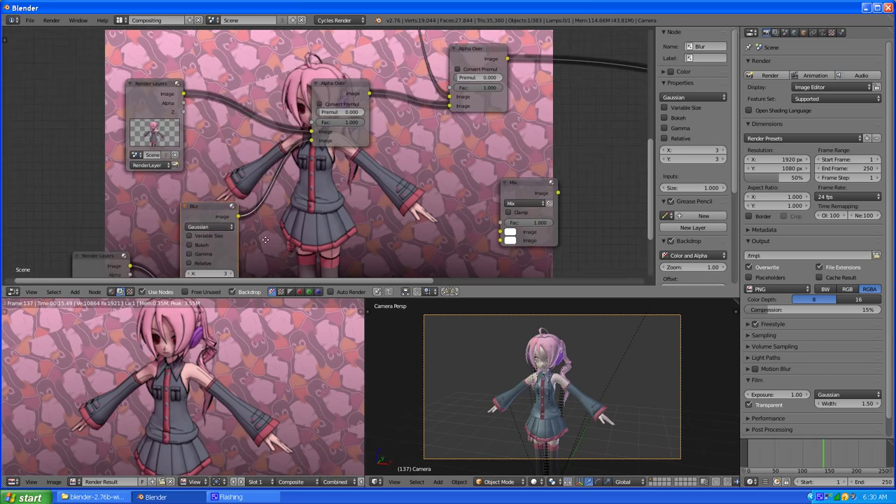
scroll(314, 160, "up", 2)
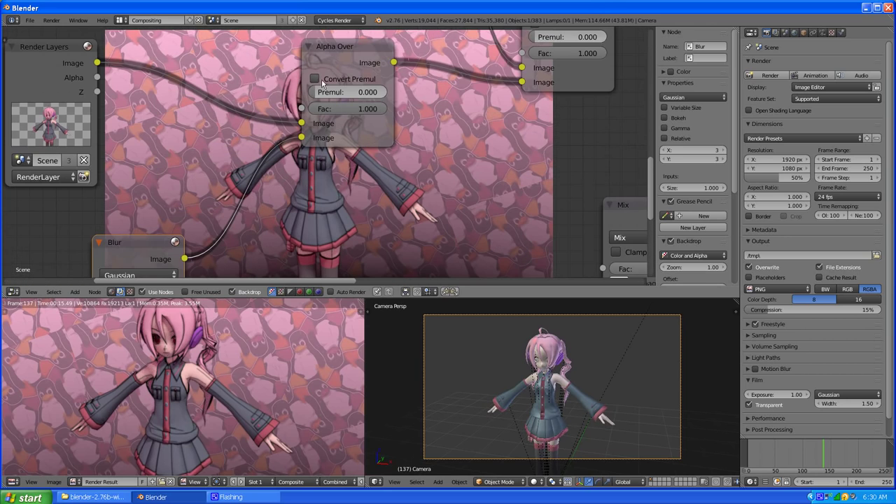
scroll(313, 177, "up", 3, "shift")
left_click_drag(356, 199, 323, 202)
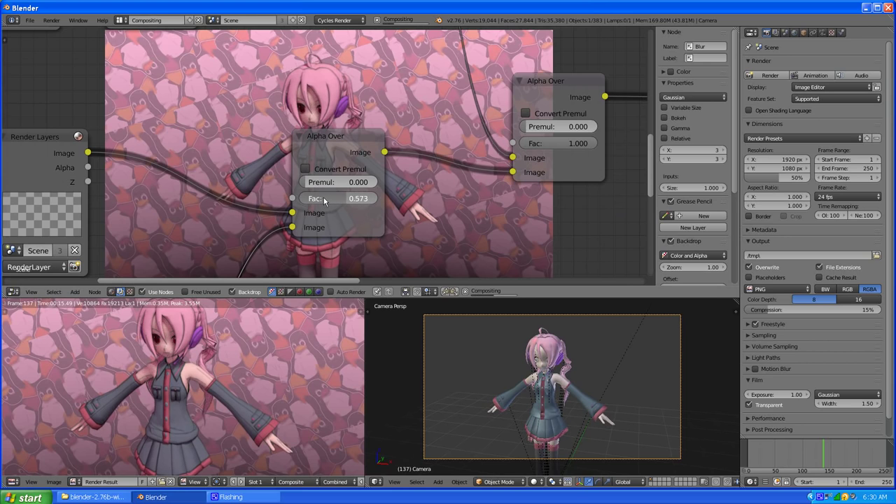
Display the render layer settings with the Freestyle options of RenderLayer.001
scroll(301, 143, "down", 1)
scroll(301, 143, "down", 2)
scroll(261, 161, "up", 2)
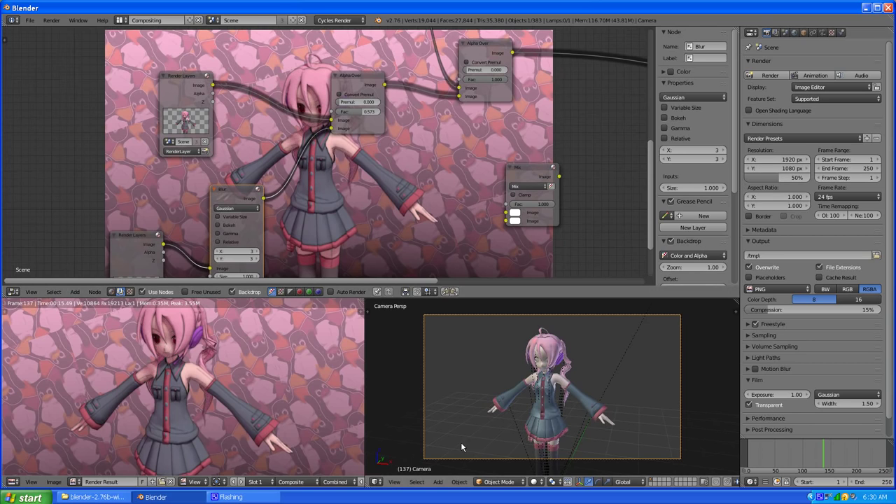
scroll(319, 186, "up", 2)
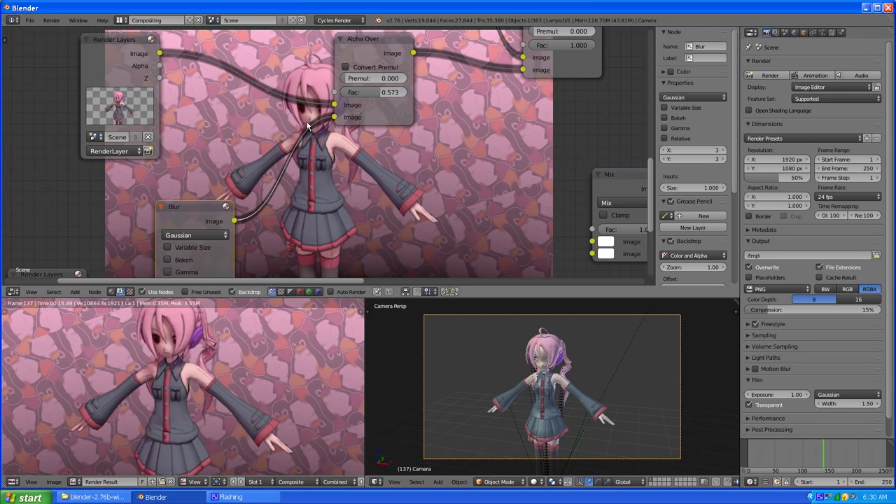
scroll(289, 178, "up", 1)
middle_click_drag(289, 178, 278, 214)
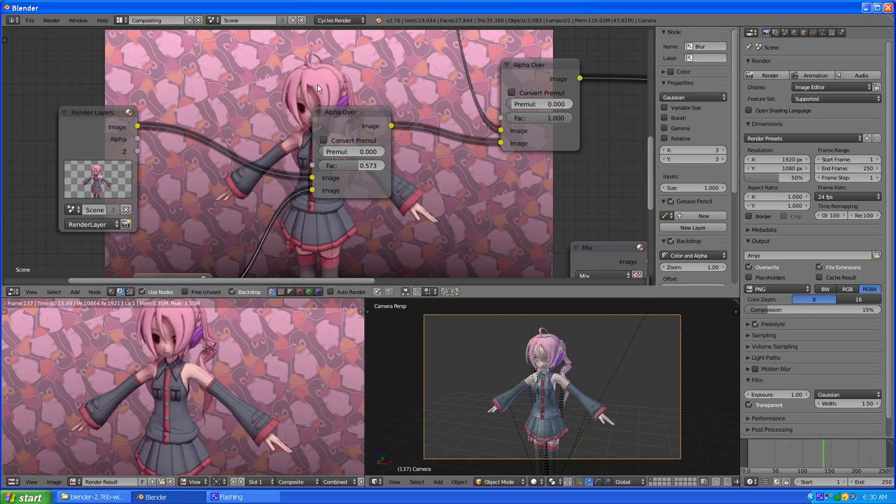
middle_click_drag(317, 87, 296, 175)
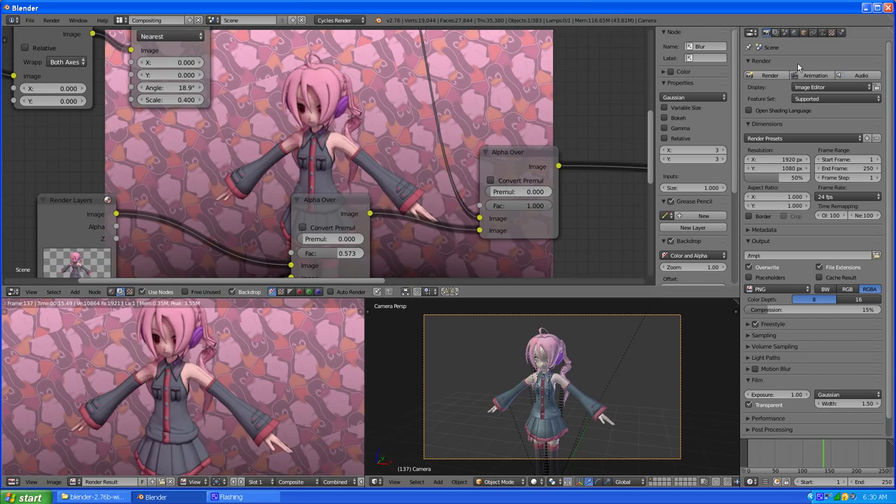
left_click(775, 33)
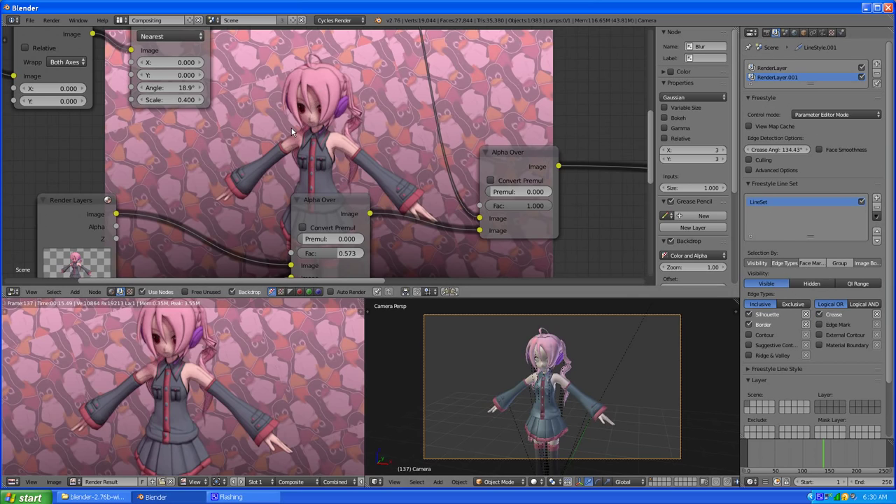
Connect the Alpha output of the character's Render Layers node to the reroute point feeding the Composite and Viewer nodes
scroll(291, 128, "up", 1)
scroll(210, 214, "down", 3)
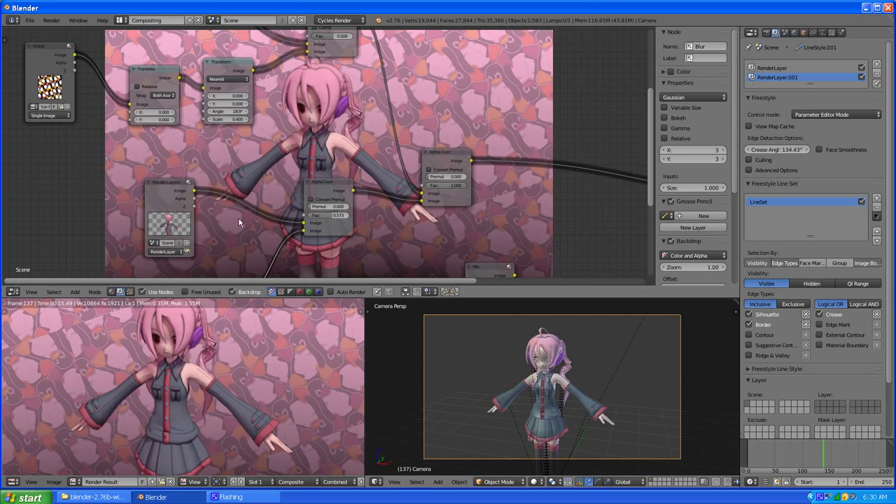
scroll(238, 223, "up", 3)
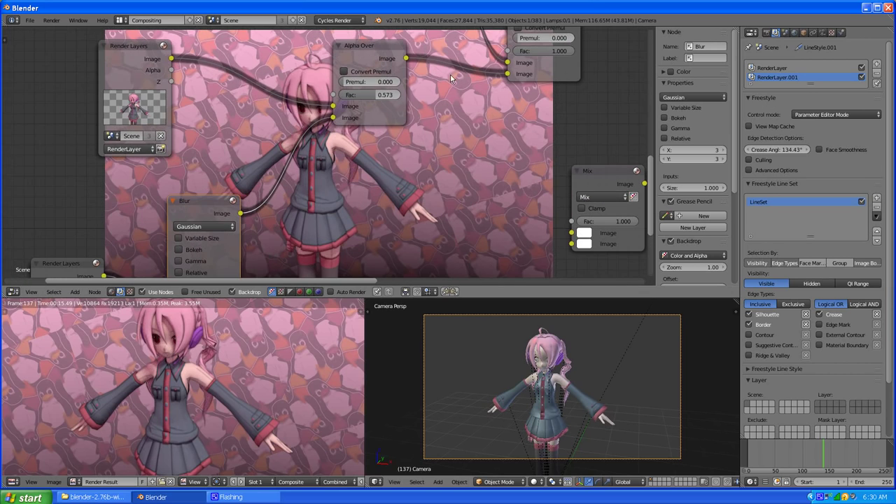
scroll(451, 74, "down", 3)
middle_click_drag(384, 62, 386, 179)
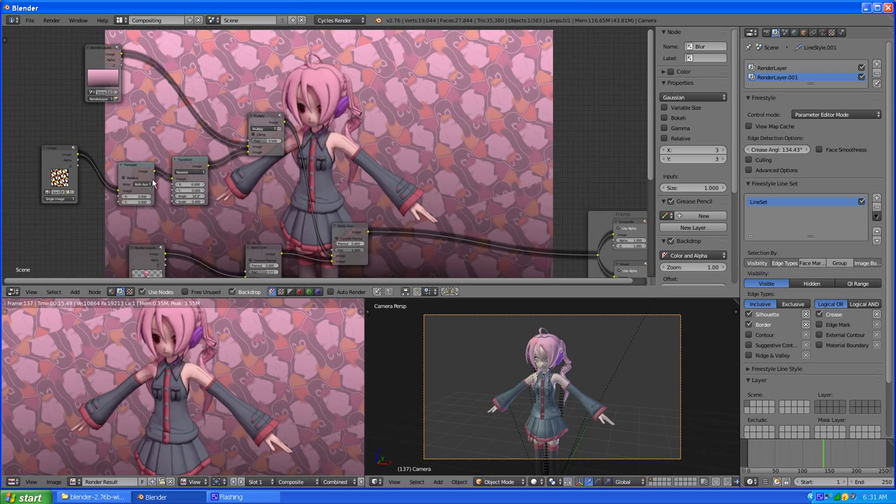
middle_click_drag(221, 171, 275, 73)
scroll(275, 72, "up", 3)
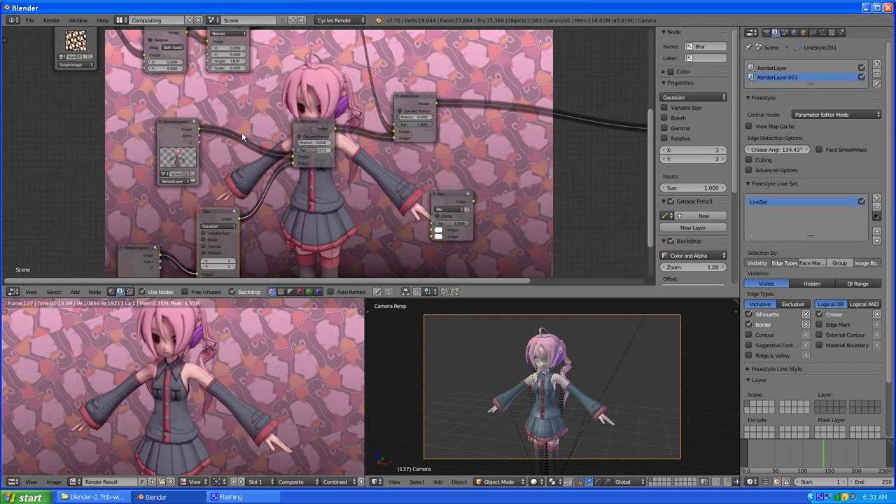
scroll(181, 130, "down", 3)
scroll(196, 147, "up", 1)
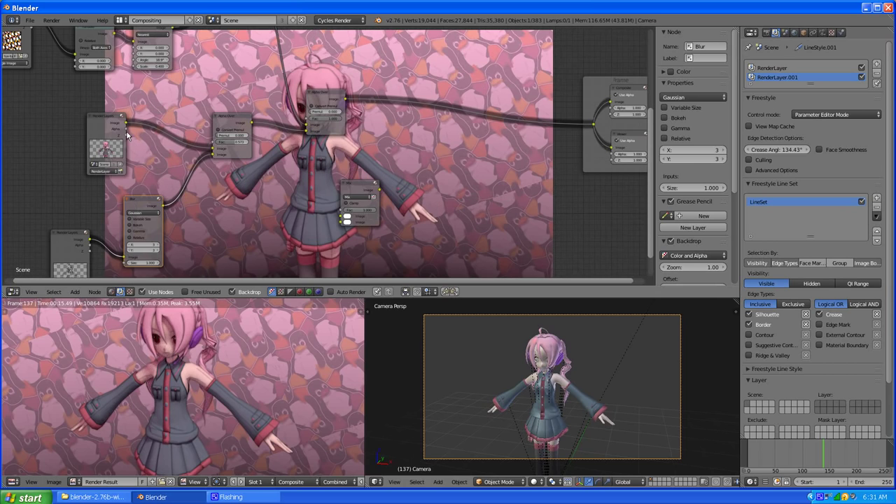
left_click_drag(126, 131, 595, 128)
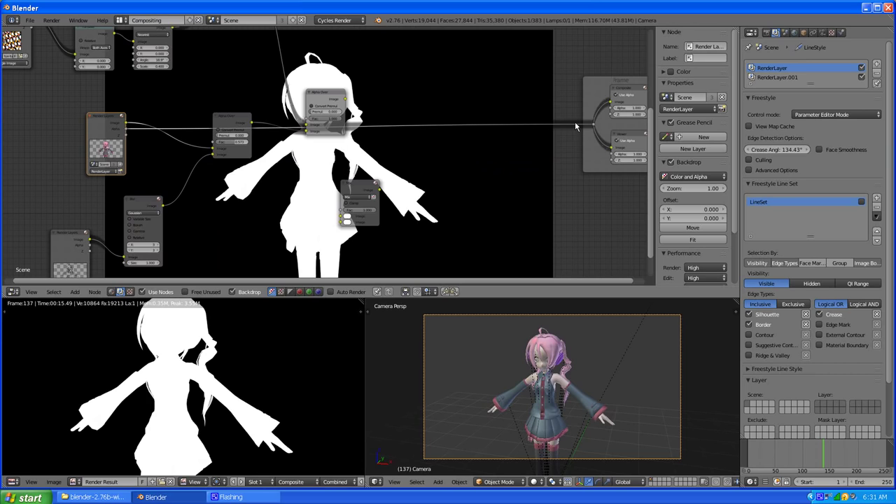
Cut the Alpha link to the output reroute point and reconnect the final Alpha Over node's Image output to it
right_click_drag(491, 94, 489, 144, "ctrl")
left_click_drag(345, 99, 585, 121)
scroll(376, 100, "down", 1)
scroll(377, 101, "up", 2)
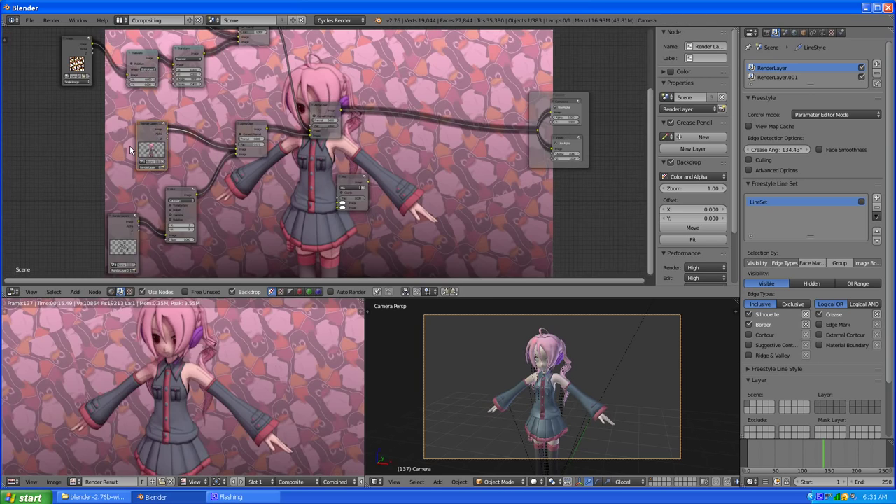
middle_click_drag(196, 147, 136, 135)
scroll(241, 114, "up", 1)
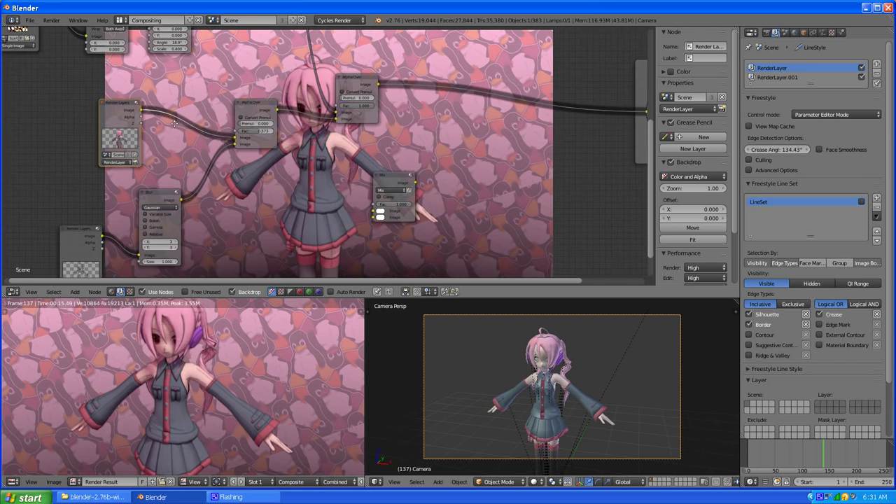
Move the character's Render Layers node farther away from the Alpha Over node to make room between them
middle_click_drag(516, 106, 427, 131)
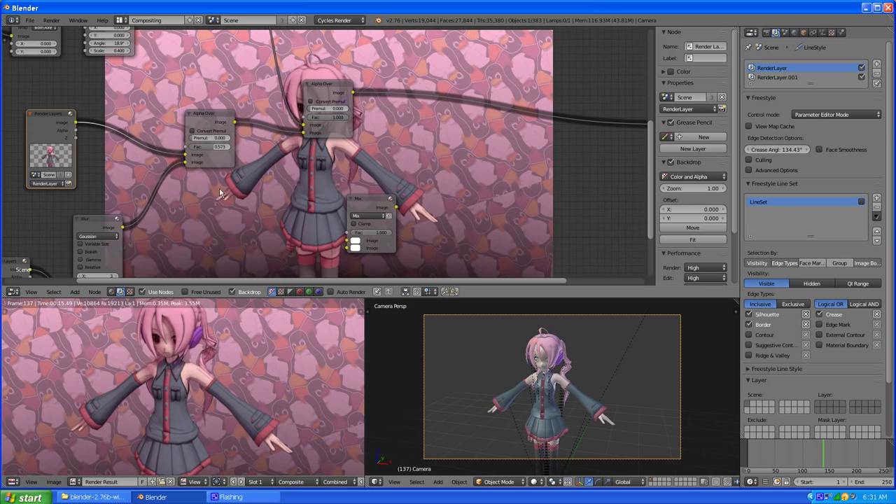
scroll(245, 180, "down", 2)
scroll(332, 104, "up", 2)
middle_click_drag(272, 134, 357, 150)
scroll(326, 157, "down", 3)
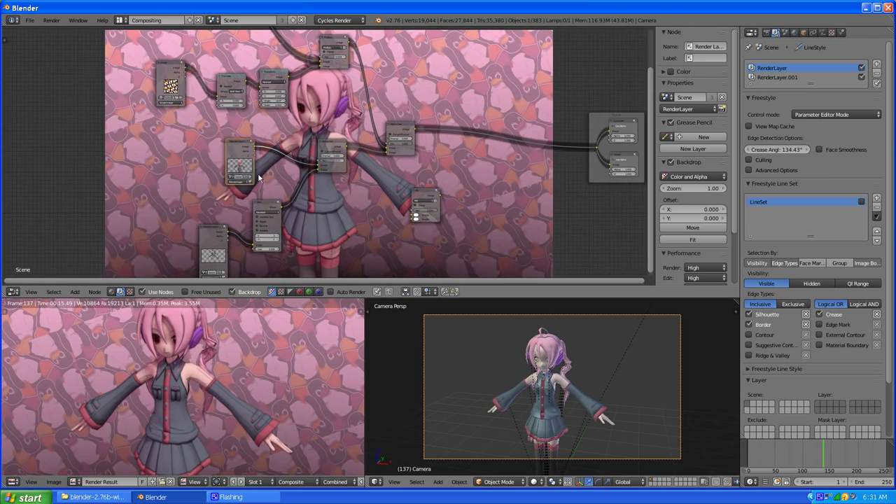
left_click_drag(231, 155, 88, 159)
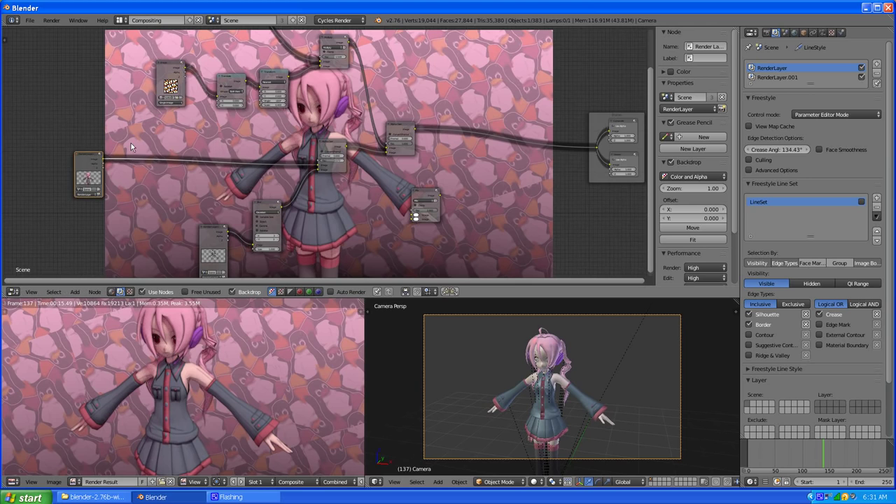
middle_click_drag(117, 201, 198, 179)
scroll(199, 179, "up", 3)
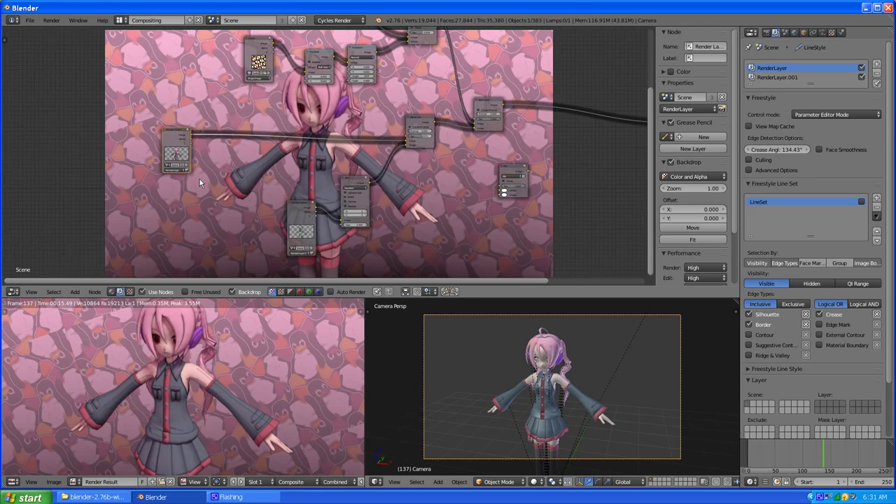
Add a Mix node and place it just beside the character's Render Layers node
left_click(74, 291)
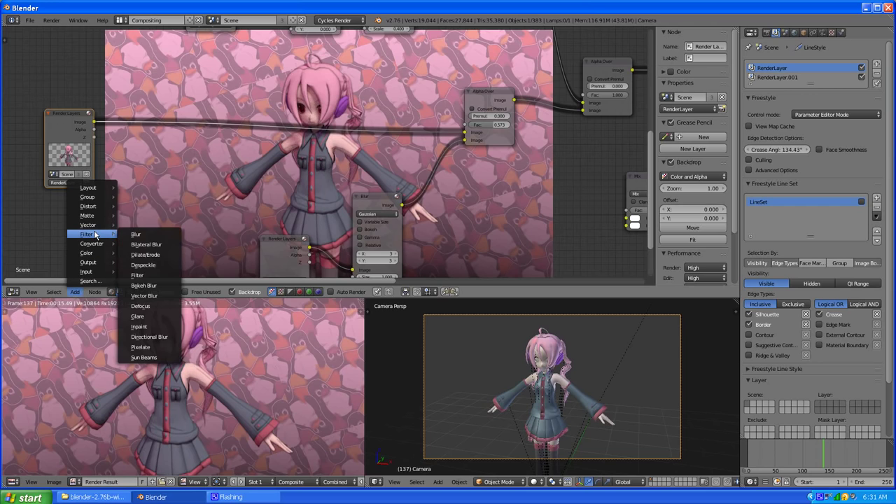
mouse_move(95, 208)
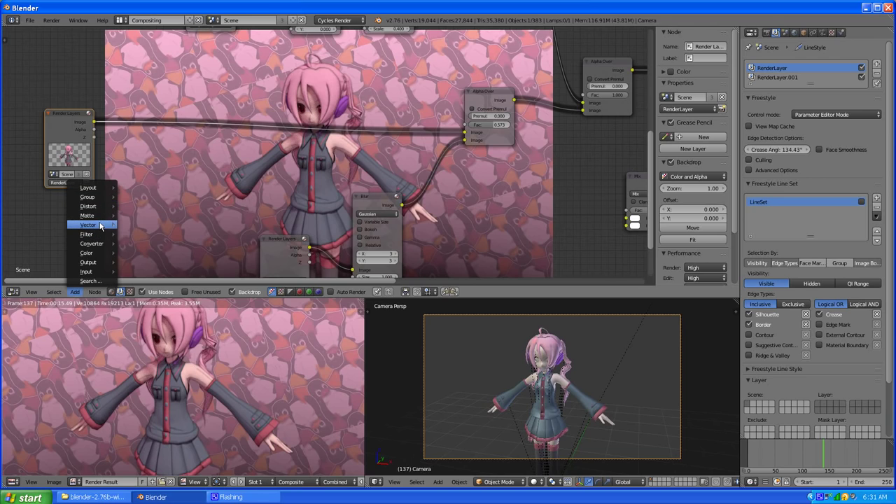
mouse_move(96, 253)
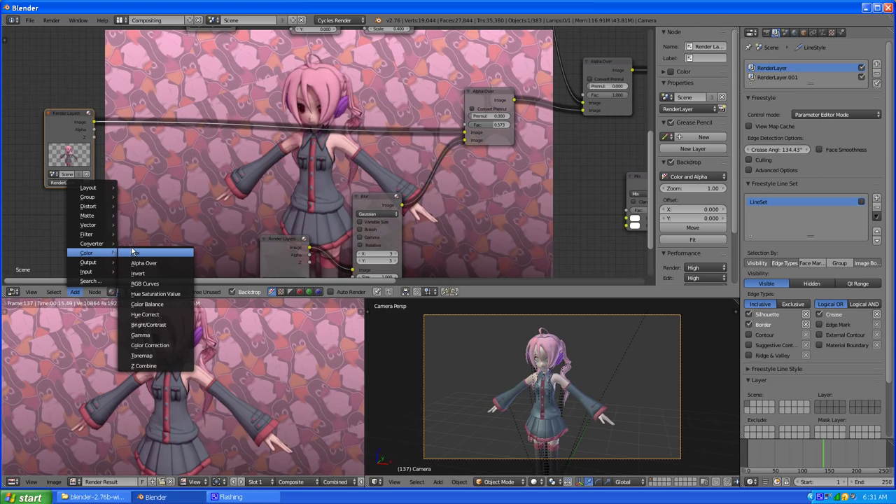
left_click(137, 252)
left_click(136, 155)
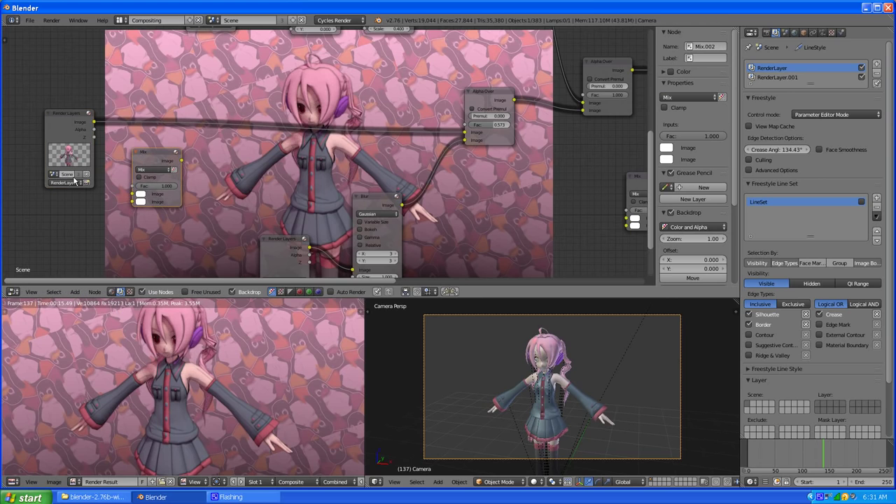
Connect the Alpha output of the character's Render Layers node to the first Image input of the new Mix node
scroll(133, 172, "up", 2)
scroll(133, 172, "down", 1)
middle_click_drag(122, 173, 170, 157)
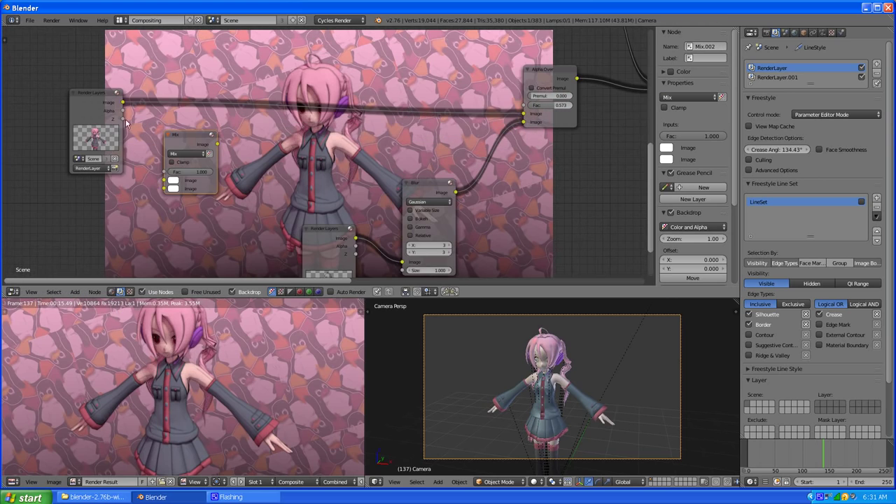
left_click_drag(123, 110, 165, 181)
scroll(177, 200, "up", 2)
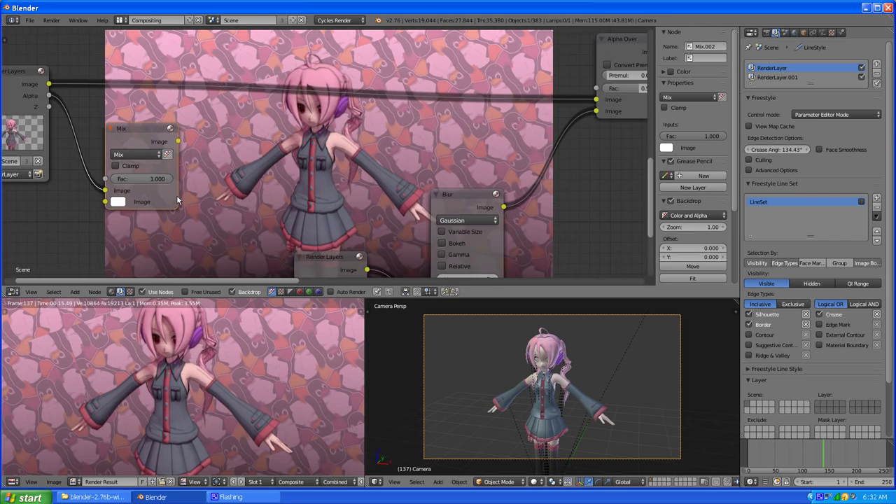
Set the new Mix node's blend type to Multiply and its second Image color to light green
left_click(117, 153)
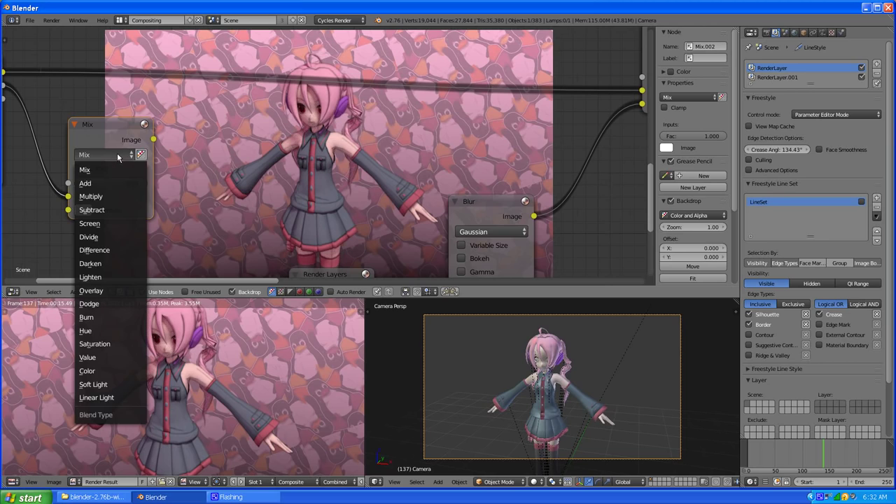
left_click(95, 195)
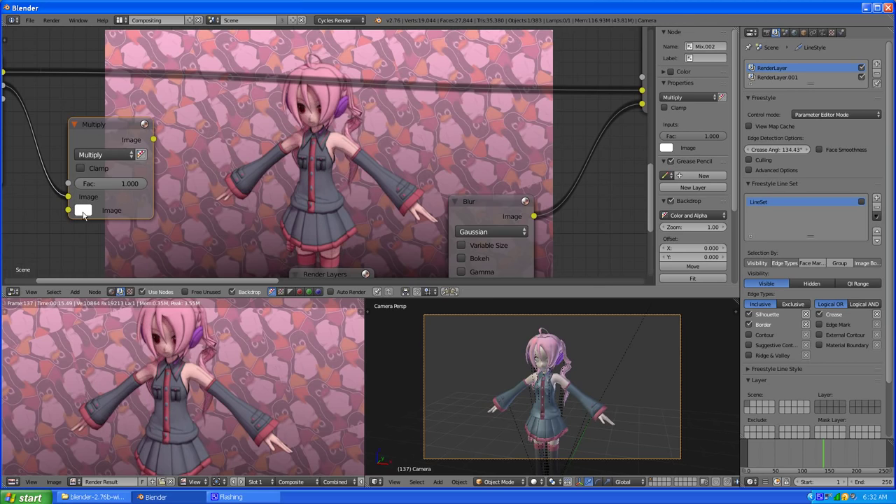
left_click(84, 210)
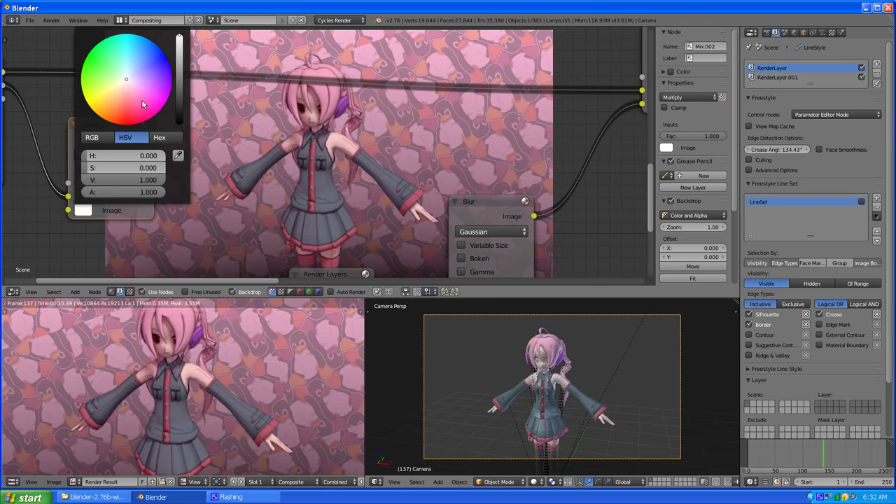
left_click(96, 68)
scroll(221, 160, "down", 3)
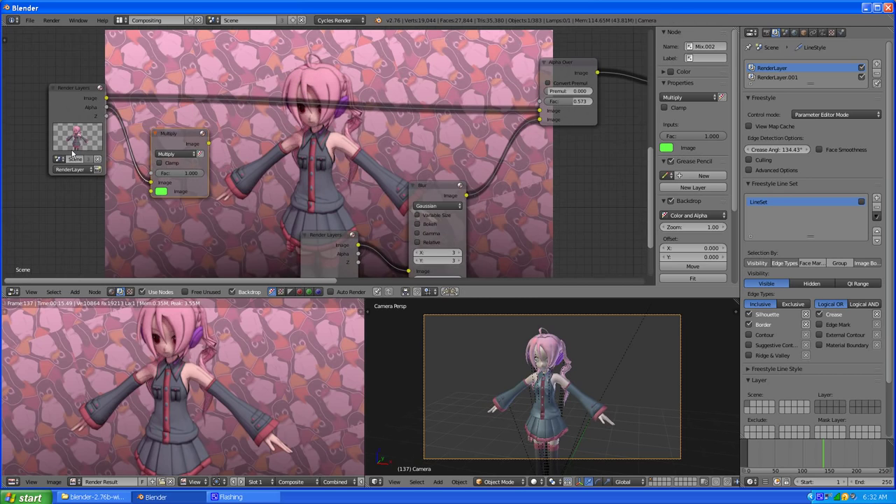
scroll(315, 149, "up", 2)
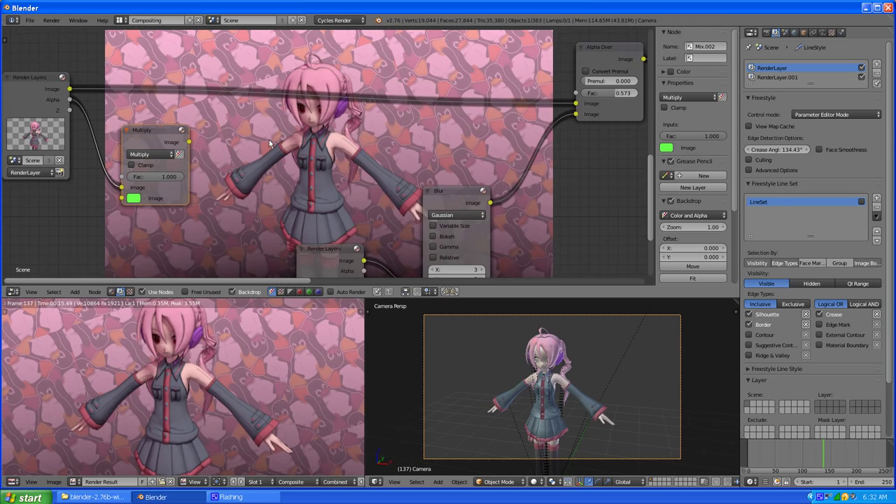
scroll(291, 138, "down", 1)
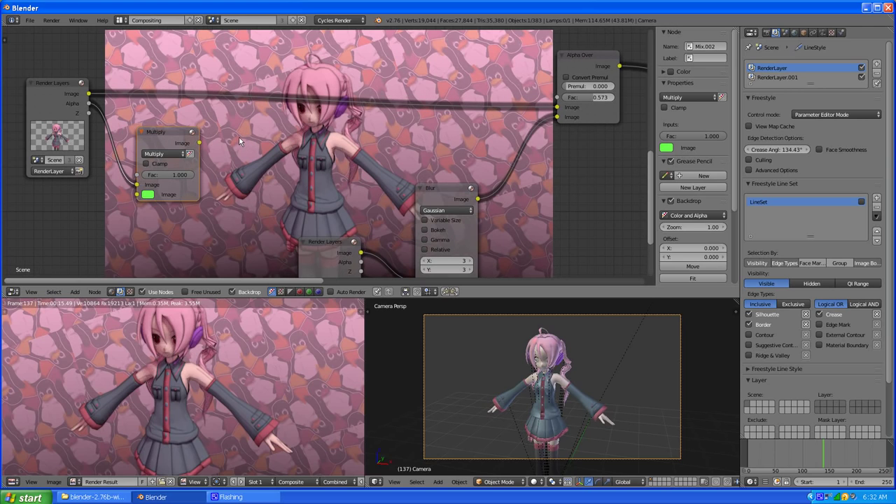
middle_click_drag(219, 159, 203, 168)
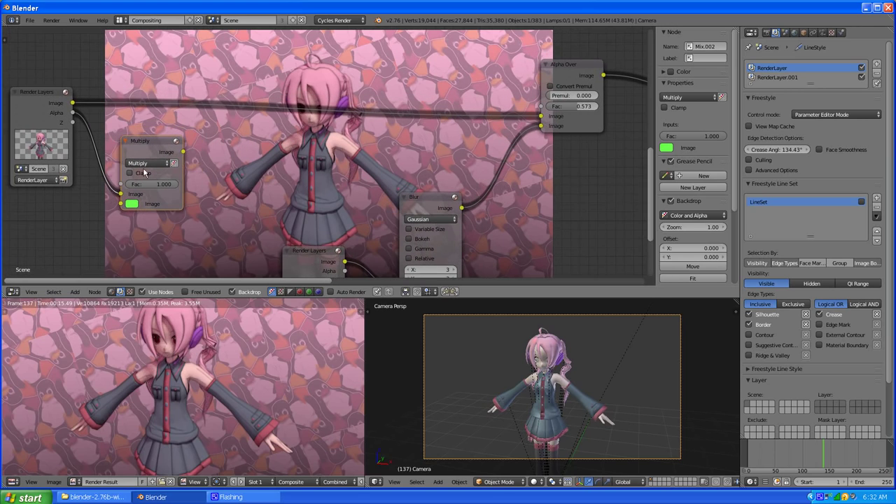
Move the character's Render Layers node and the green Multiply node lower in the node tree, keeping them side by side
scroll(195, 183, "up", 1)
scroll(182, 170, "down", 2)
scroll(186, 81, "down", 2)
scroll(186, 104, "down", 1)
scroll(186, 103, "up", 1)
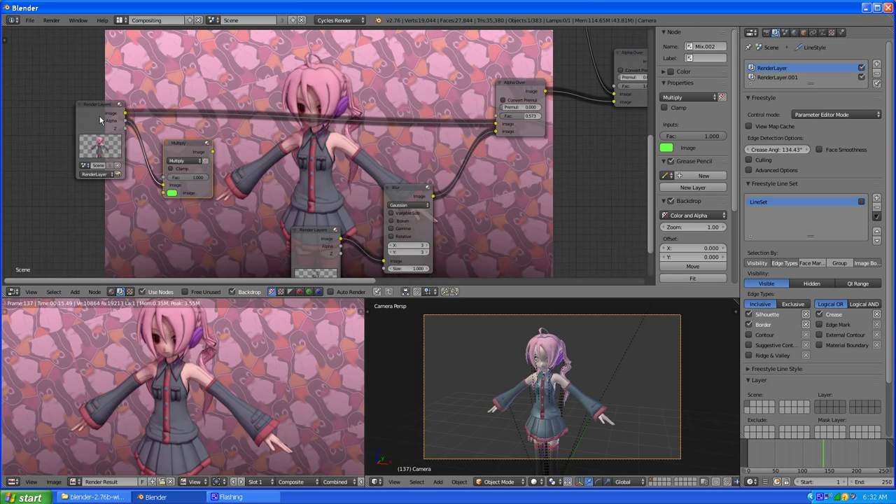
left_click_drag(99, 116, 110, 208)
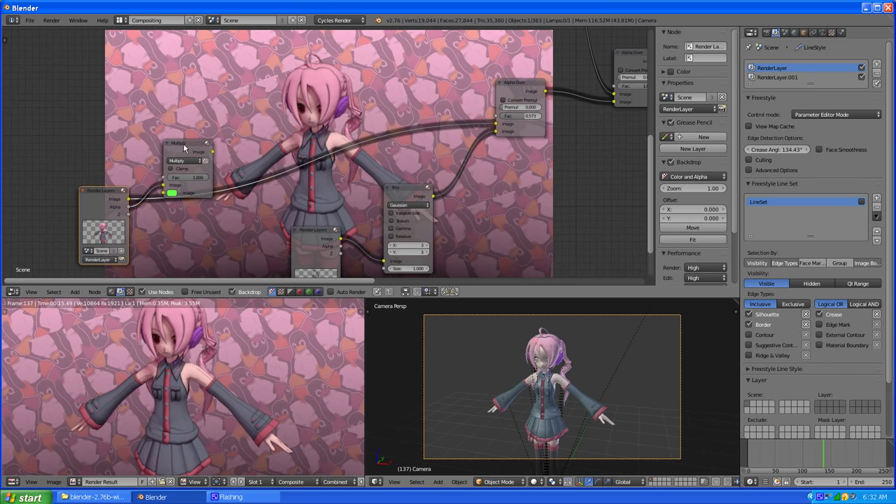
left_click_drag(184, 147, 162, 84)
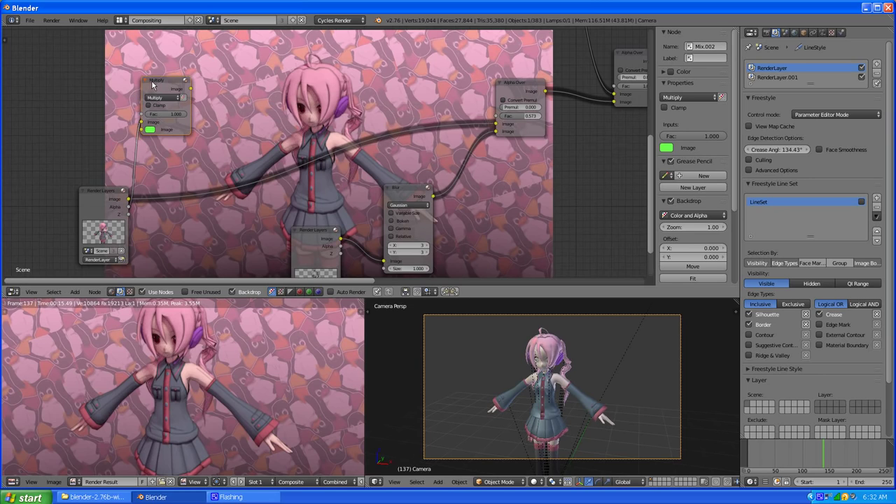
left_click_drag(152, 84, 177, 219)
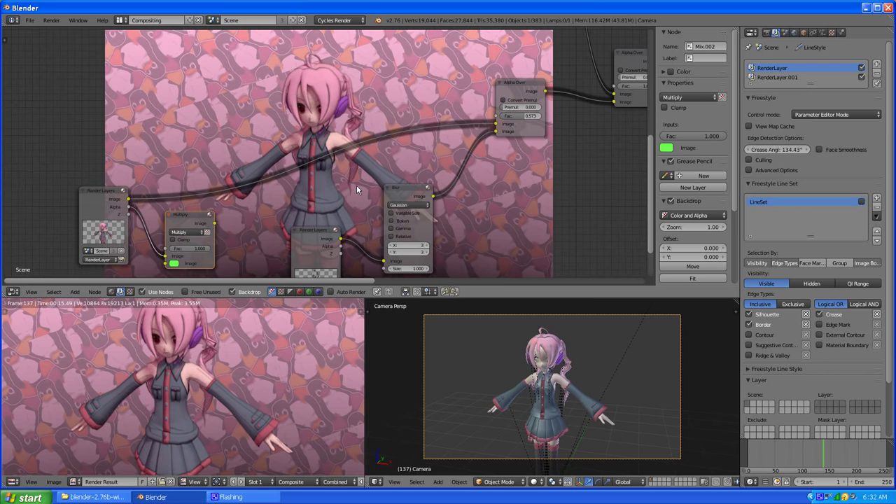
Move the character's Render Layers node back up so that it sits above the Multiply node
scroll(356, 185, "down", 2)
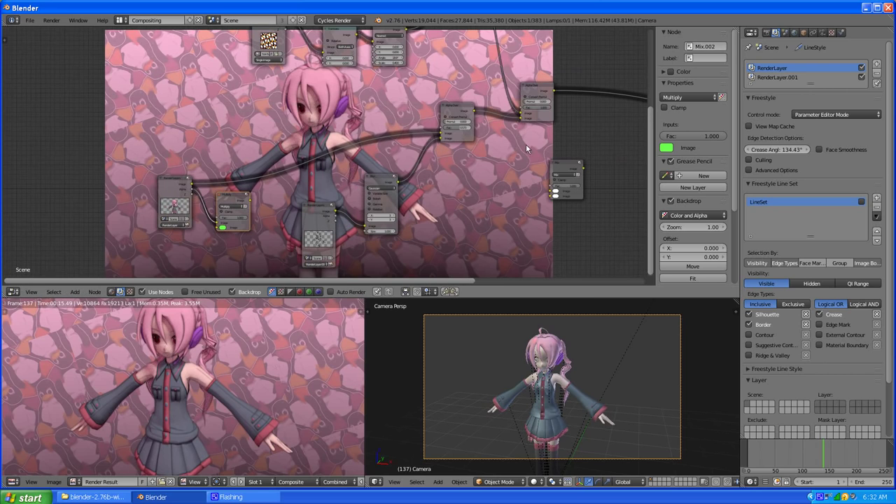
scroll(525, 144, "up", 3)
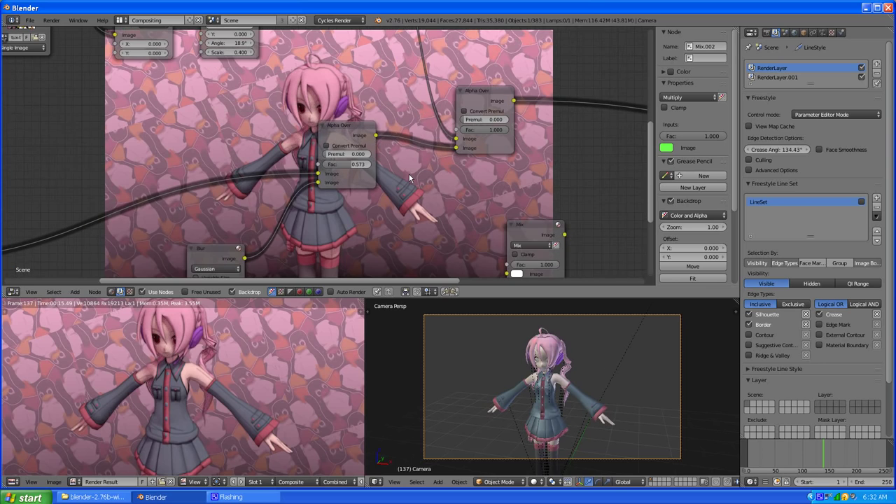
scroll(463, 142, "down", 3)
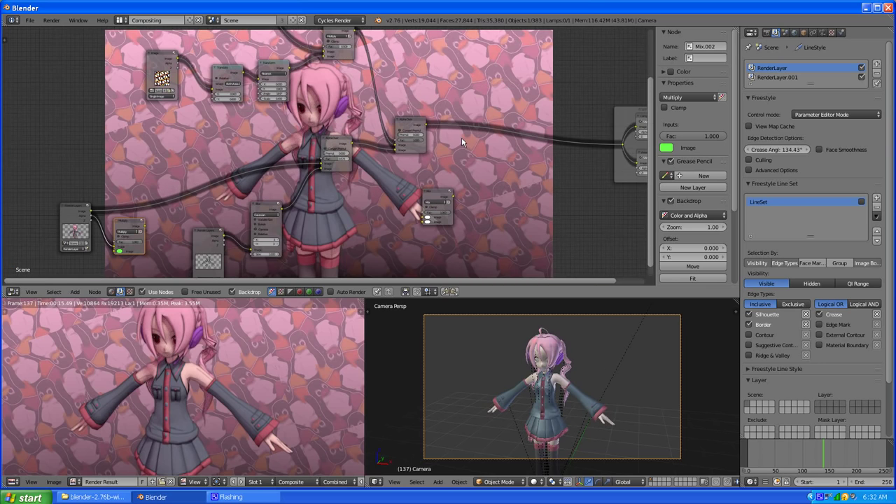
middle_click_drag(120, 192, 209, 162)
scroll(209, 161, "up", 2)
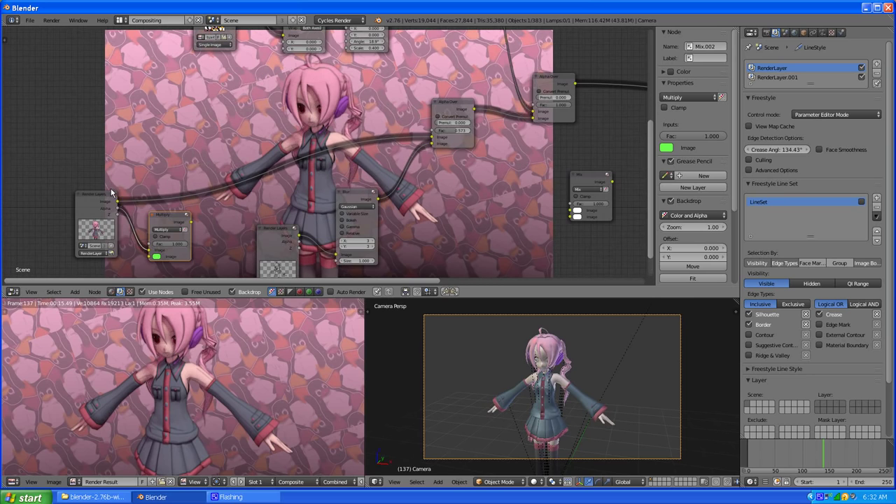
left_click_drag(103, 198, 85, 101)
scroll(150, 143, "up", 2)
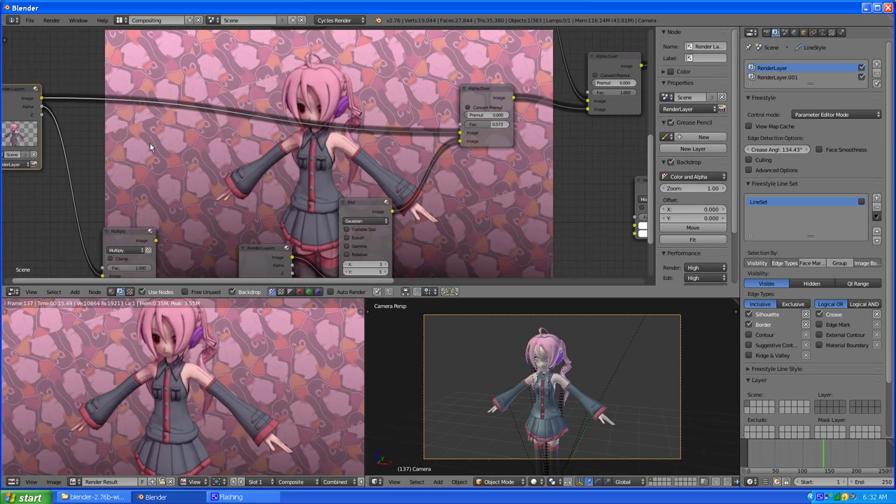
middle_click_drag(149, 144, 224, 158)
scroll(210, 171, "down", 3)
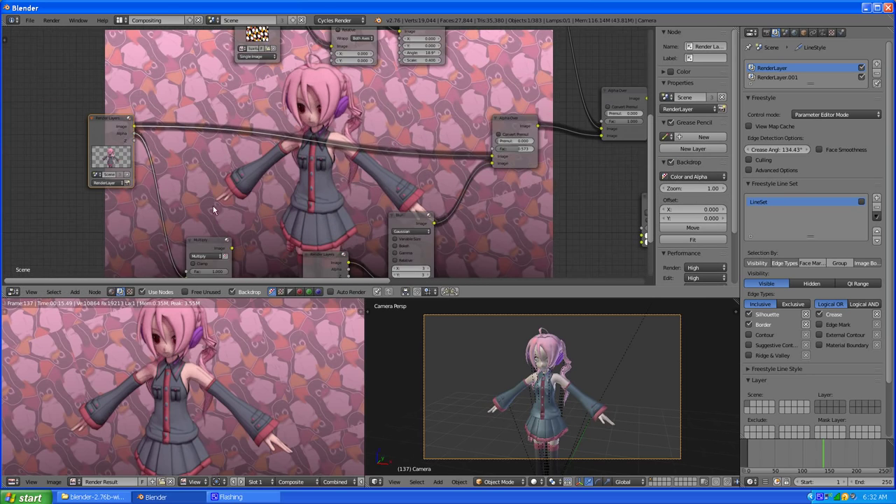
Place the Multiply node closer to the character's Render Layers node and reconnect that layer's Image output to the outline Alpha Over's first Image input
left_click_drag(206, 239, 224, 212)
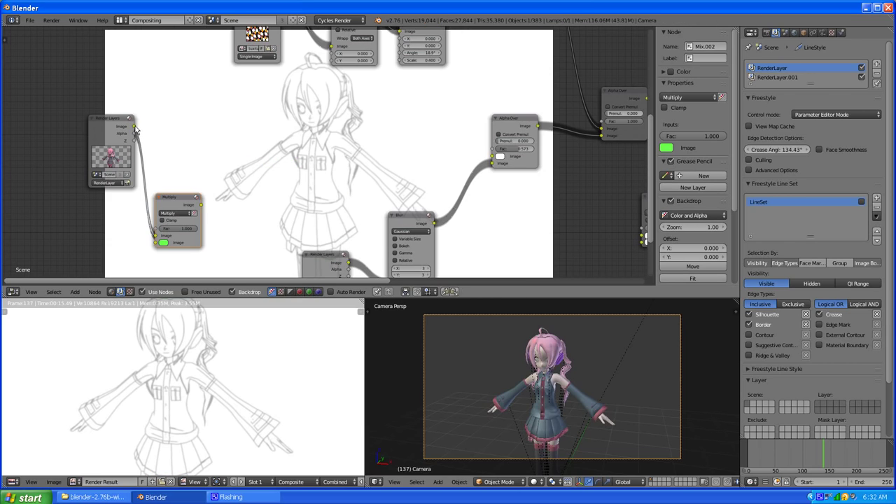
left_click_drag(135, 128, 492, 158)
scroll(180, 159, "up", 2)
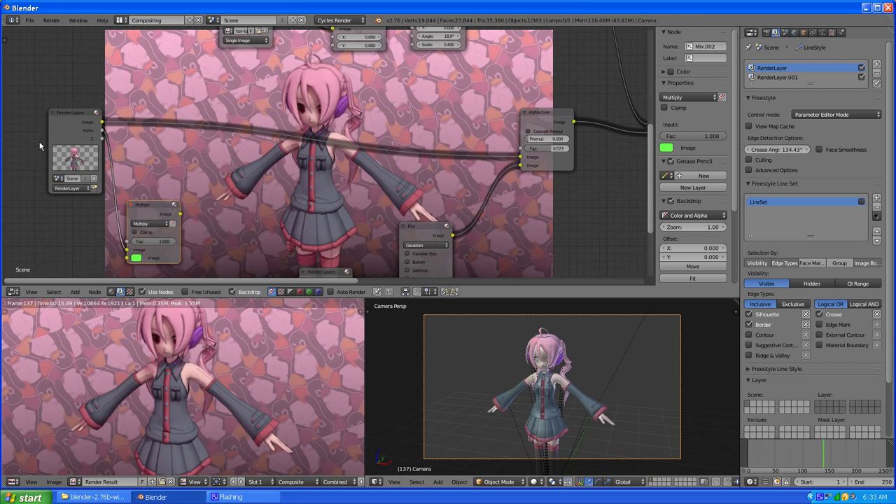
left_click(74, 293)
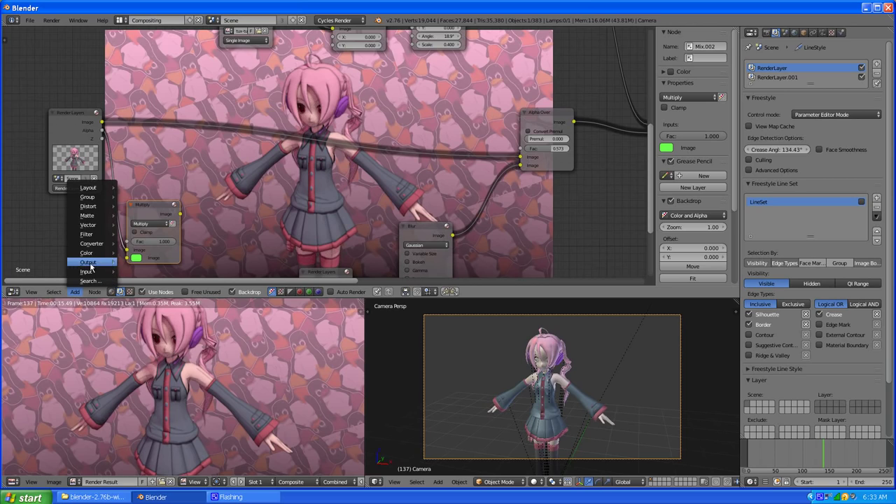
mouse_move(102, 233)
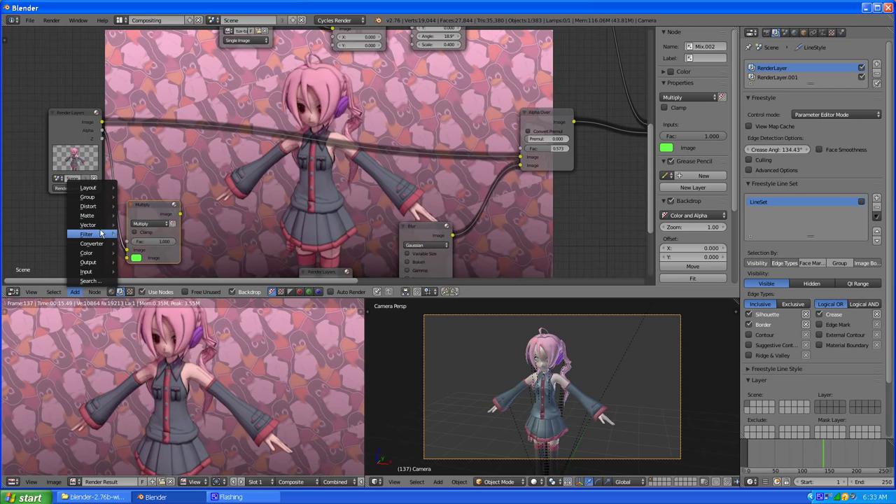
mouse_move(95, 211)
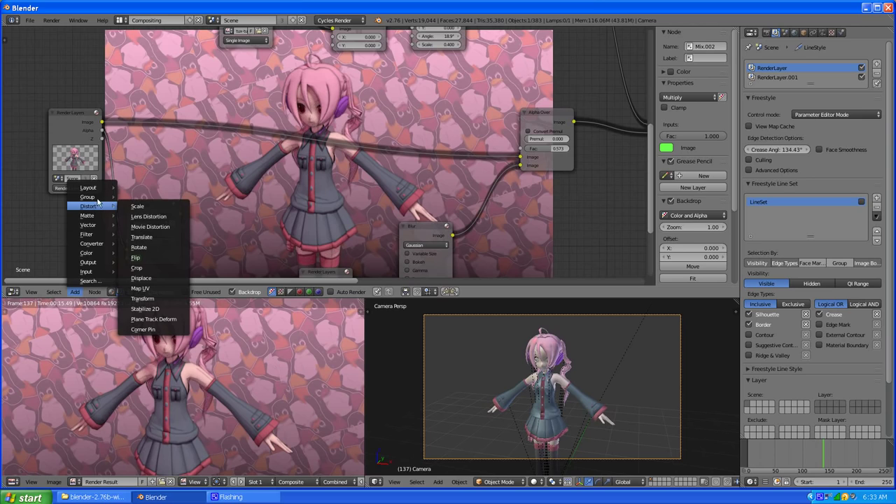
mouse_move(98, 253)
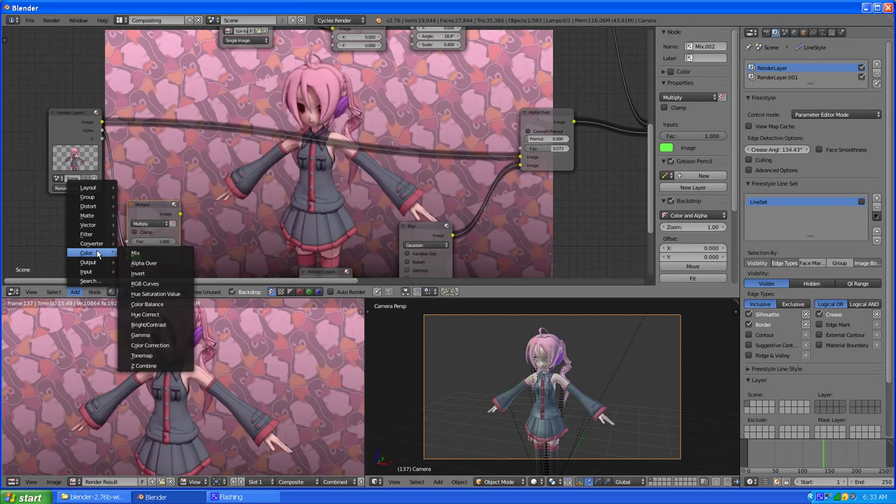
left_click(142, 306)
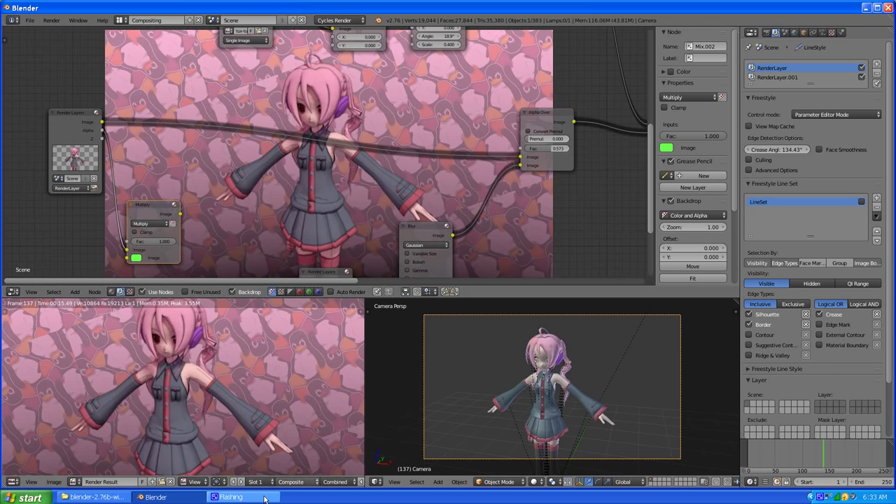
left_click(822, 498)
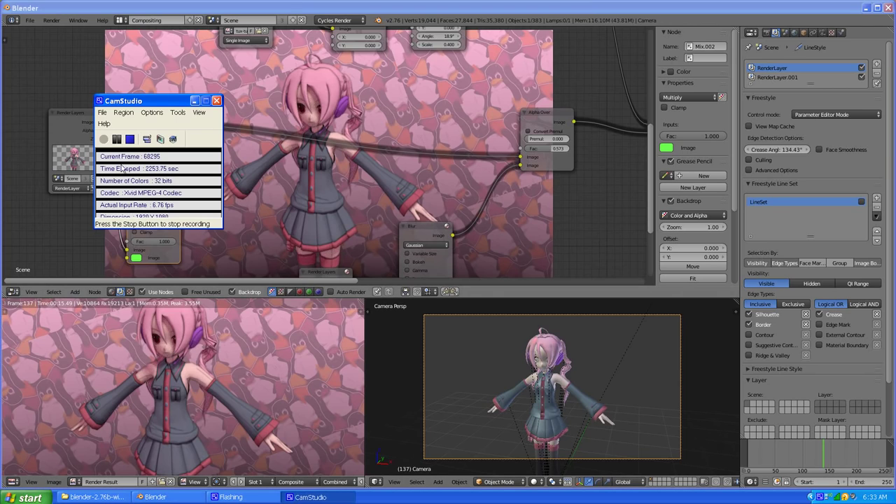
left_click(117, 138)
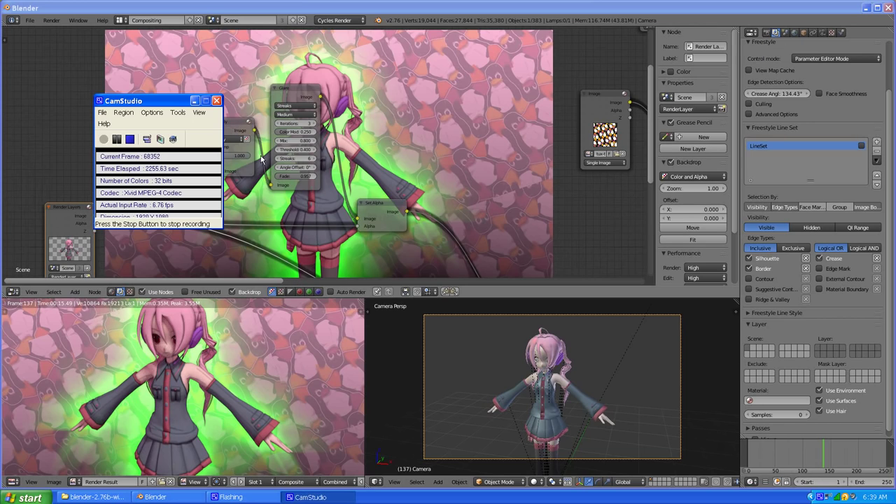
left_click(195, 101)
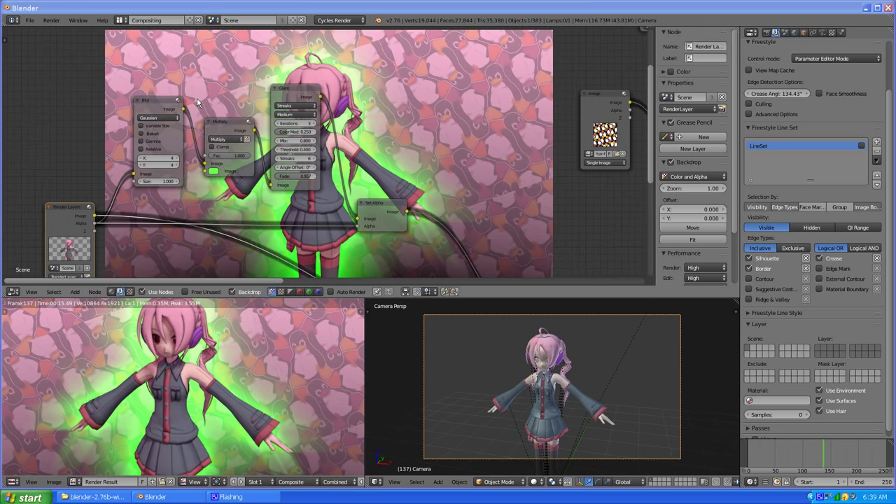
Examine the glow node chain from the character's Render Layers through Blur, Multiply, Glare and Set Alpha into the Alpha Over node
scroll(173, 230, "up", 3)
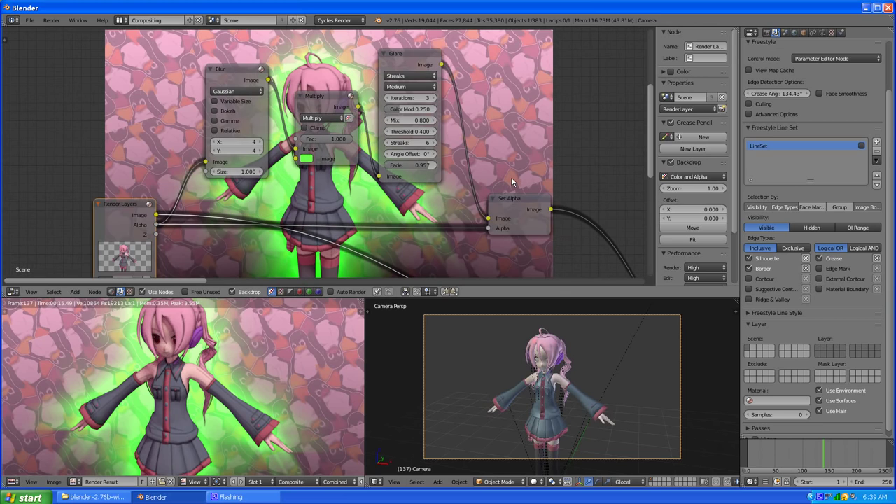
middle_click_drag(512, 178, 439, 135)
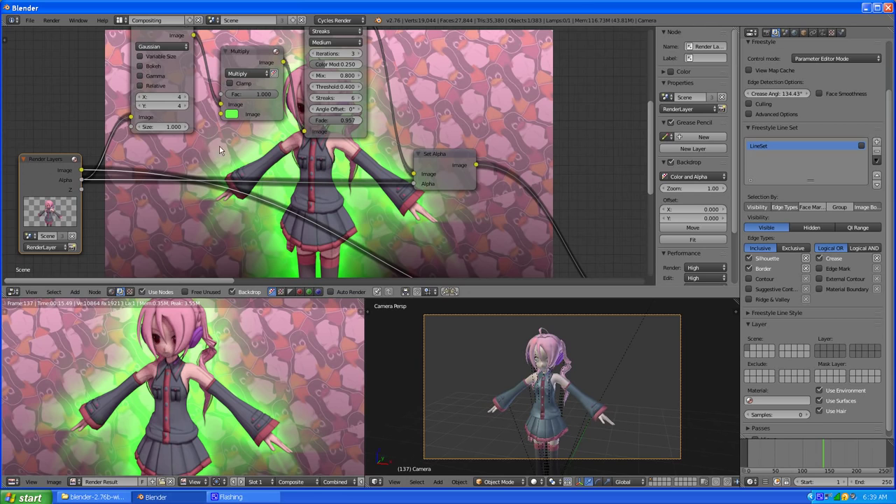
scroll(219, 149, "down", 4)
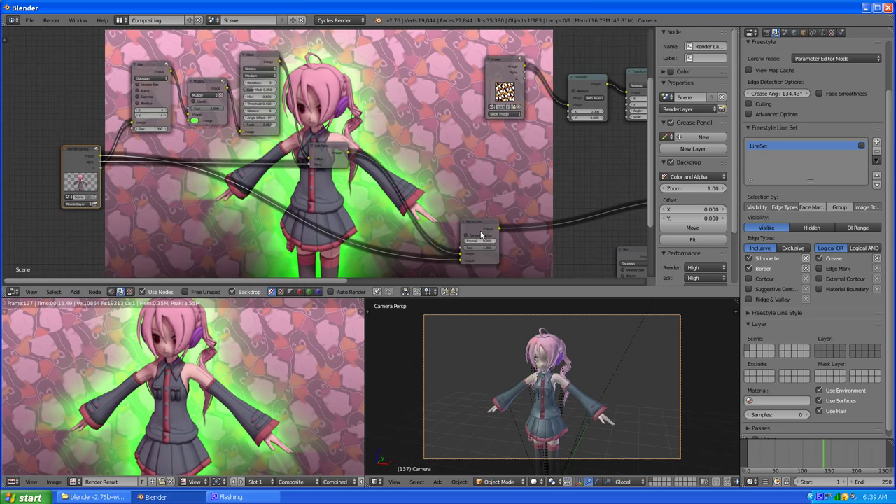
scroll(217, 138, "up", 4)
middle_click_drag(227, 152, 281, 86)
scroll(299, 215, "down", 1)
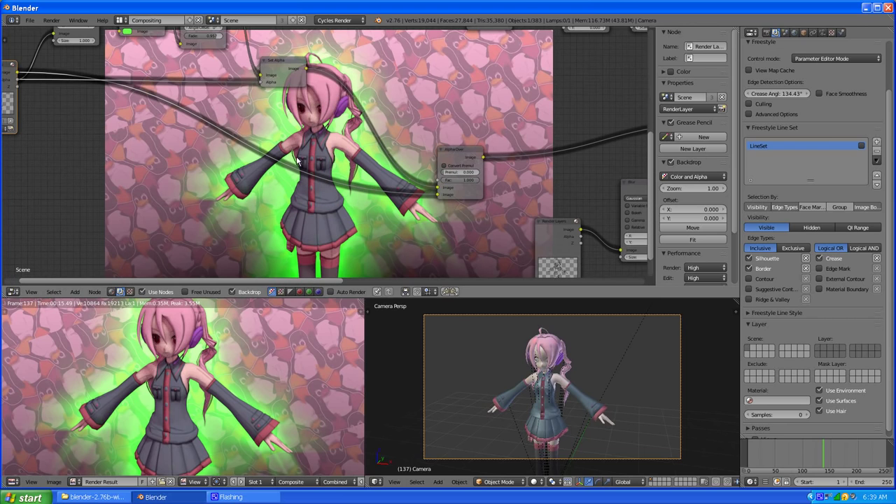
middle_click_drag(211, 92, 249, 134)
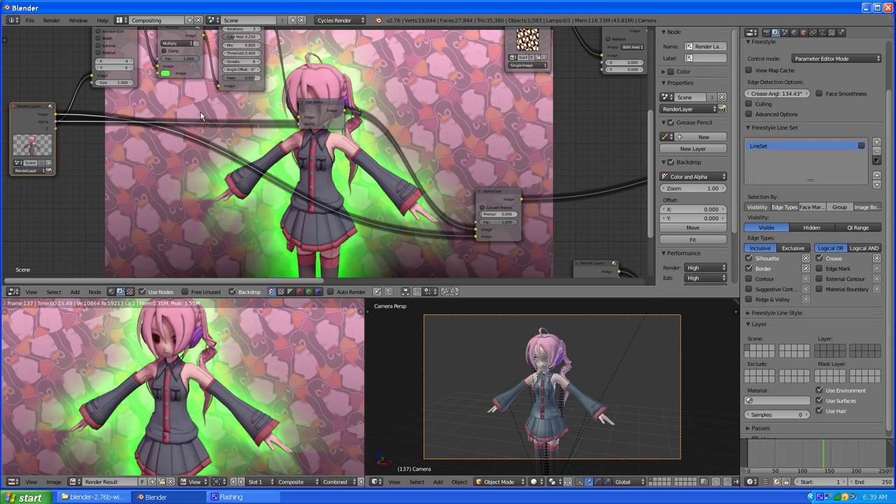
middle_click_drag(293, 145, 285, 196)
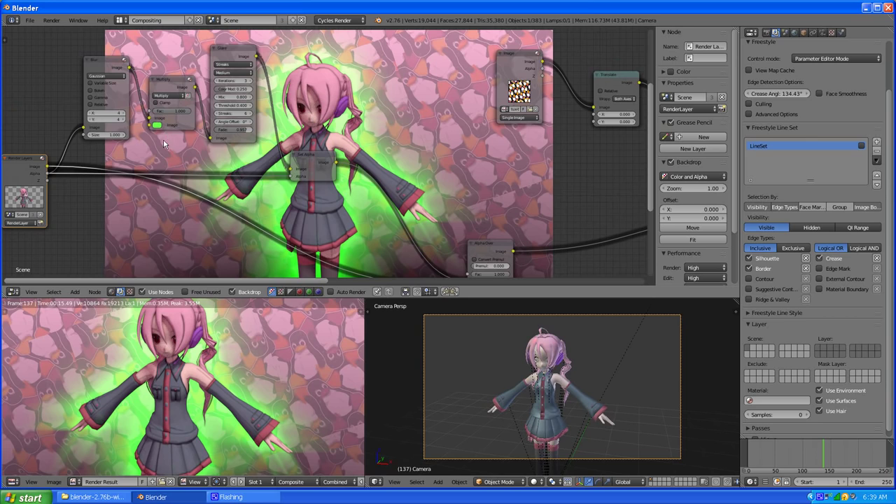
scroll(167, 142, "up", 2)
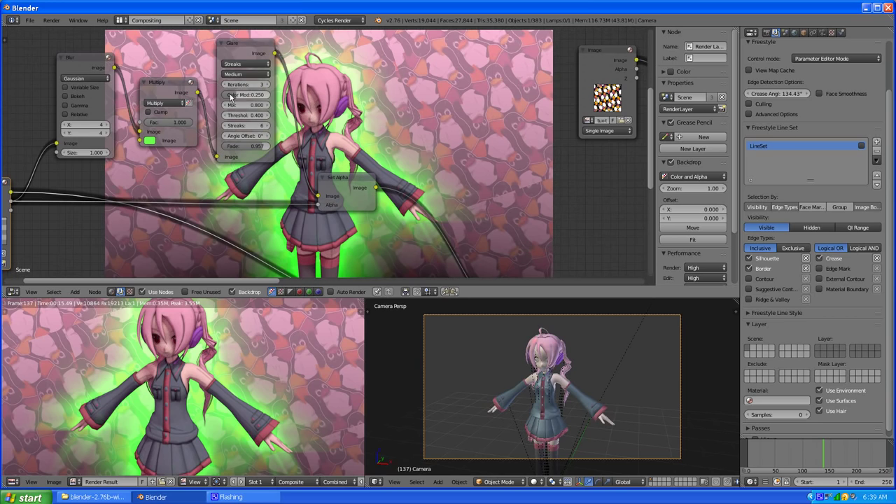
scroll(430, 150, "down", 2)
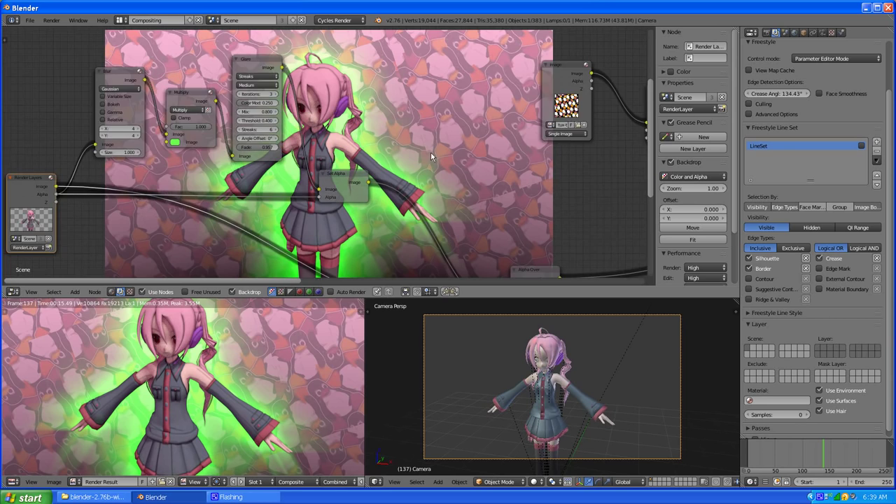
scroll(456, 168, "down", 2)
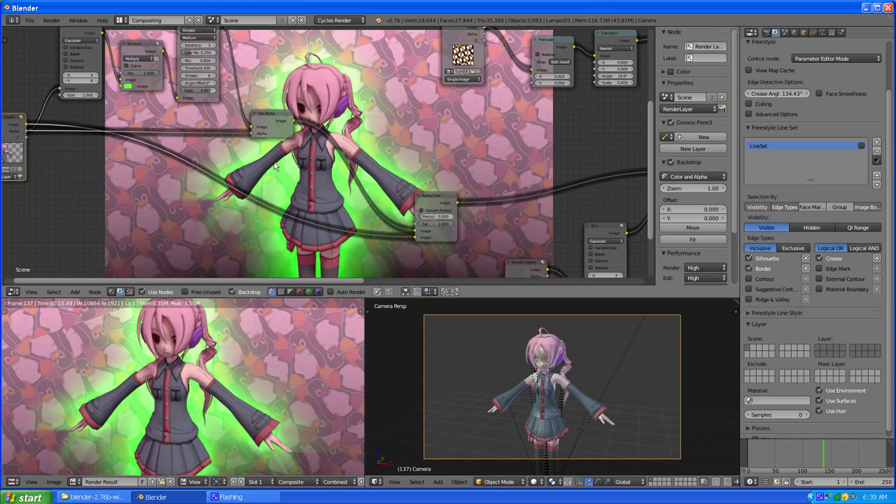
scroll(304, 158, "down", 2)
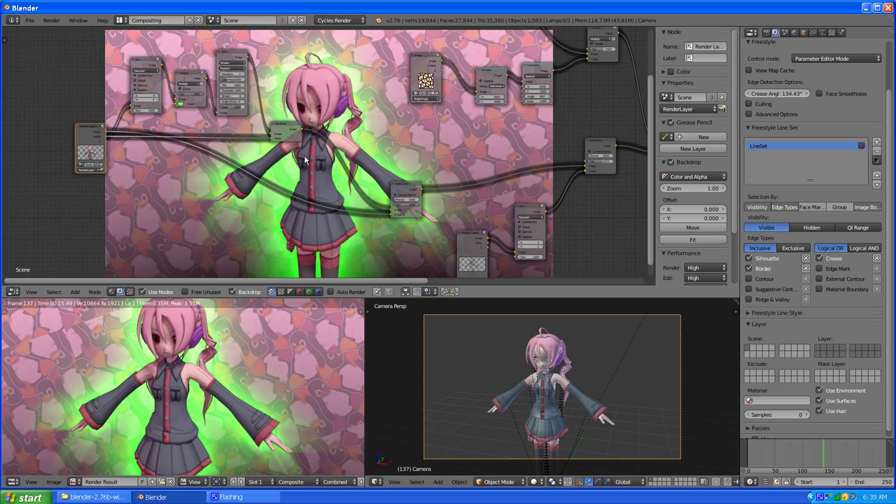
scroll(323, 163, "up", 2)
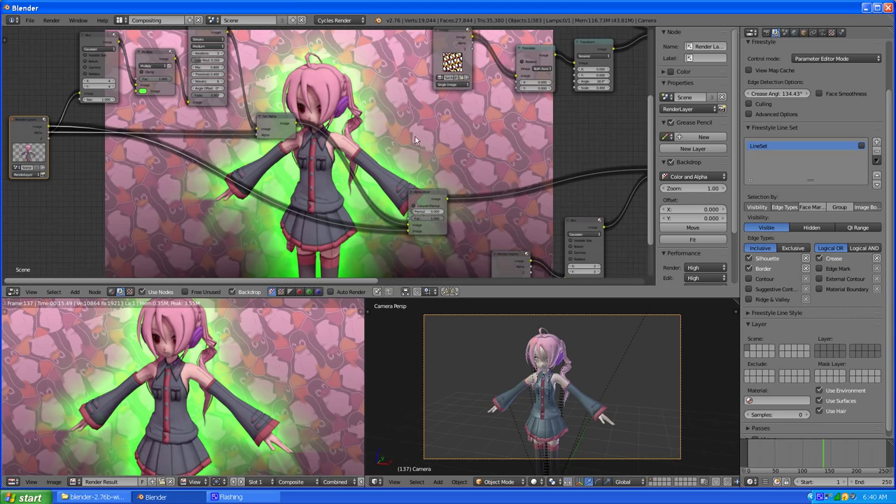
Change the second Image color of the glow chain's Multiply node to yellow
scroll(346, 180, "down", 3)
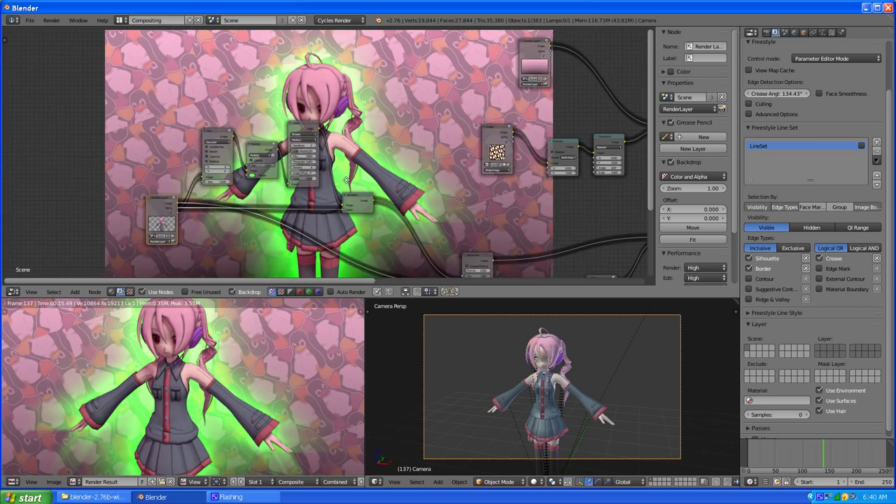
scroll(346, 180, "up", 3)
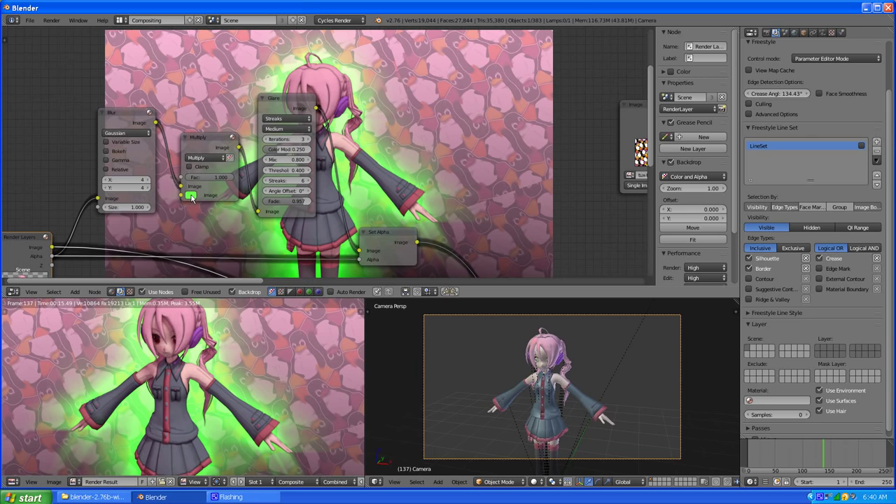
left_click(191, 196)
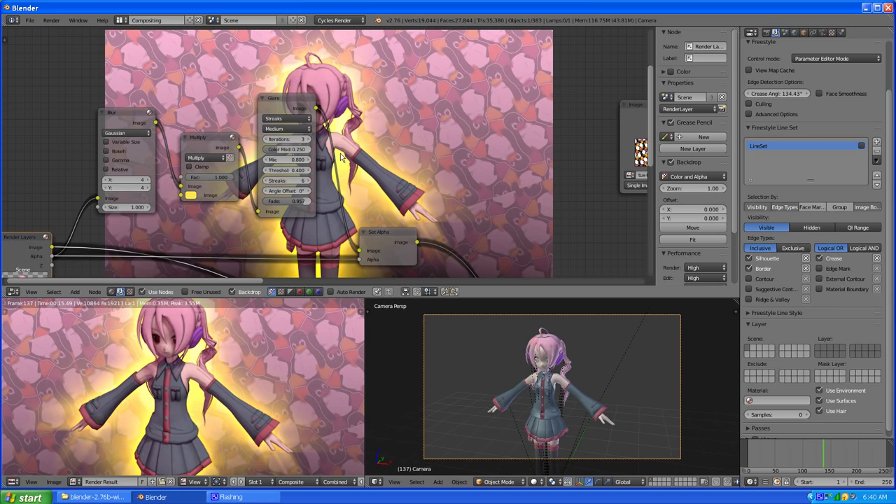
Examine how the Set Alpha output joins the character render in Alpha Over and continues through the outline and background nodes
scroll(409, 143, "down", 2)
scroll(409, 142, "up", 3)
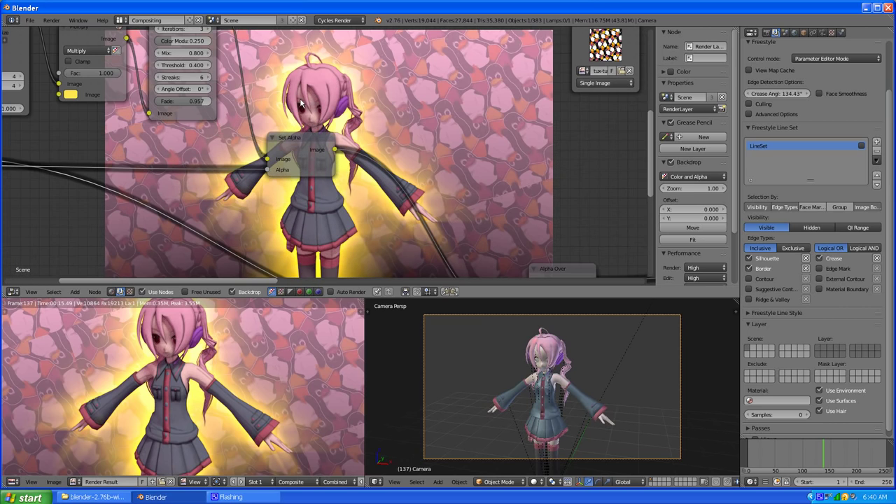
scroll(299, 98, "up", 3)
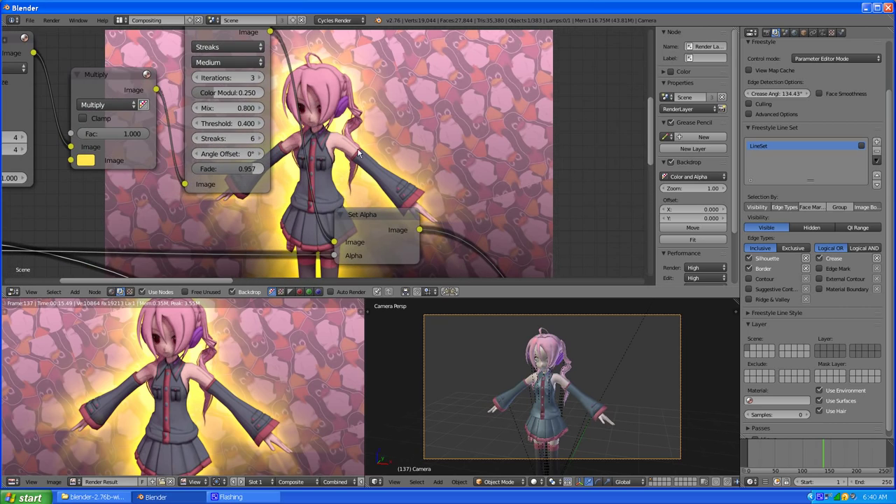
middle_click_drag(383, 164, 288, 92)
scroll(273, 116, "down", 1)
scroll(288, 92, "up", 1)
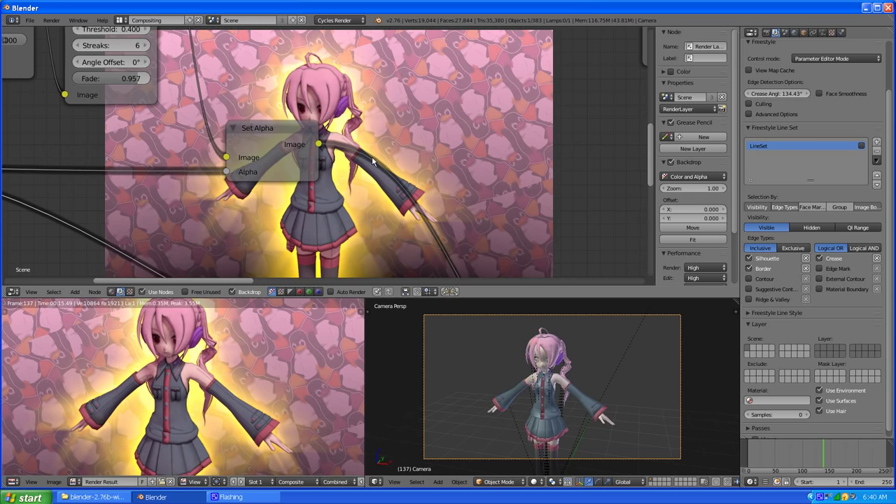
scroll(372, 157, "down", 1)
middle_click_drag(393, 195, 287, 171)
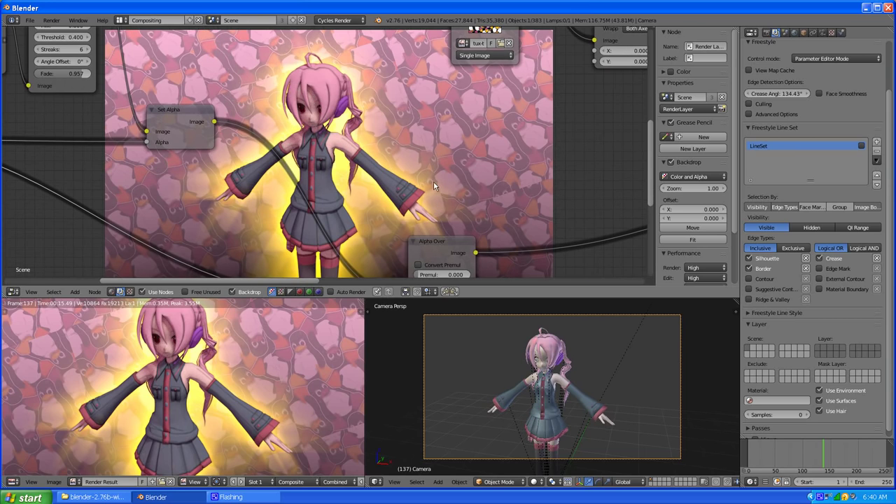
middle_click_drag(487, 201, 469, 149)
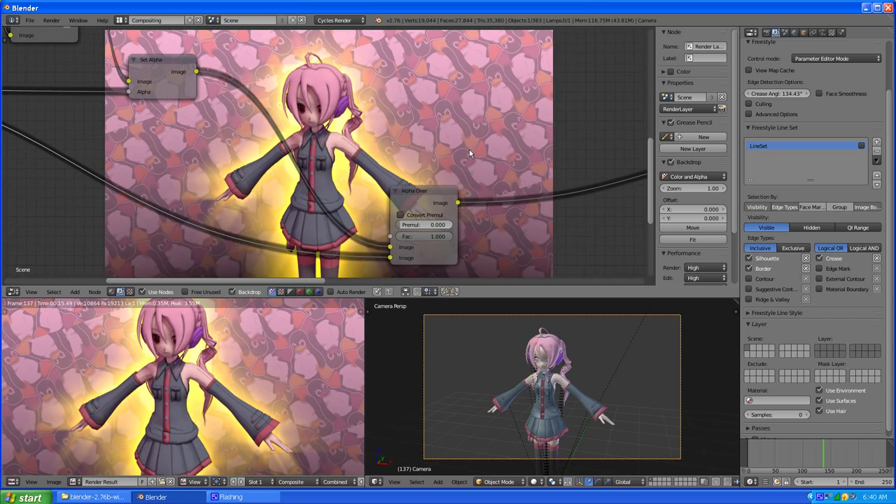
scroll(469, 149, "down", 2)
scroll(526, 162, "down", 3)
scroll(448, 186, "up", 2)
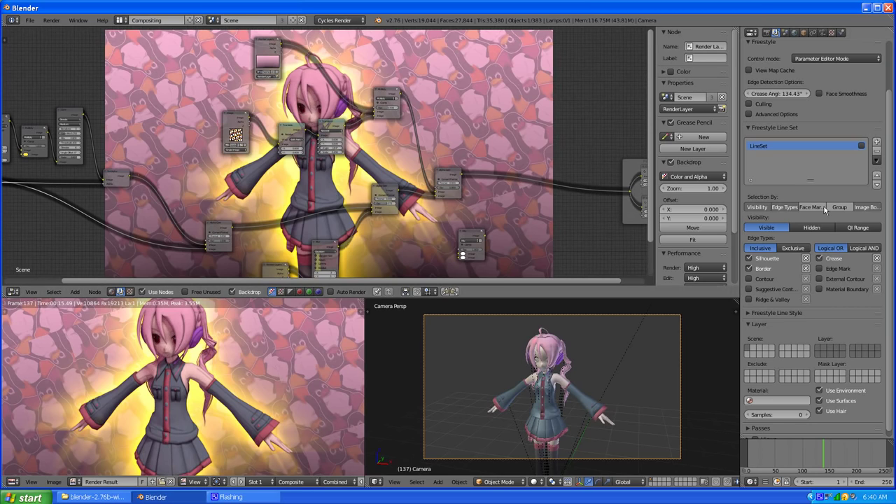
scroll(405, 227, "up", 2)
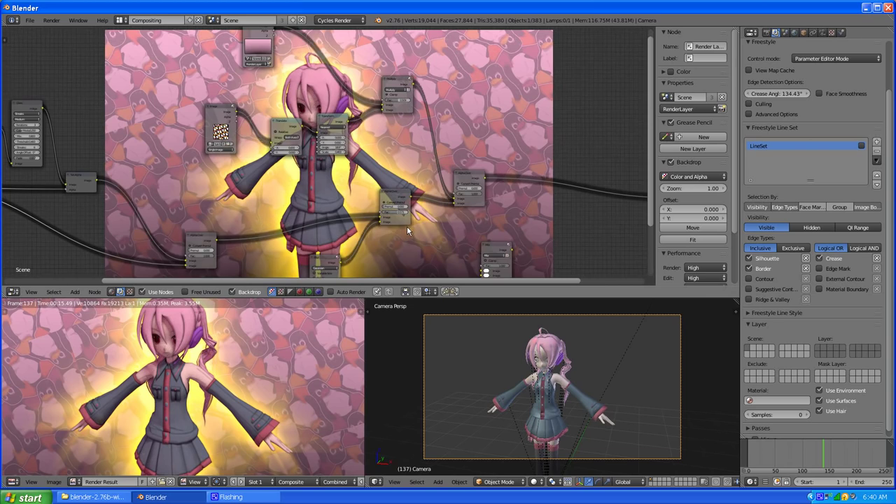
Show the scene's render settings and check the available output file formats
left_click(767, 32)
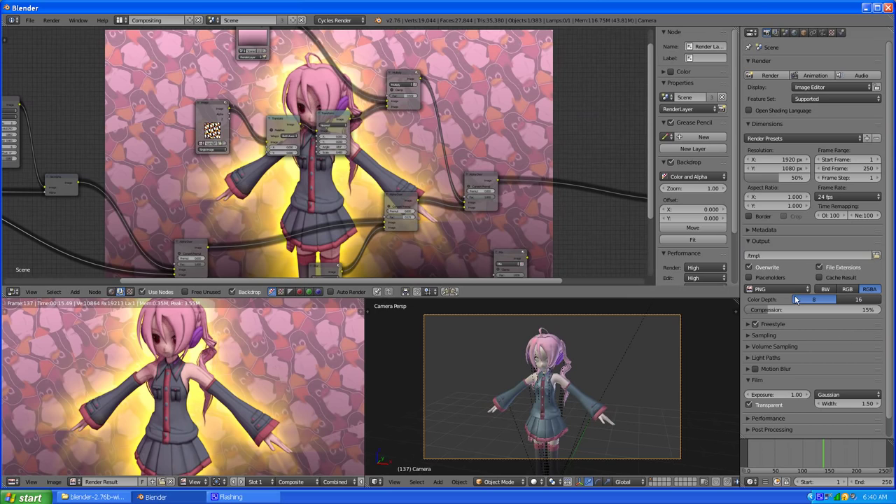
left_click(785, 290)
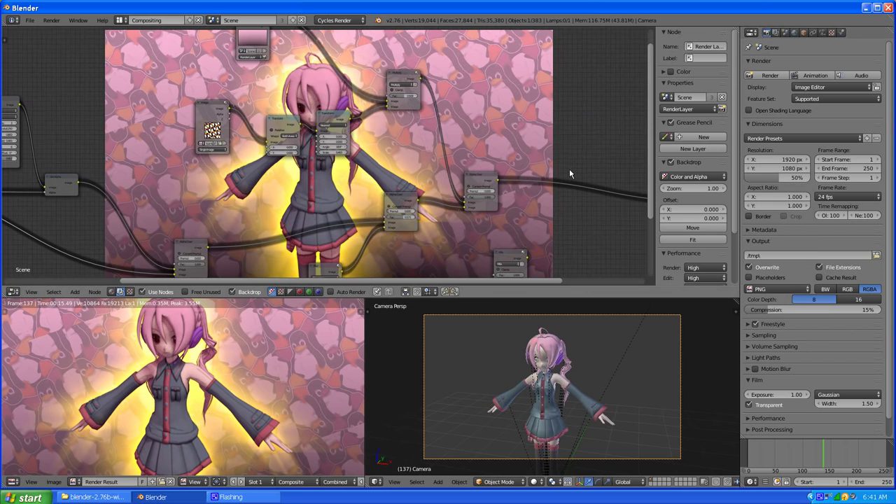
Review the whole compositing node tree, including the glow chain, the penguin image branch and the background Render Layers node
scroll(221, 153, "down", 3)
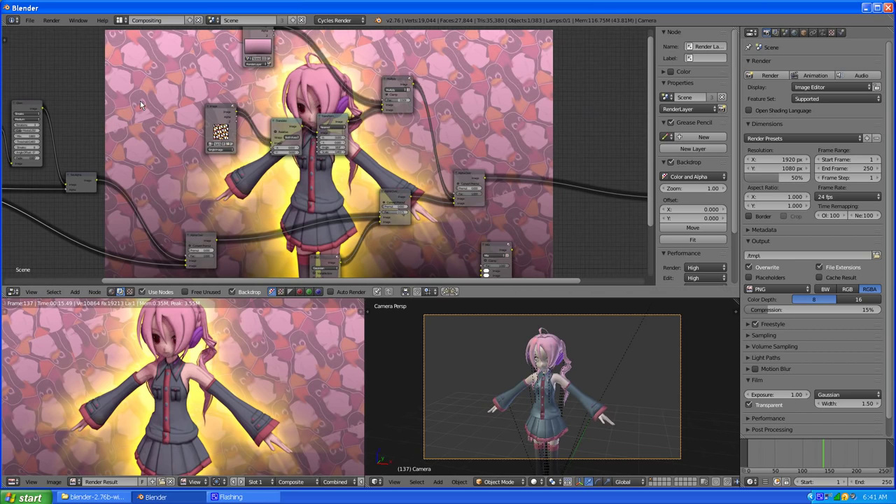
middle_click_drag(140, 101, 258, 145)
scroll(258, 145, "up", 2)
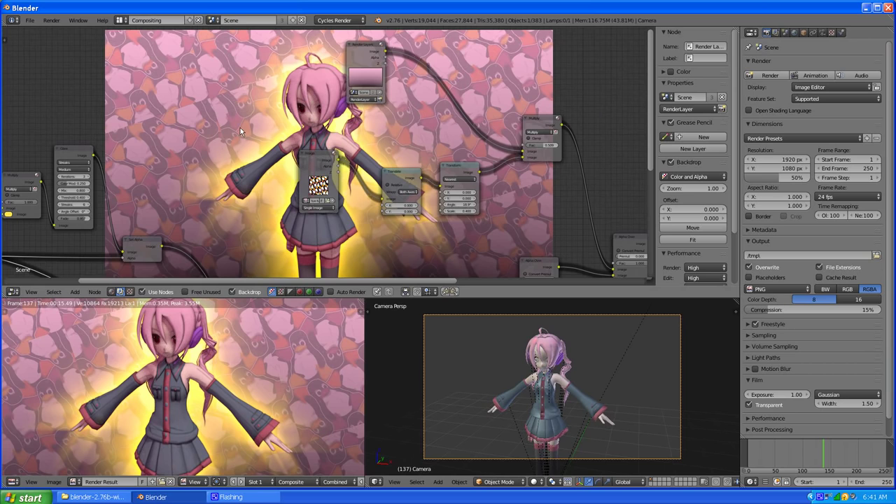
scroll(240, 127, "up", 3)
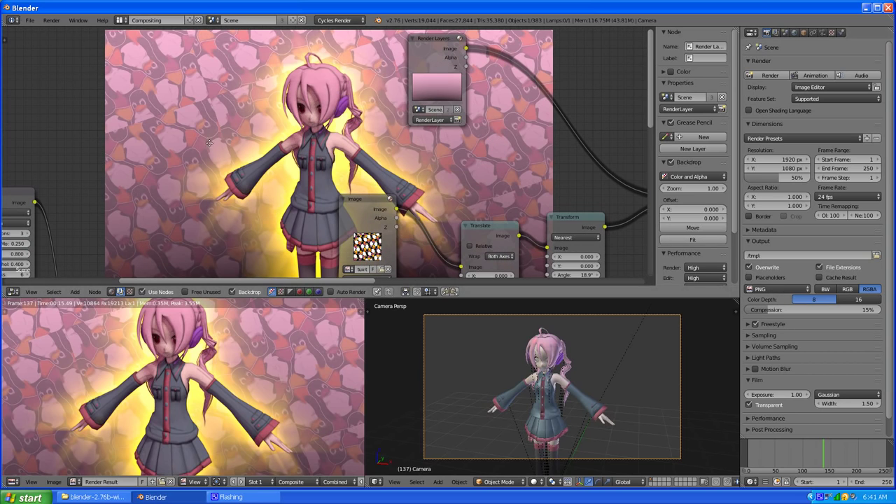
middle_click_drag(208, 142, 288, 121)
scroll(327, 149, "down", 3)
scroll(288, 120, "down", 1)
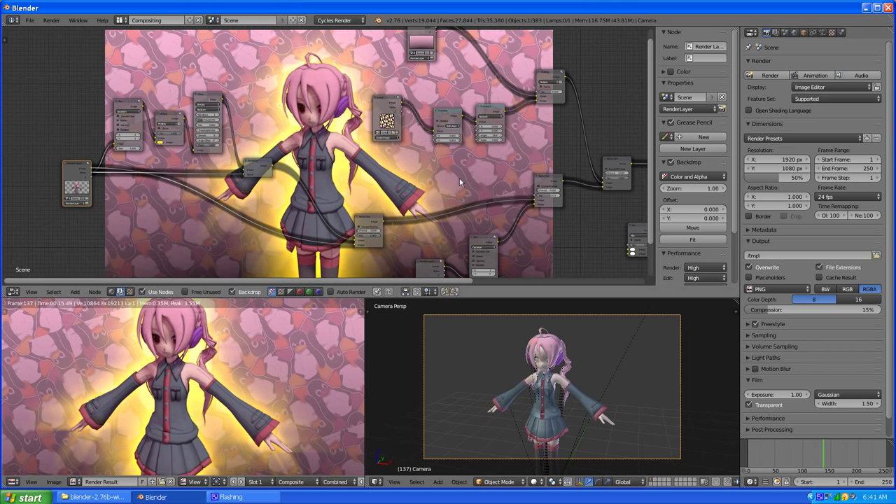
Switch the workspace from the Compositing screen layout to the Default layout
middle_click_drag(460, 182, 448, 133)
scroll(446, 128, "down", 1)
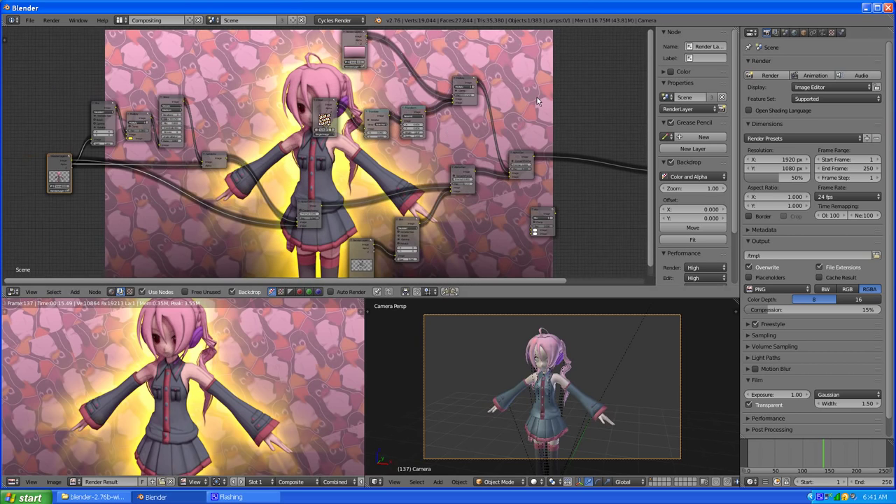
left_click(123, 20)
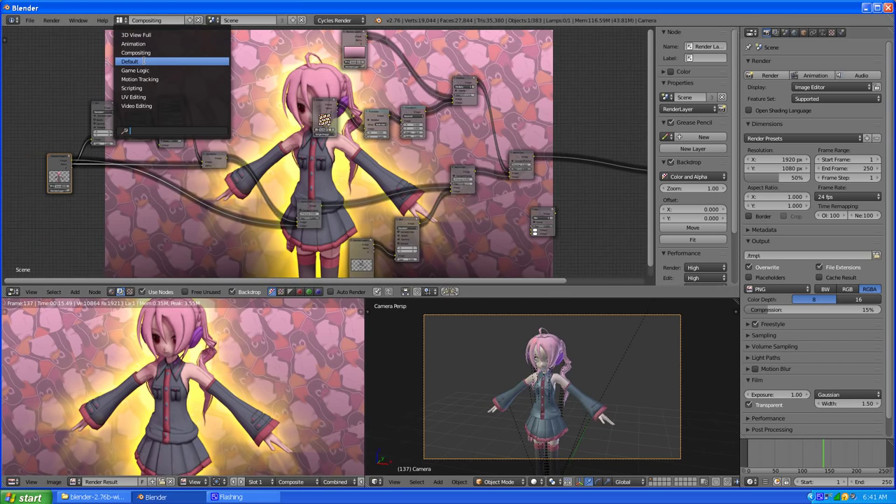
left_click(143, 70)
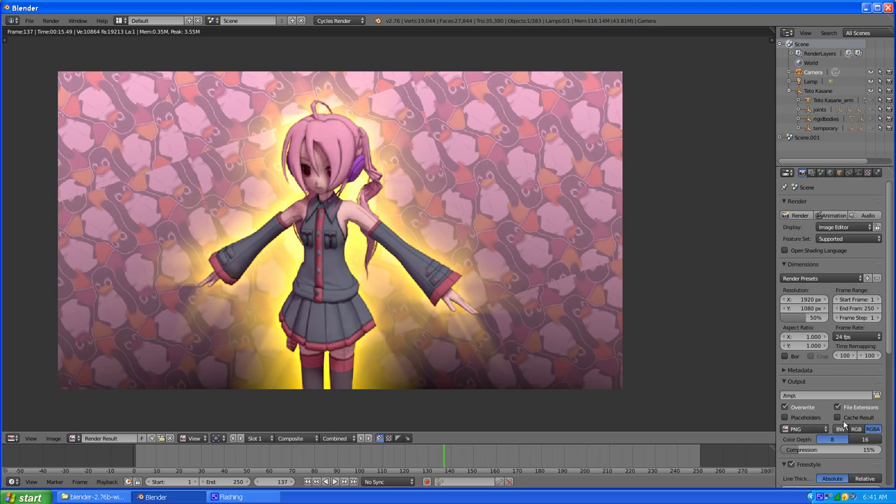
Set the Cycles render samples to 60 and render the current frame
scroll(812, 352, "down", 6)
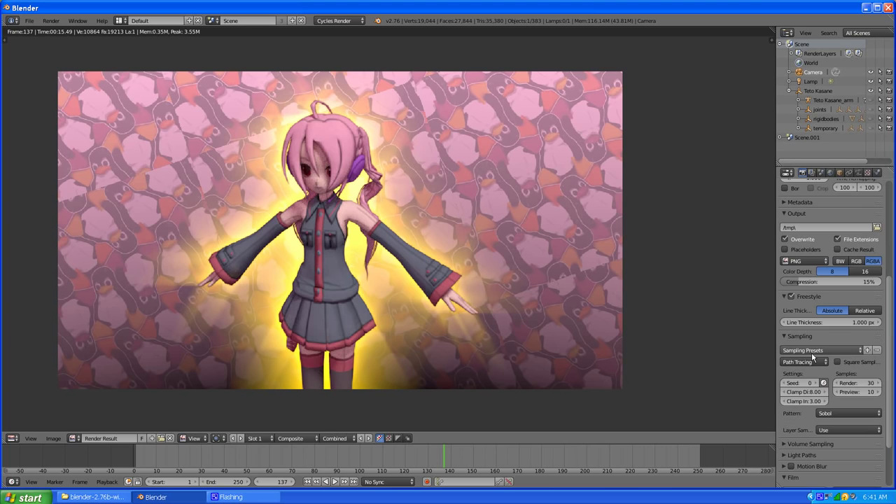
left_click(860, 386)
type("60")
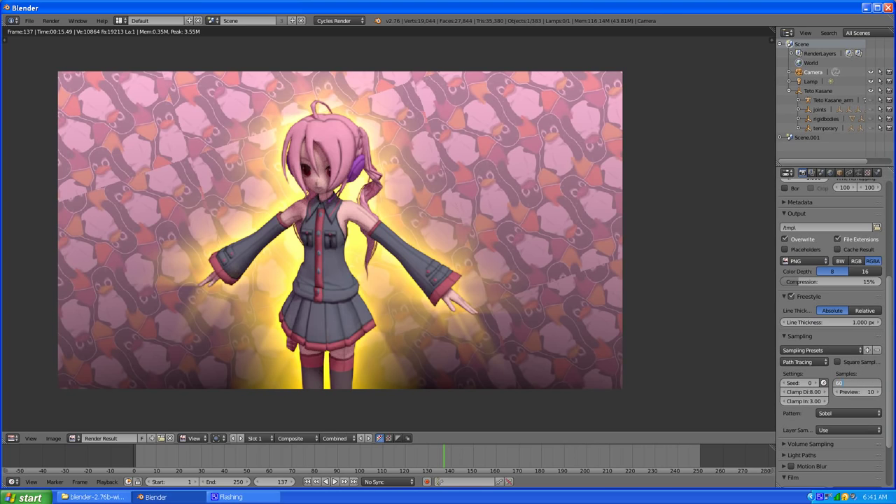
key("Return")
scroll(804, 246, "up", 6)
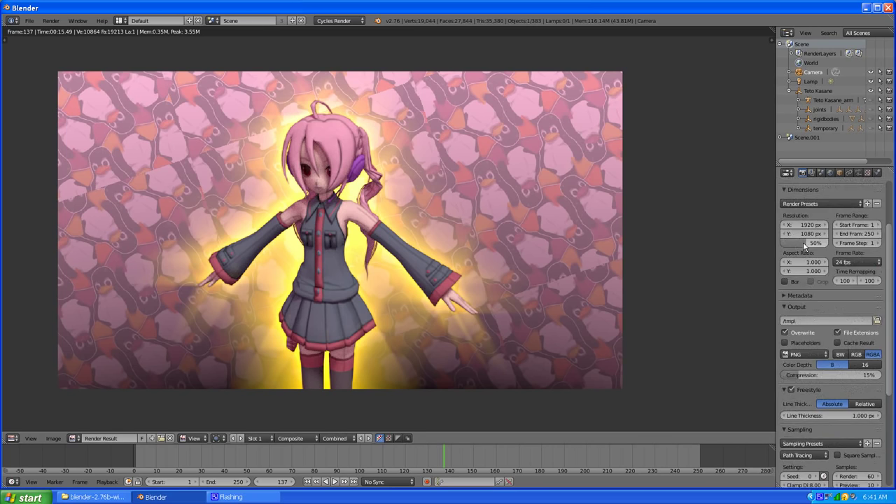
left_click(795, 216)
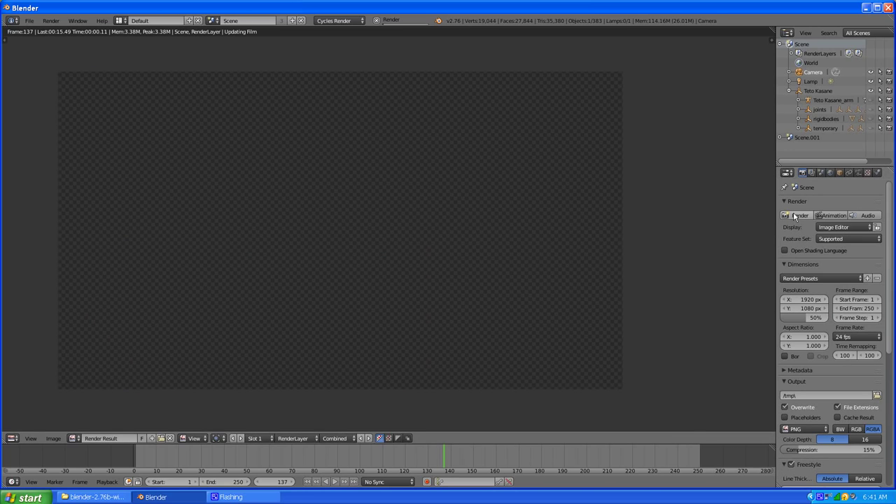